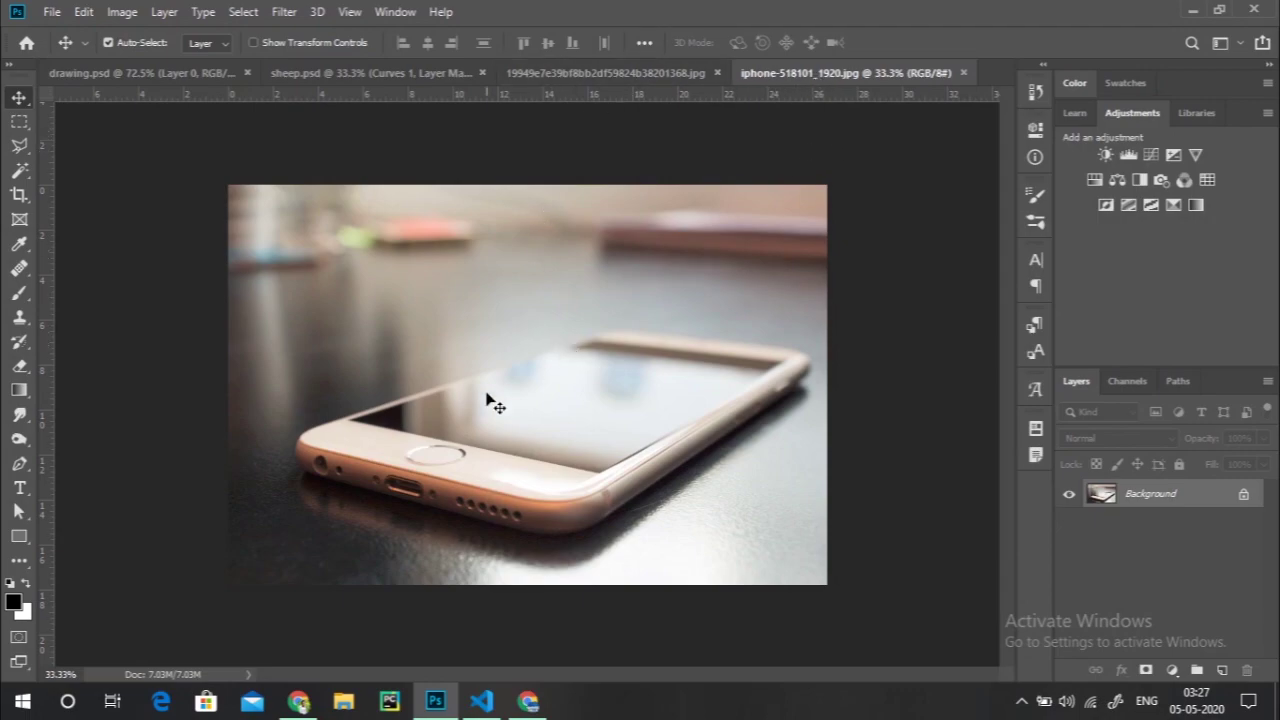
# - Compare the sheep, composite and iPhone tabs, then select the whole sheep-and-dog photo
pyautogui.click(575, 76)
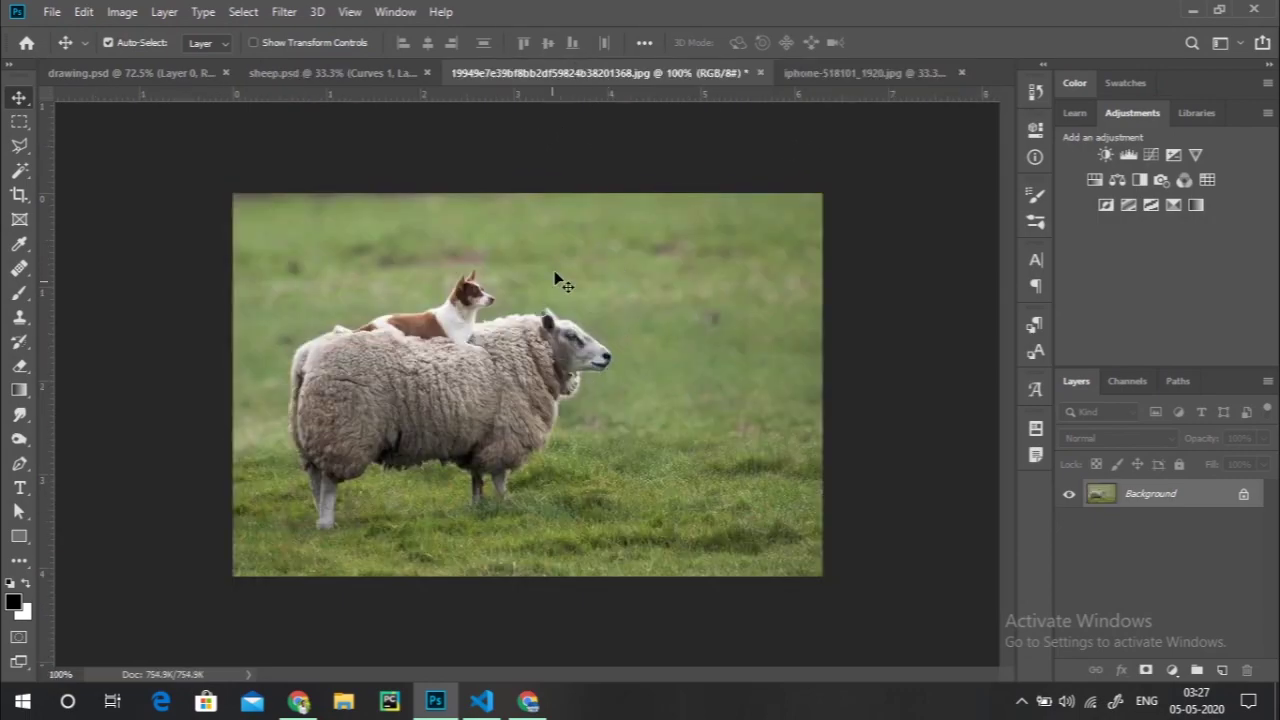
pyautogui.click(314, 78)
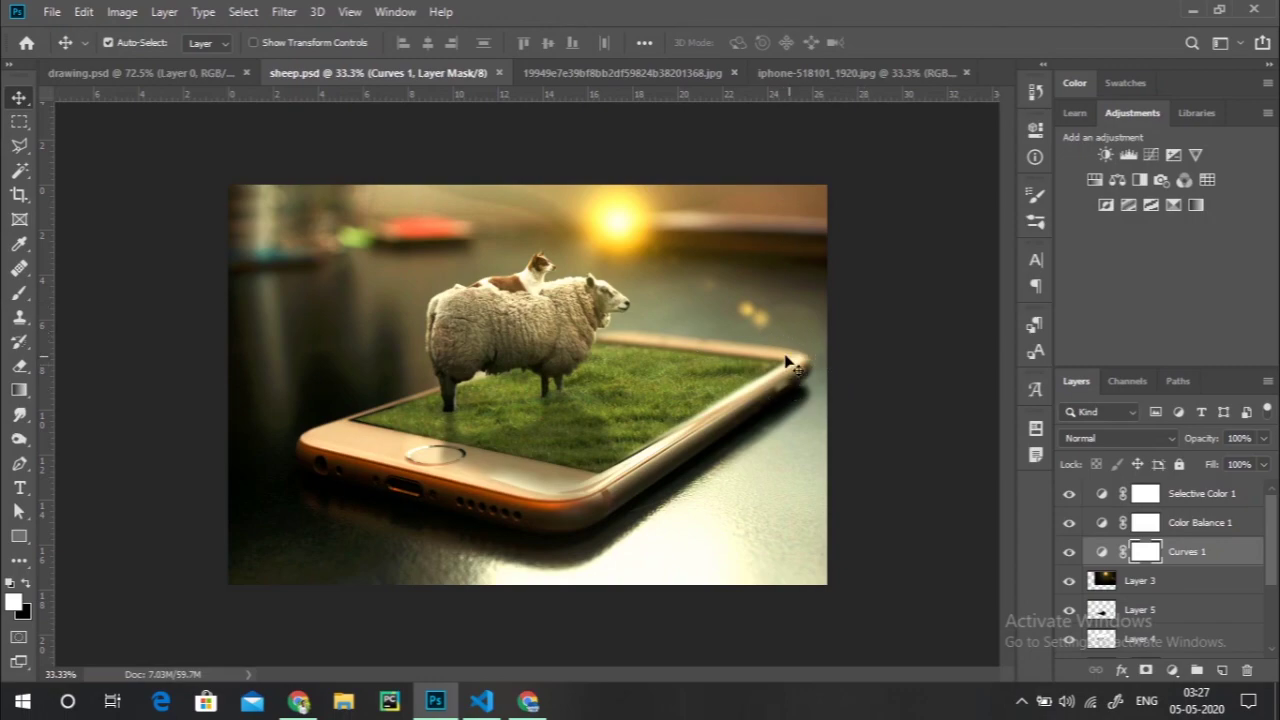
pyautogui.click(562, 75)
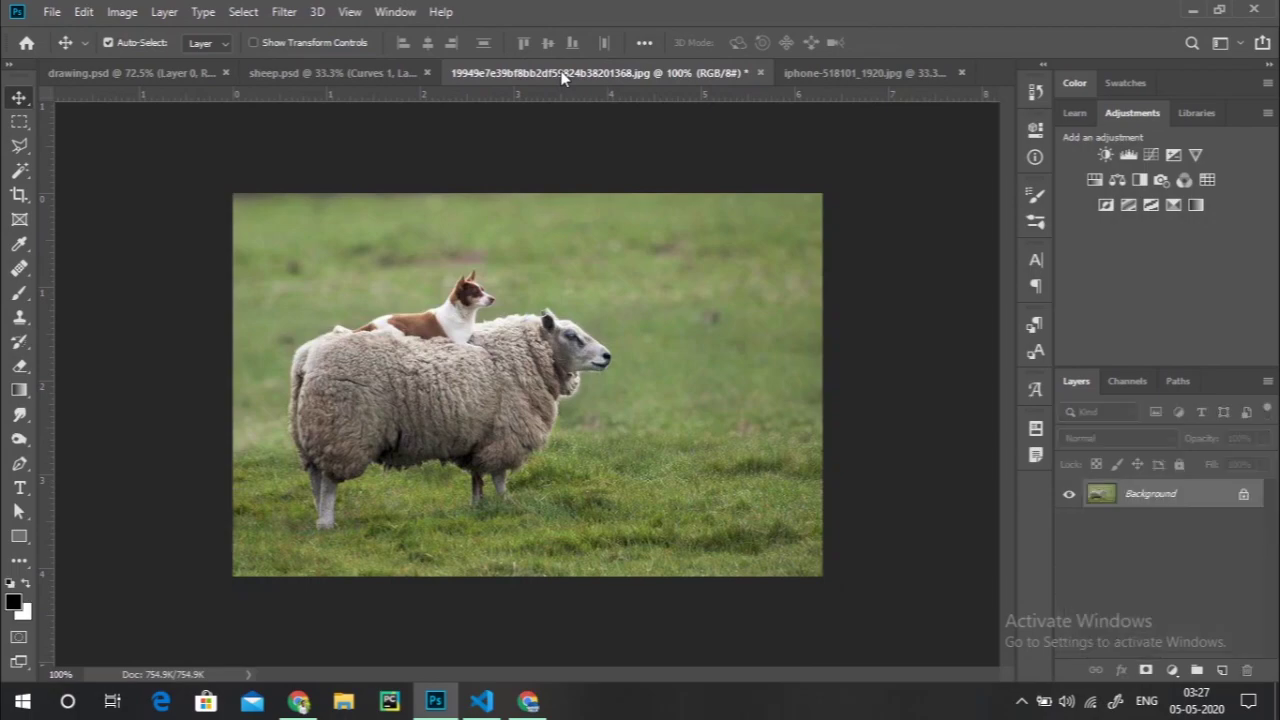
pyautogui.click(804, 77)
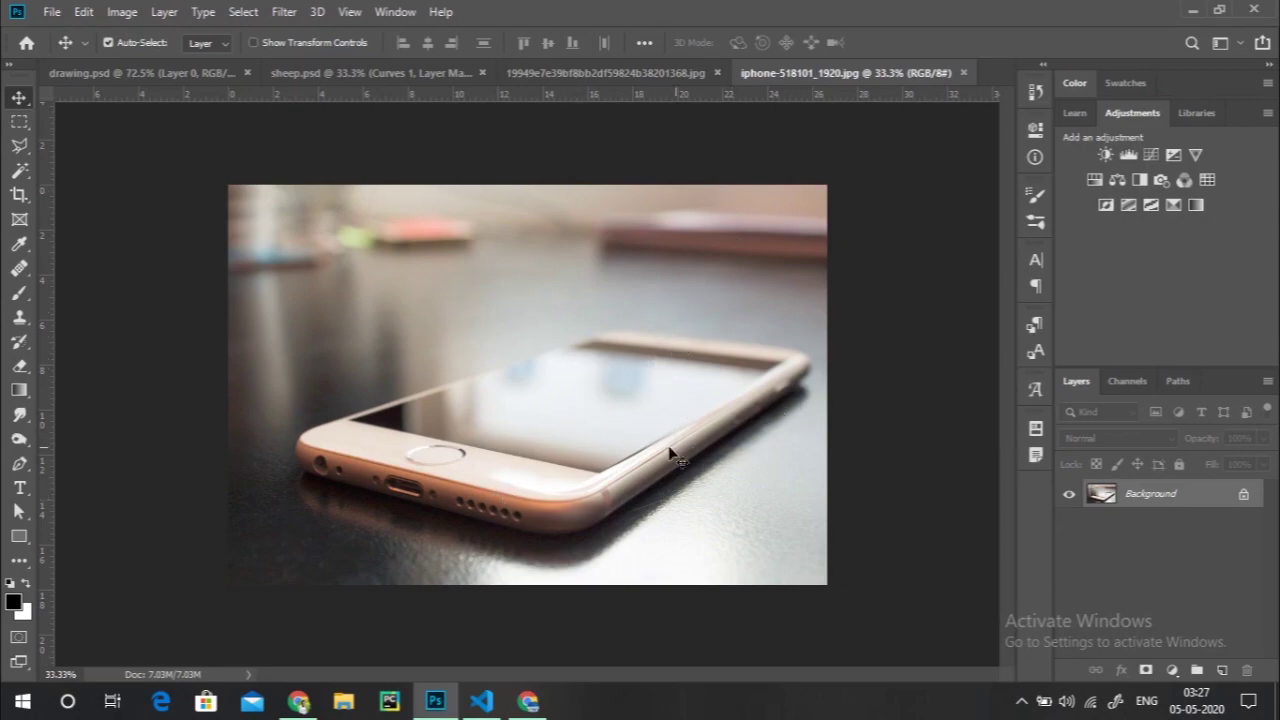
pyautogui.click(617, 74)
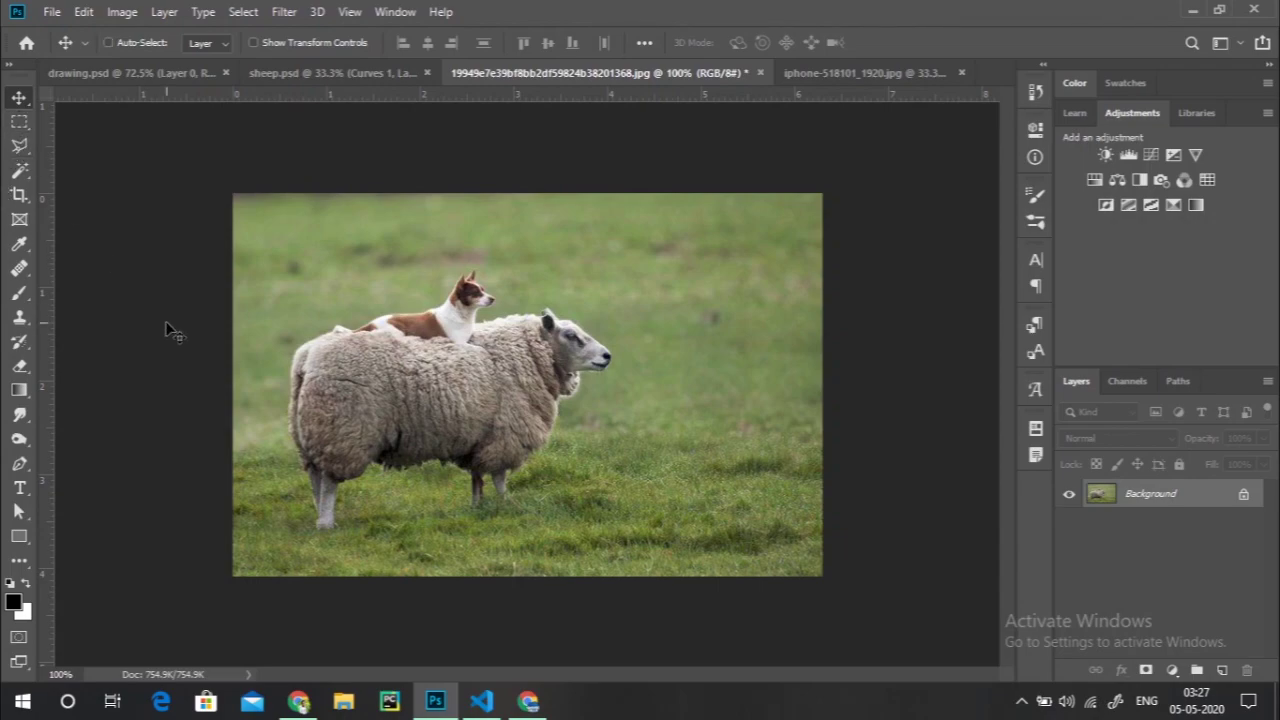
pyautogui.hotkey('ctrl', 'a')
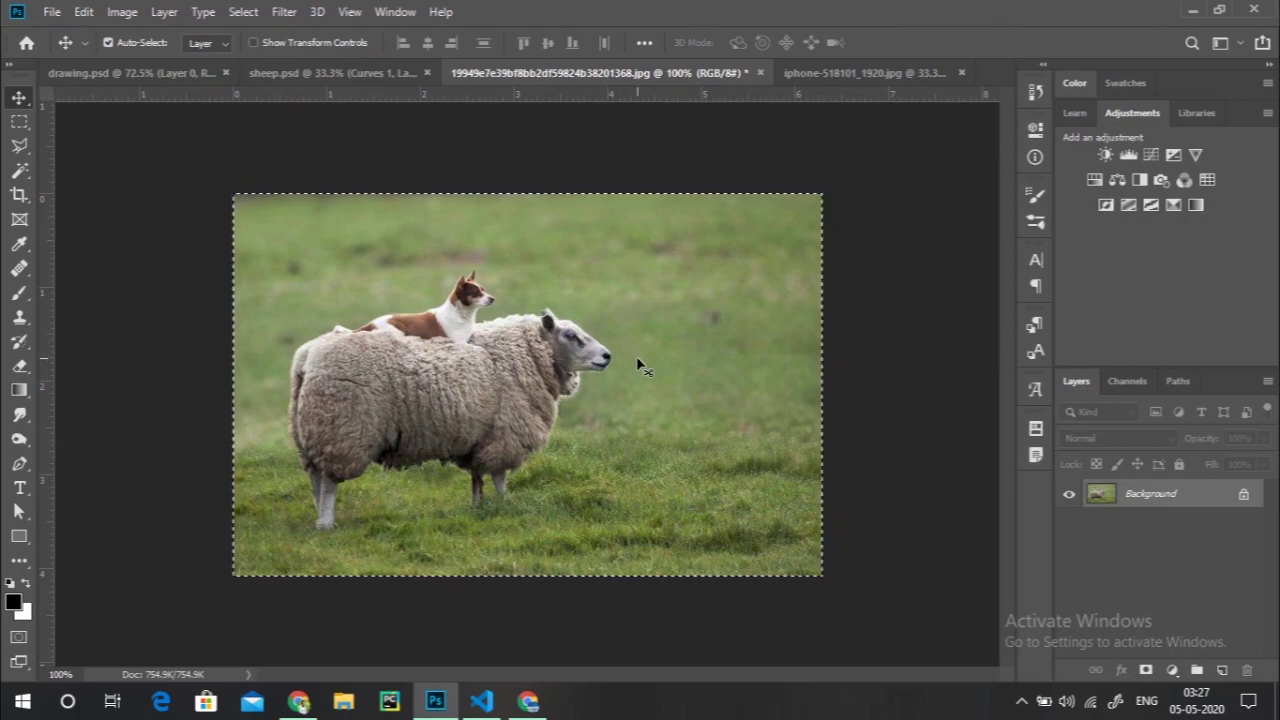
# - Copy the sheep photo and paste it into the iPhone image as a new layer
pyautogui.press('ctrl')
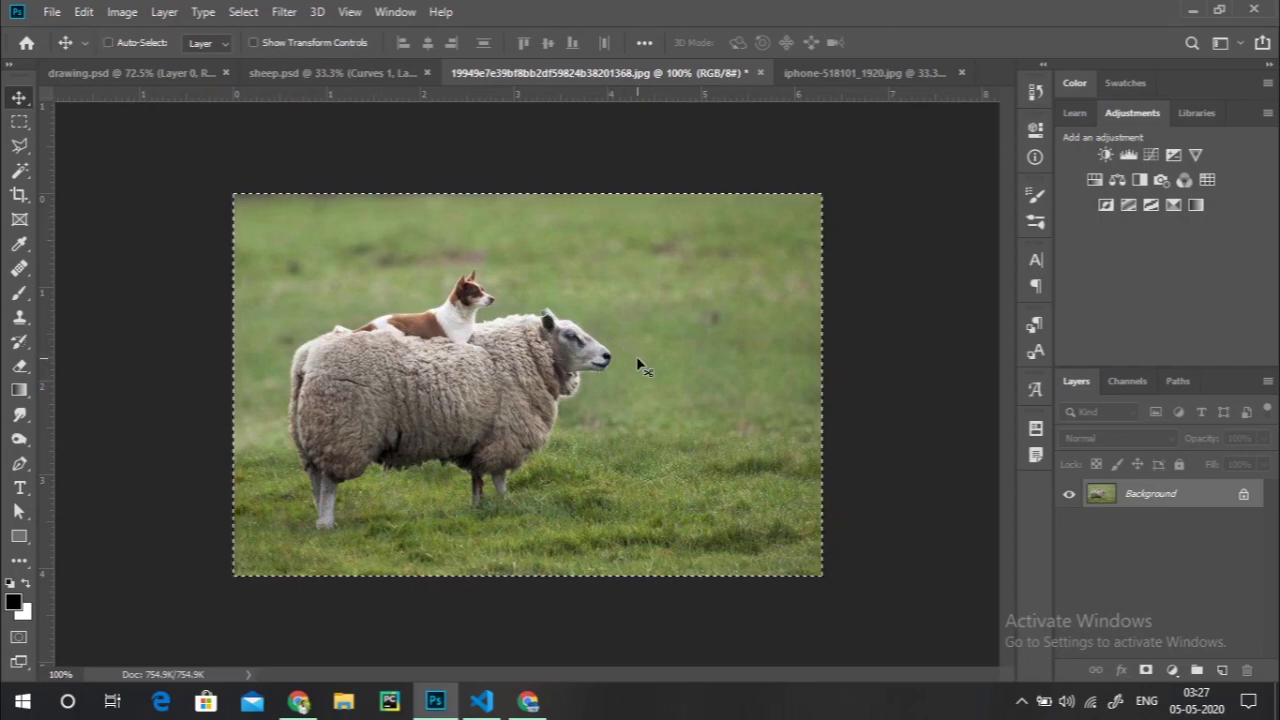
pyautogui.click(850, 72)
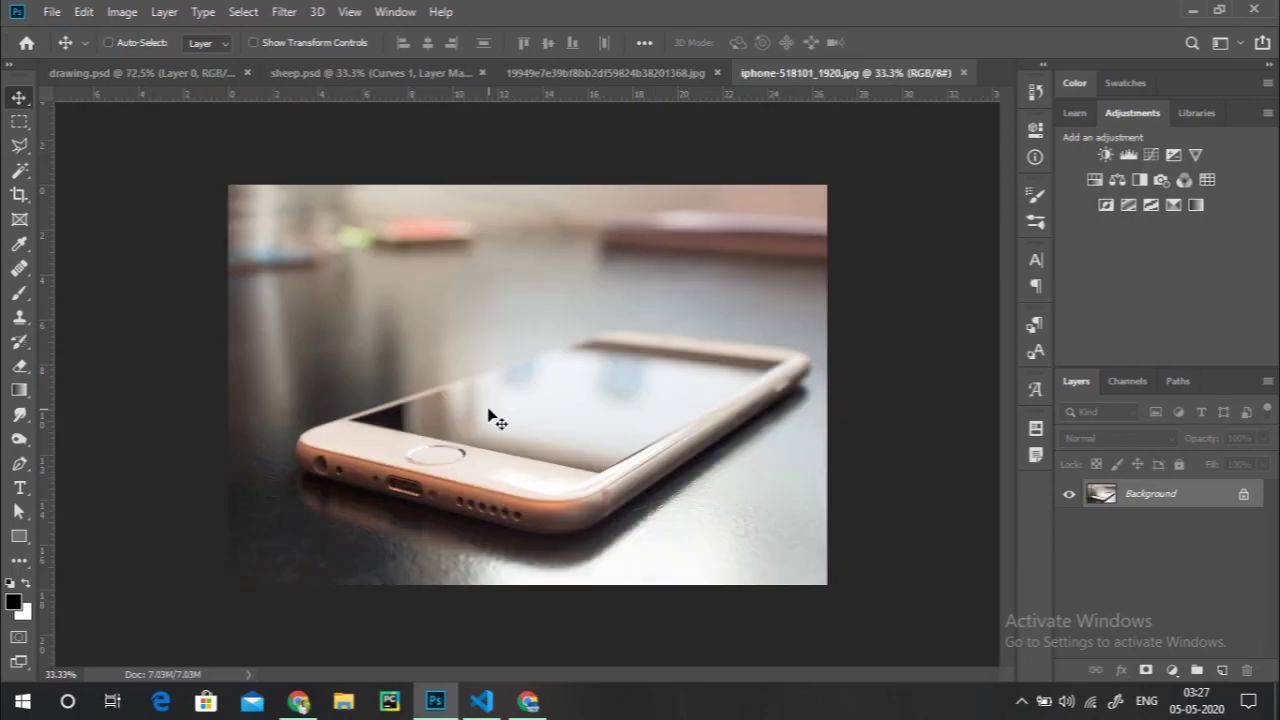
pyautogui.hotkey('ctrl', 'v')
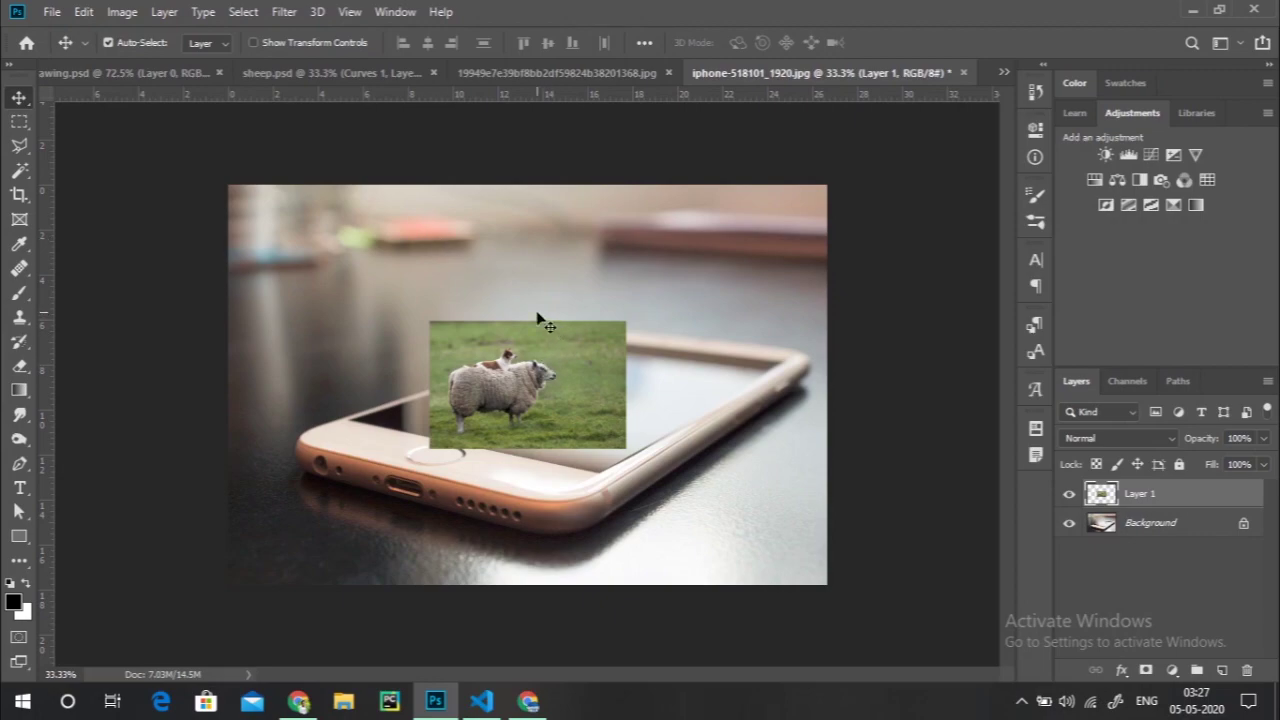
pyautogui.moveTo(537, 318); pyautogui.dragTo(537, 318)
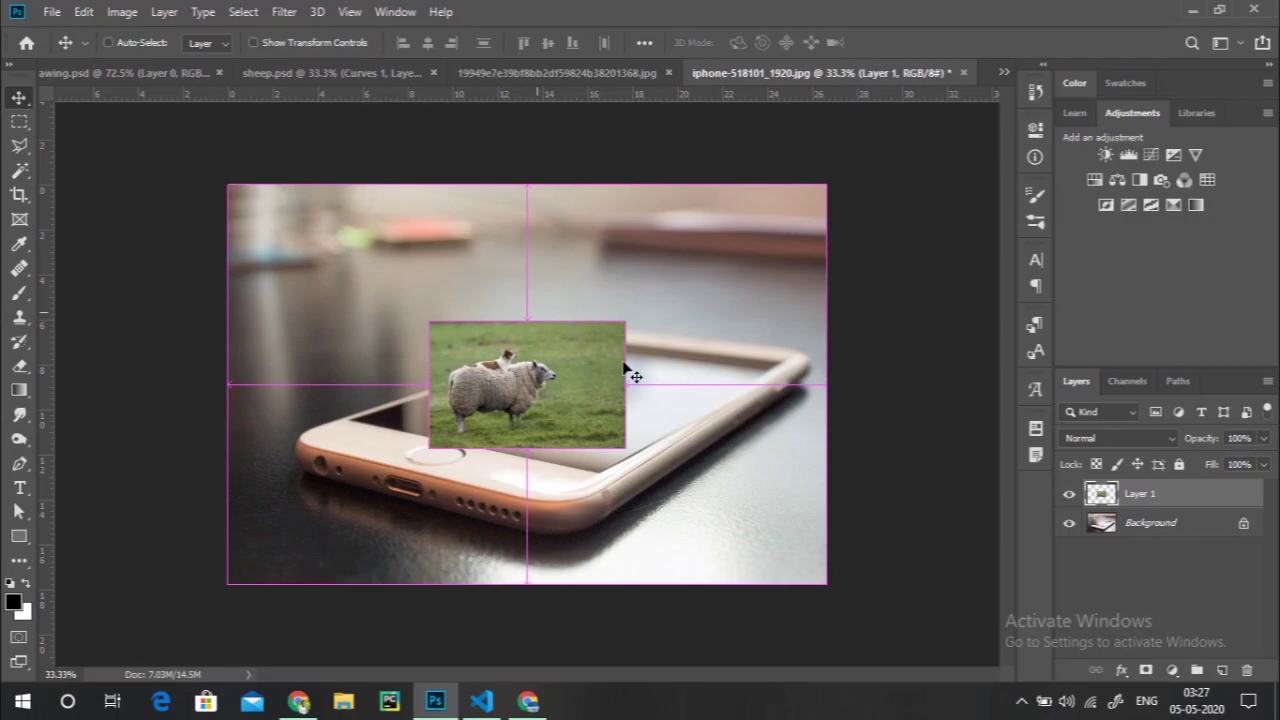
# - Enlarge the pasted layer to 187.51% and position it over the phone screen
pyautogui.hotkey('ctrl', 't')
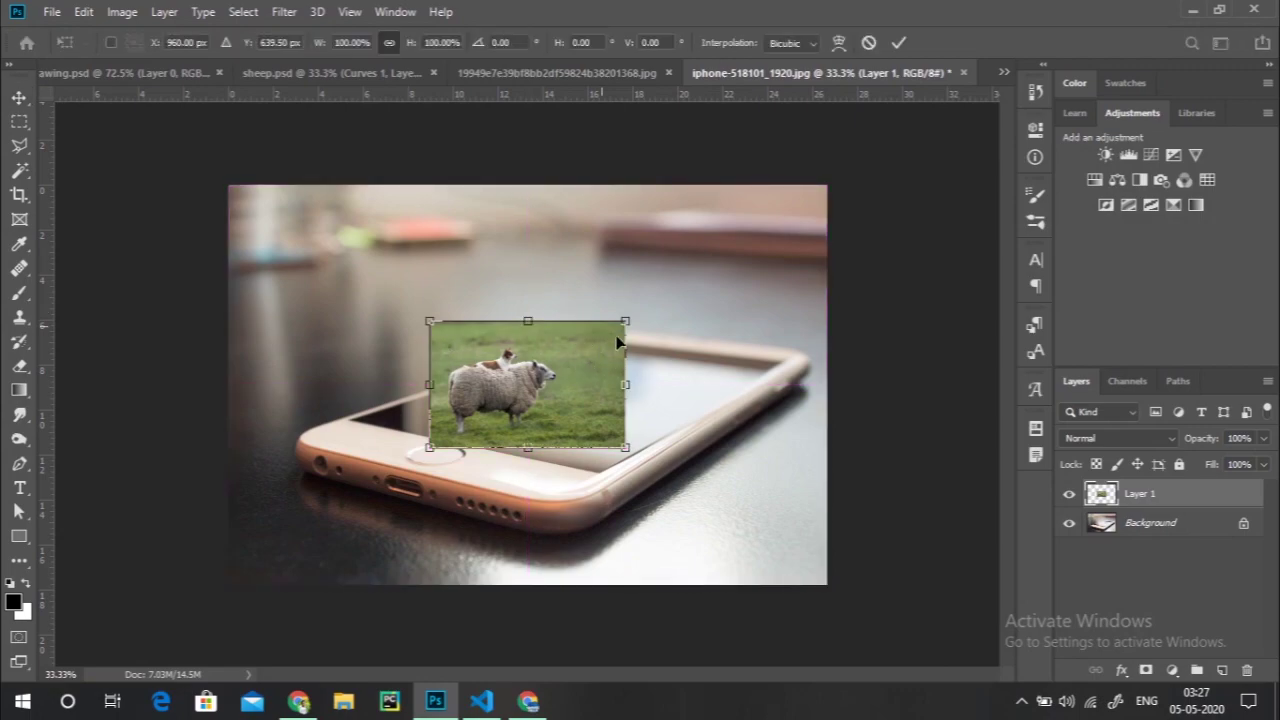
pyautogui.moveTo(625, 448); pyautogui.dragTo(803, 545)
pyautogui.moveTo(675, 493); pyautogui.dragTo(636, 379)
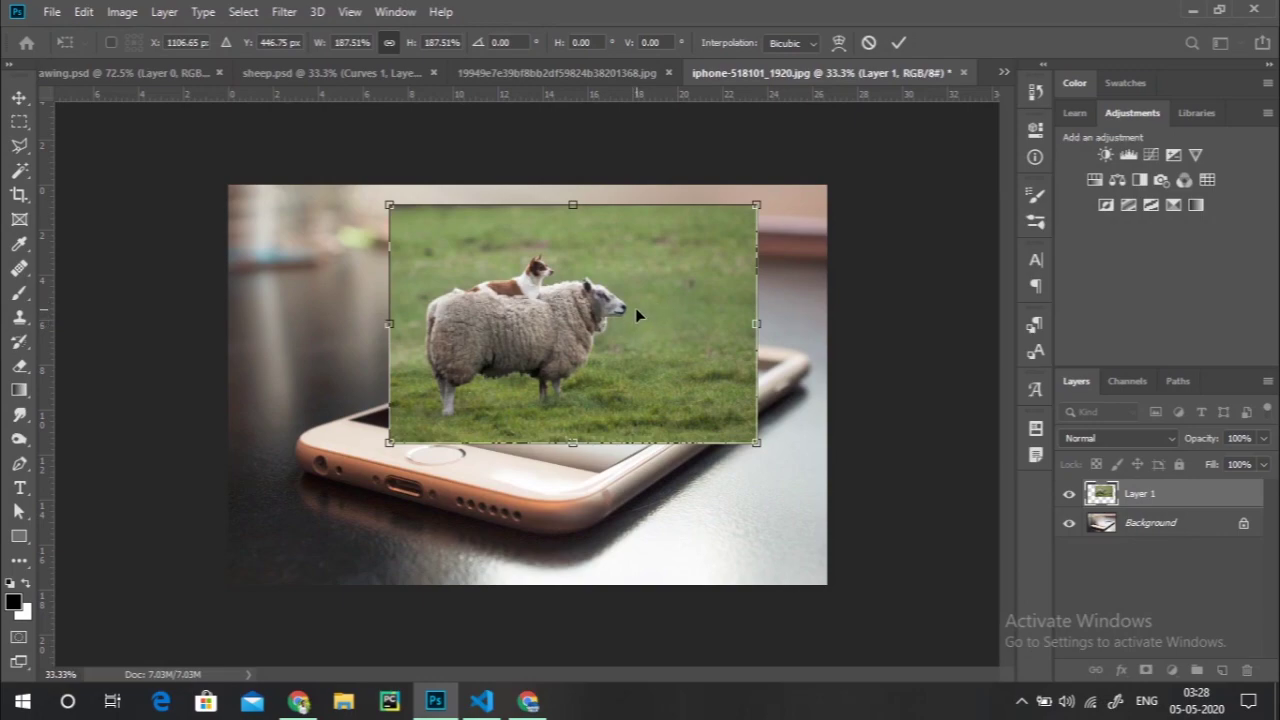
pyautogui.press('Return')
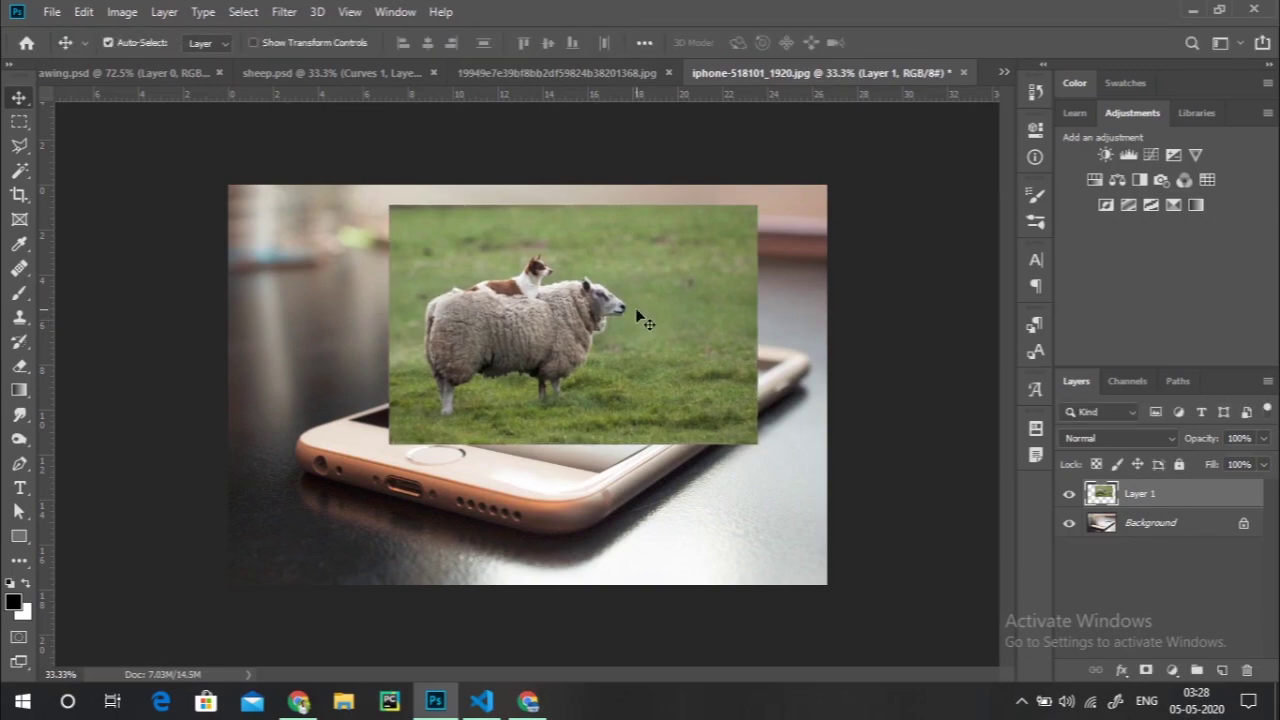
pyautogui.click(367, 75)
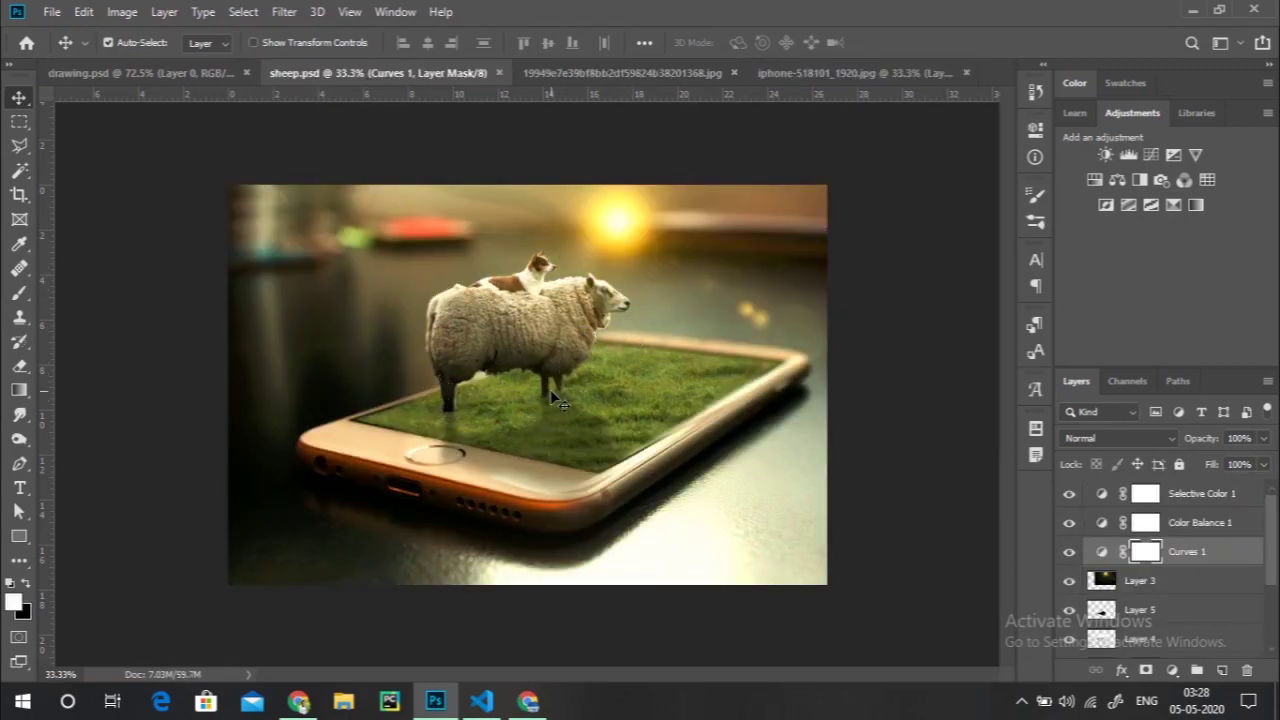
pyautogui.click(776, 70)
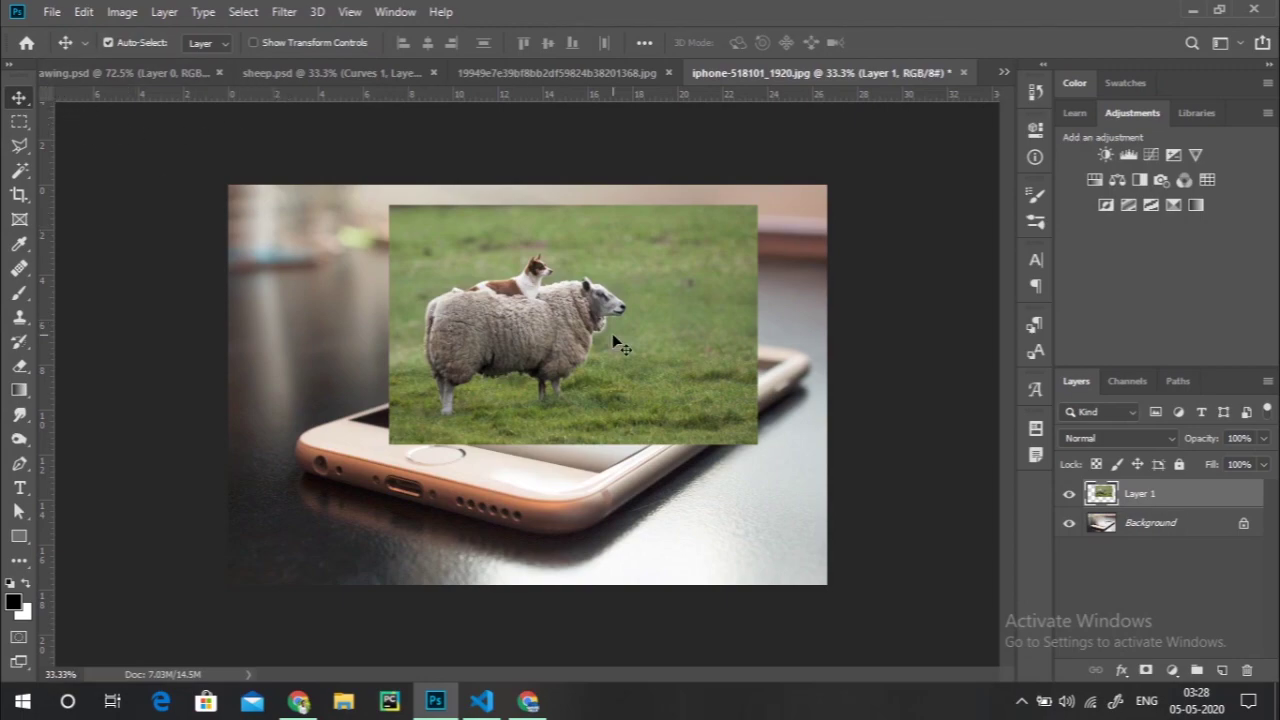
# - Use Select > Subject on the sheep and dog, zooming to 200% to check the edges
pyautogui.click(245, 14)
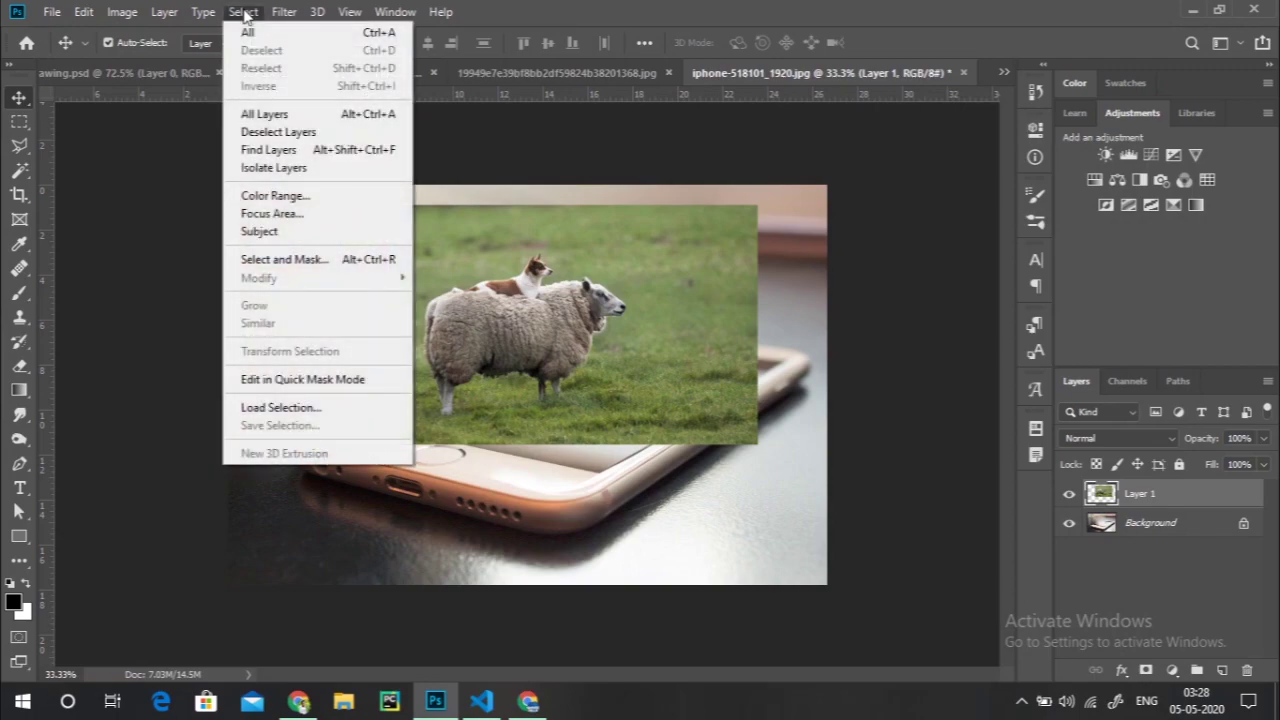
pyautogui.click(264, 234)
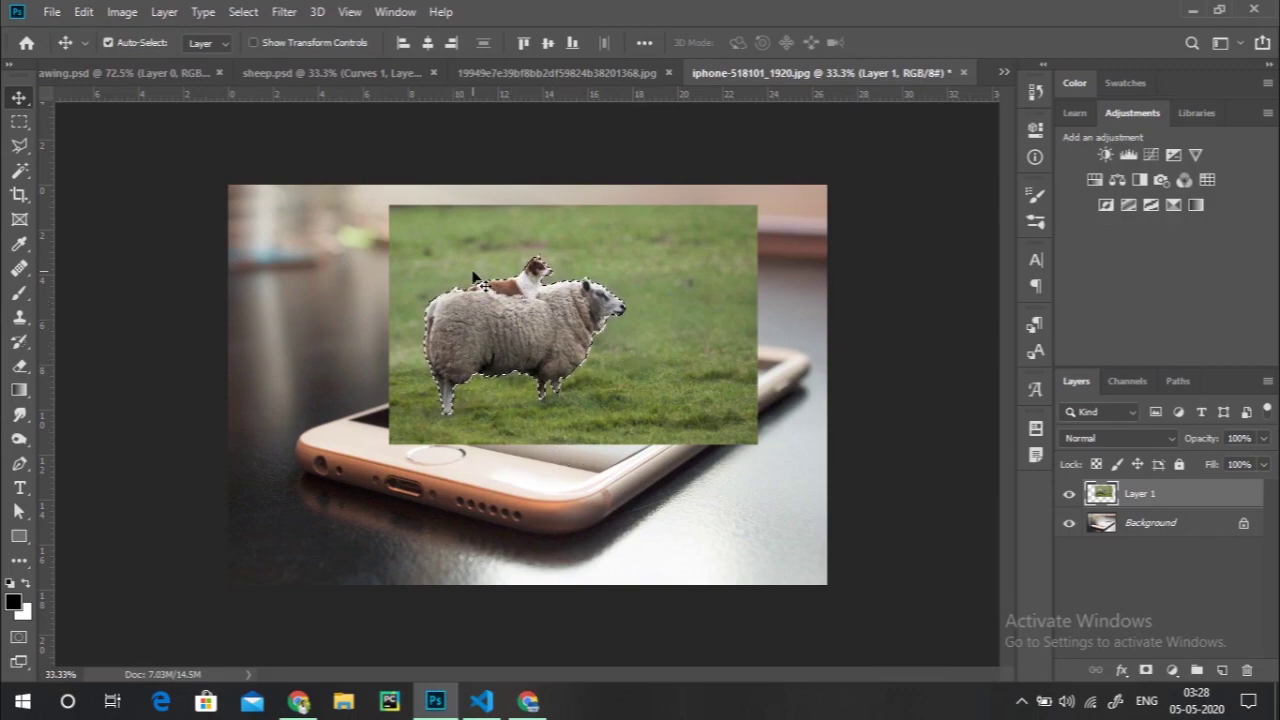
pyautogui.hotkey('ctrl', 'd')
pyautogui.hotkey('ctrl', '+')
pyautogui.hotkey('ctrl', '+')
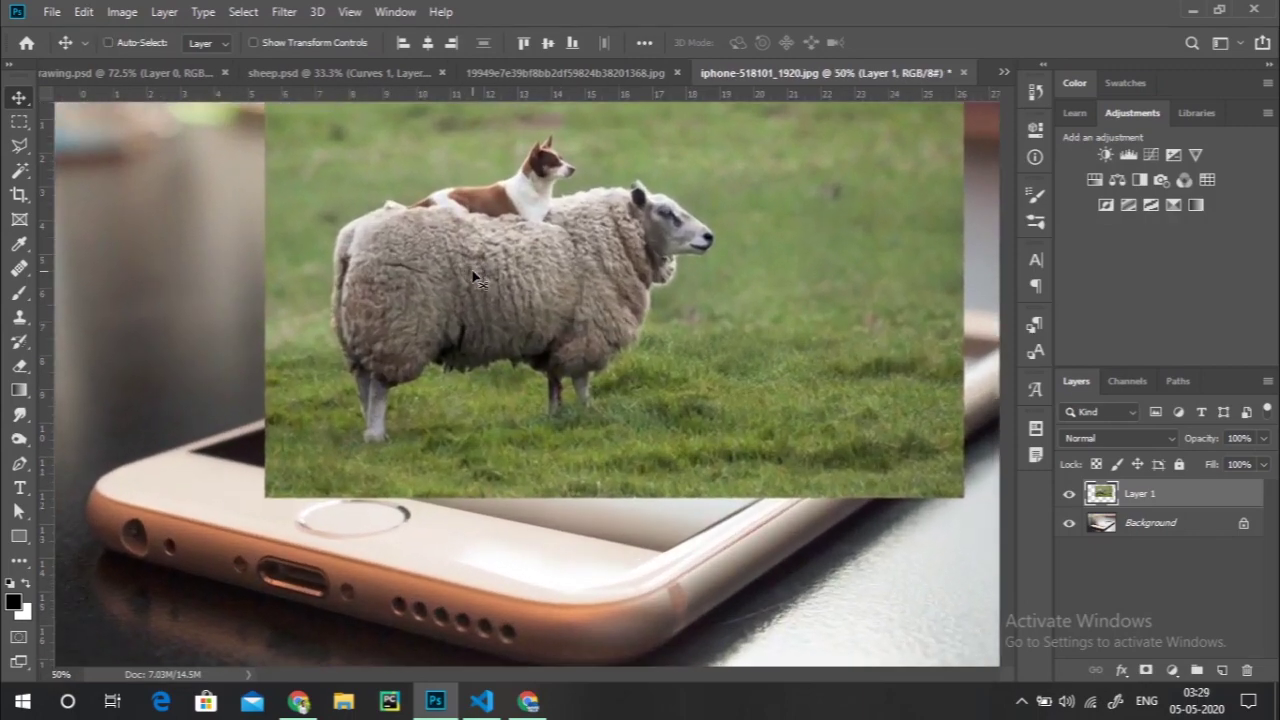
pyautogui.hotkey('ctrl', '+')
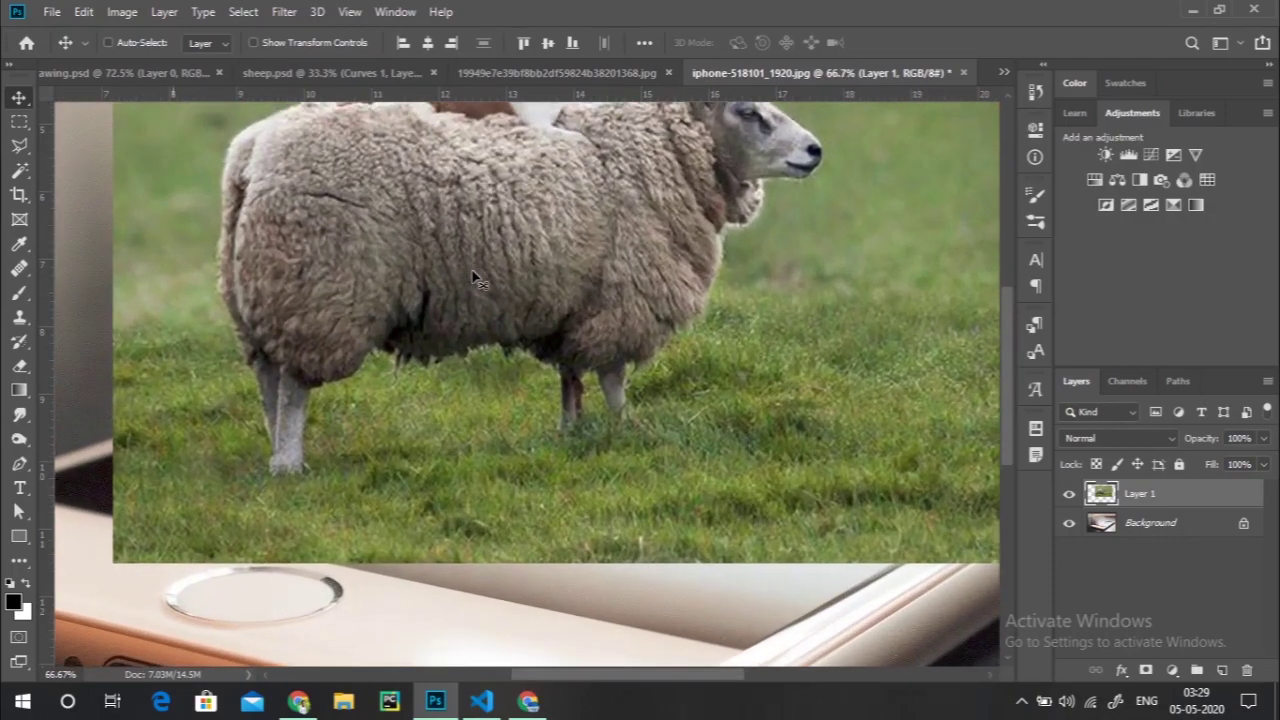
pyautogui.moveTo(1007, 349); pyautogui.dragTo(1006, 296)
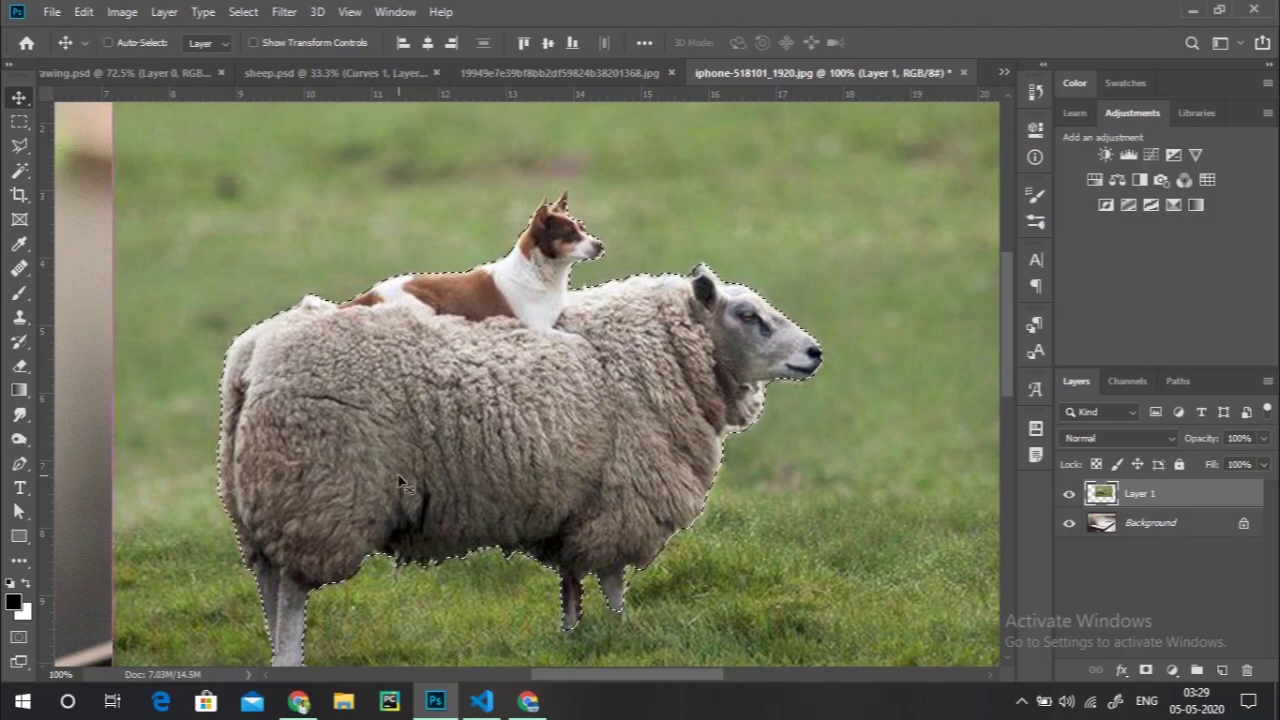
pyautogui.hotkey('ctrl', '+')
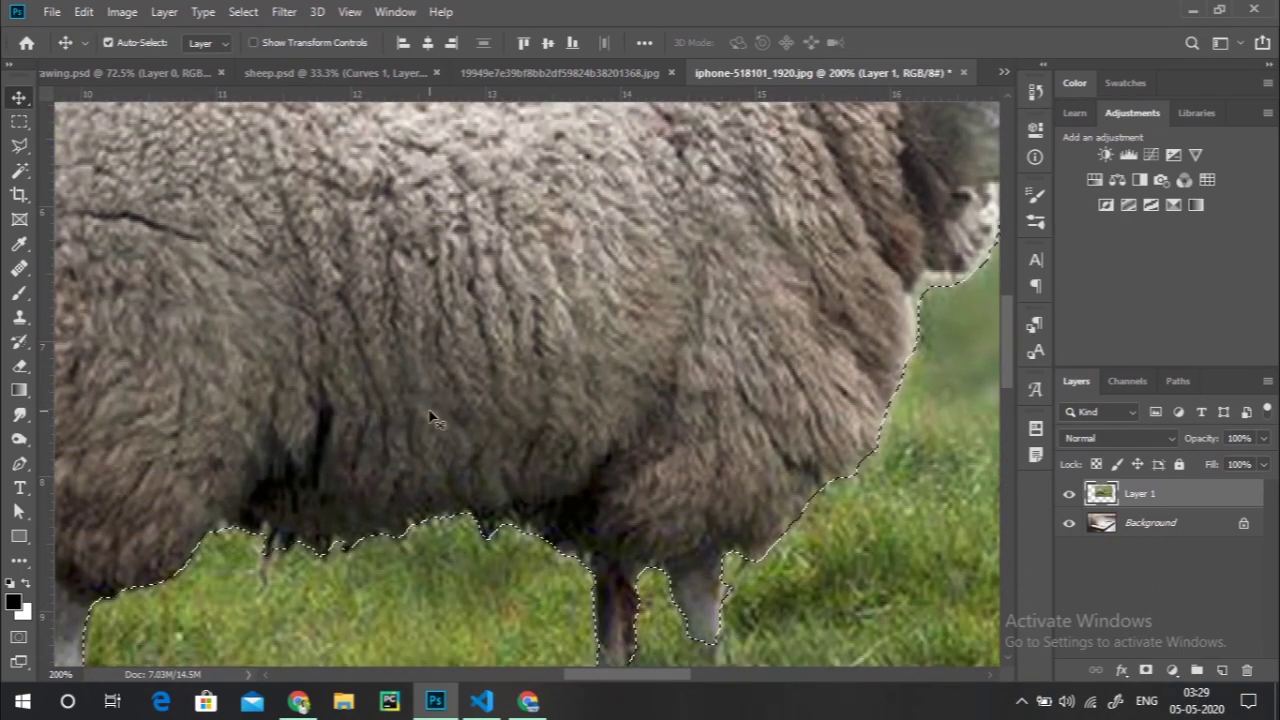
pyautogui.hotkey('ctrl', '-')
pyautogui.hotkey('ctrl', '-')
pyautogui.hotkey('ctrl', '-')
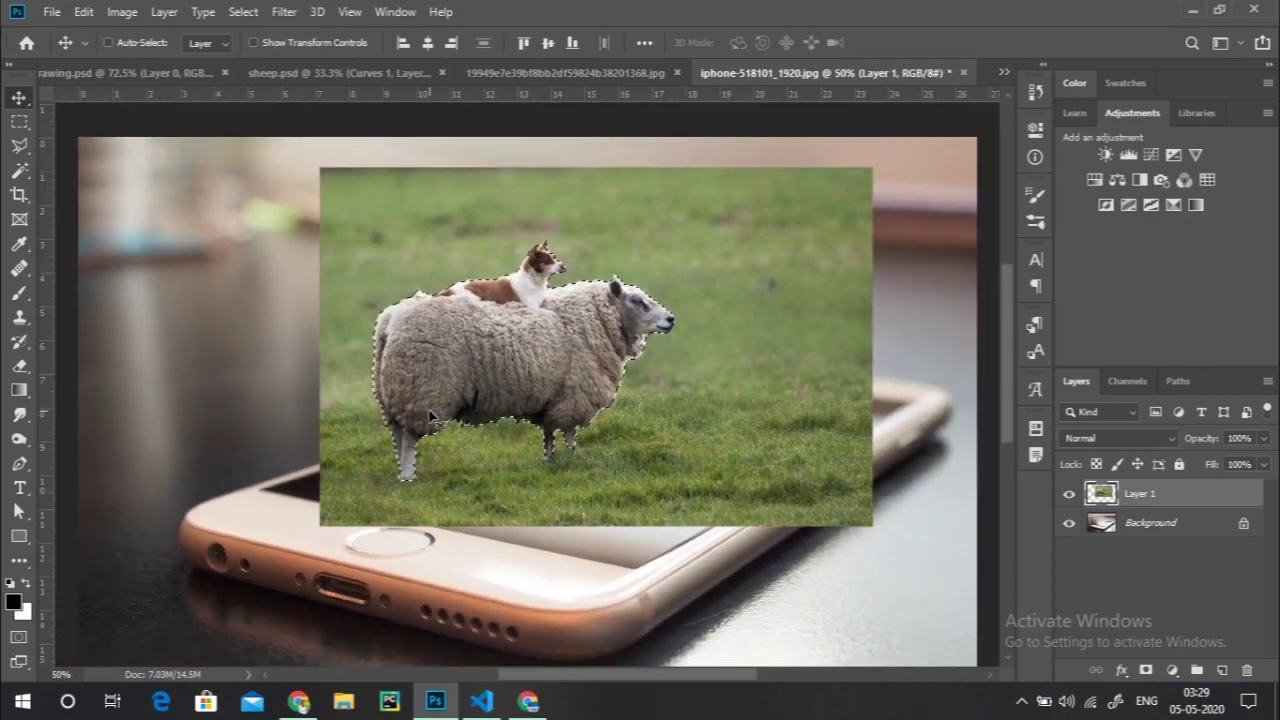
pyautogui.hotkey('ctrl', '+')
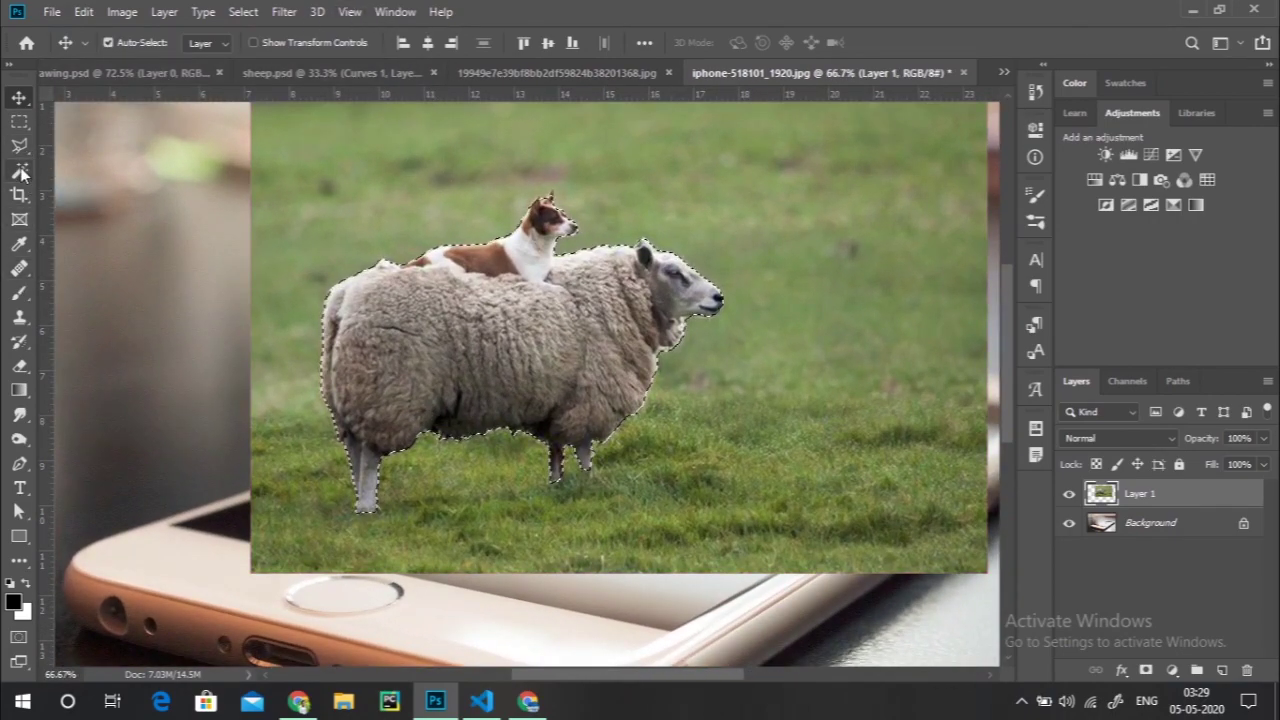
# - Open Select and Mask previewing On Black at 97%, with Smart Radius at 1 px
pyautogui.moveTo(19, 170); pyautogui.dragTo(73, 170)
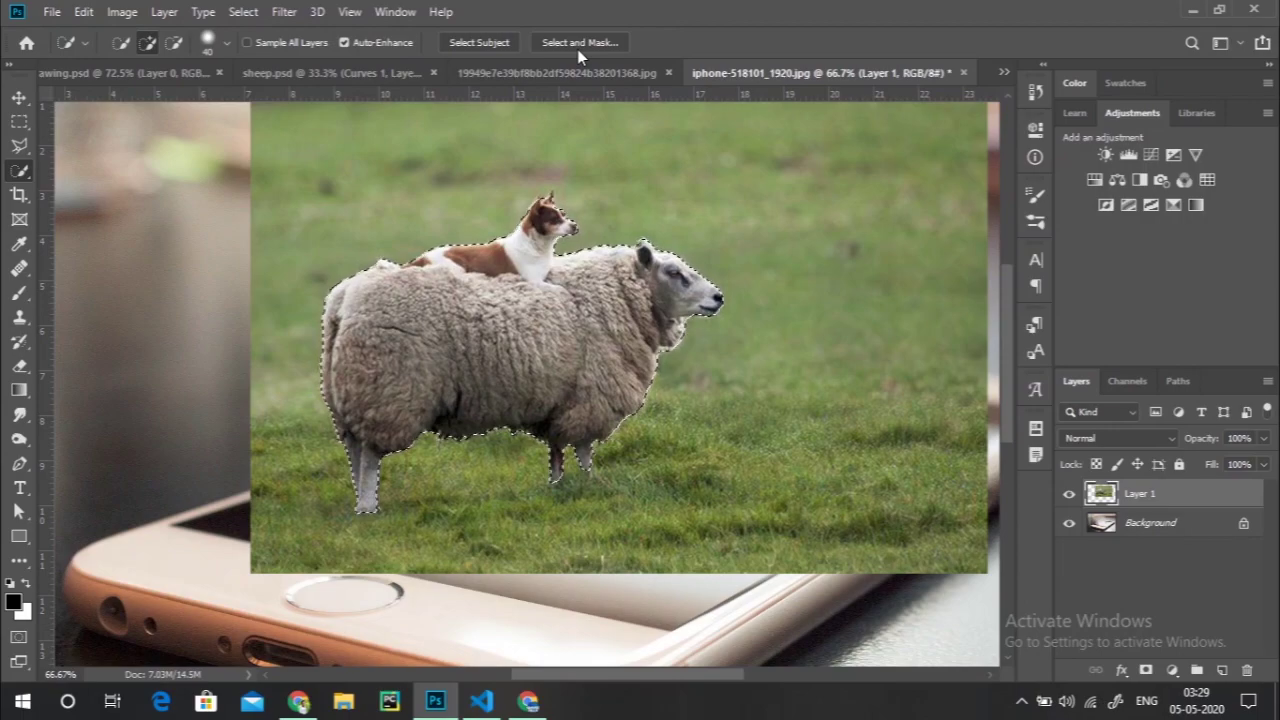
pyautogui.click(590, 46)
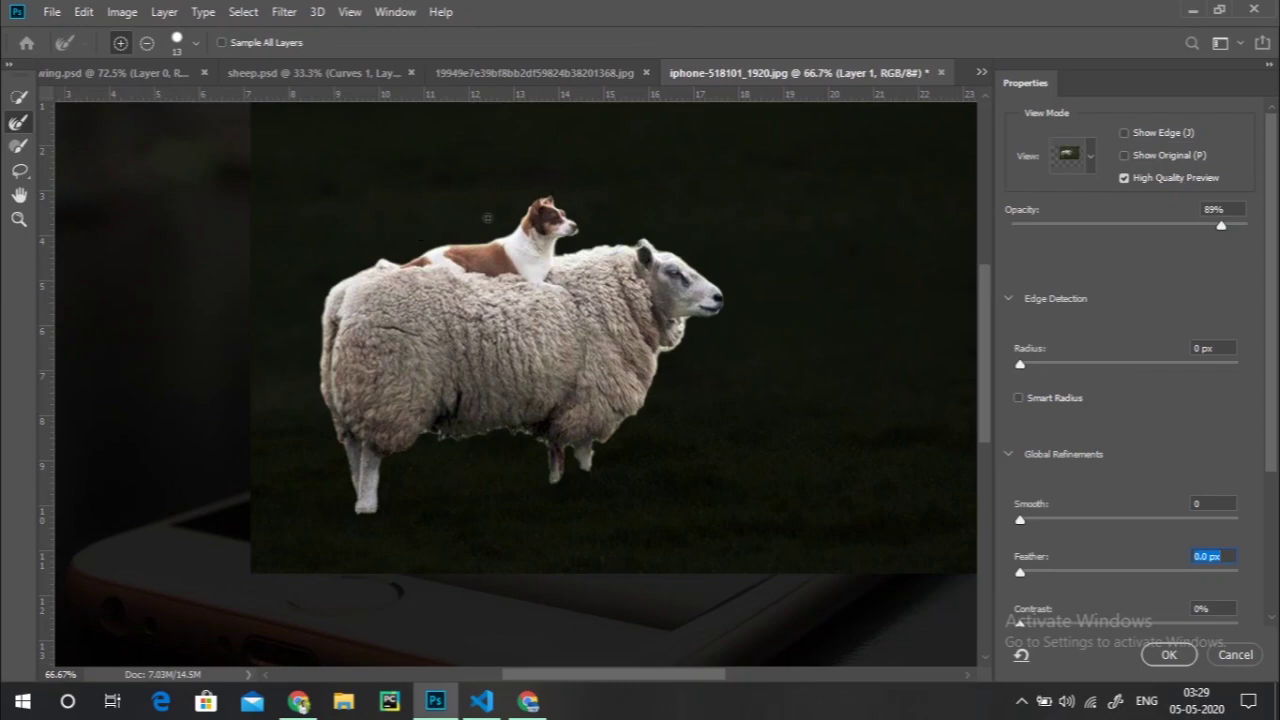
pyautogui.moveTo(1219, 230); pyautogui.dragTo(1245, 225)
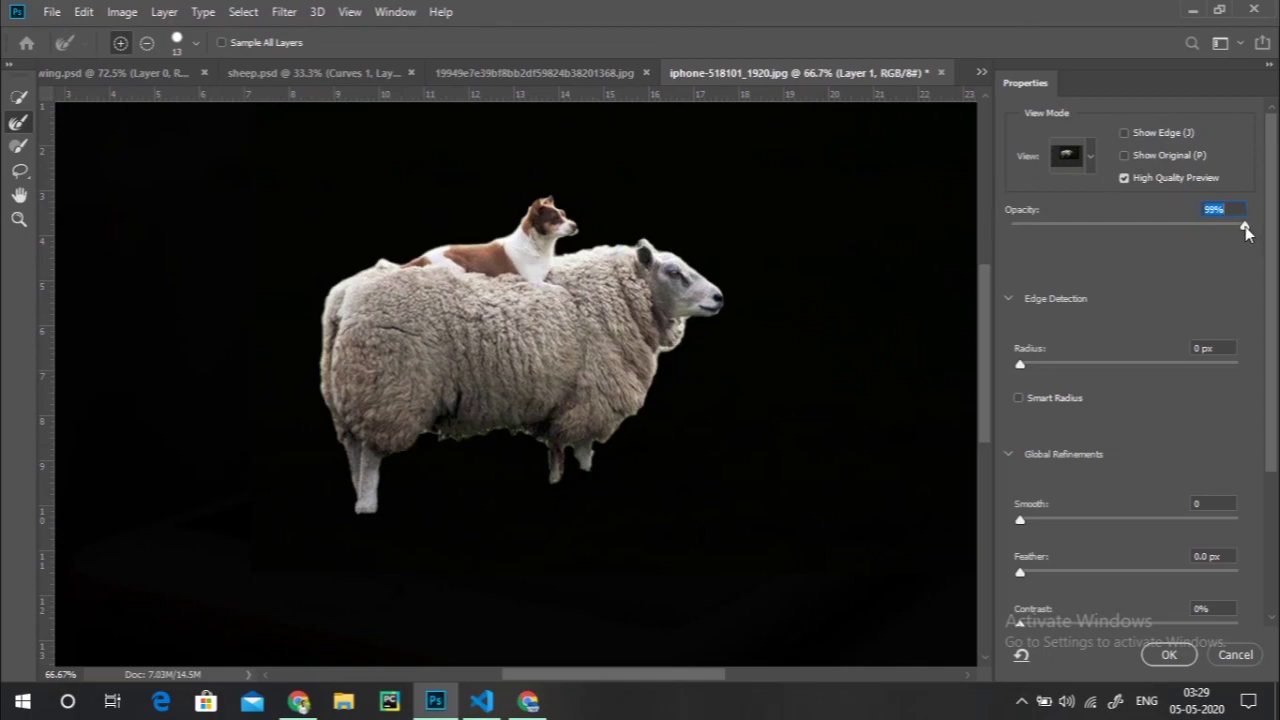
pyautogui.moveTo(1245, 230); pyautogui.dragTo(1240, 229)
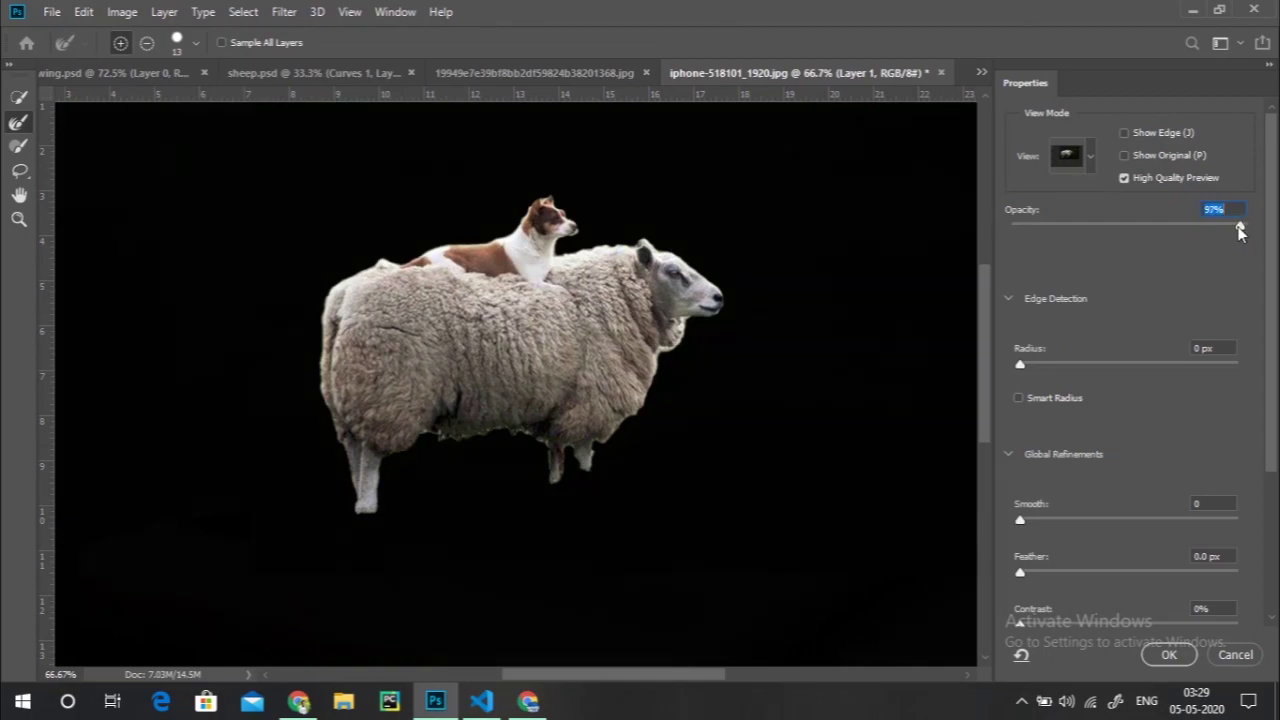
pyautogui.click(1092, 162)
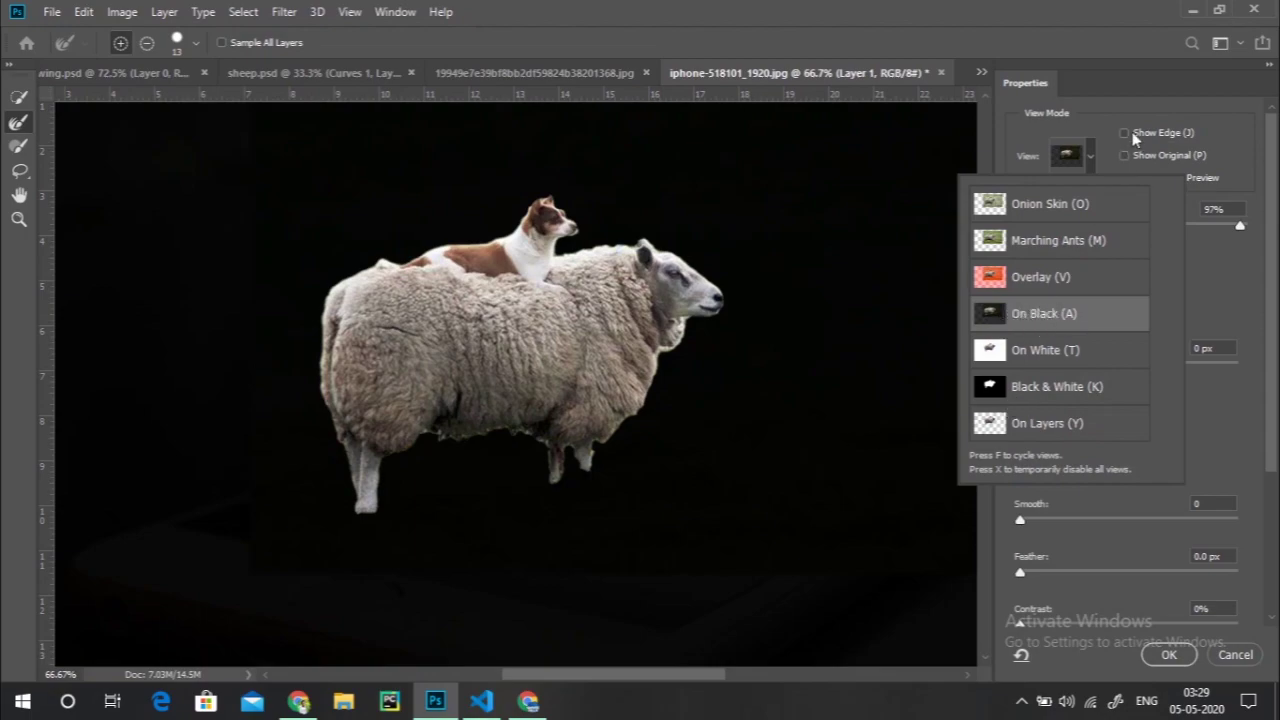
pyautogui.click(1096, 156)
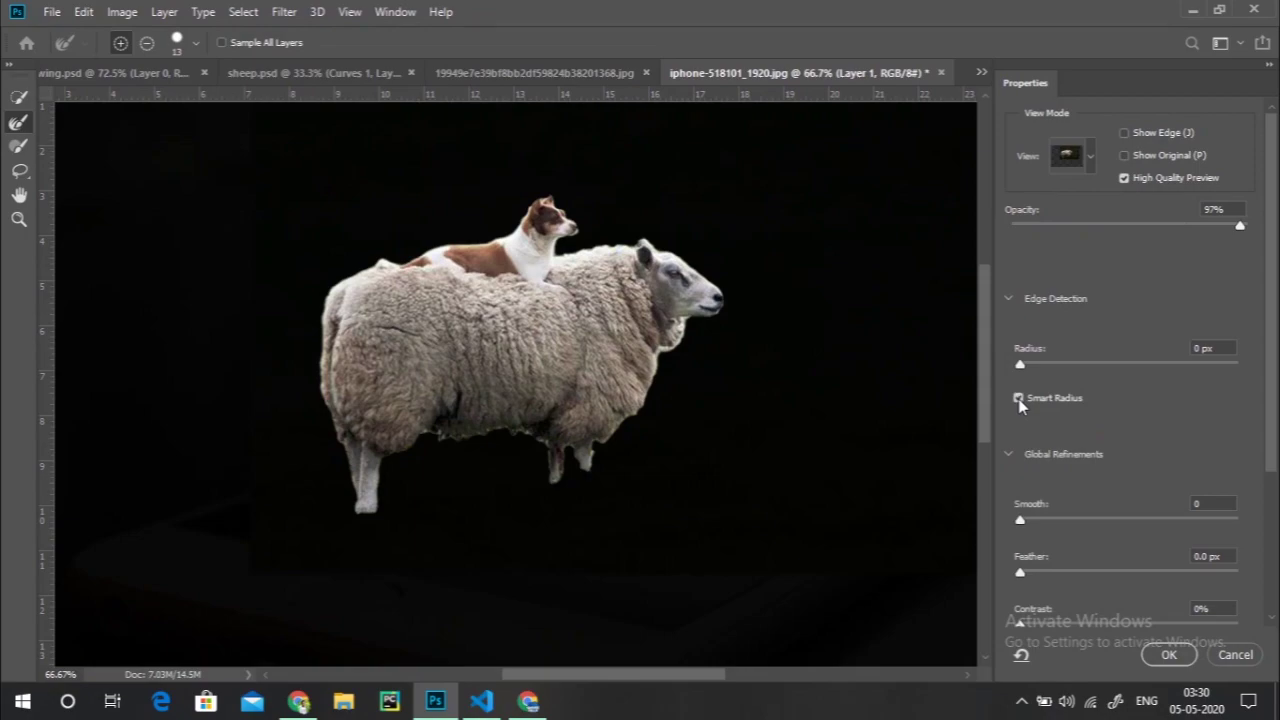
pyautogui.click(1028, 364)
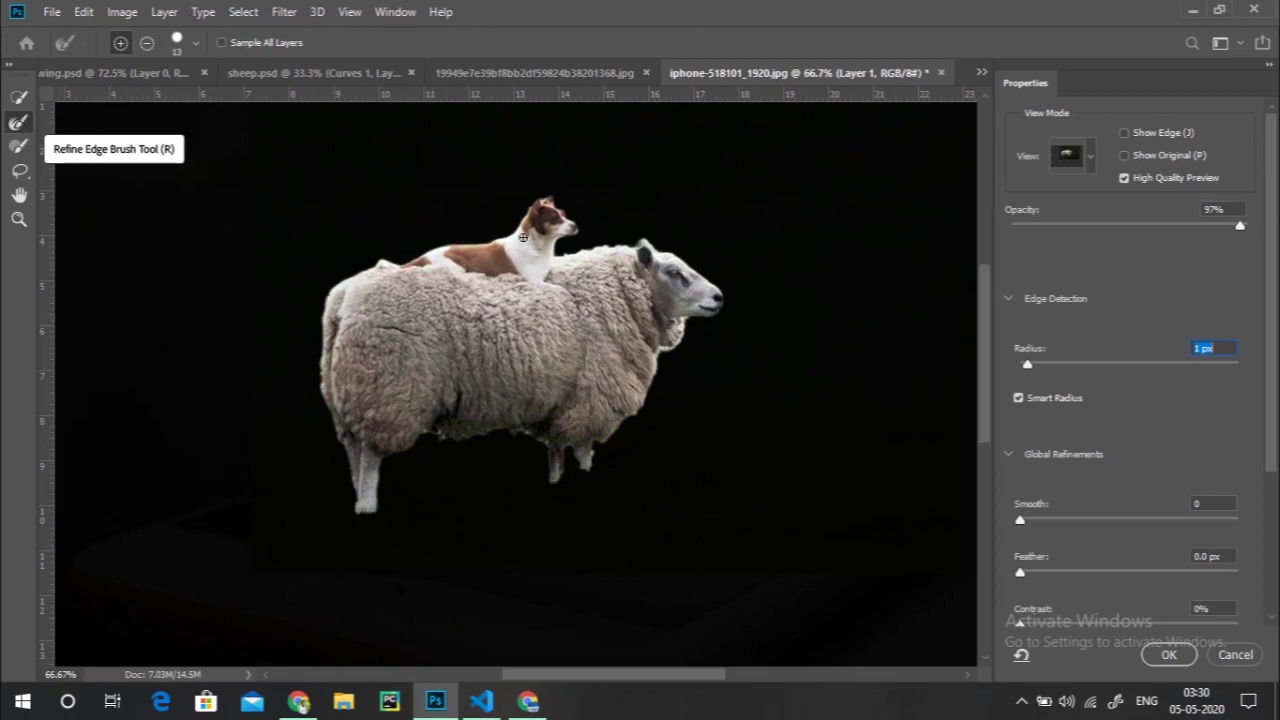
# - Refine the fuzzy fringe along the sheep's belly toward its legs
pyautogui.hotkey('ctrl', '=')
pyautogui.hotkey('ctrl', '=')
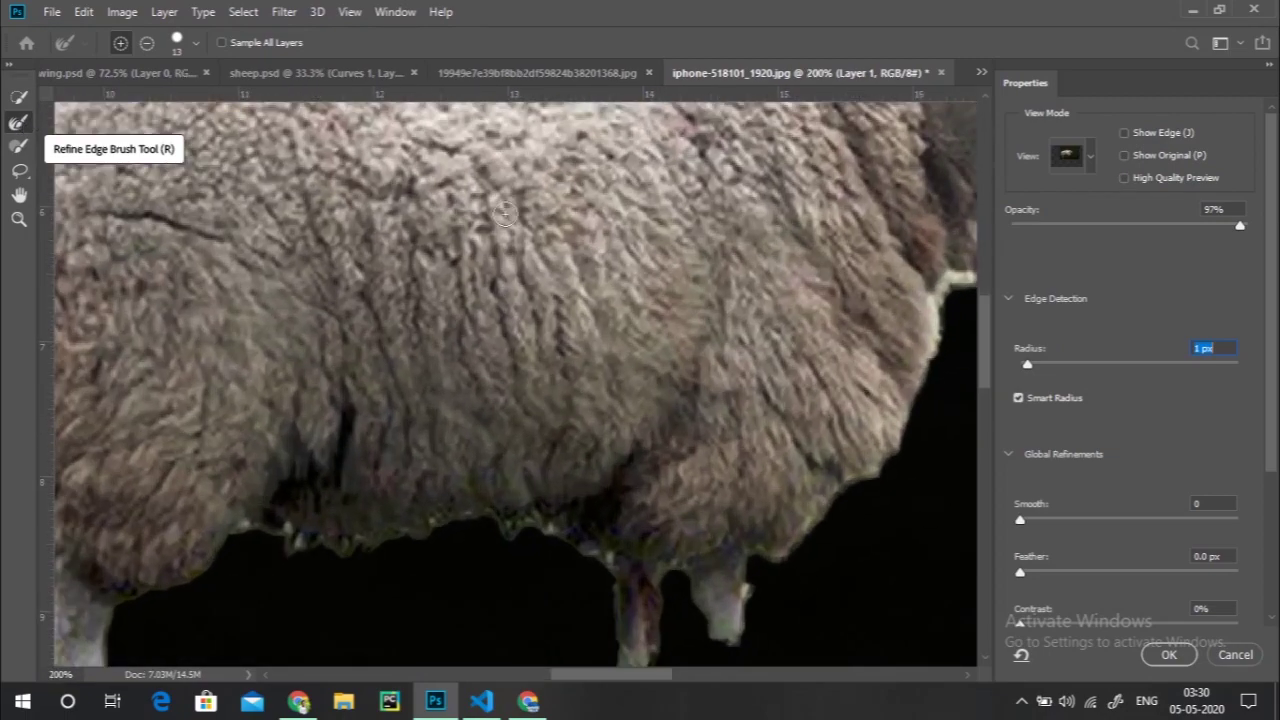
pyautogui.moveTo(301, 534); pyautogui.dragTo(464, 521)
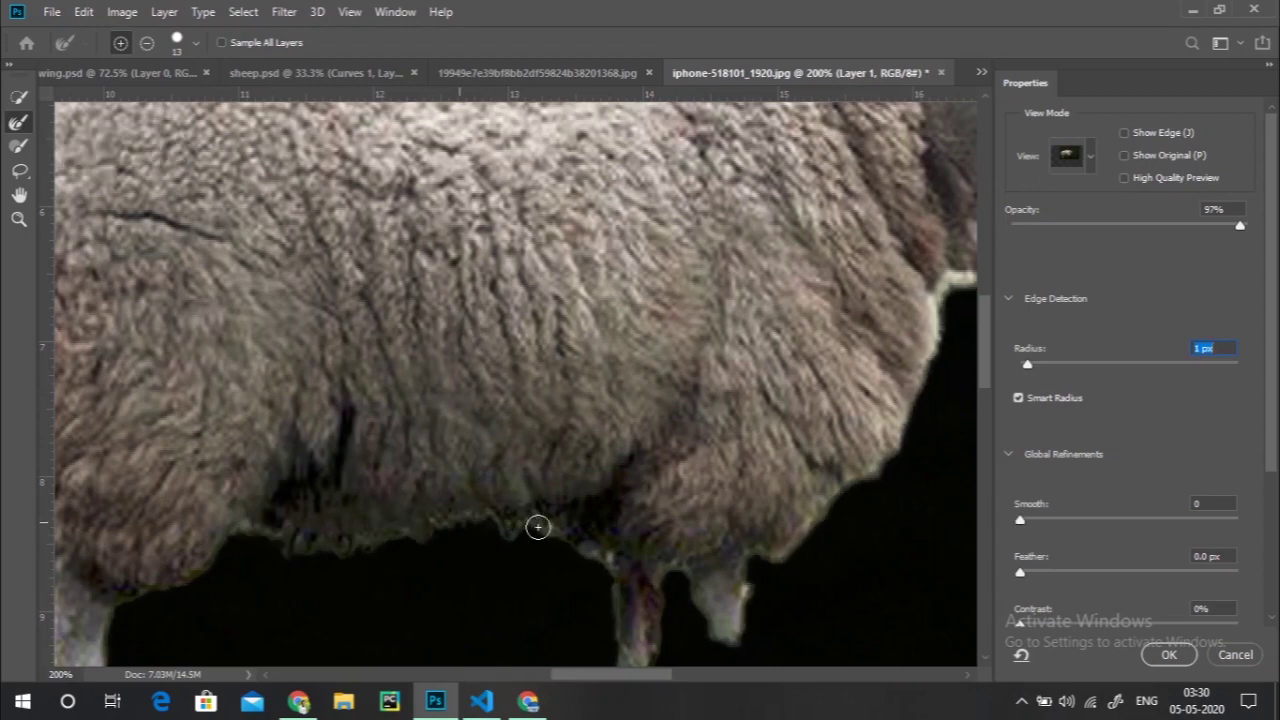
pyautogui.moveTo(464, 521)
pyautogui.mouseDown()
pyautogui.moveTo(609, 569)
pyautogui.moveTo(688, 488)
pyautogui.mouseUp()
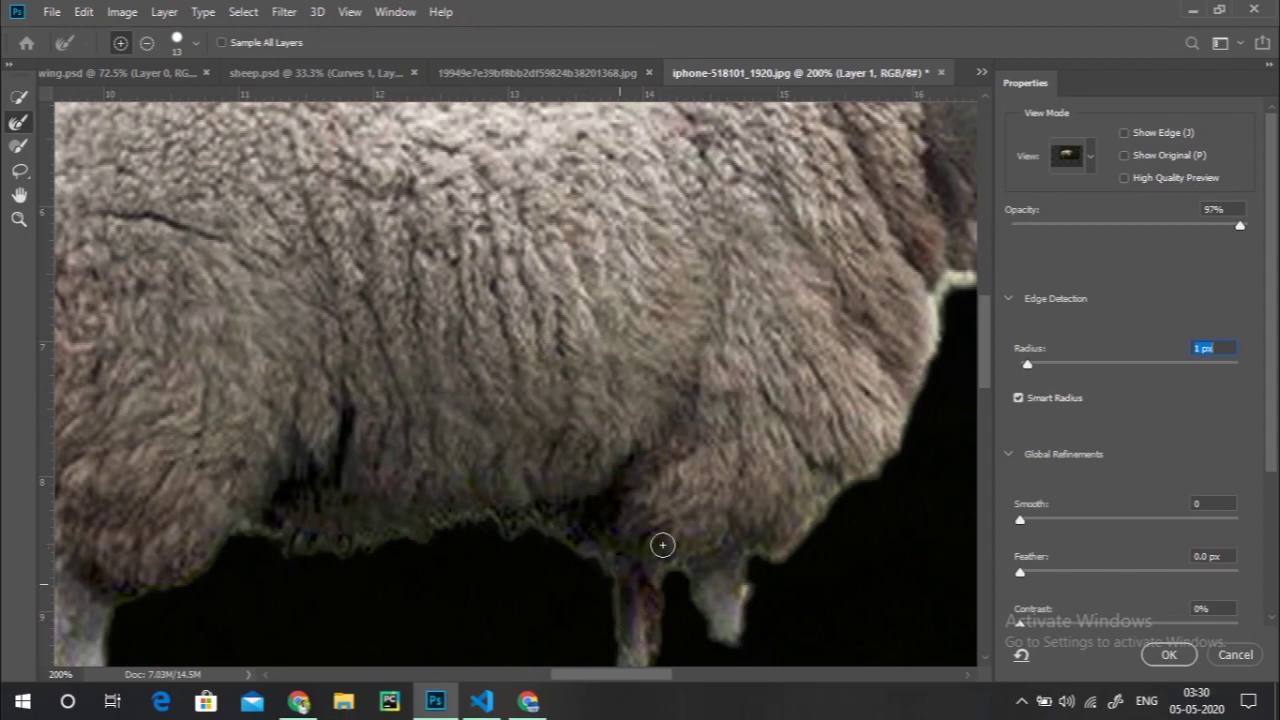
pyautogui.hotkey('ctrl', '-')
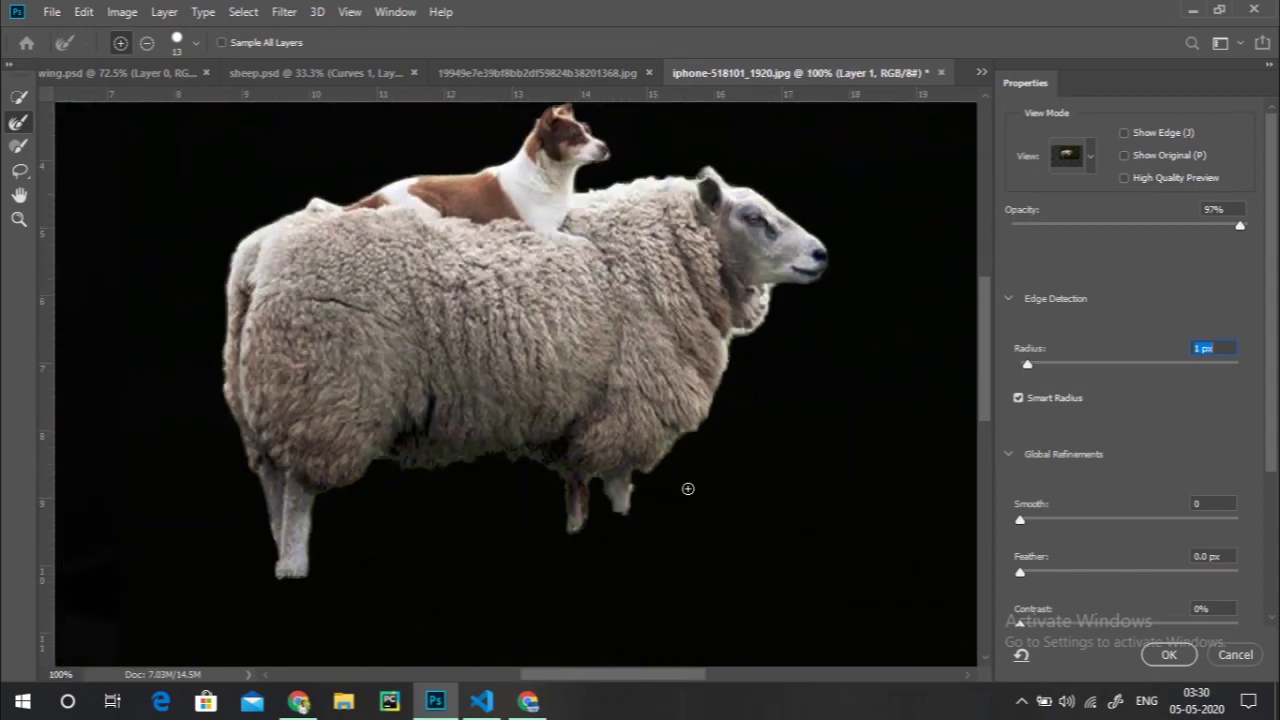
# - Refine the sheep's left side, upper back and head edges through to the dog's head
pyautogui.moveTo(224, 393); pyautogui.dragTo(230, 336)
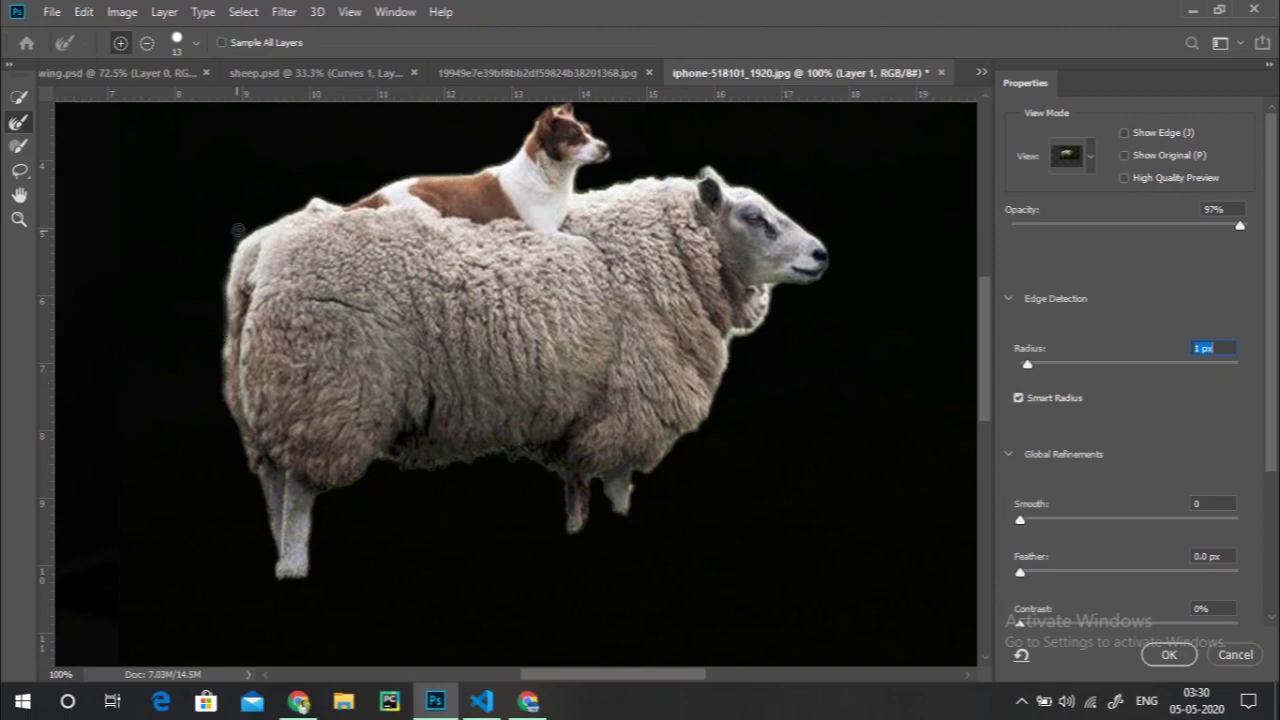
pyautogui.moveTo(240, 242)
pyautogui.mouseDown()
pyautogui.moveTo(312, 203)
pyautogui.moveTo(355, 206)
pyautogui.moveTo(430, 181)
pyautogui.mouseUp()
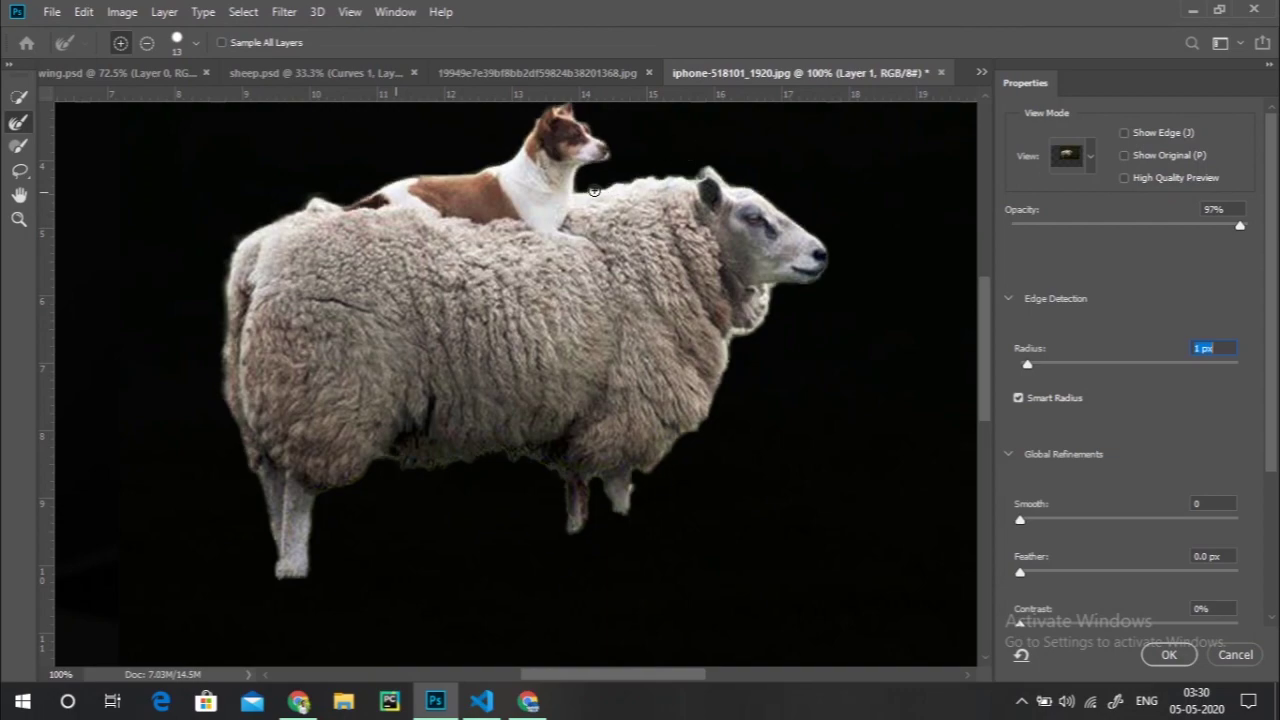
pyautogui.moveTo(583, 191); pyautogui.dragTo(702, 168)
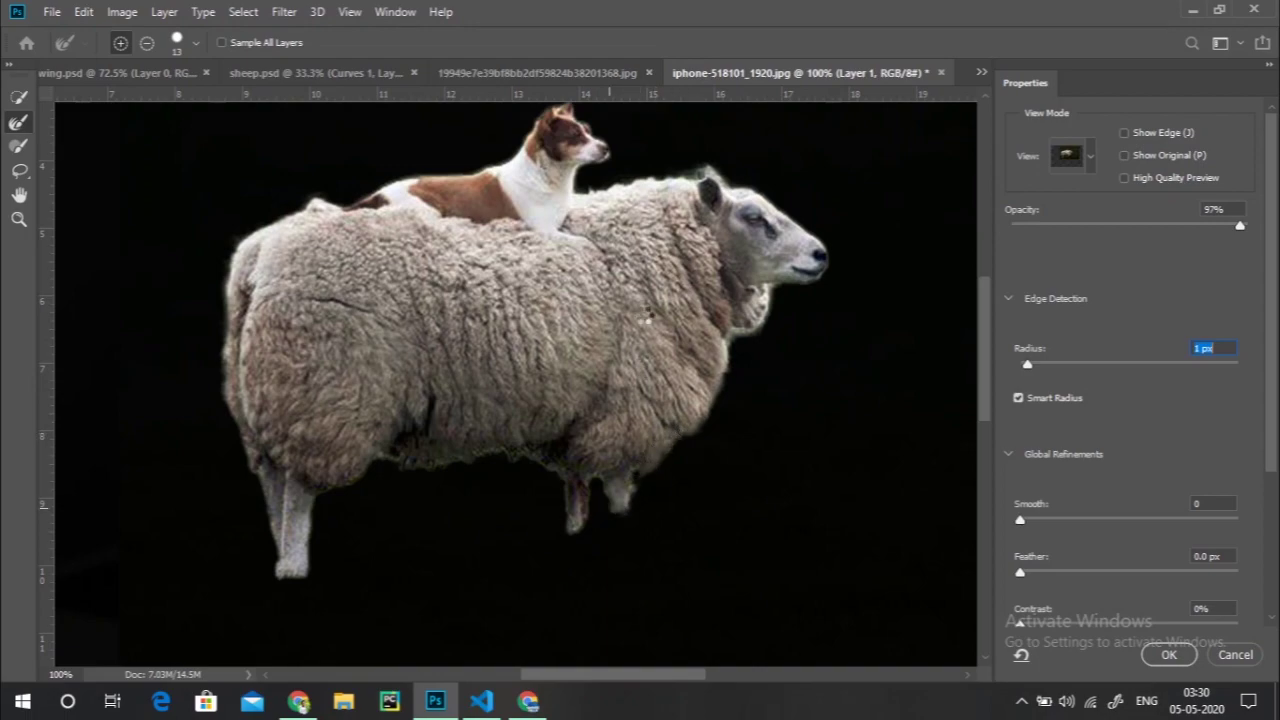
pyautogui.click(657, 327)
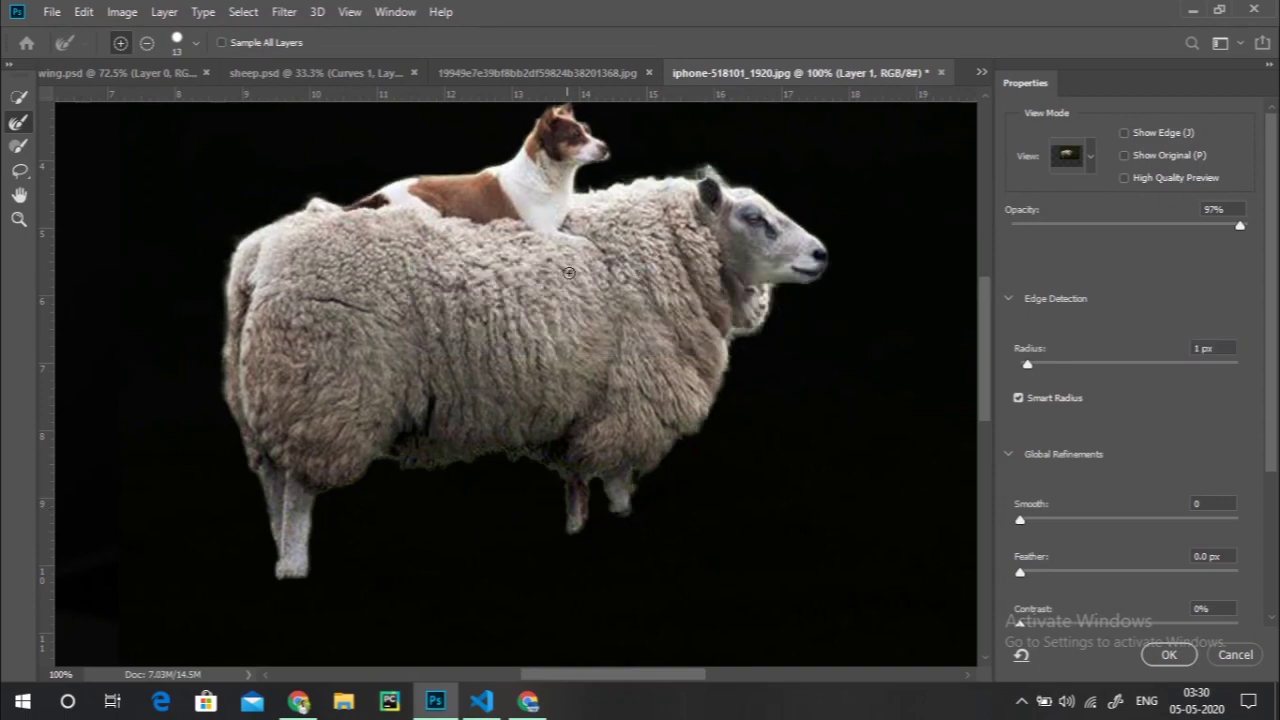
pyautogui.scroll(3, 558, 320)
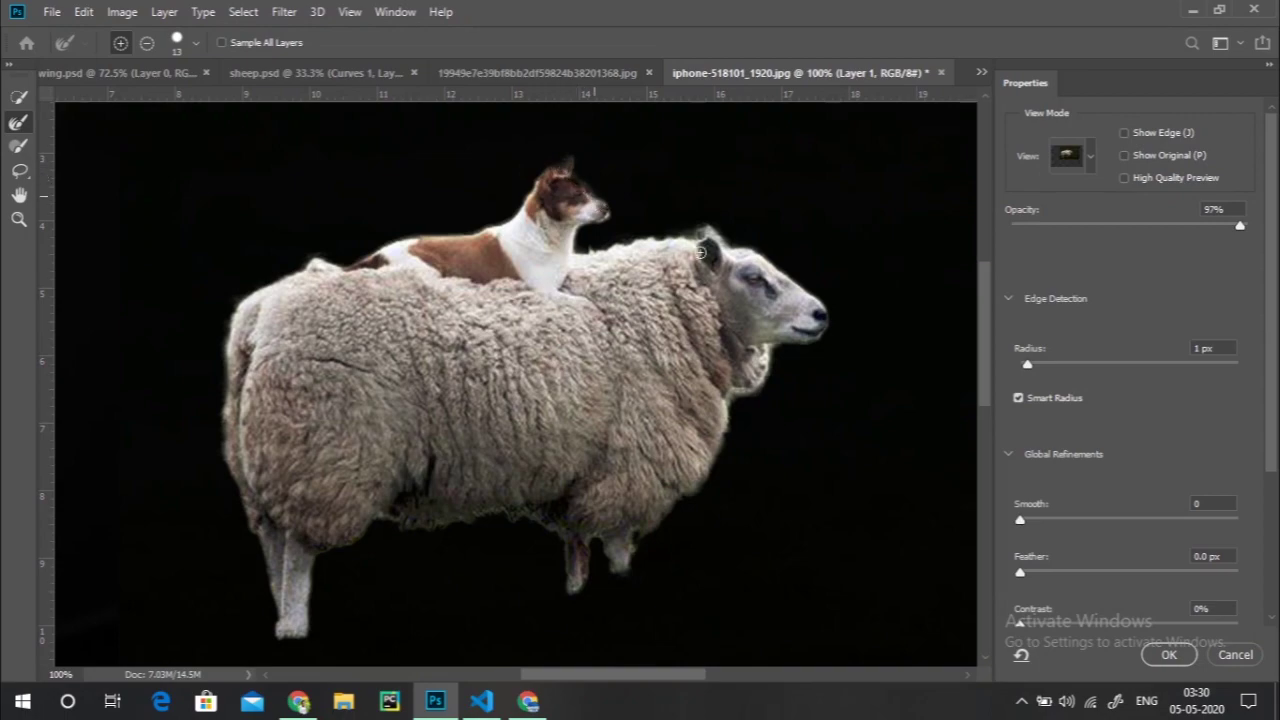
pyautogui.moveTo(700, 253); pyautogui.dragTo(571, 188)
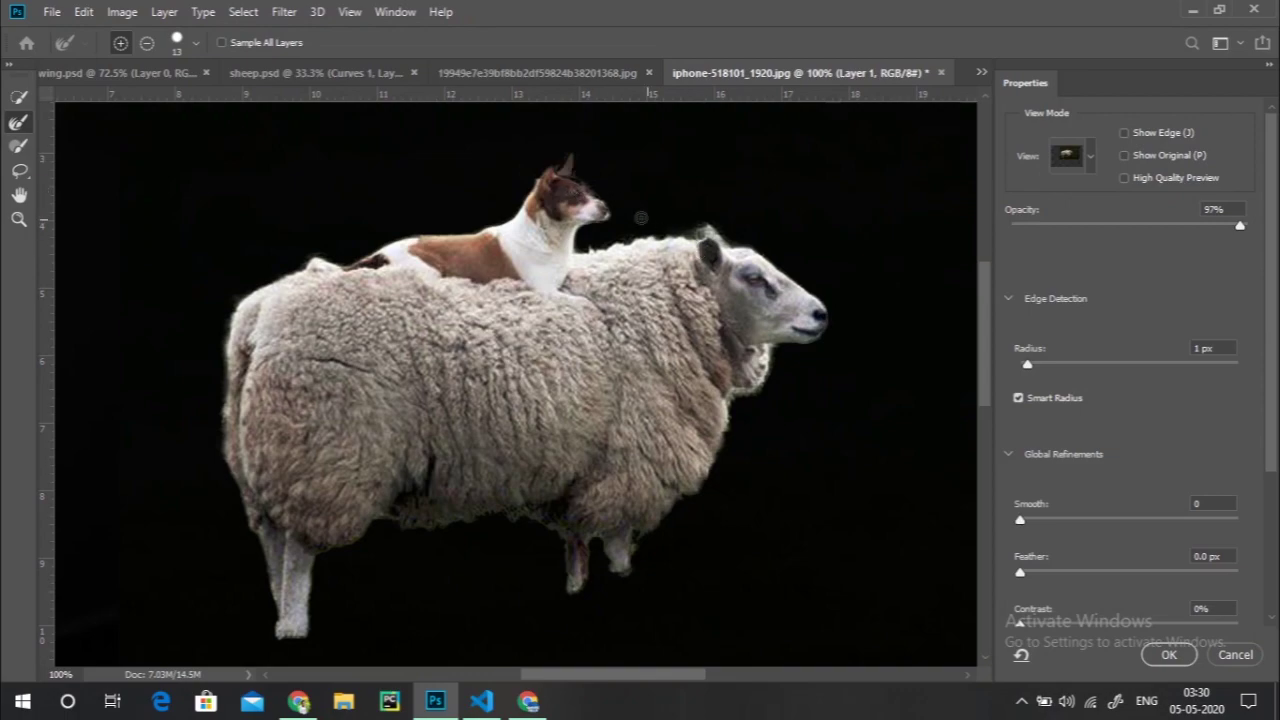
pyautogui.hotkey('ctrl', '+')
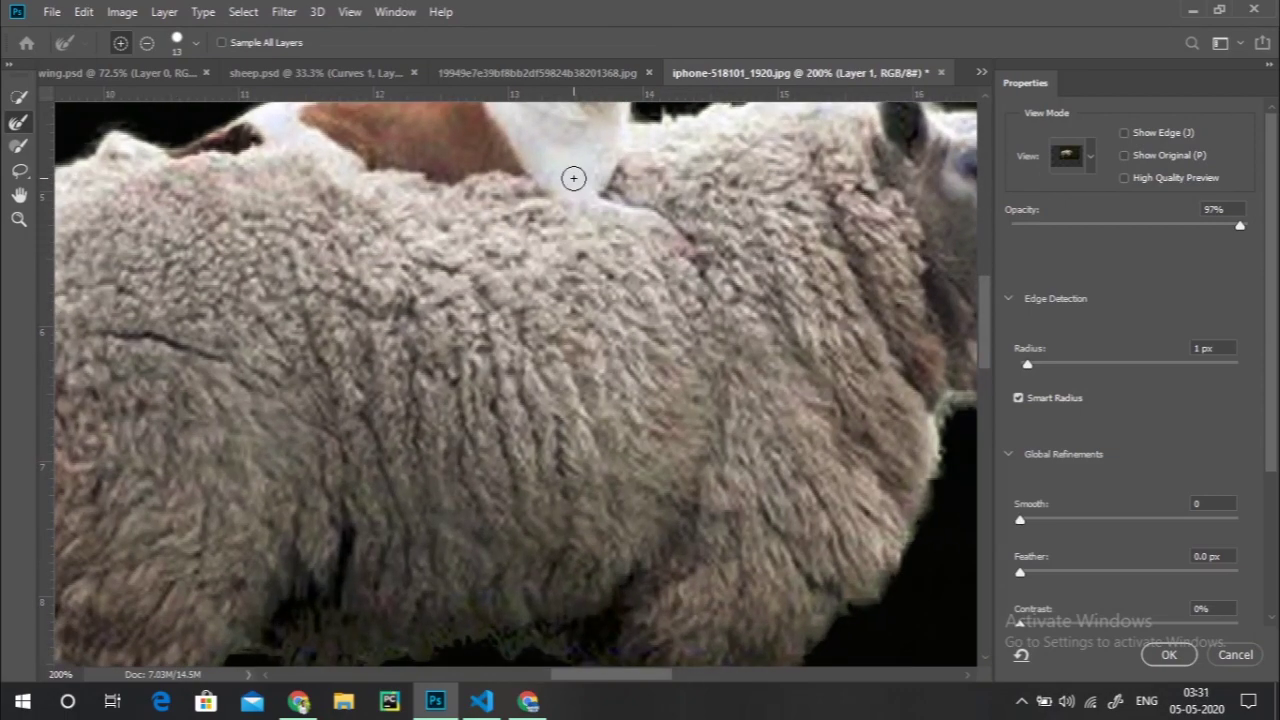
# - Subtract stray background from the dog's head edges, then set Smooth to 4 and adjust Feather
pyautogui.scroll(5, 573, 178)
pyautogui.scroll(2, 573, 178)
pyautogui.press('alt')
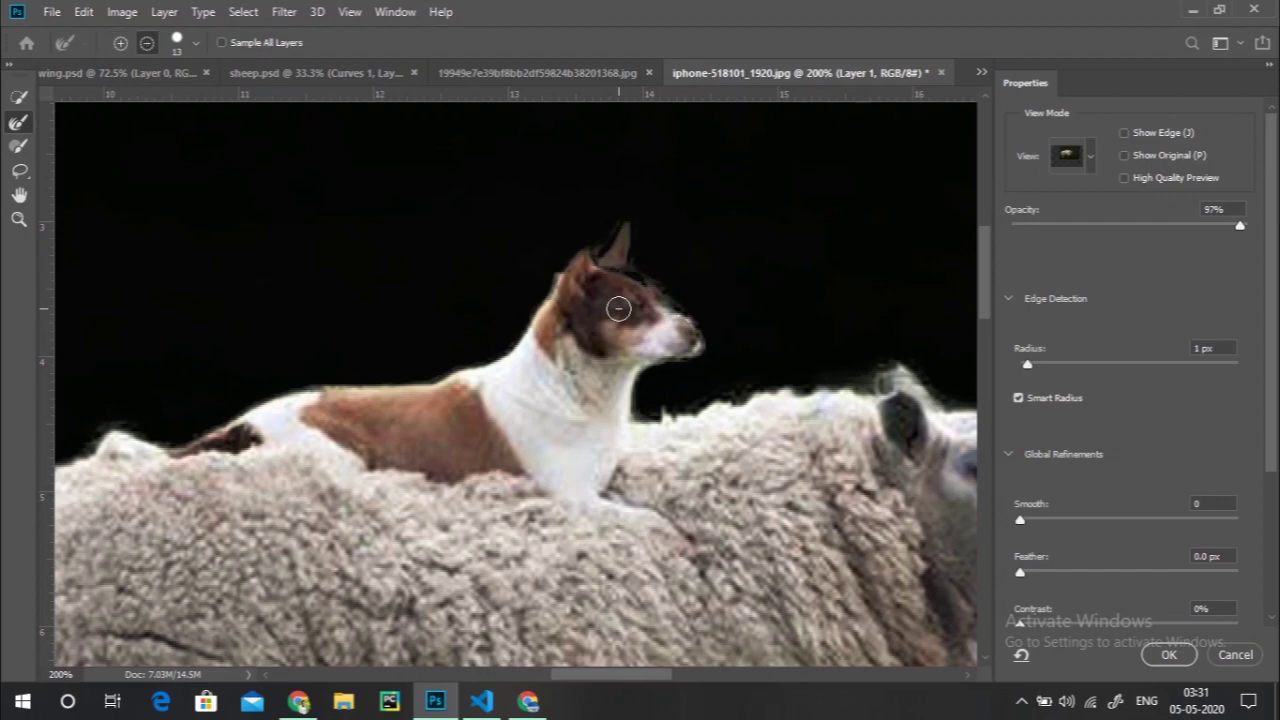
pyautogui.moveTo(618, 309)
pyautogui.mouseDown()
pyautogui.moveTo(614, 264)
pyautogui.moveTo(655, 381)
pyautogui.mouseUp()
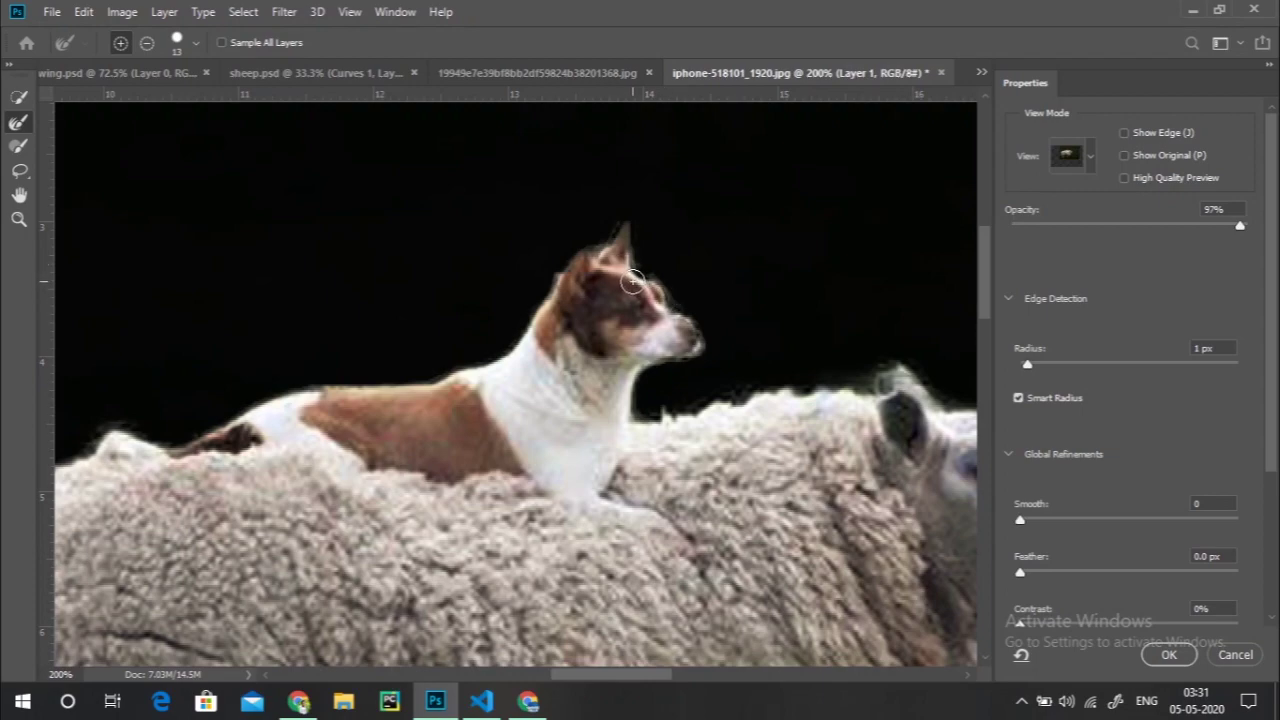
pyautogui.moveTo(632, 282); pyautogui.dragTo(640, 282)
pyautogui.moveTo(1035, 517); pyautogui.dragTo(1029, 525)
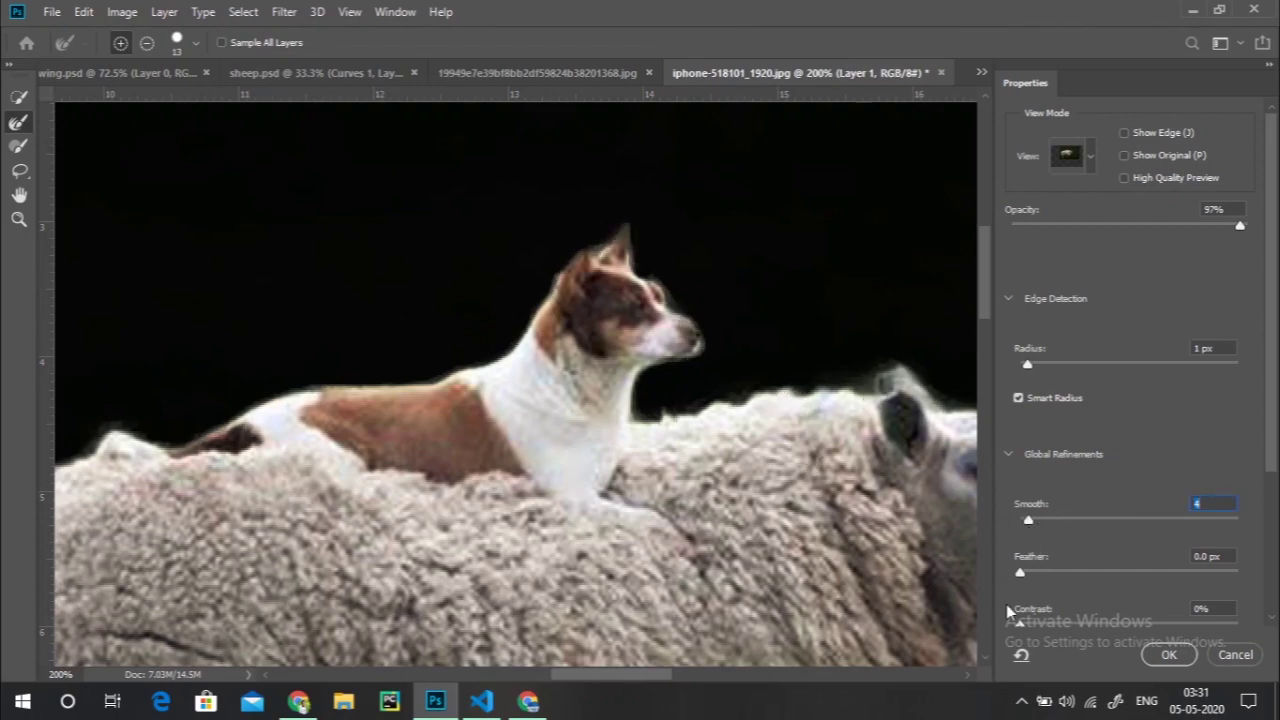
pyautogui.moveTo(1021, 580)
pyautogui.mouseDown()
pyautogui.moveTo(1047, 580)
pyautogui.moveTo(1017, 580)
pyautogui.mouseUp()
# - Accept Select and Mask and inspect the marching-ants outline around the sheep and dog
pyautogui.click(1167, 655)
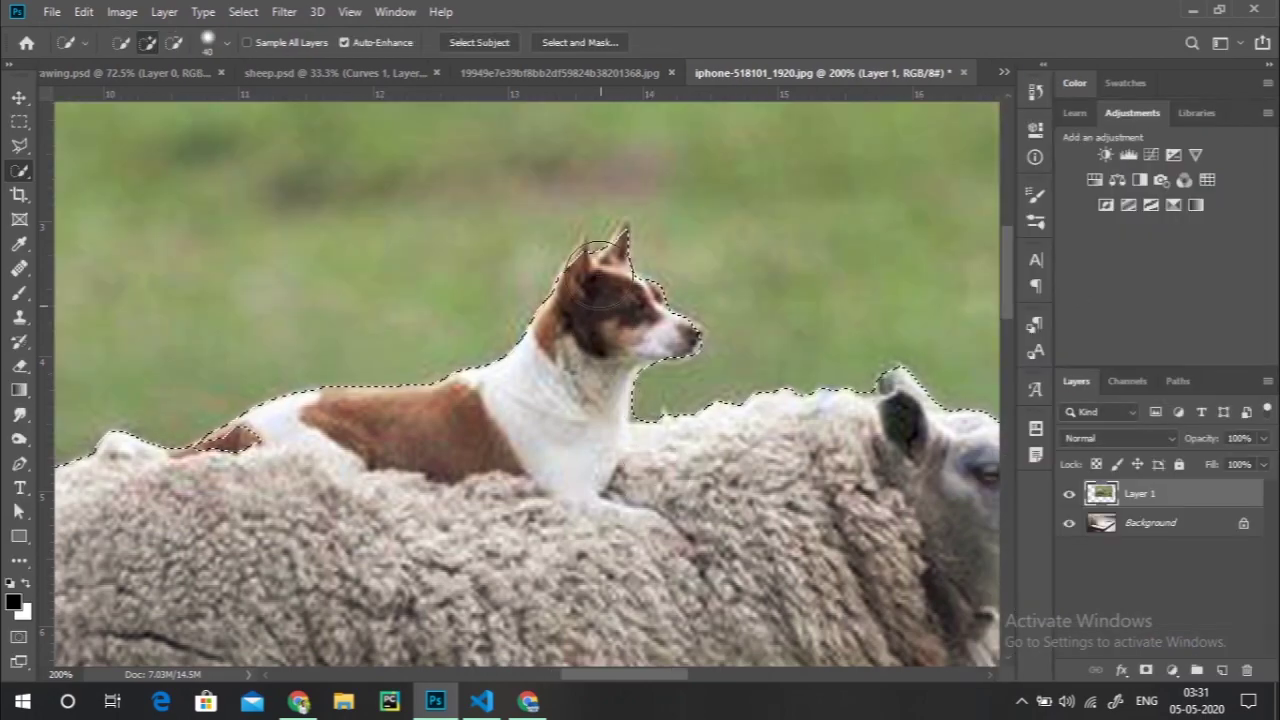
pyautogui.hotkey('ctrl', 'd')
pyautogui.hotkey('ctrl', '-')
pyautogui.hotkey('ctrl', '-')
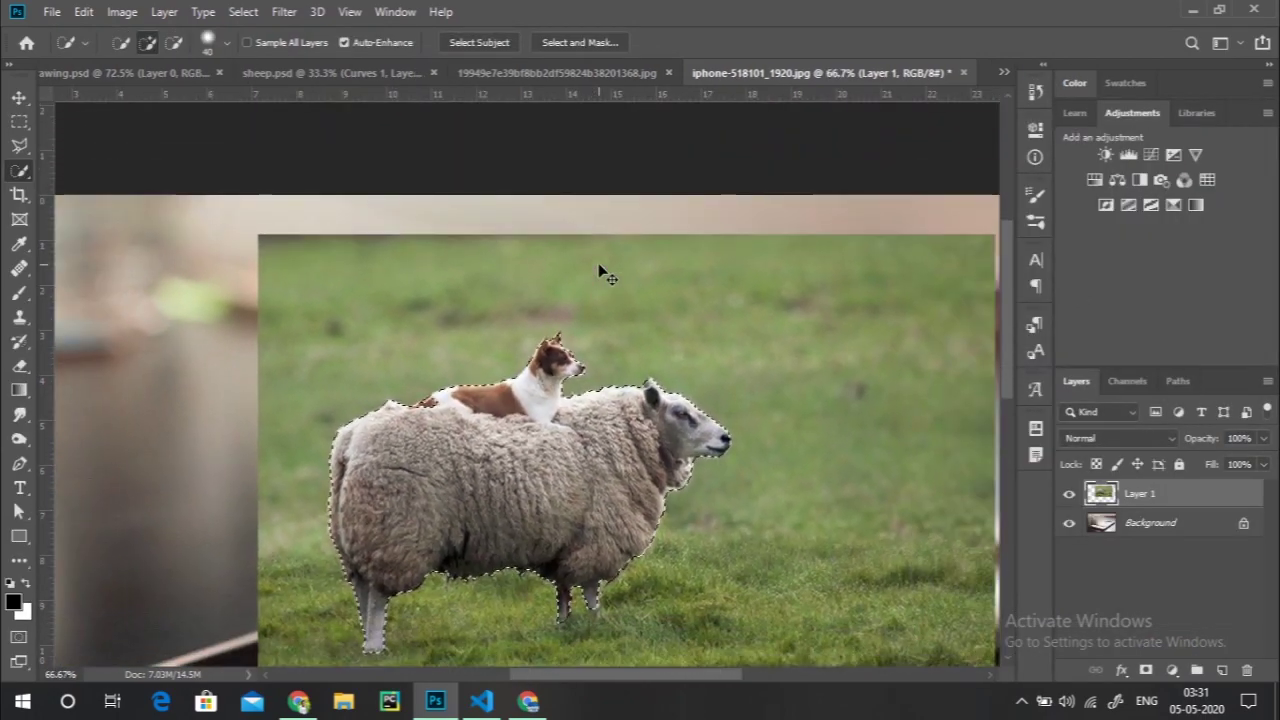
pyautogui.hotkey('ctrl', '-')
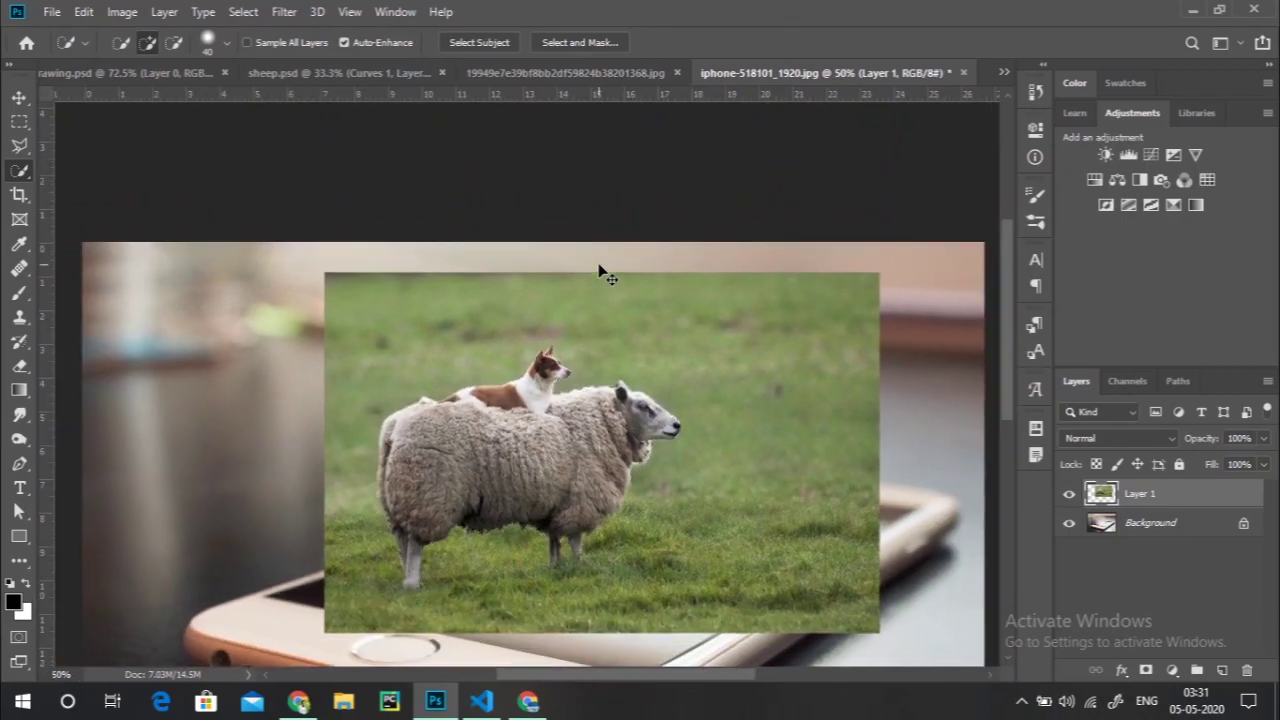
pyautogui.hotkey('ctrl', '+')
pyautogui.hotkey('ctrl', '+')
pyautogui.hotkey('ctrl', '+')
pyautogui.scroll(-3, 596, 262)
pyautogui.scroll(-3, 596, 262)
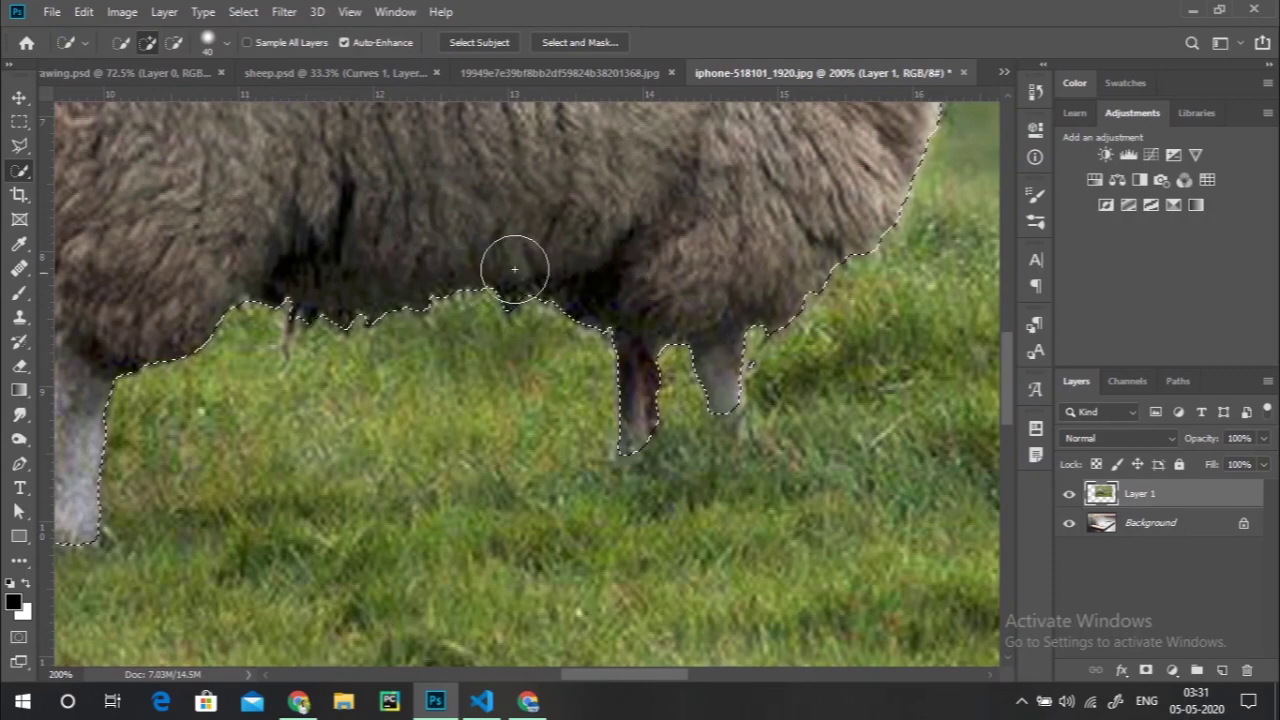
pyautogui.scroll(-2, 569, 162)
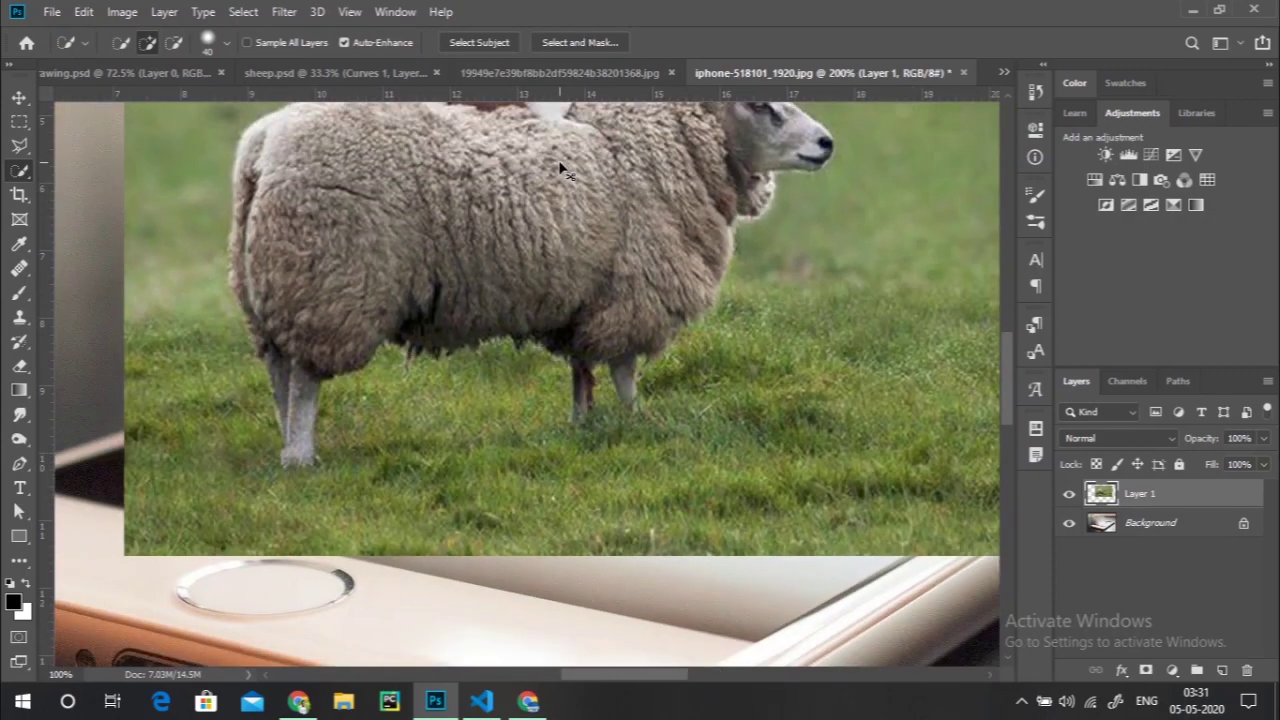
pyautogui.scroll(-1, 567, 170)
pyautogui.scroll(-1, 567, 171)
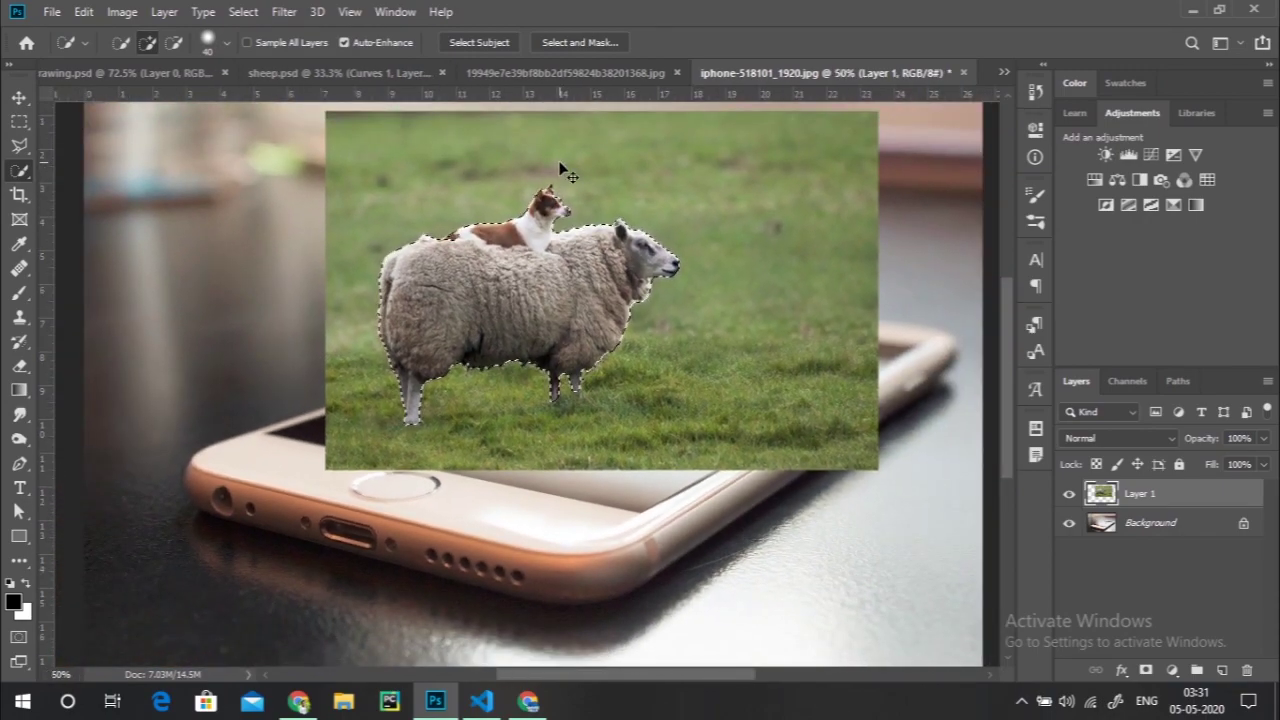
pyautogui.scroll(1, 567, 171)
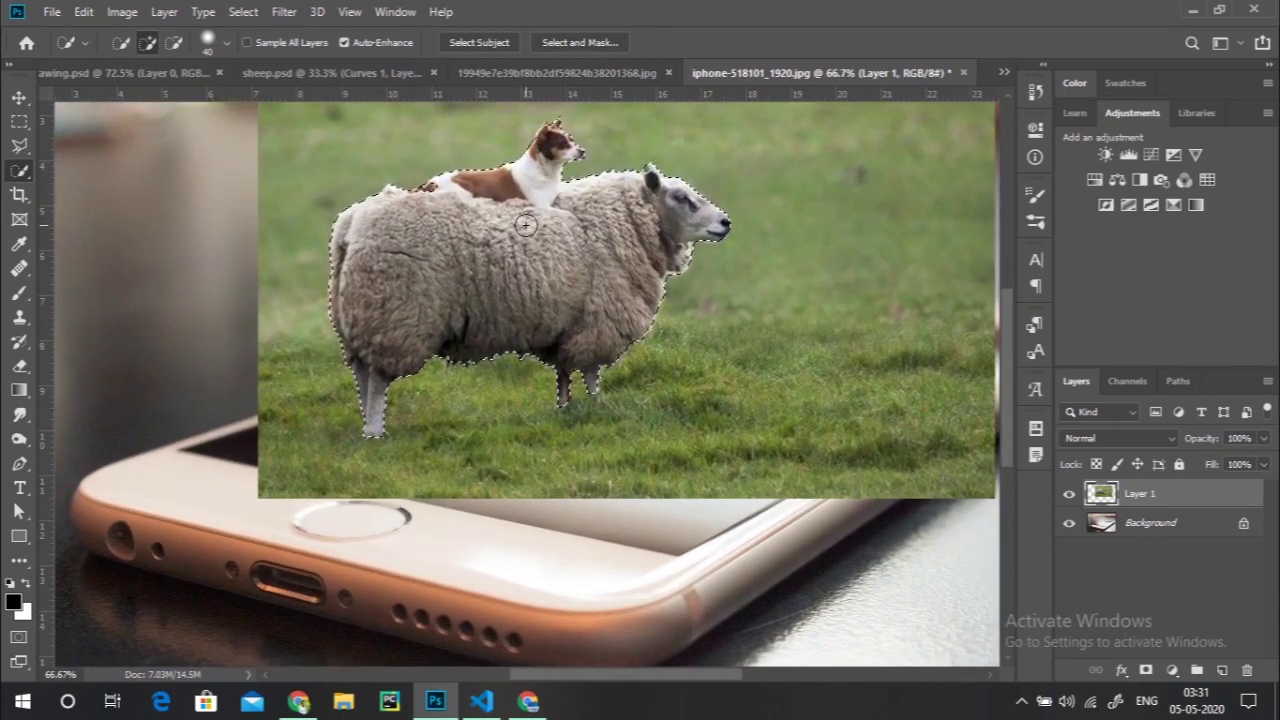
pyautogui.scroll(1, 526, 225)
pyautogui.scroll(1, 526, 225)
pyautogui.scroll(1, 526, 225)
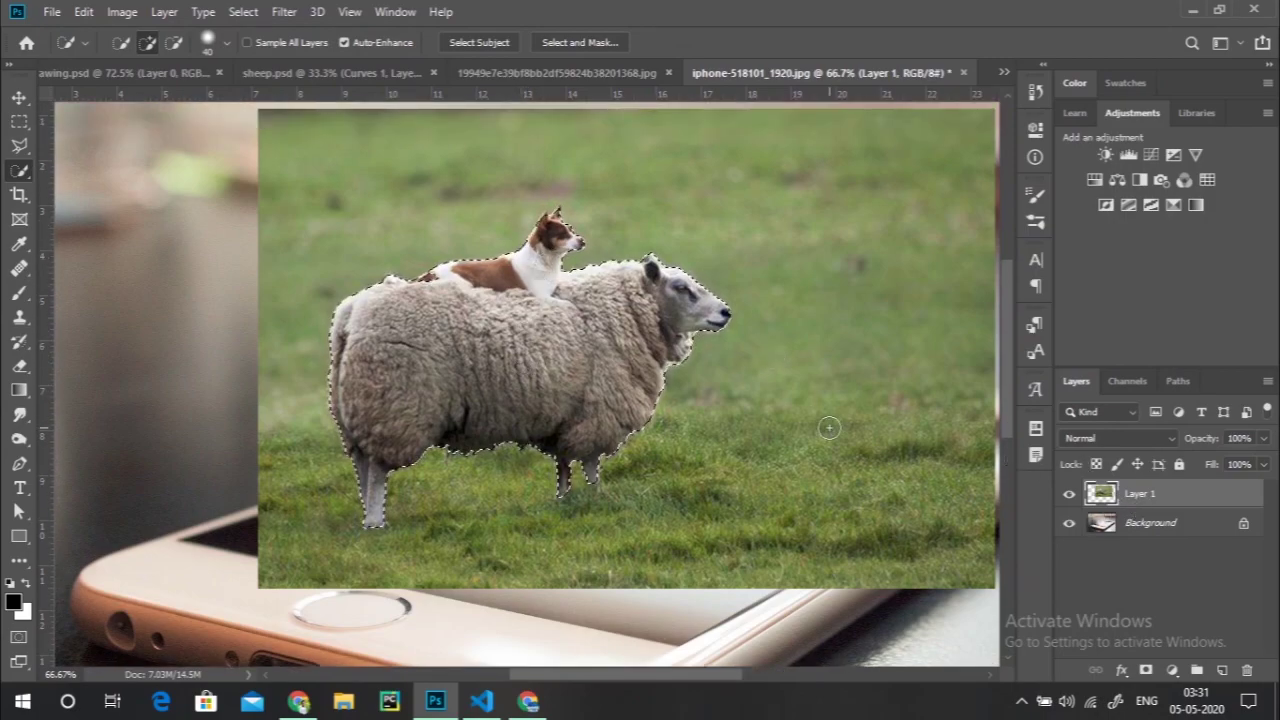
# - Add a layer mask to Layer 1 so the grass disappears around the sheep and dog
pyautogui.click(1146, 670)
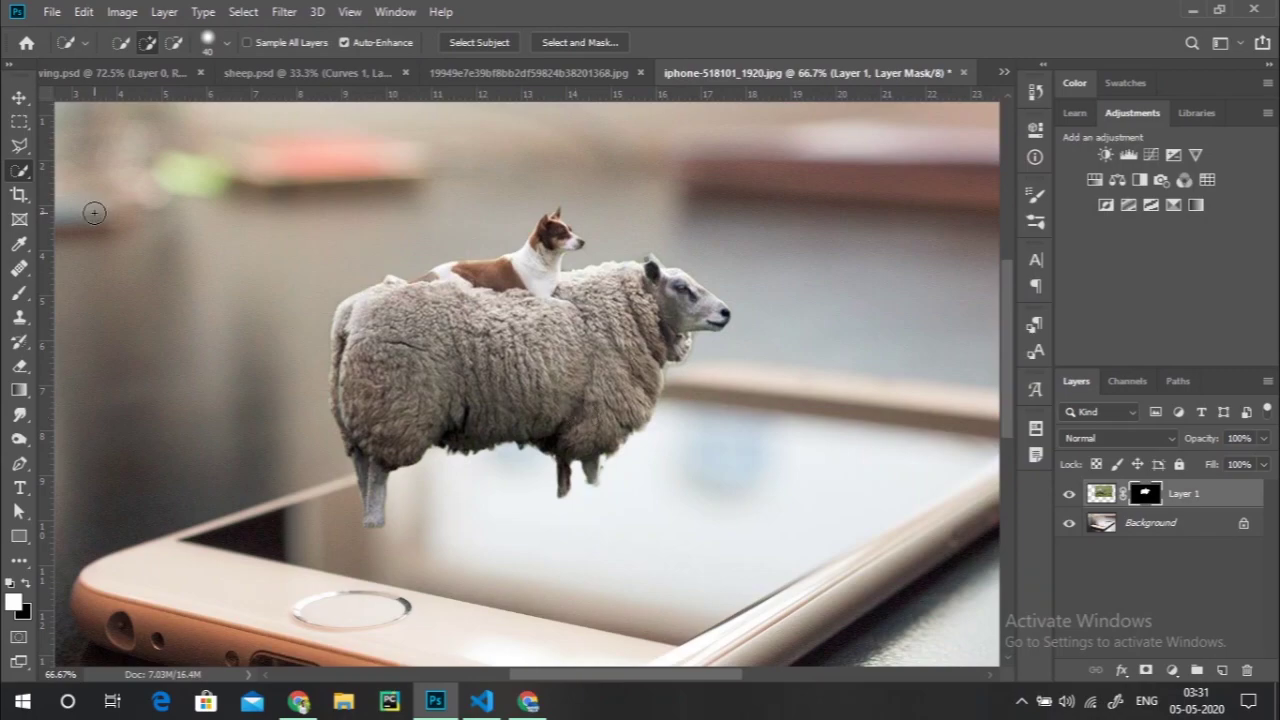
pyautogui.click(18, 97)
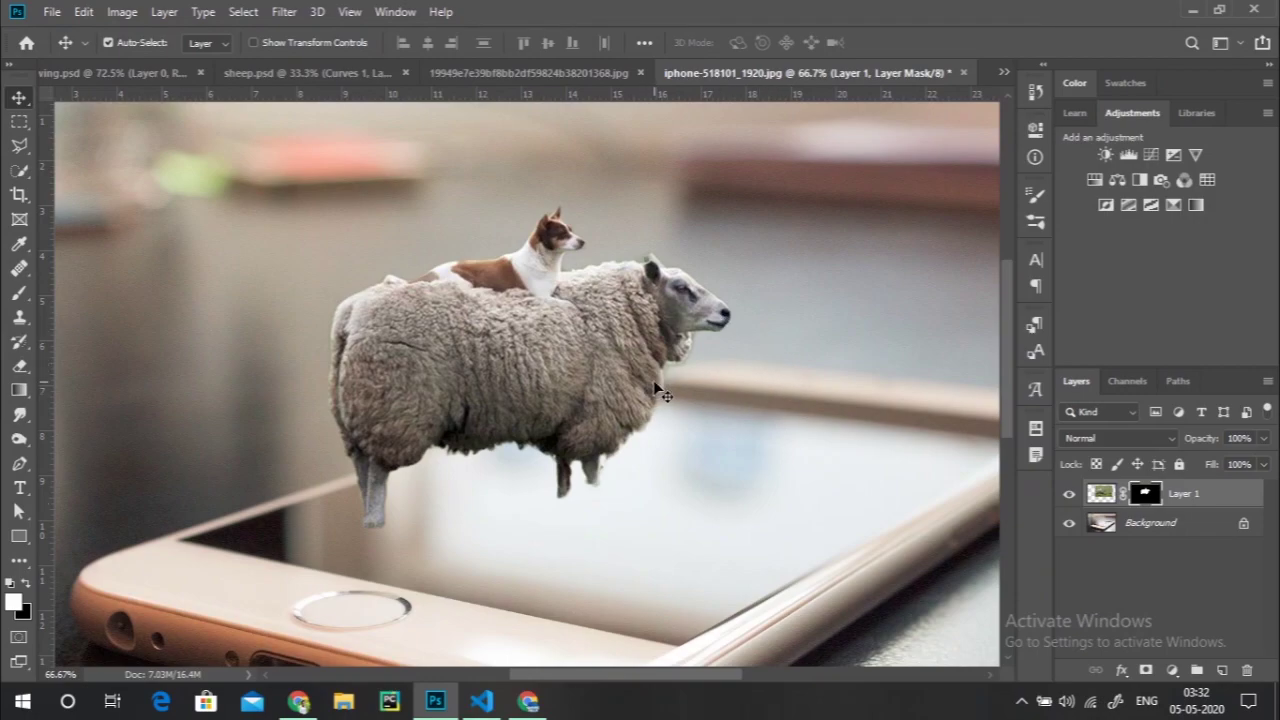
pyautogui.click(1097, 494)
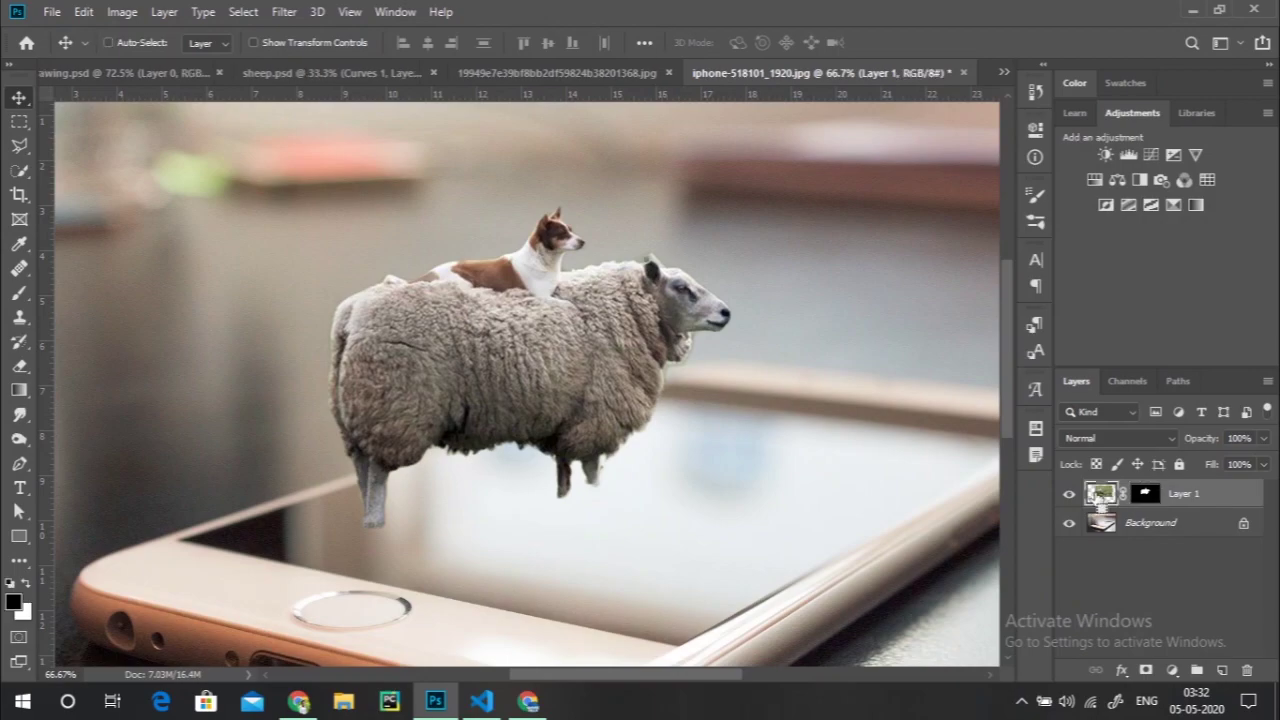
# - Duplicate the masked layer, then undo the duplicate
pyautogui.hotkey('ctrl', 'j')
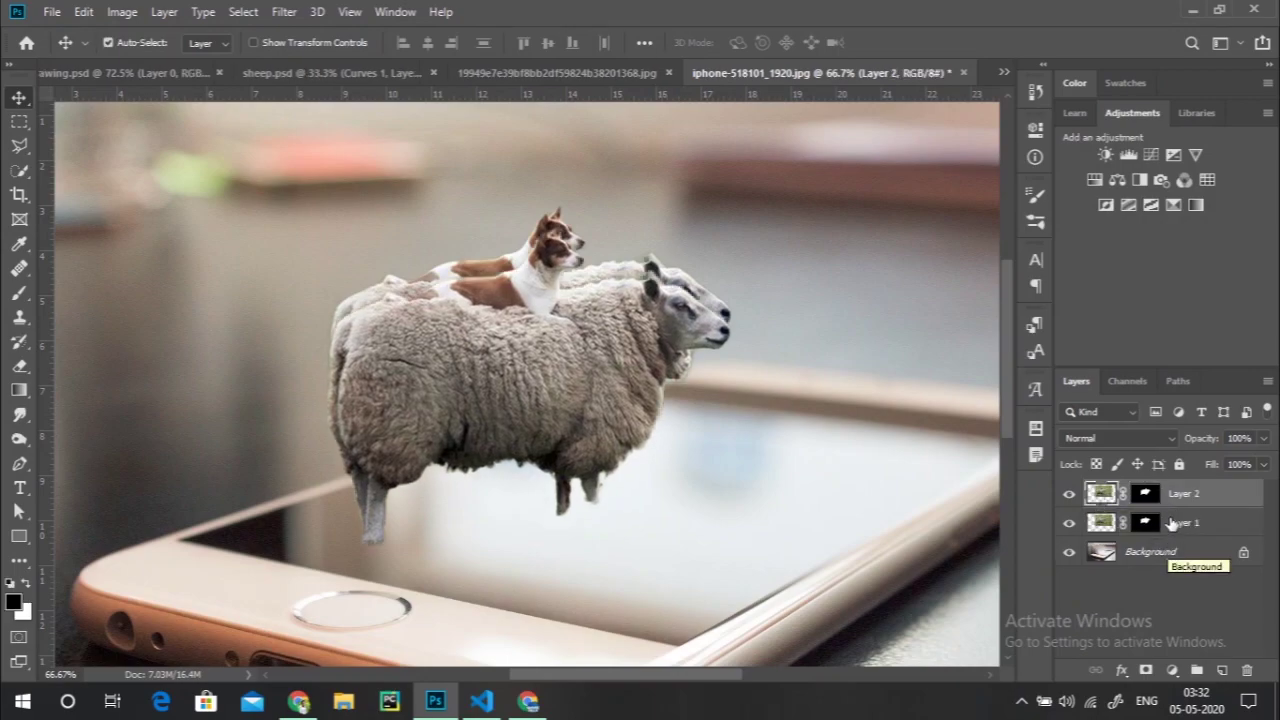
pyautogui.click(1152, 525)
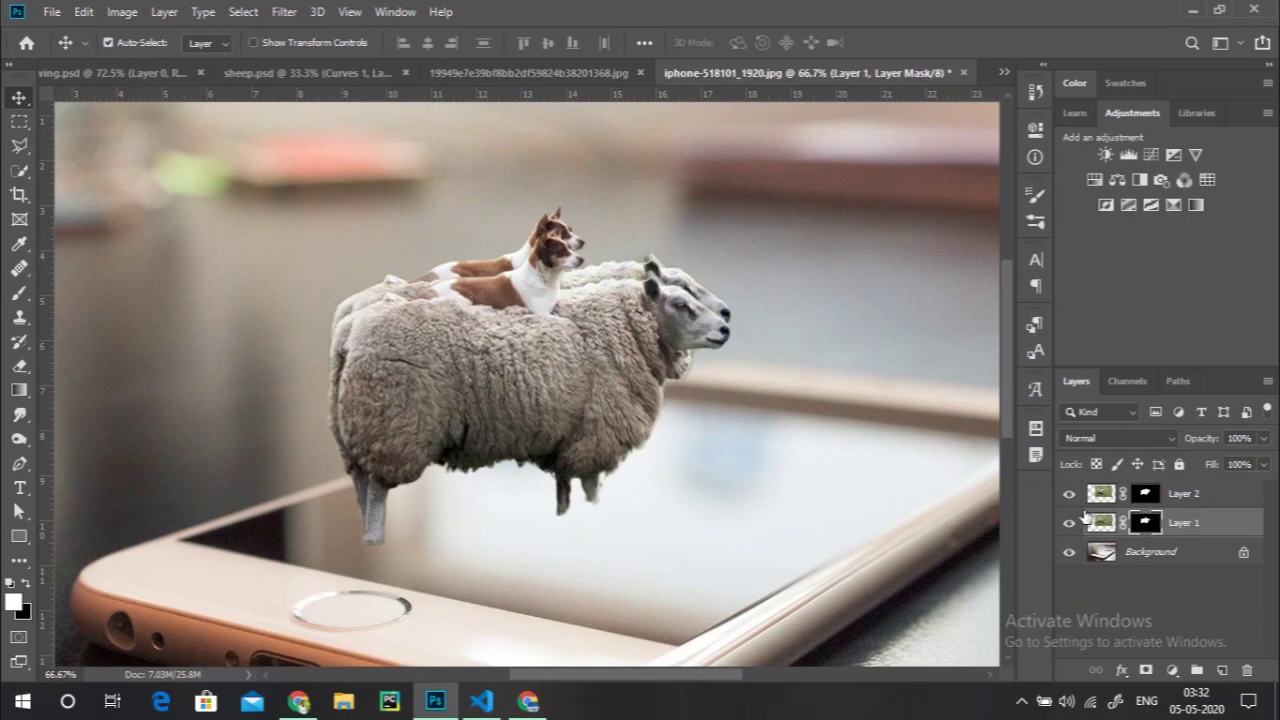
pyautogui.click(1103, 525)
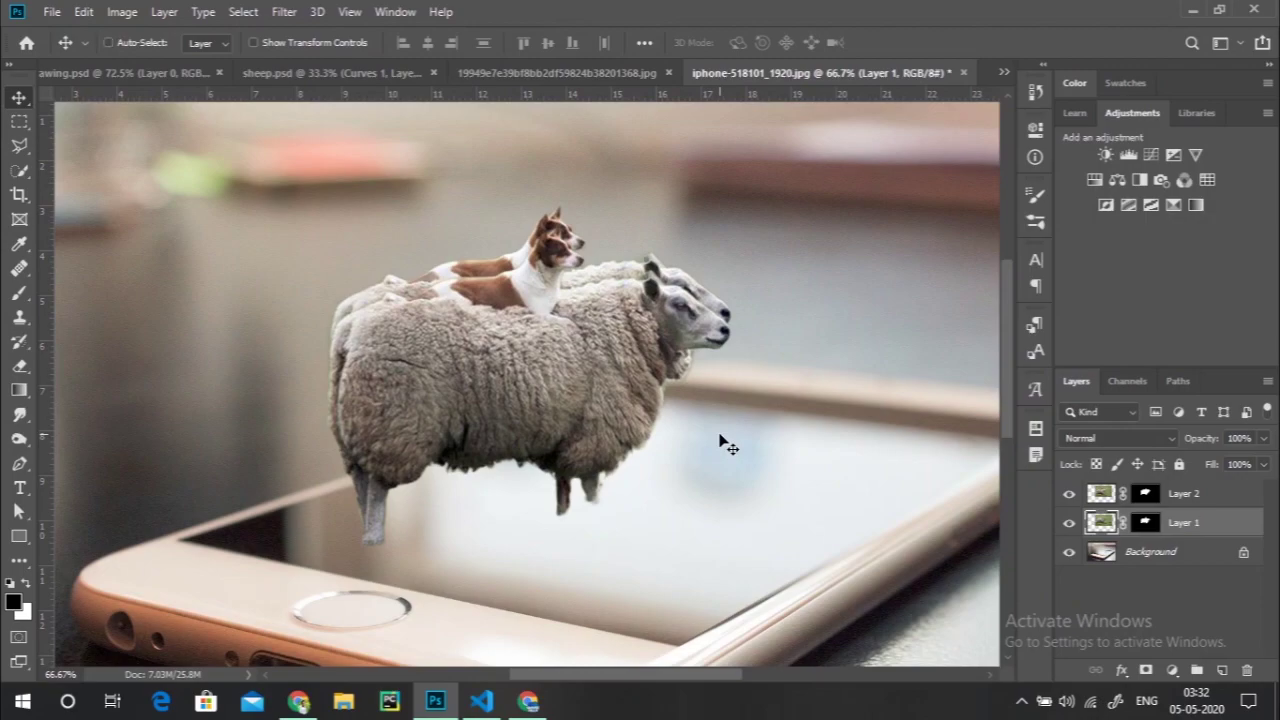
pyautogui.hotkey('ctrl', 'z')
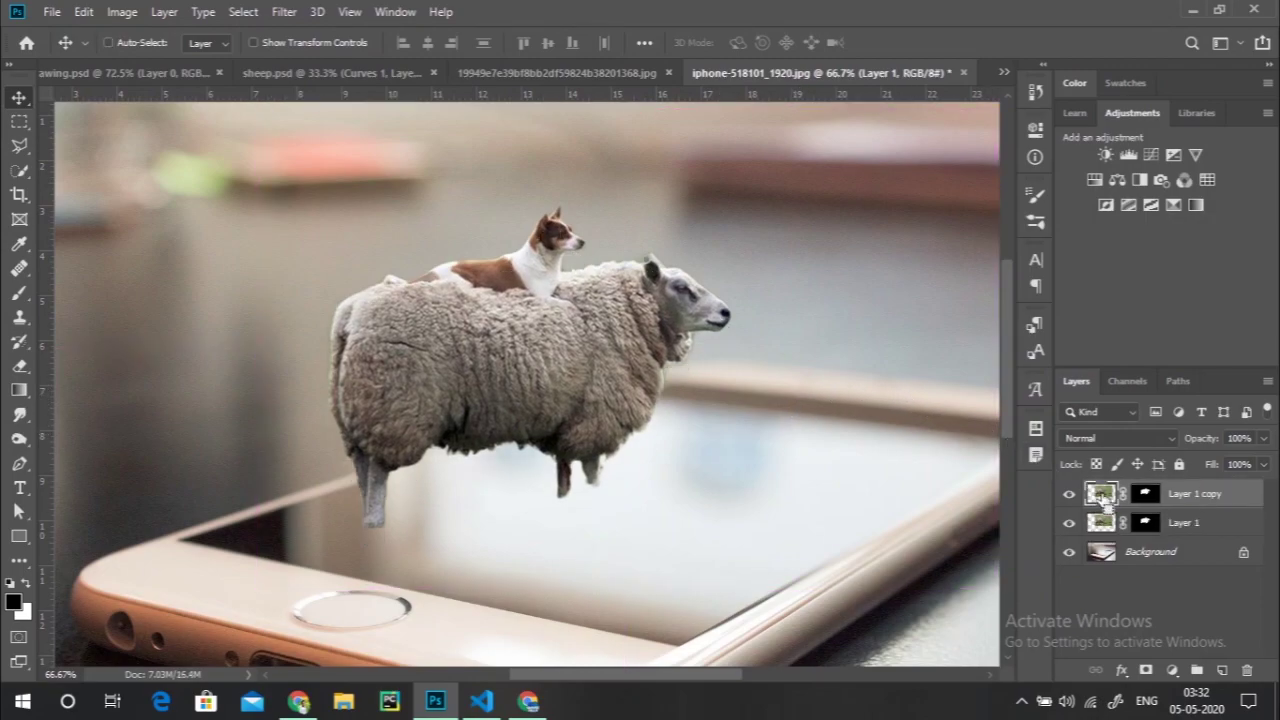
# - Duplicate Layer 1 and delete the original's mask to restore the full grass photo
pyautogui.hotkey('ctrl', 'j')
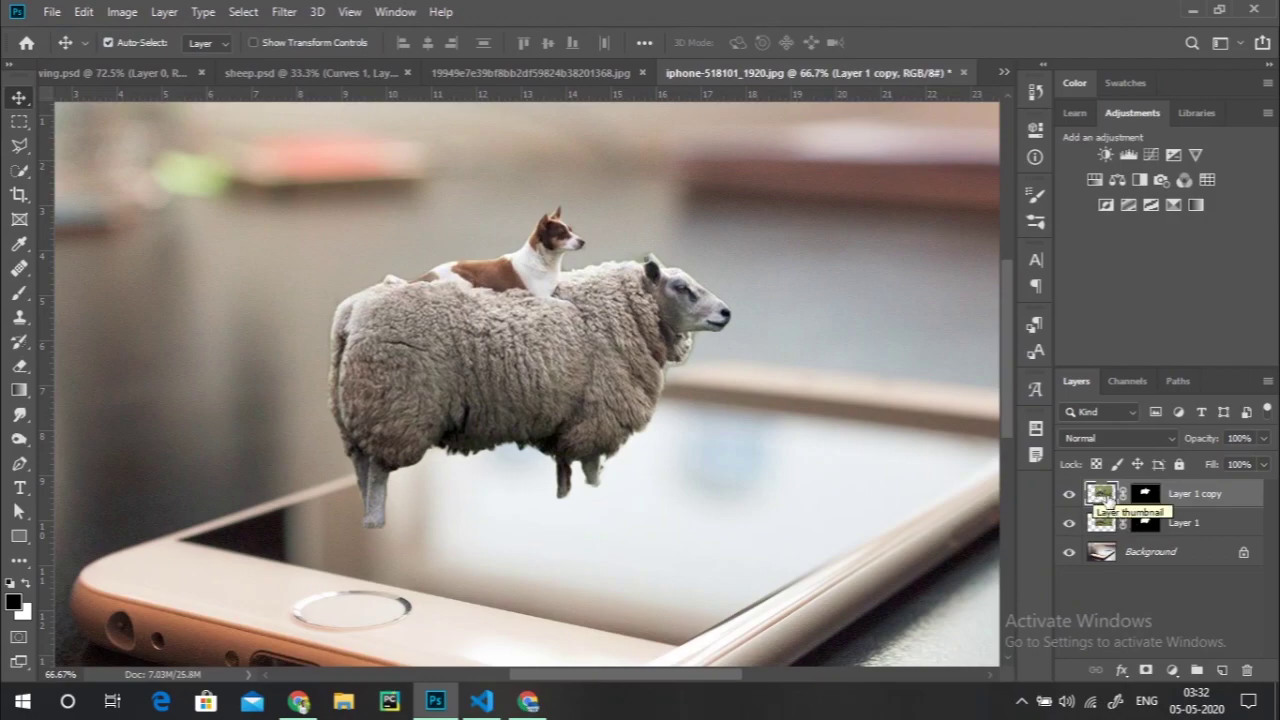
pyautogui.click(1146, 522)
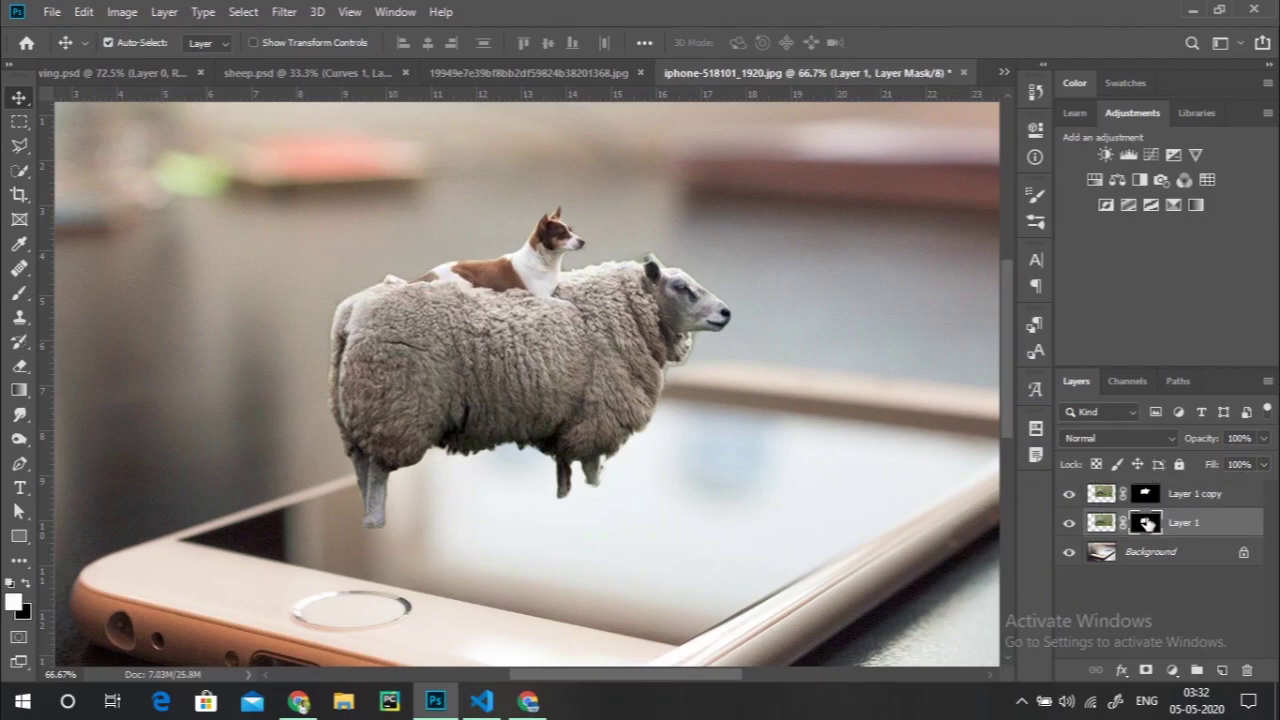
pyautogui.click(1247, 670)
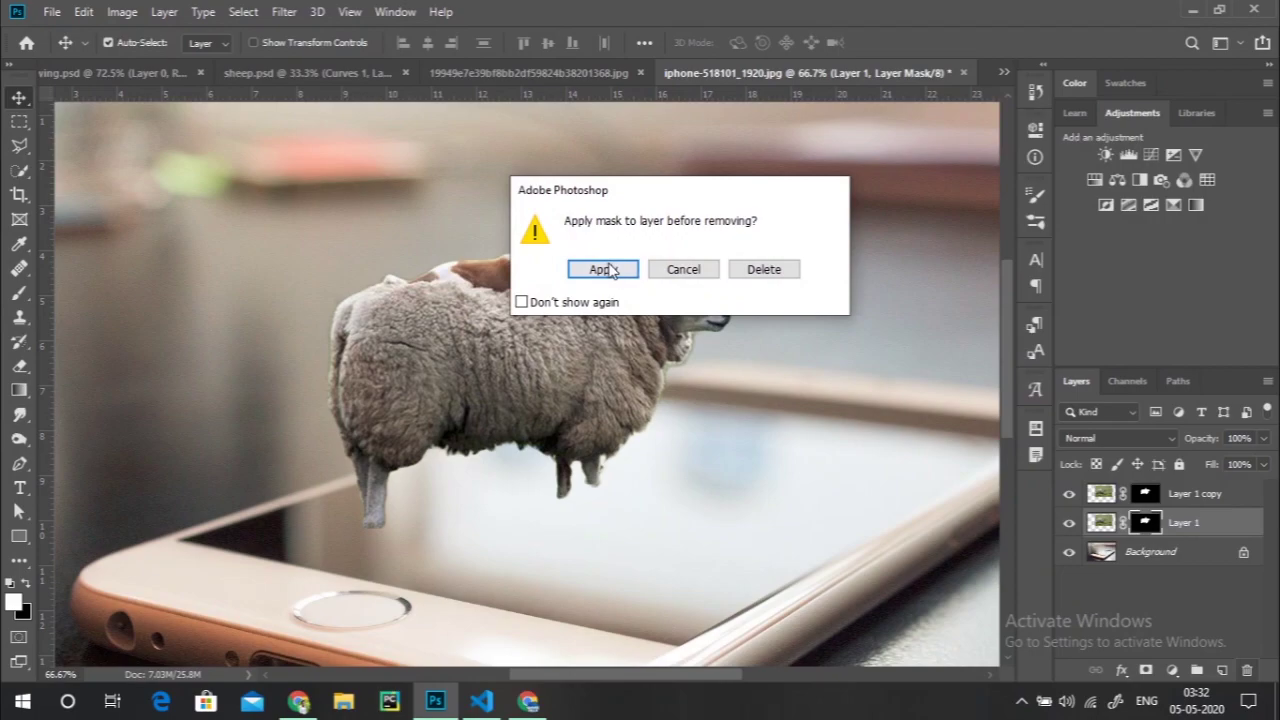
pyautogui.click(756, 270)
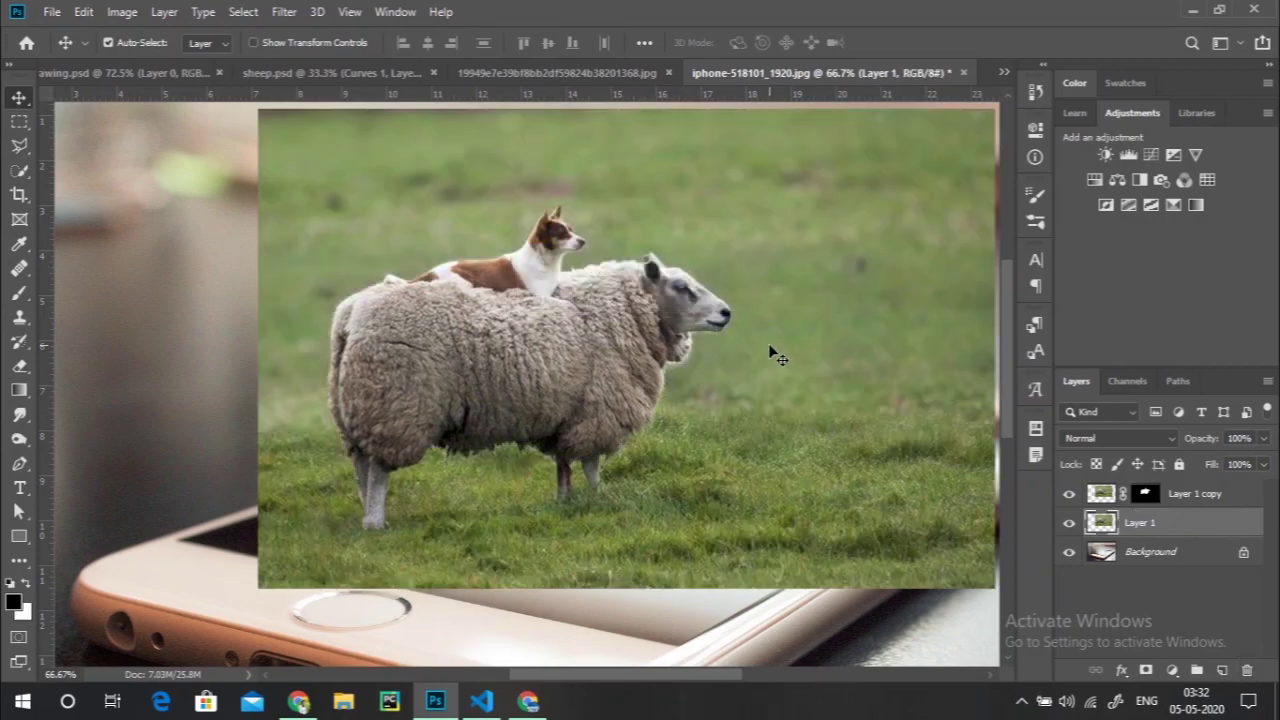
# - Toggle Layer 1's visibility to compare the cutout copy against the full grass photo
pyautogui.click(1100, 496)
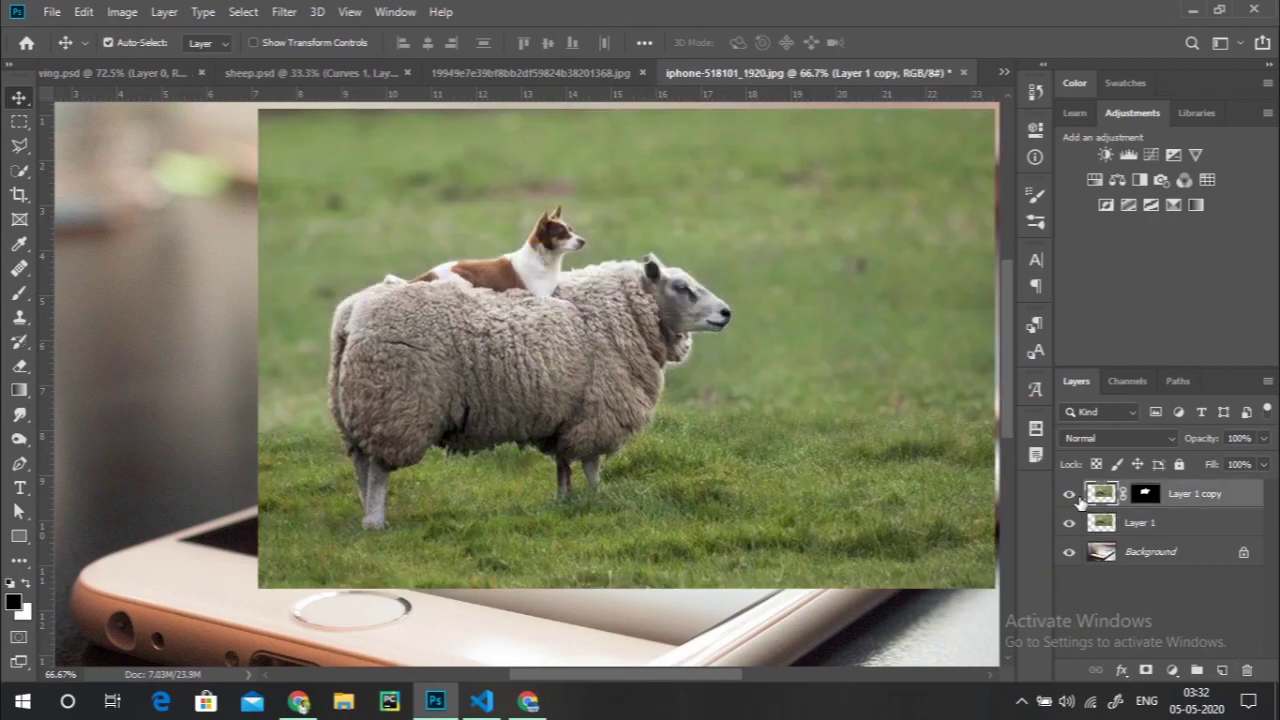
pyautogui.click(1070, 526)
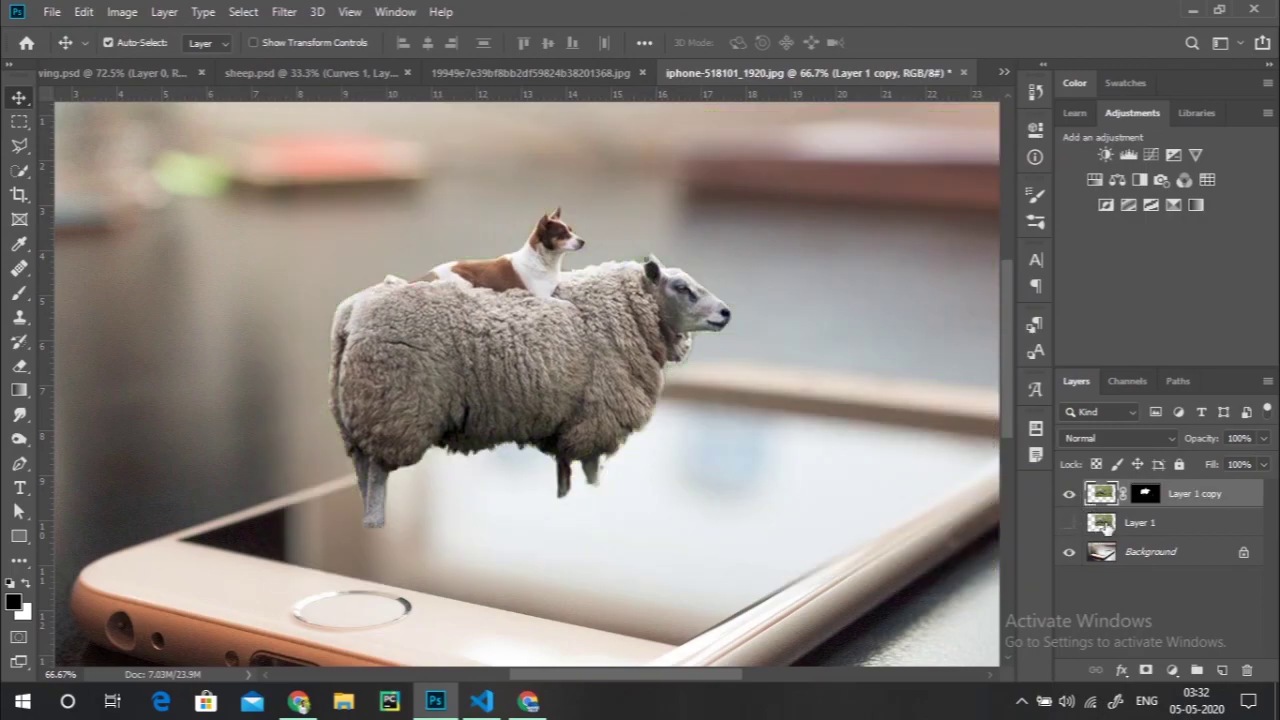
pyautogui.click(1070, 523)
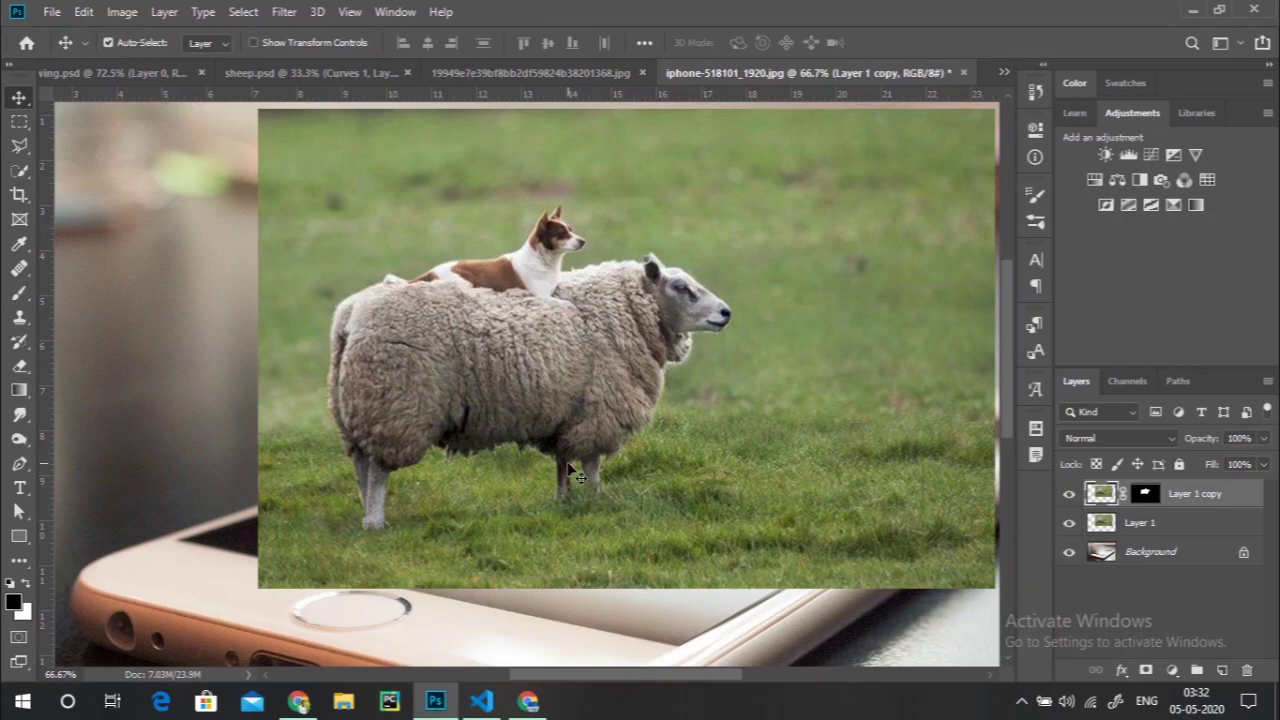
pyautogui.hotkey('ctrl', '-')
pyautogui.hotkey('ctrl', '-')
pyautogui.hotkey('ctrl', '+')
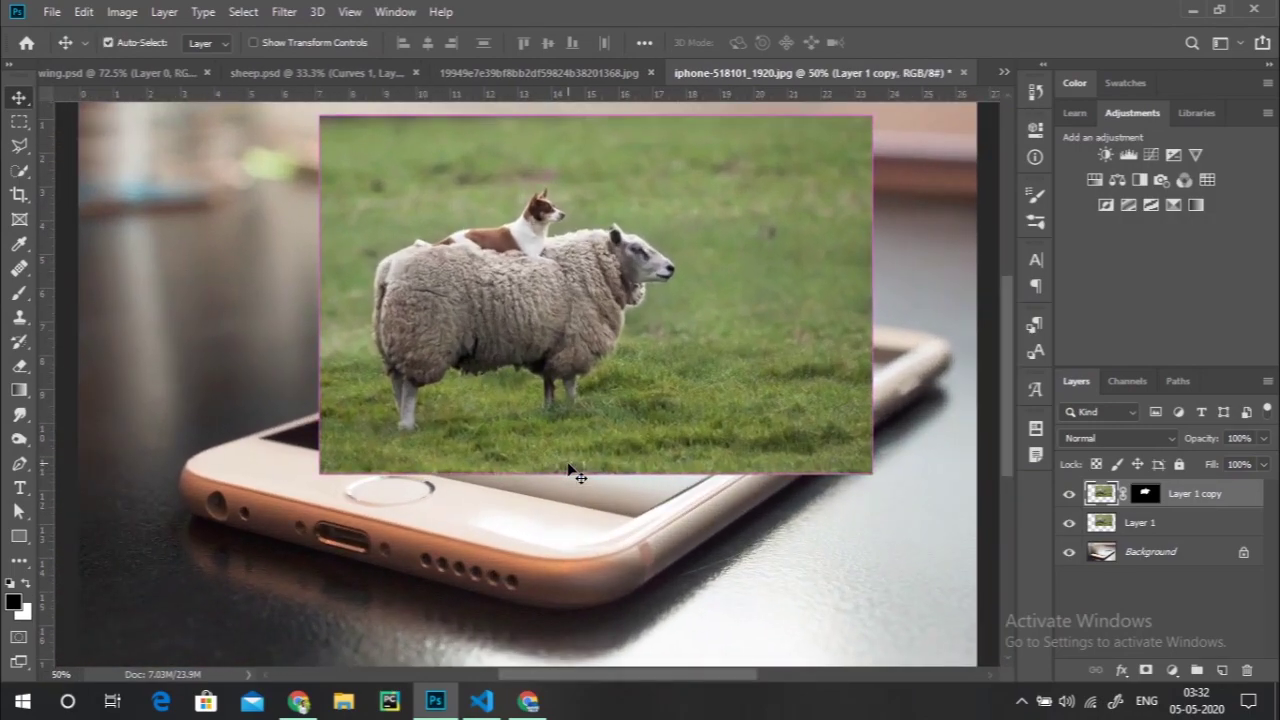
# - Turn off Layer 1 and Layer 1 copy, leaving only the Background phone photo visible
pyautogui.click(1112, 556)
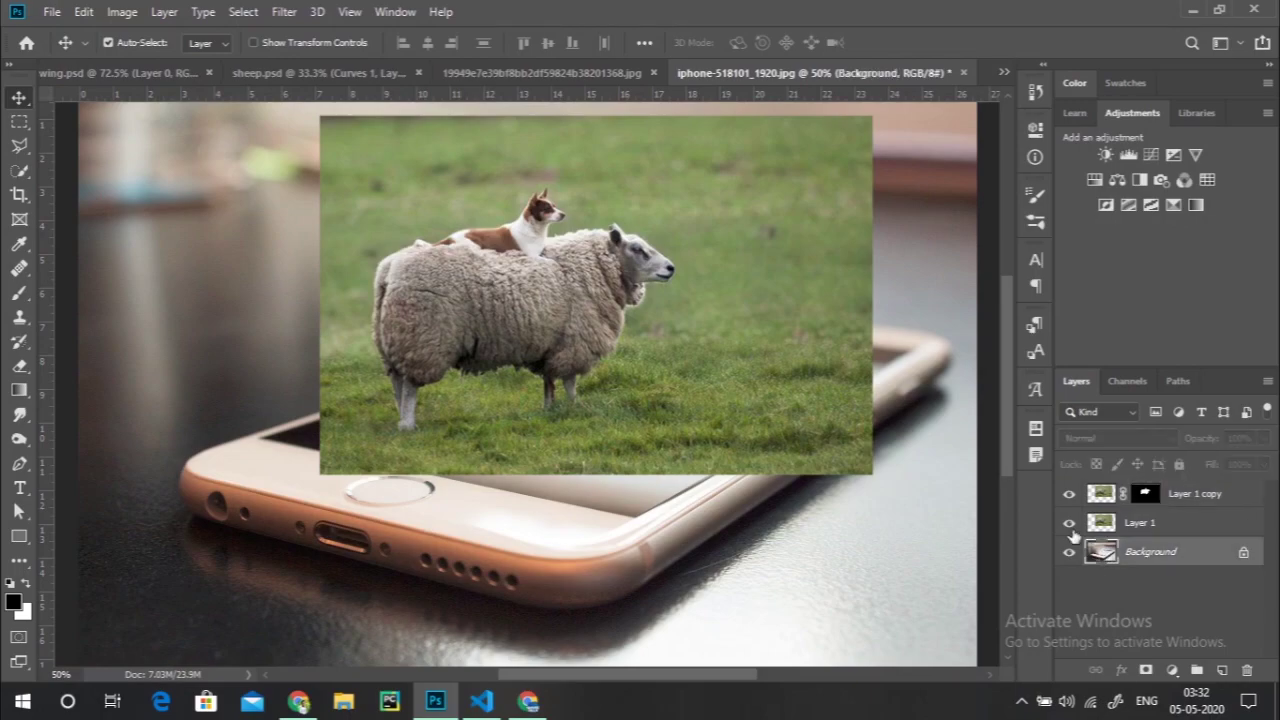
pyautogui.click(1069, 523)
pyautogui.click(1069, 493)
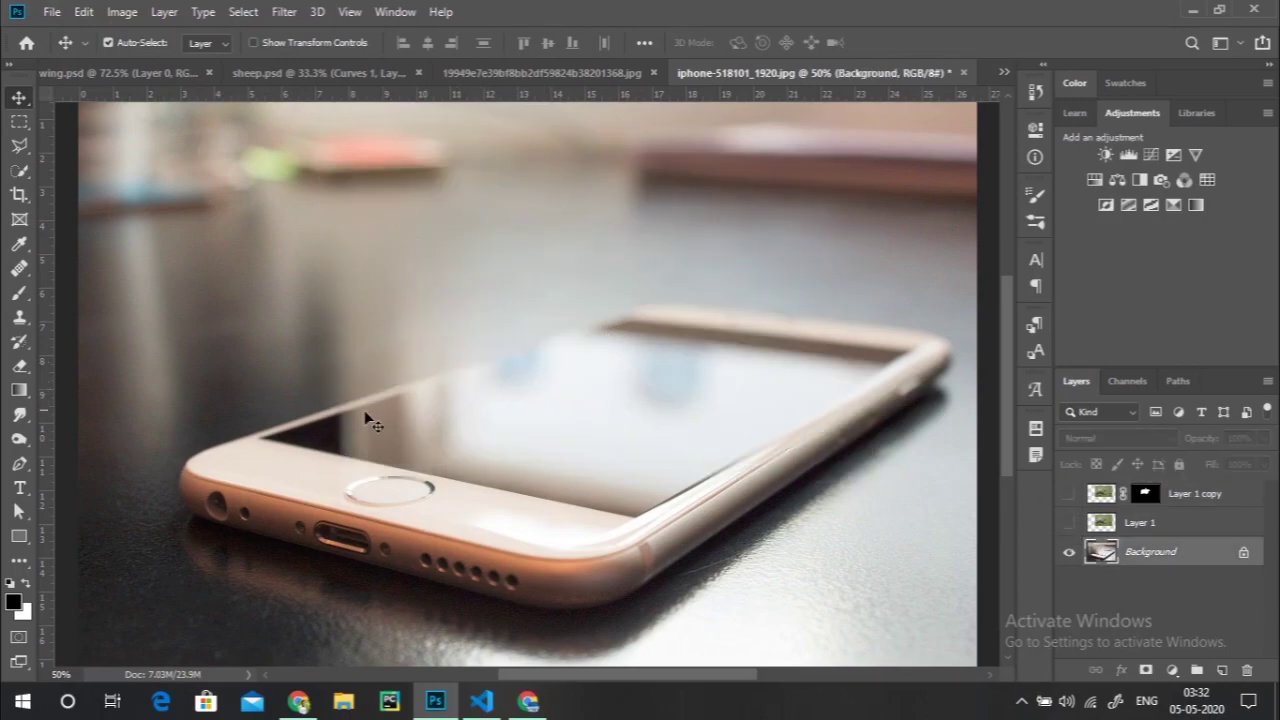
pyautogui.click(1069, 523)
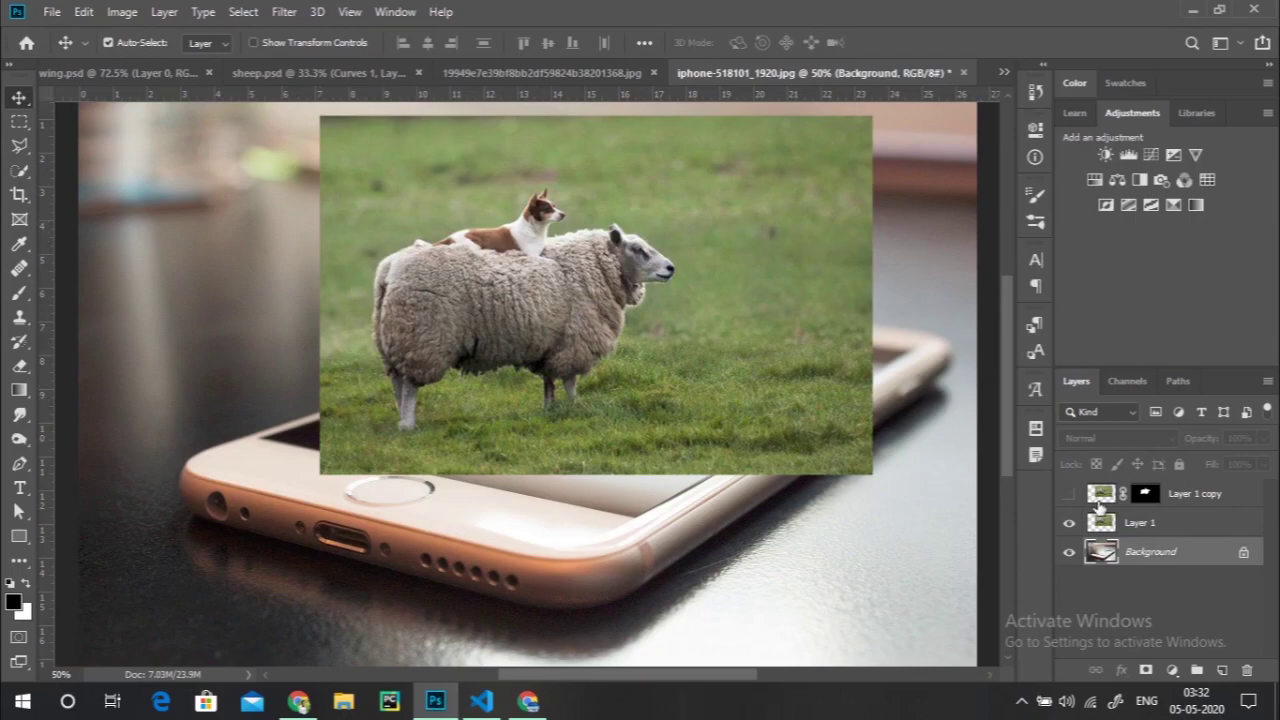
pyautogui.click(1070, 523)
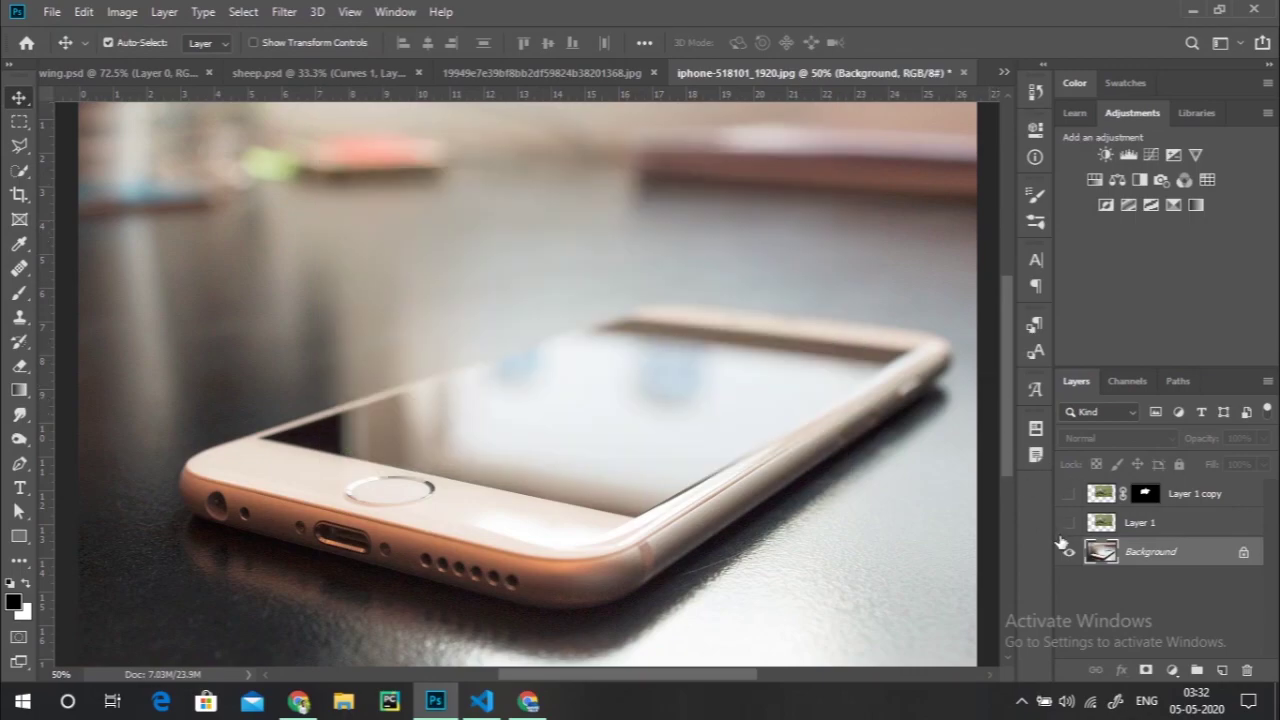
# - Outline the phone screen's four corners with the Polygonal Lasso to select it
pyautogui.click(18, 154)
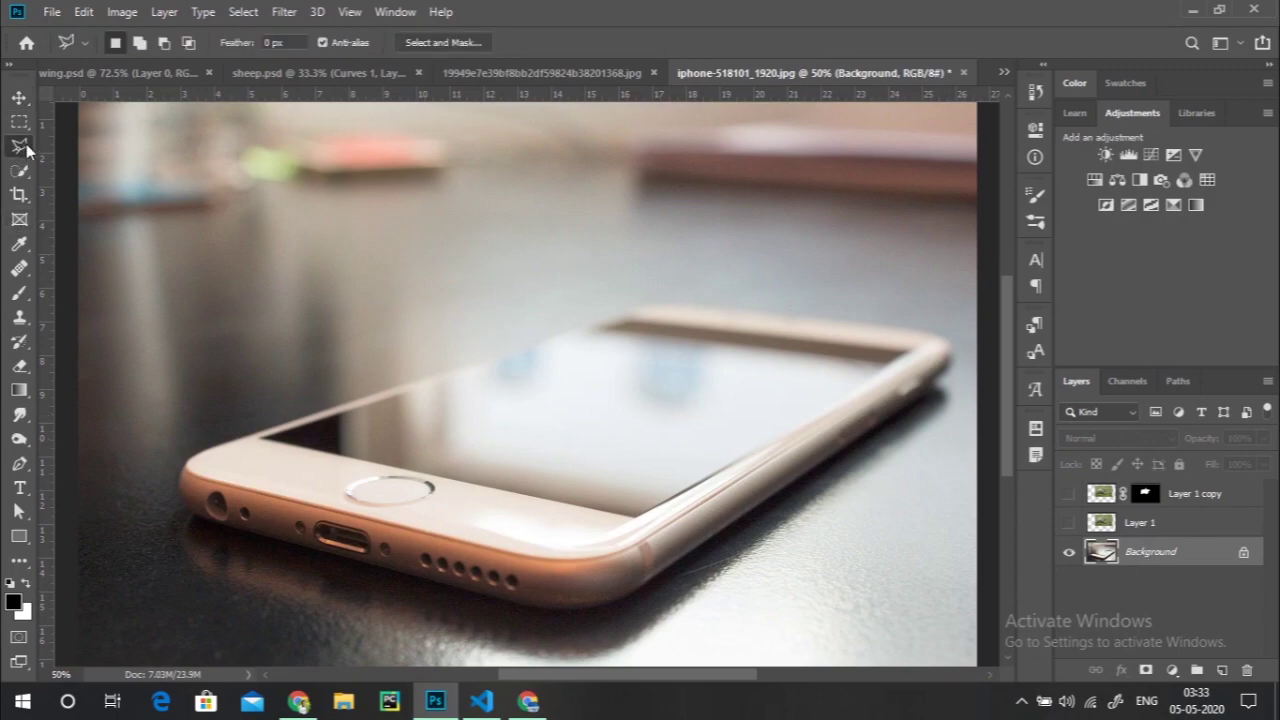
pyautogui.click(263, 440)
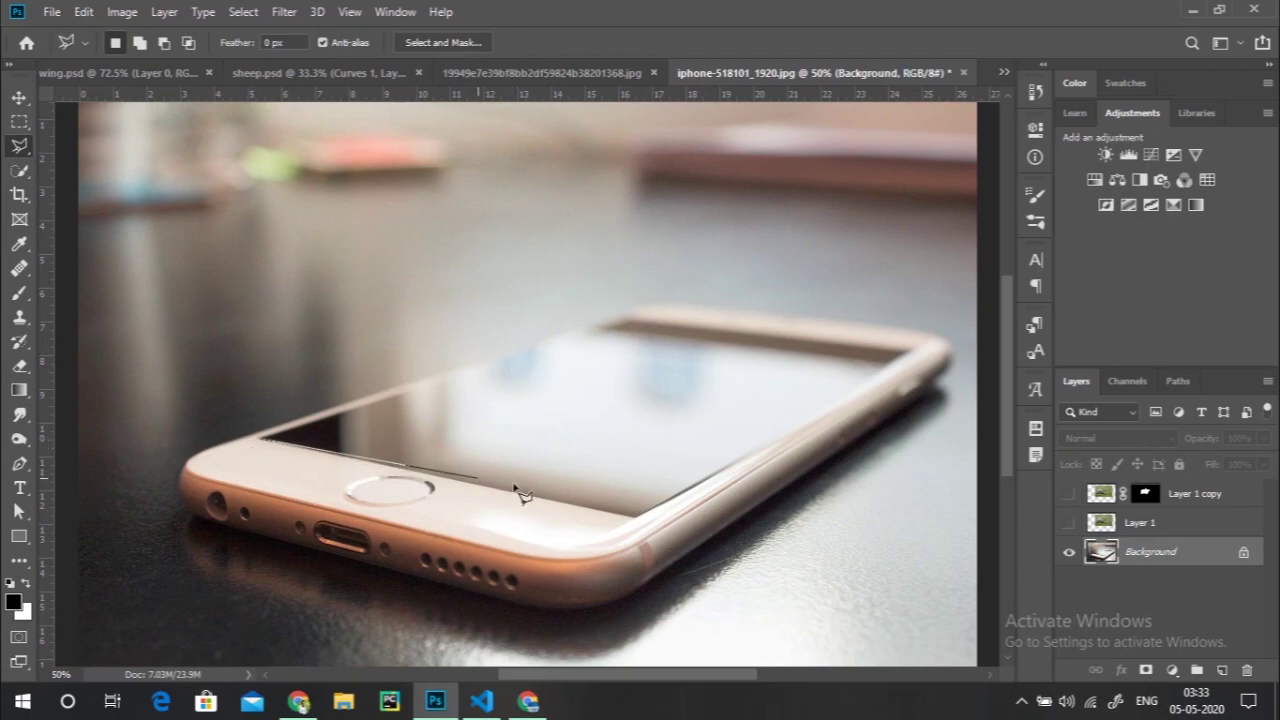
pyautogui.click(637, 518)
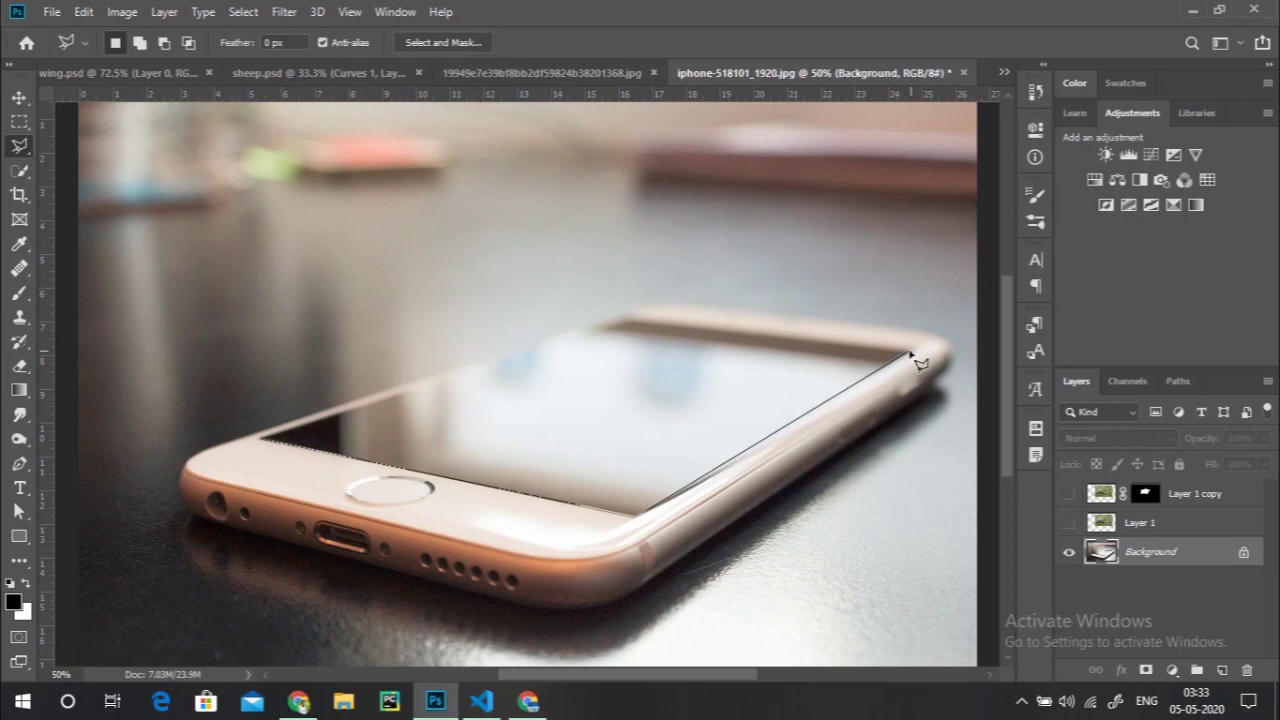
pyautogui.click(910, 354)
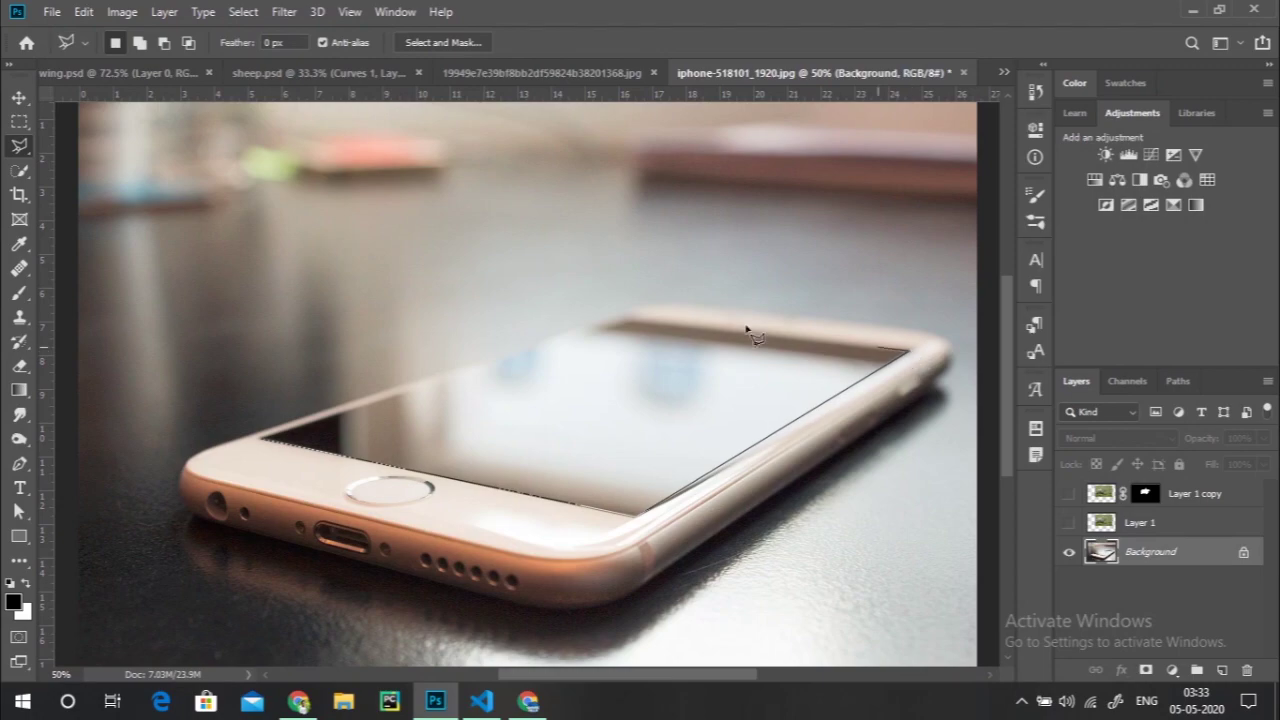
pyautogui.click(630, 323)
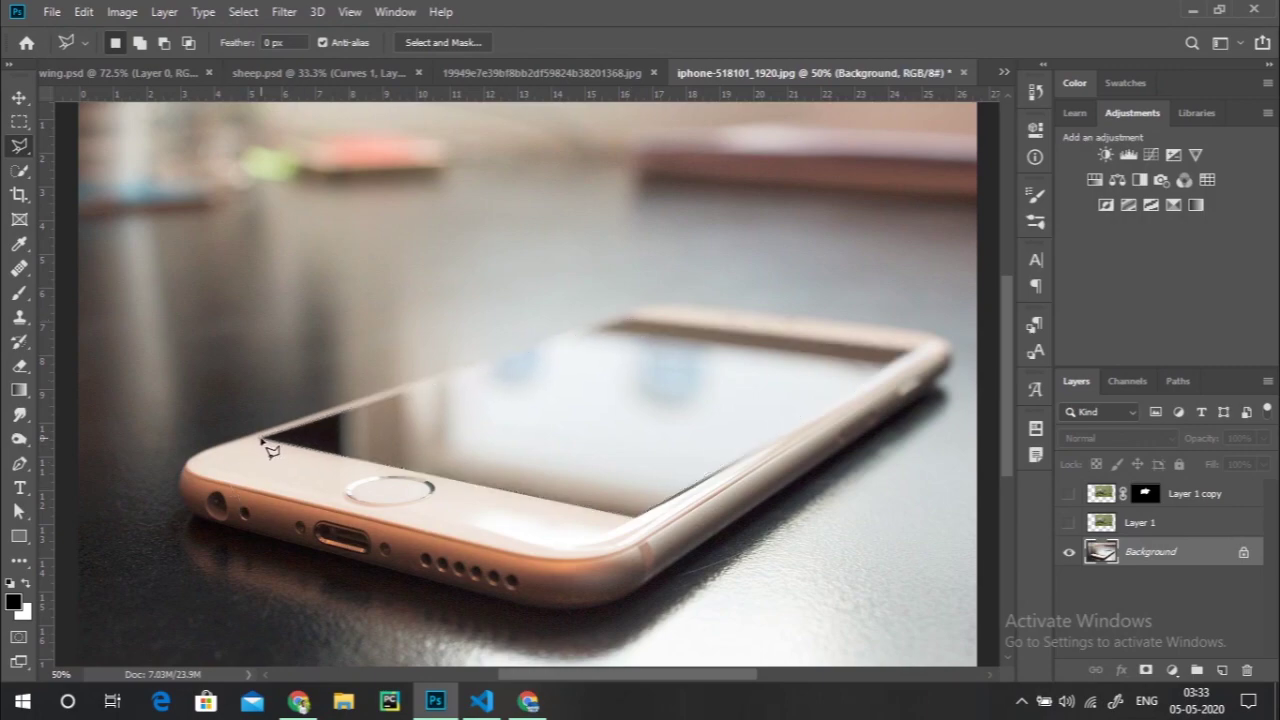
pyautogui.doubleClick(266, 441)
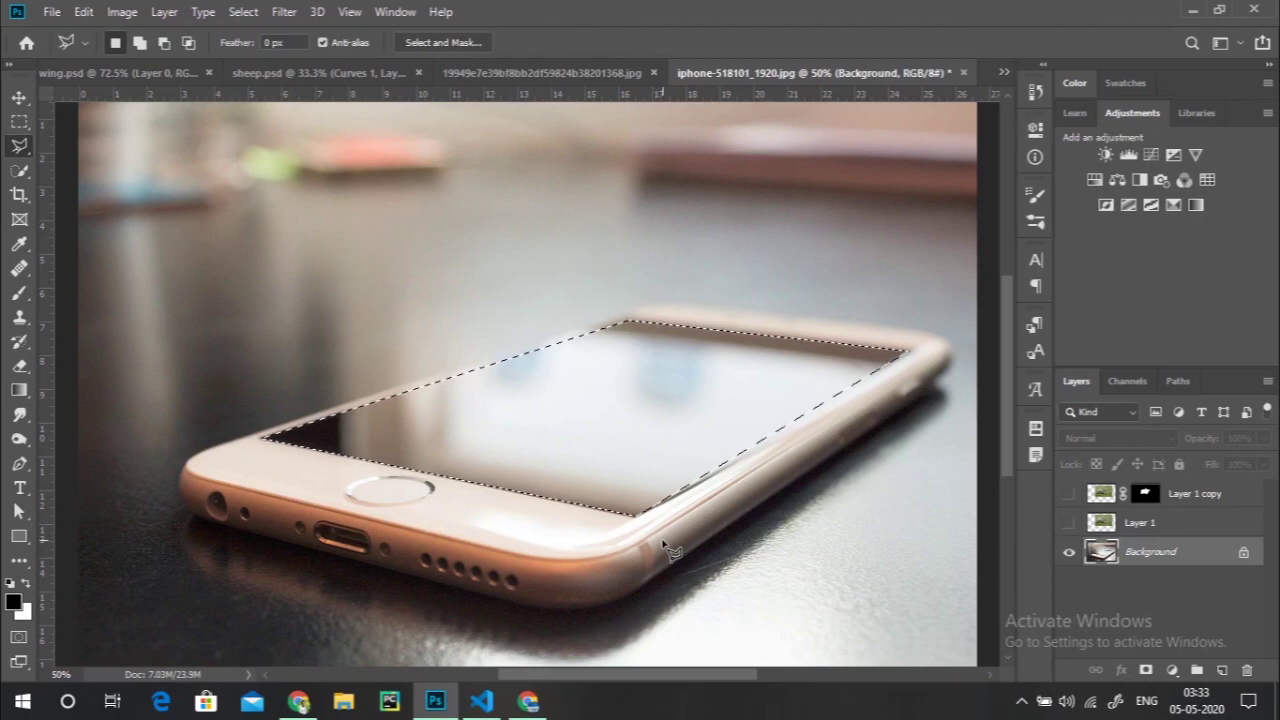
# - Mask Layer 1 to the phone-screen selection and show both sheep layers again
pyautogui.click(1107, 529)
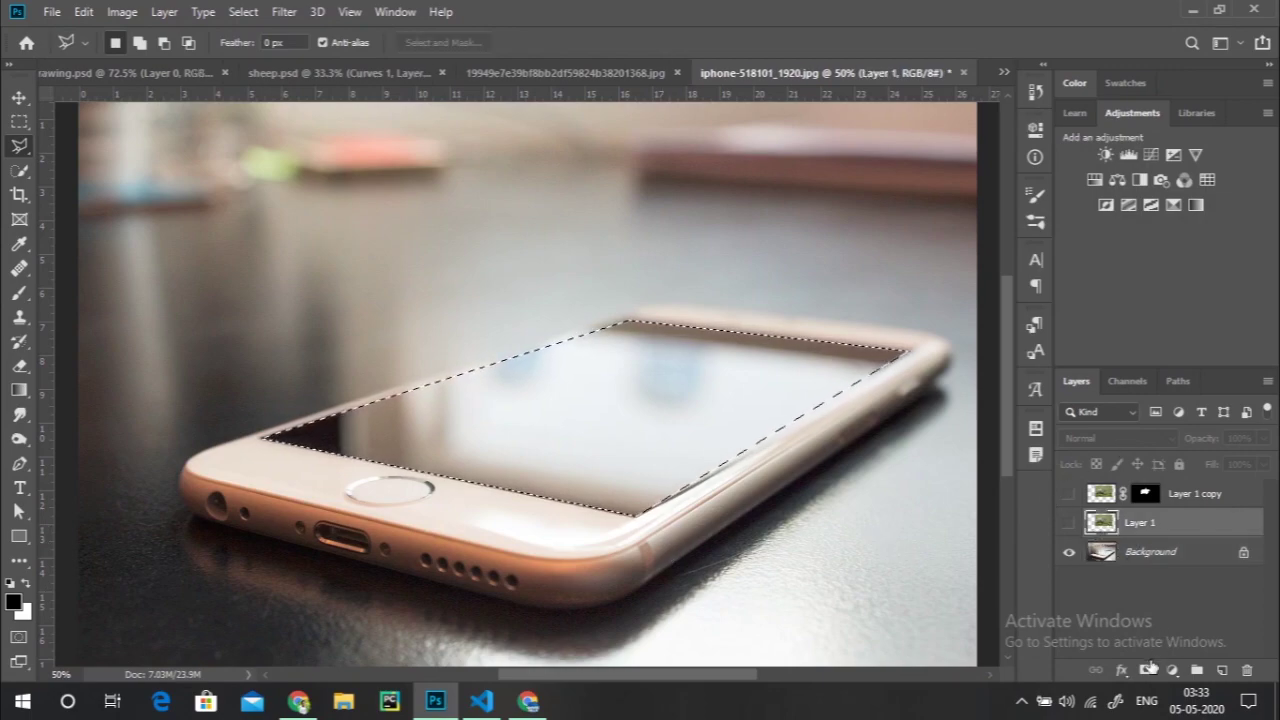
pyautogui.click(1147, 670)
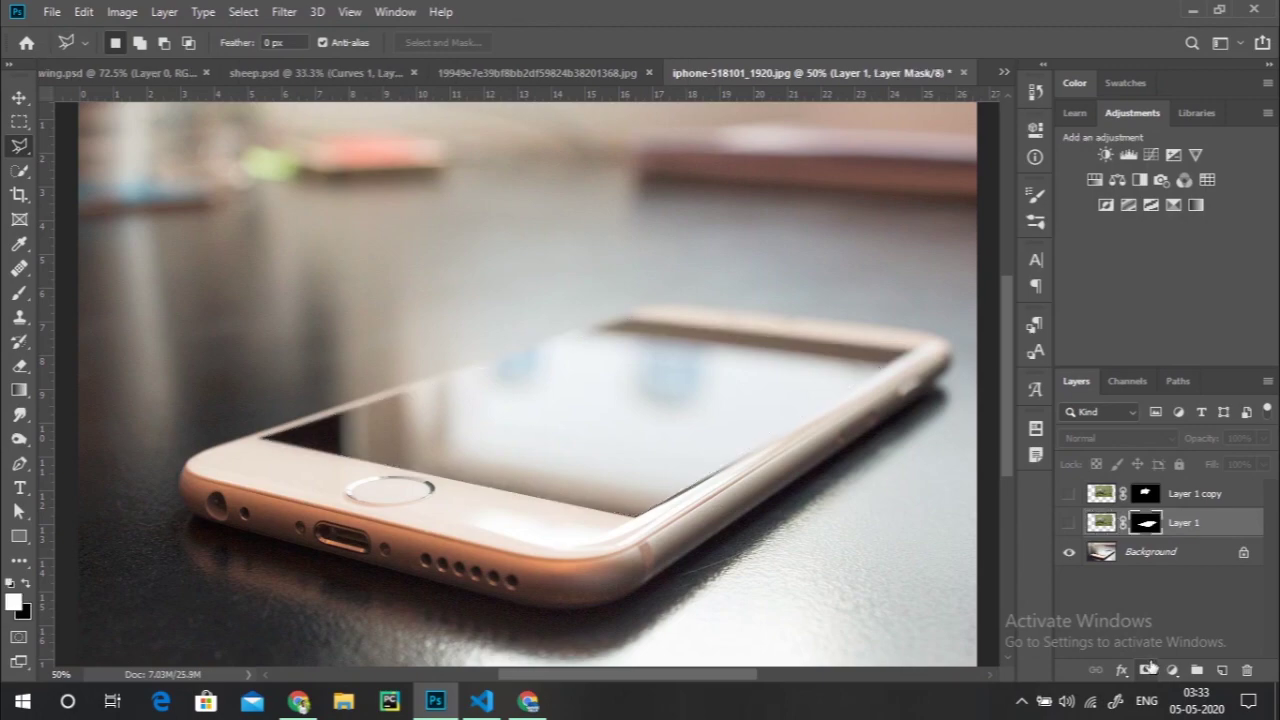
pyautogui.click(1071, 524)
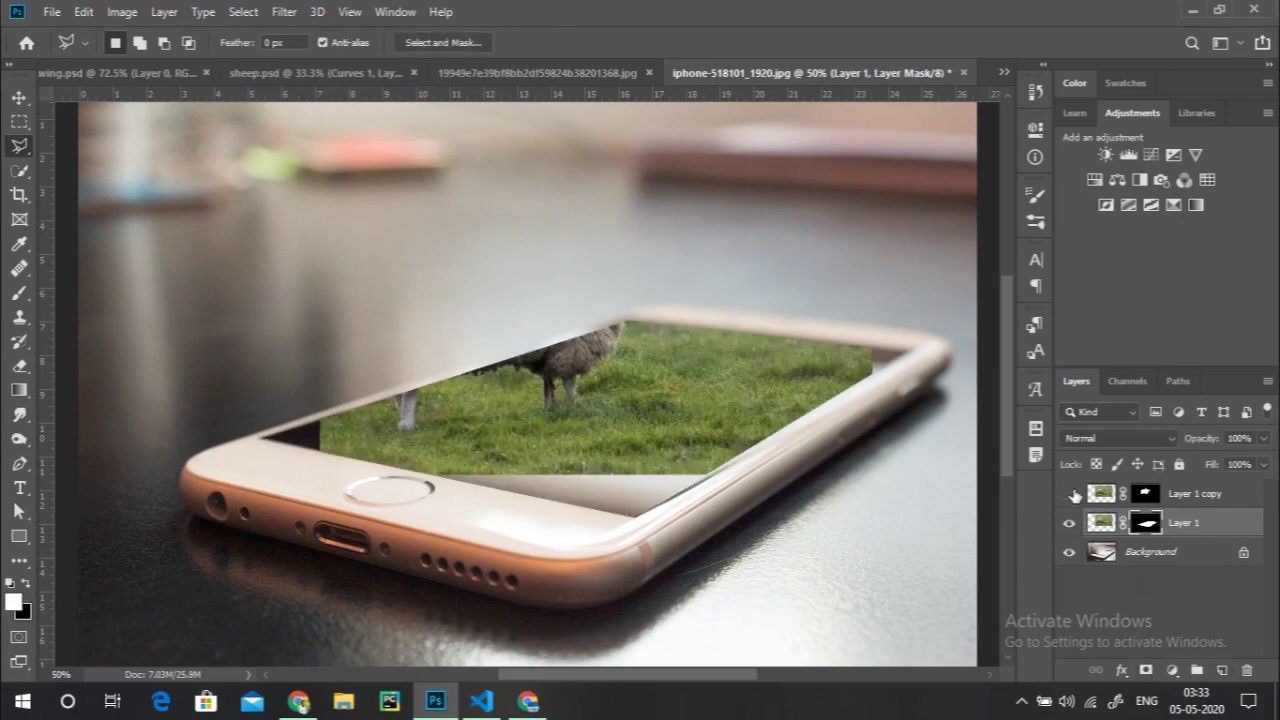
pyautogui.click(1071, 494)
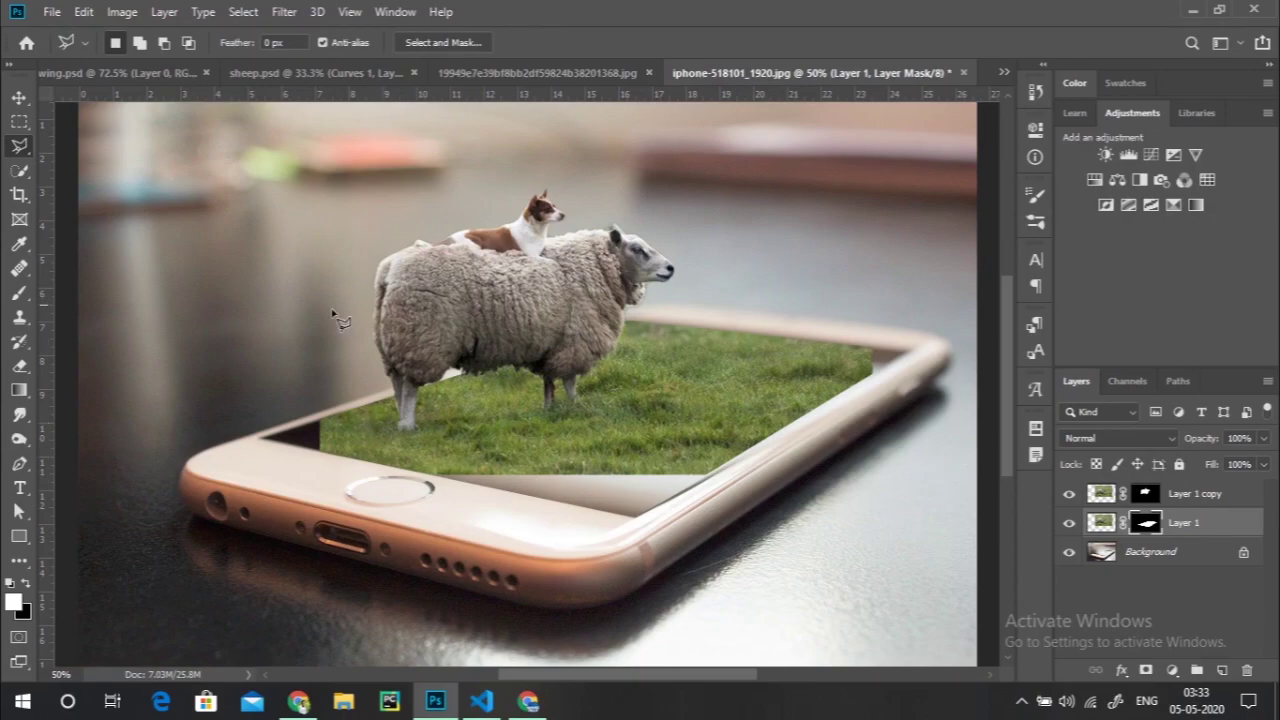
pyautogui.click(20, 98)
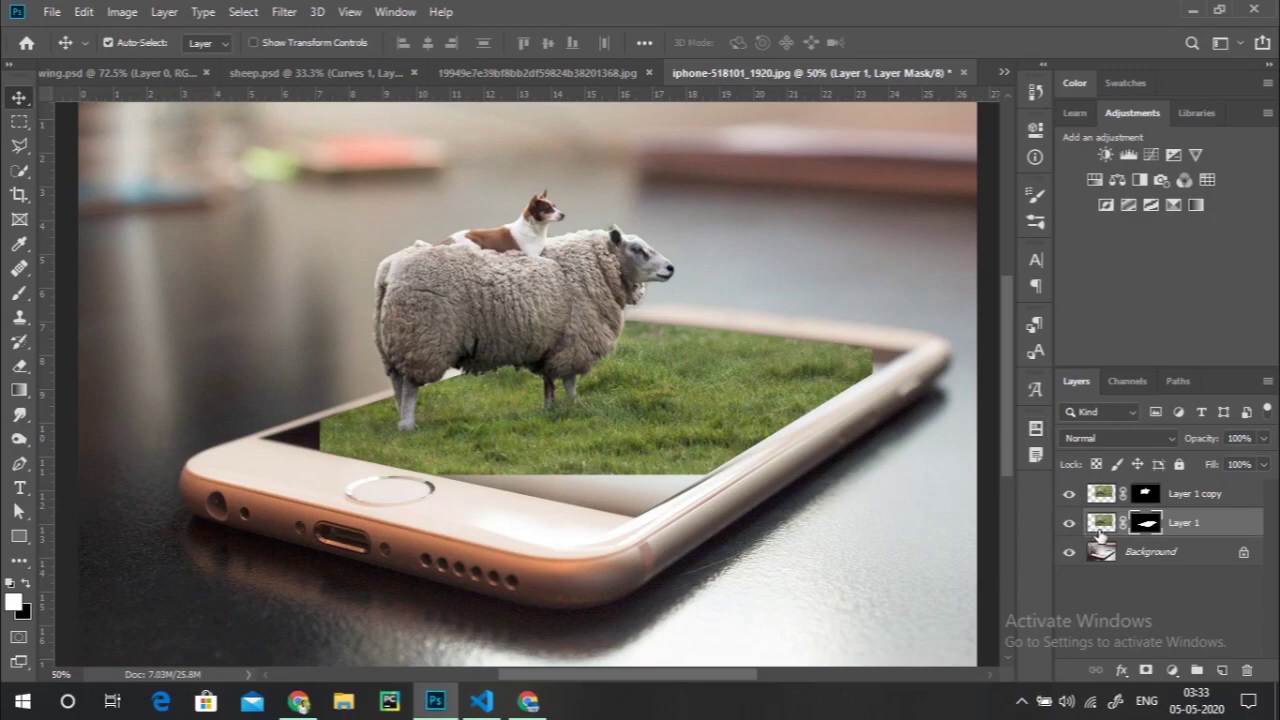
# - Move Layer 1 above Layer 1 copy in the Layers panel
pyautogui.moveTo(1101, 537); pyautogui.dragTo(1101, 492)
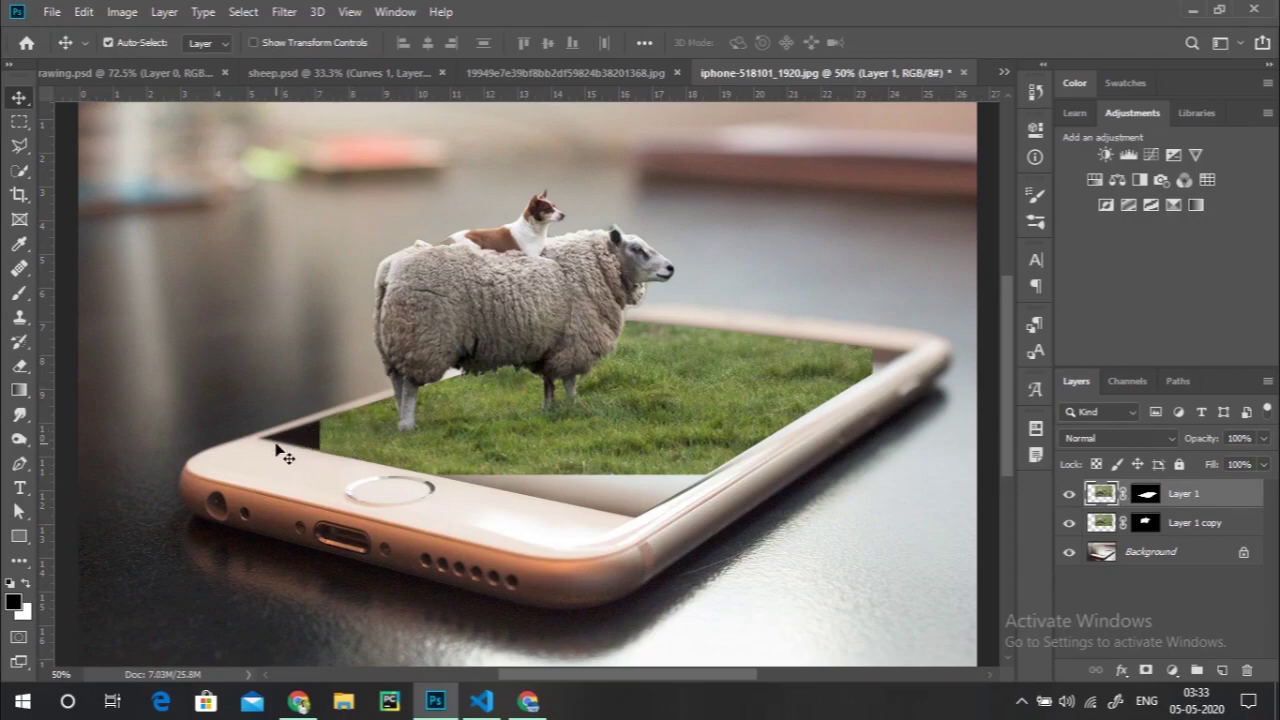
pyautogui.click(19, 317)
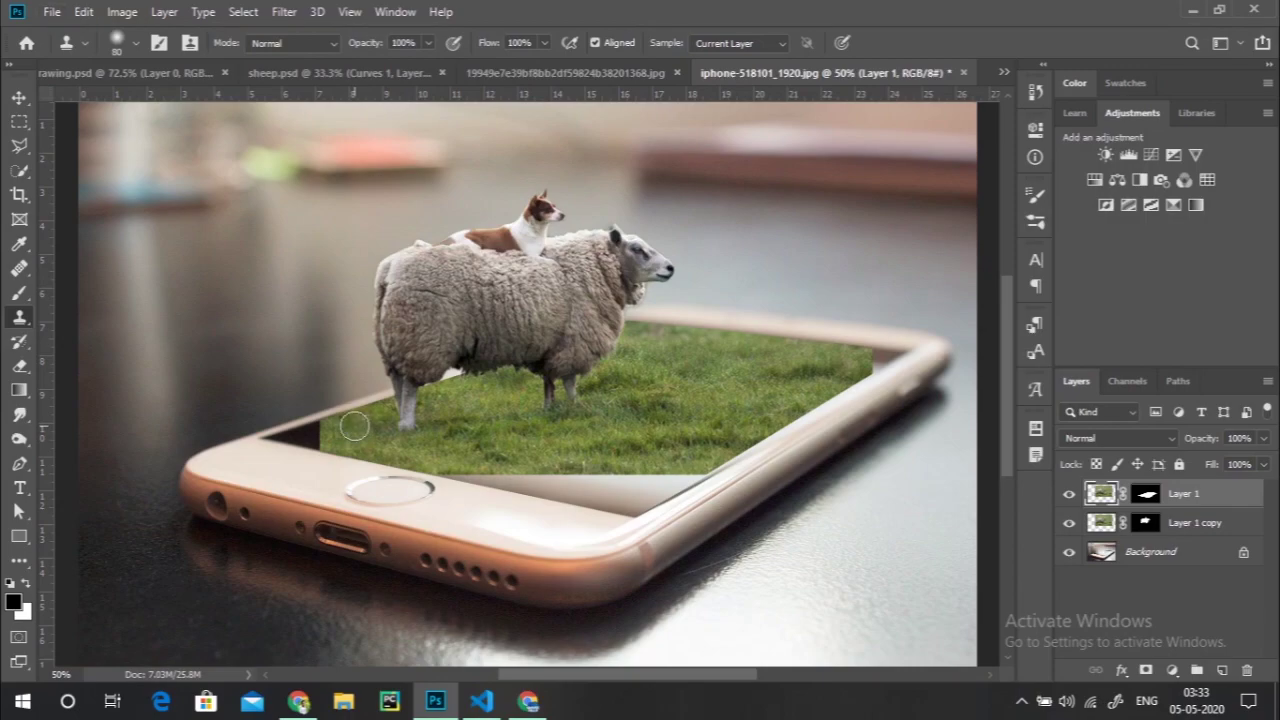
pyautogui.moveTo(351, 428); pyautogui.dragTo(249, 440)
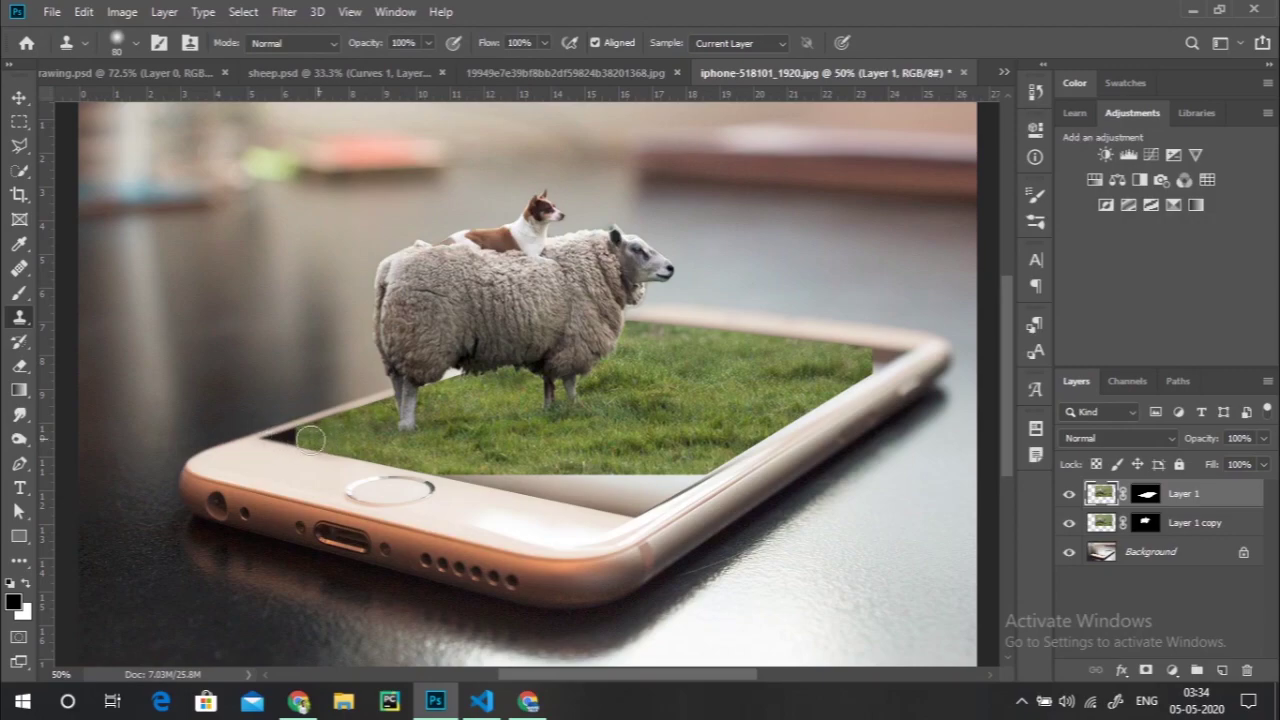
pyautogui.moveTo(249, 440)
pyautogui.mouseDown()
pyautogui.moveTo(302, 438)
pyautogui.moveTo(262, 440)
pyautogui.mouseUp()
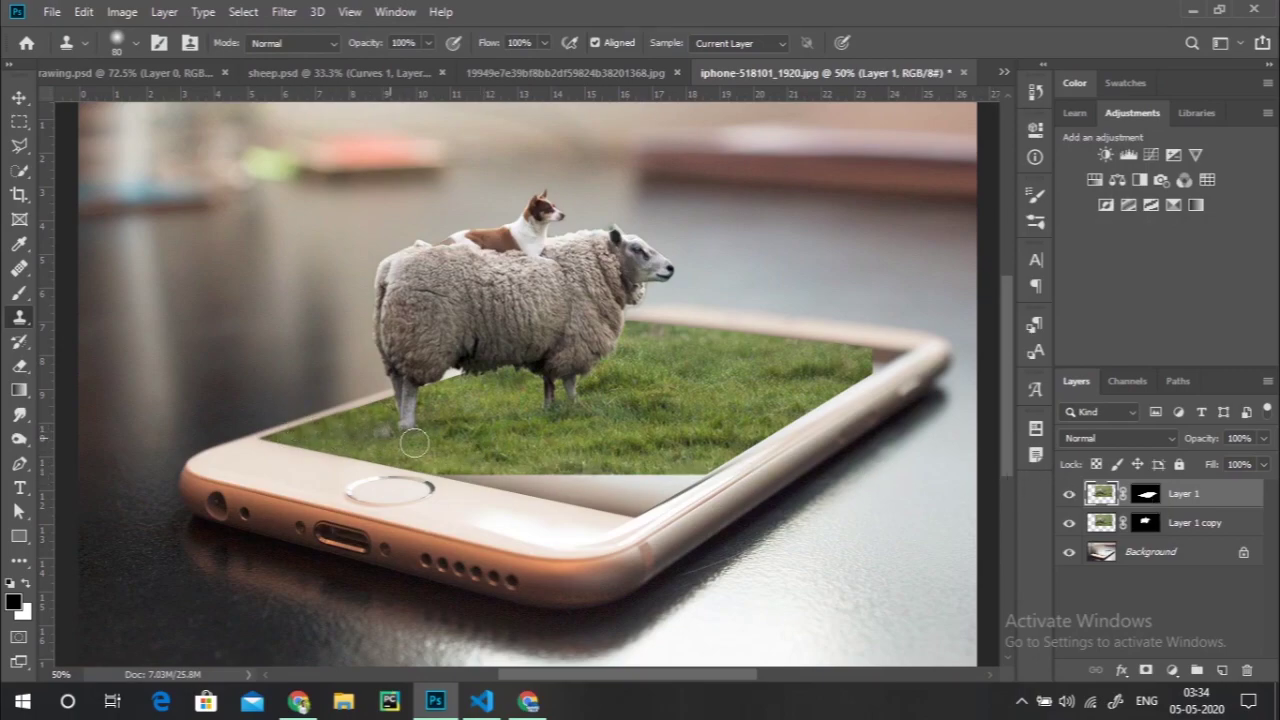
pyautogui.keyDown('alt'); pyautogui.click(492, 451); pyautogui.keyUp('alt')
pyautogui.moveTo(450, 470); pyautogui.dragTo(700, 478)
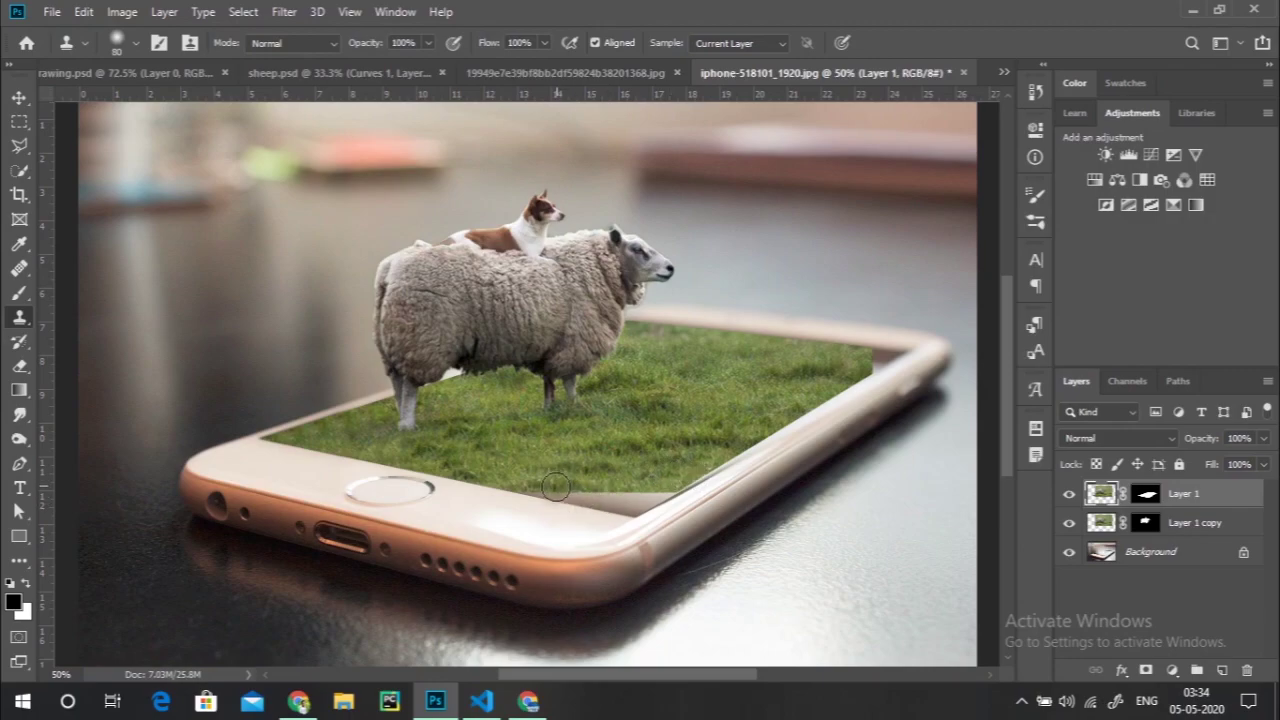
pyautogui.moveTo(556, 487)
pyautogui.mouseDown()
pyautogui.moveTo(633, 502)
pyautogui.moveTo(621, 511)
pyautogui.mouseUp()
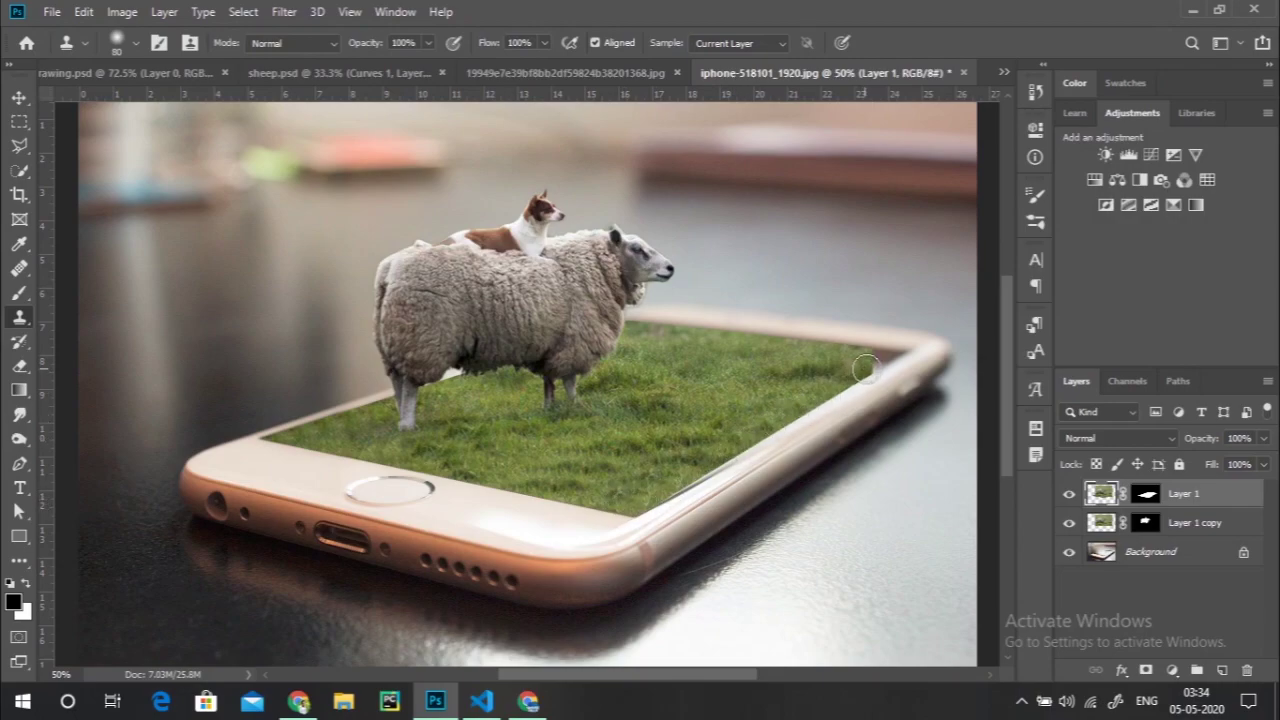
pyautogui.keyDown('alt'); pyautogui.click(842, 361); pyautogui.keyUp('alt')
pyautogui.moveTo(845, 359); pyautogui.dragTo(930, 349)
pyautogui.keyDown('alt'); pyautogui.click(844, 359); pyautogui.keyUp('alt')
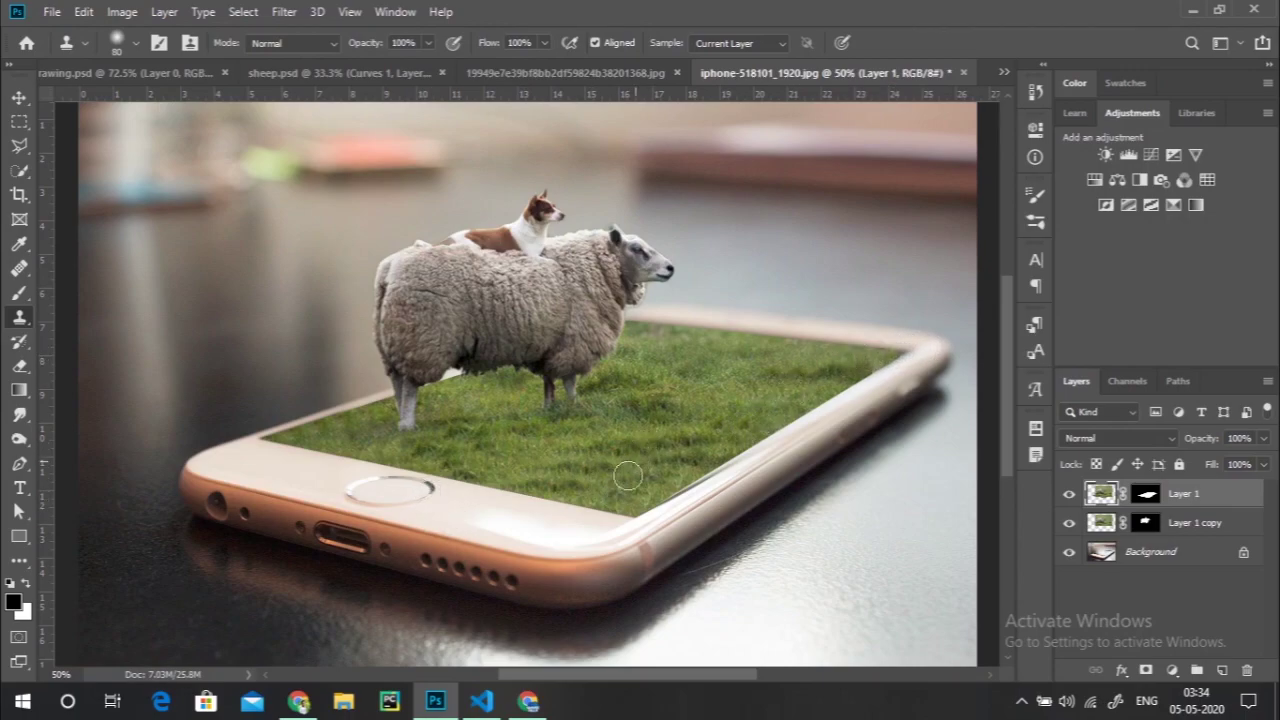
pyautogui.hotkey('ctrl', '+')
pyautogui.hotkey('ctrl', '+')
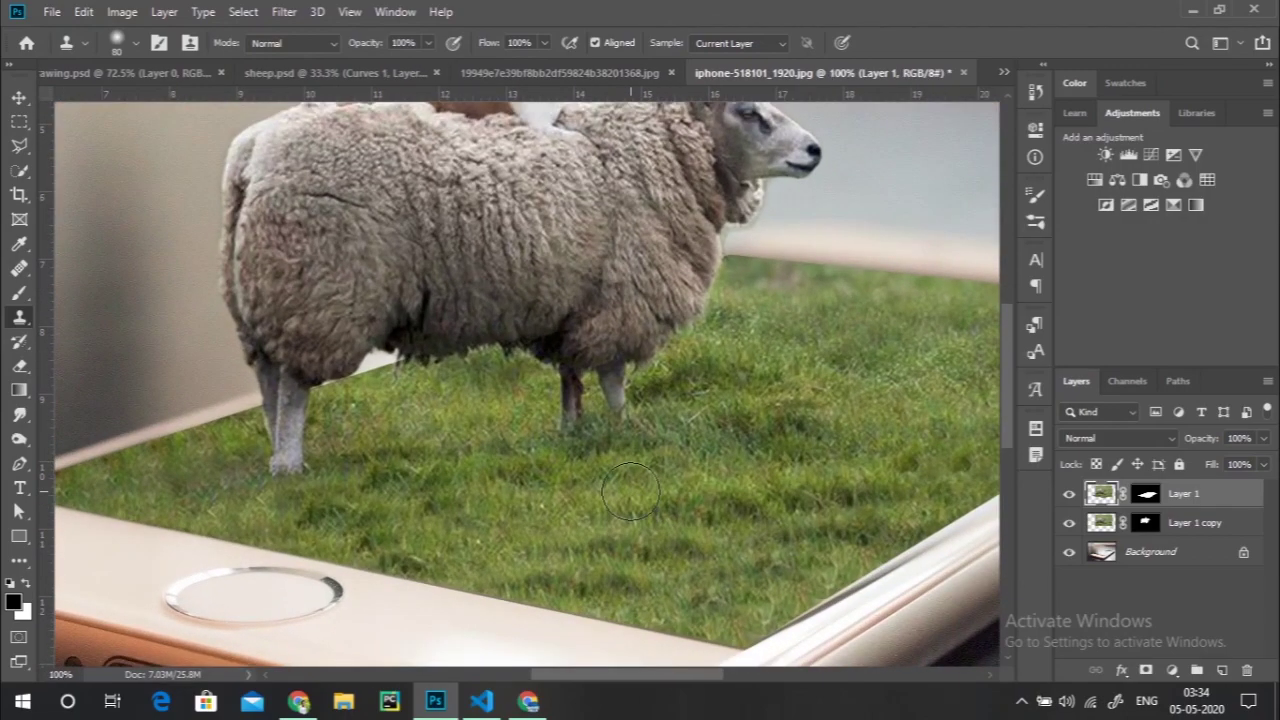
pyautogui.scroll(-2, 630, 490)
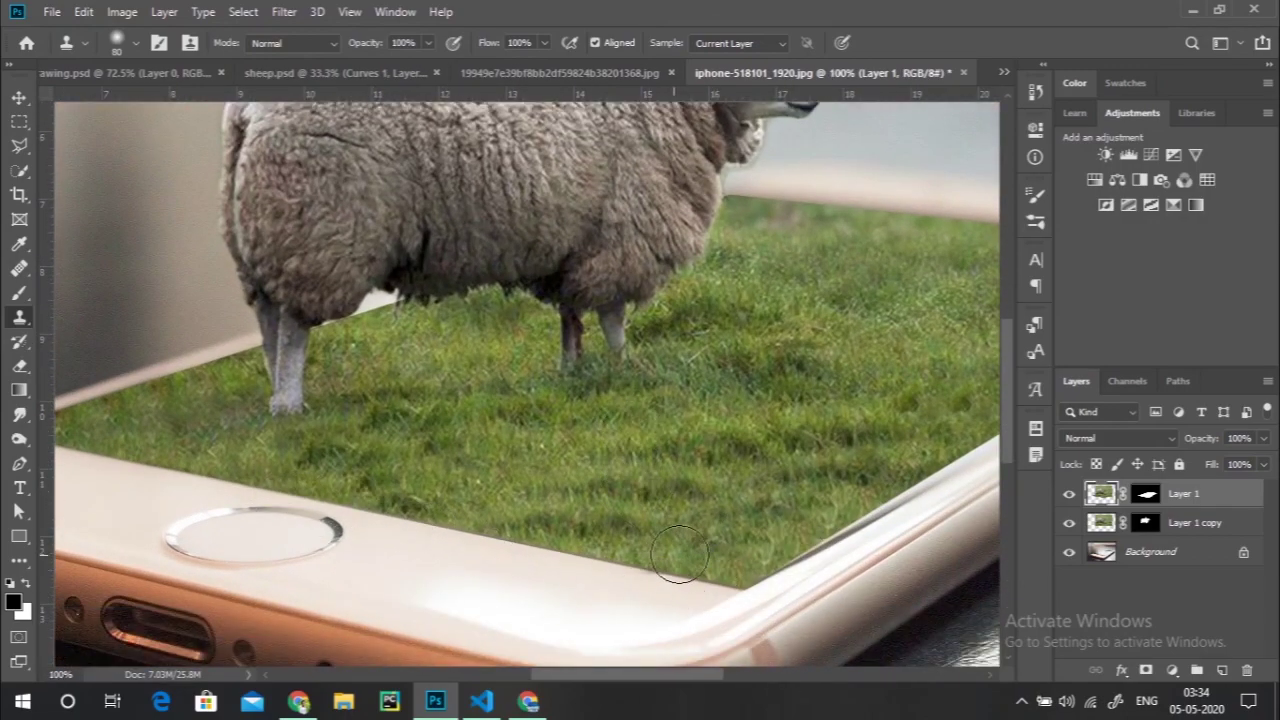
pyautogui.hotkey('ctrl', '-')
pyautogui.hotkey('ctrl', '-')
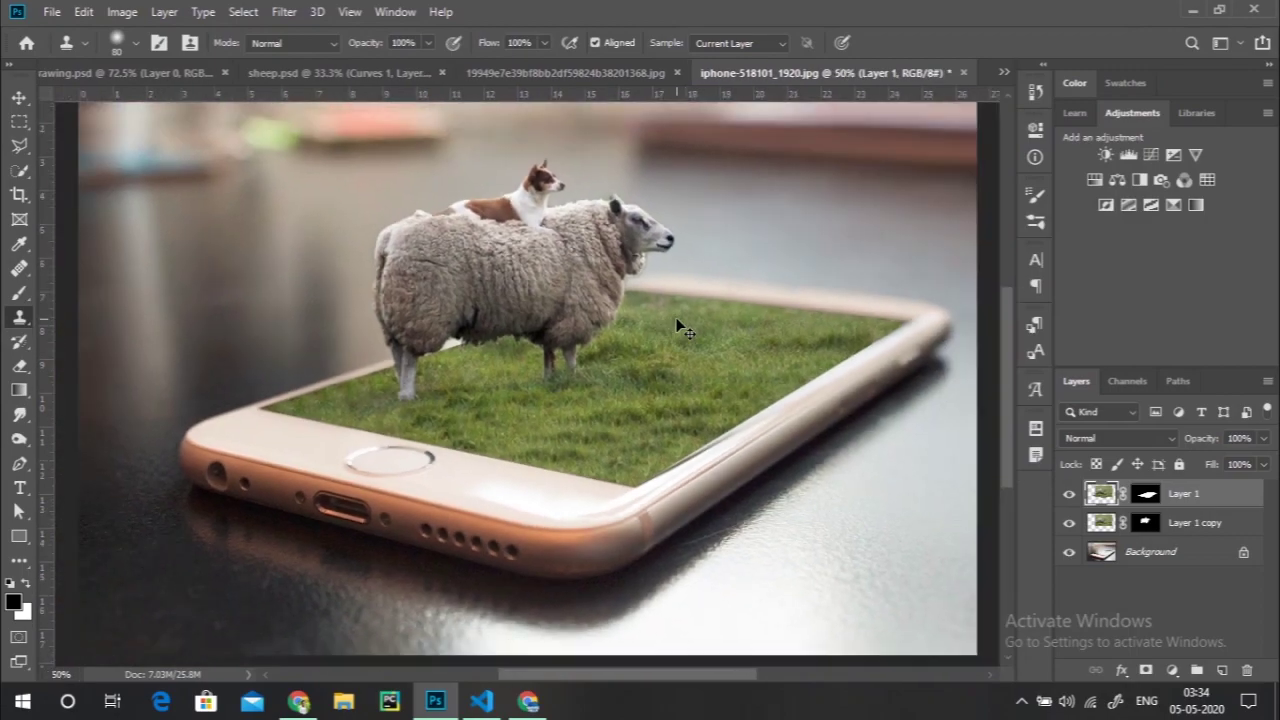
pyautogui.hotkey('ctrl', '+')
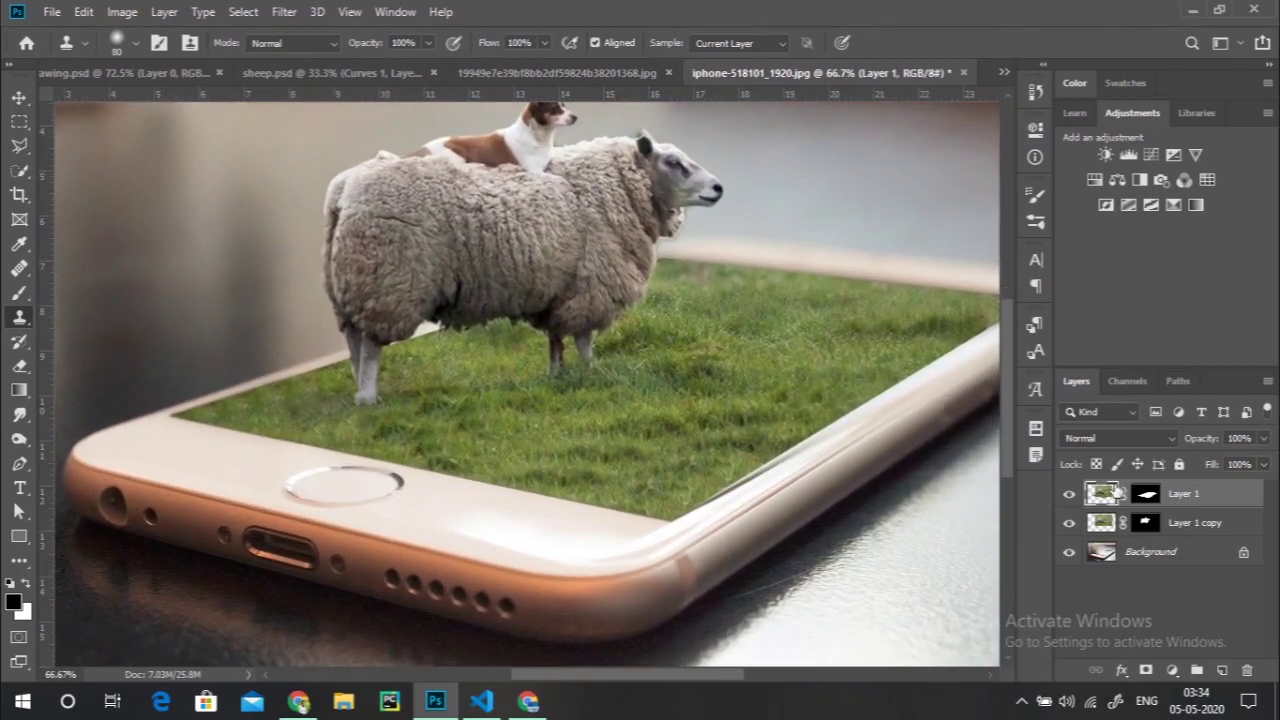
# - Feather Layer 1's screen mask to about 7.5 px in Select and Mask
pyautogui.rightClick(1104, 494)
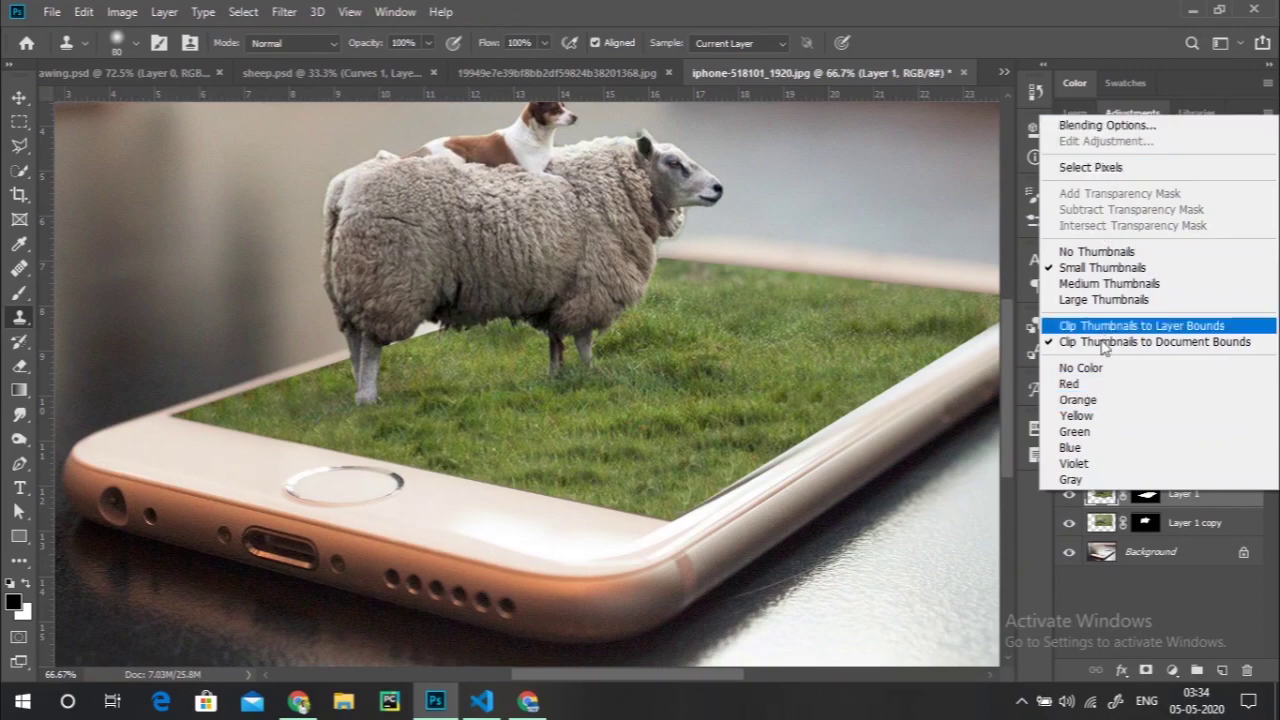
pyautogui.click(1163, 620)
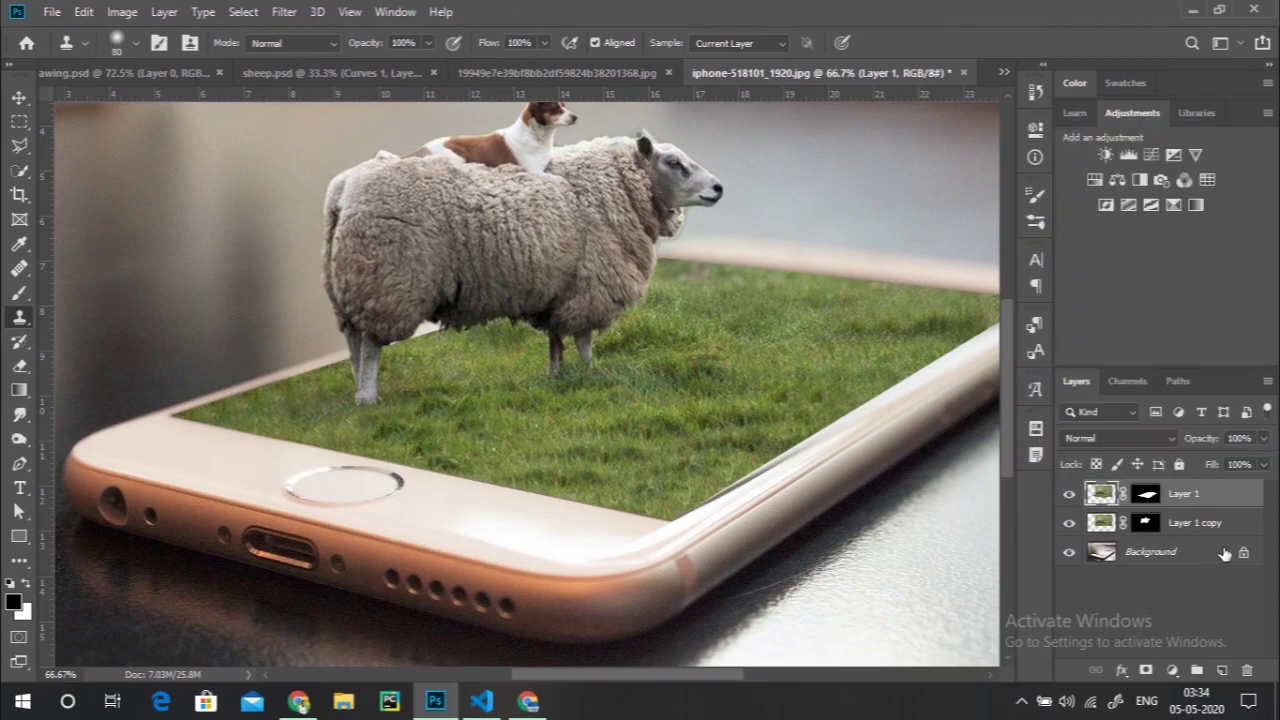
pyautogui.doubleClick(1182, 494)
pyautogui.click(1256, 503)
pyautogui.click(1141, 497)
pyautogui.doubleClick(1141, 497)
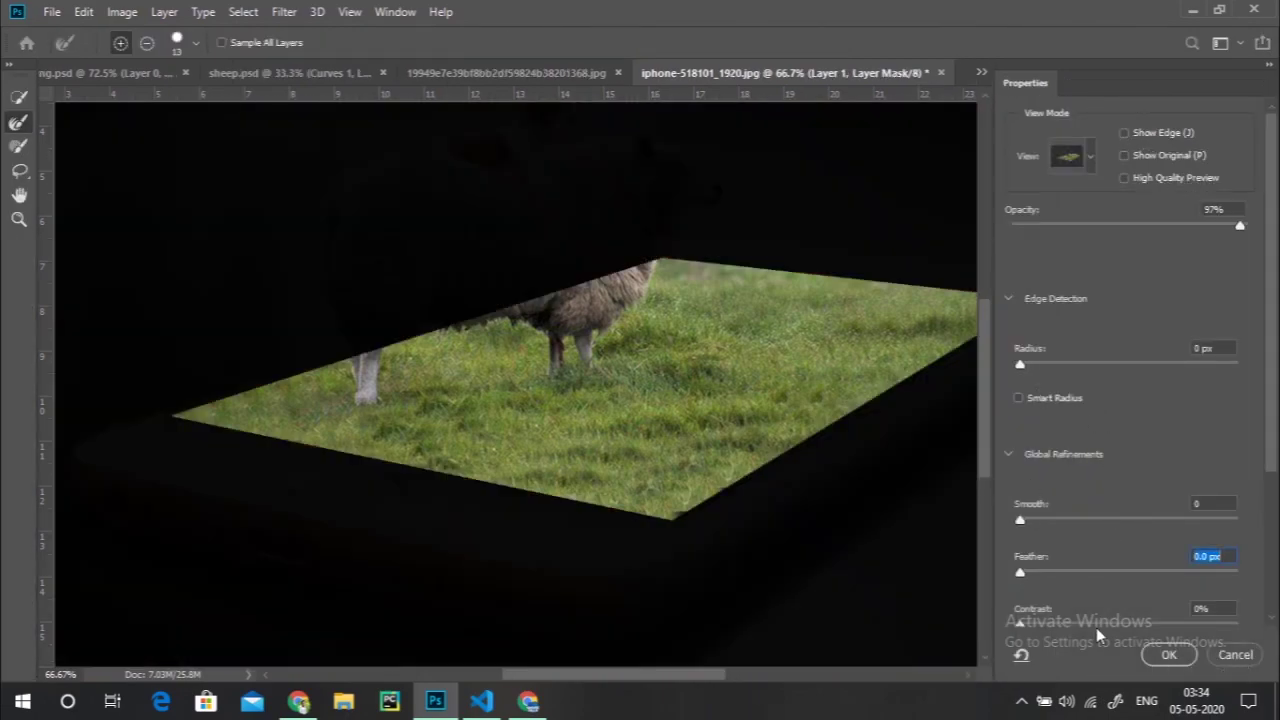
pyautogui.click(1236, 655)
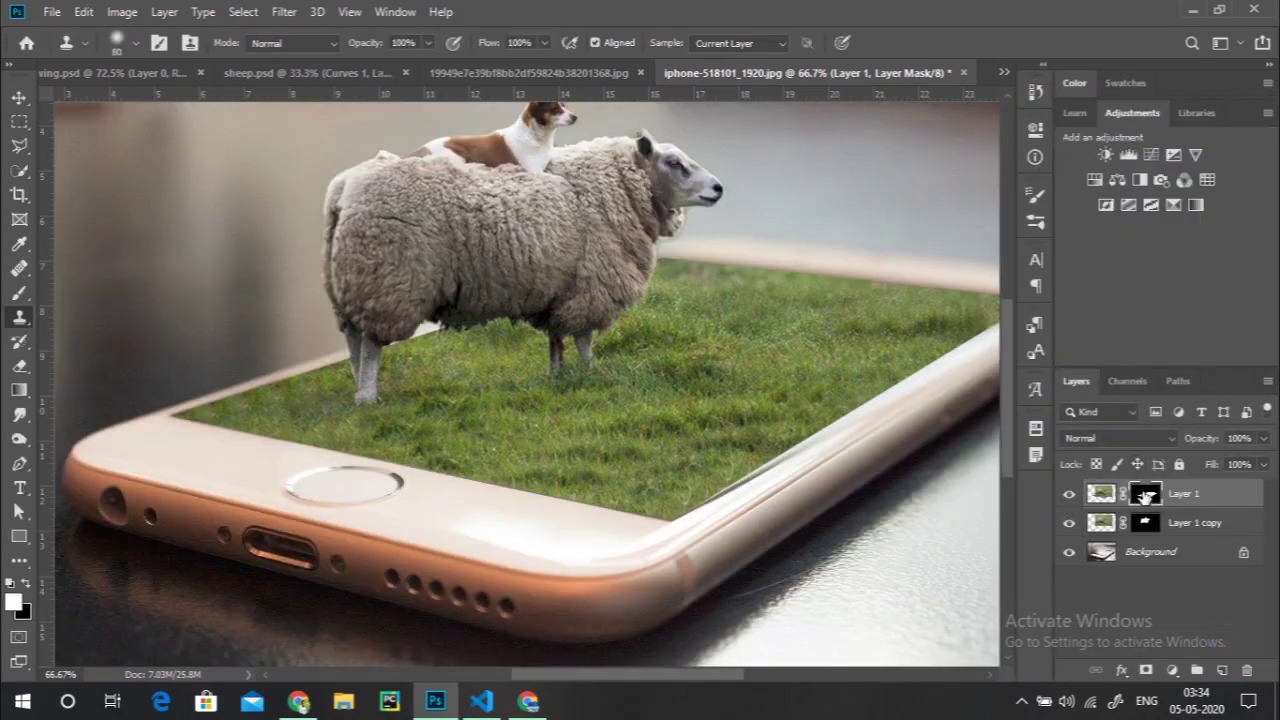
pyautogui.doubleClick(1145, 497)
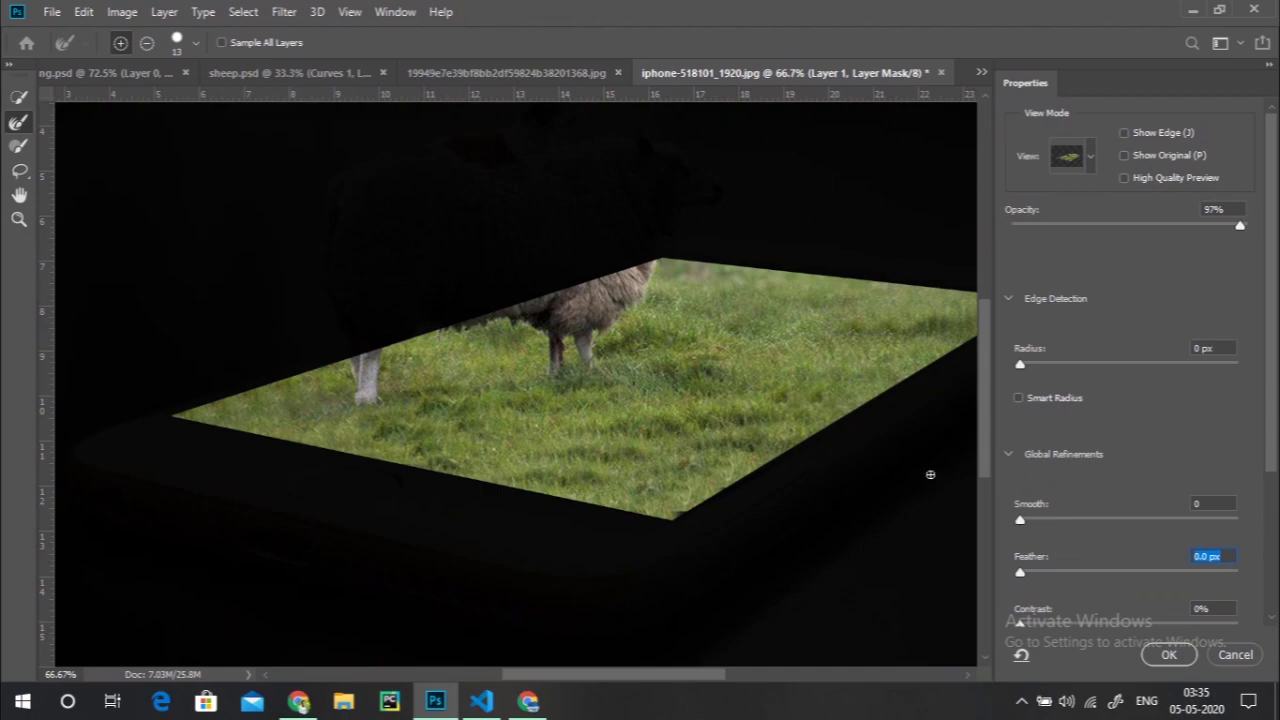
pyautogui.click(1056, 573)
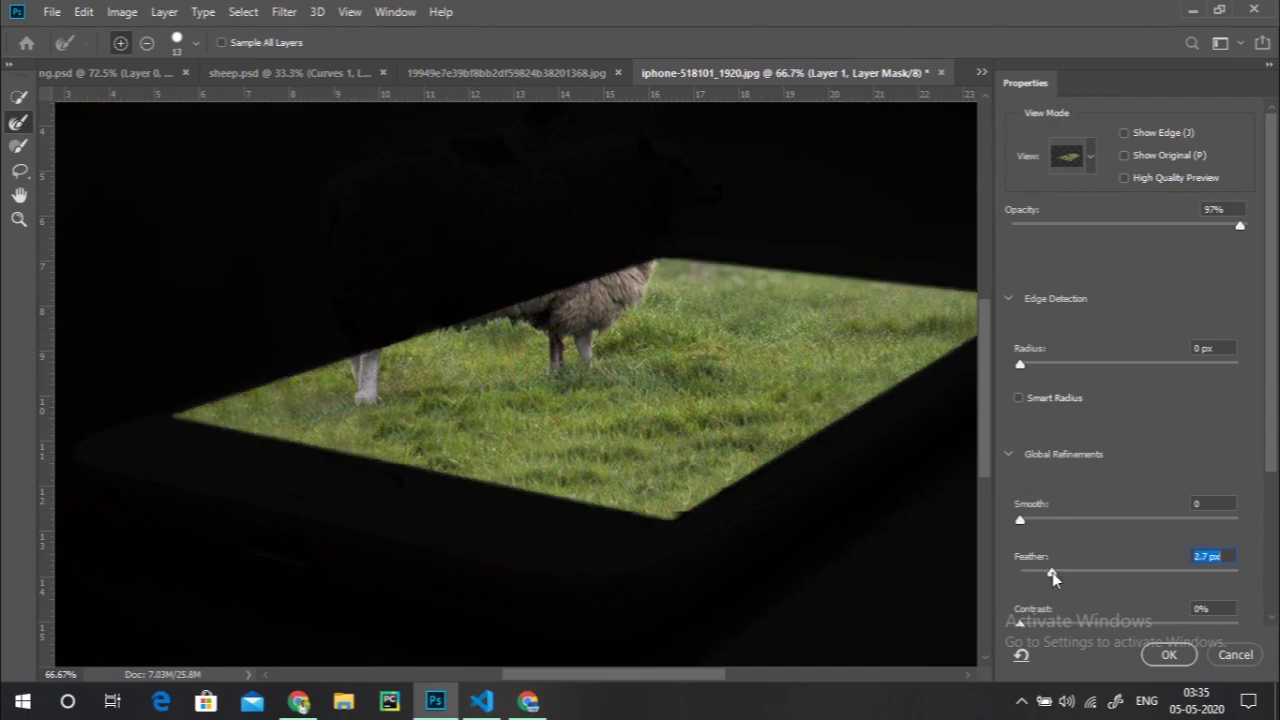
pyautogui.moveTo(1054, 577)
pyautogui.mouseDown()
pyautogui.moveTo(1096, 583)
pyautogui.moveTo(1045, 577)
pyautogui.mouseUp()
pyautogui.click(1168, 655)
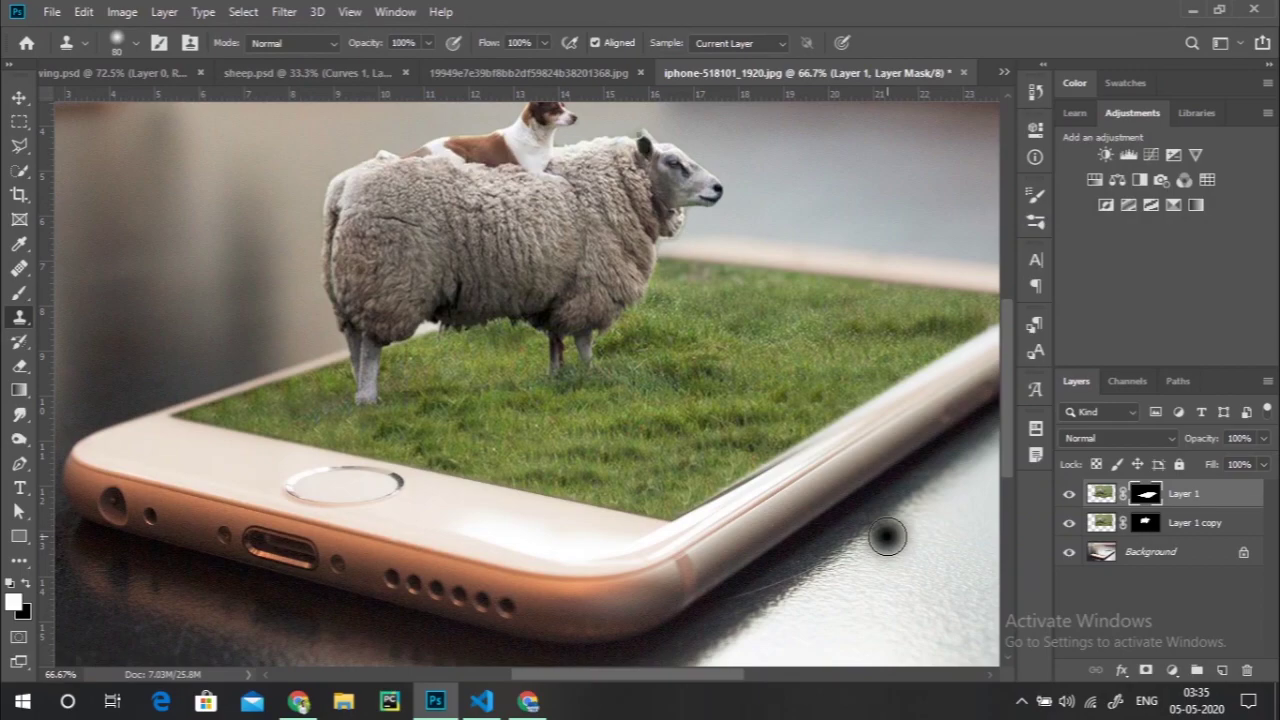
# - Add a new Layer 2 just above Background and fill it with black
pyautogui.hotkey('ctrl', '-')
pyautogui.hotkey('ctrl', '-')
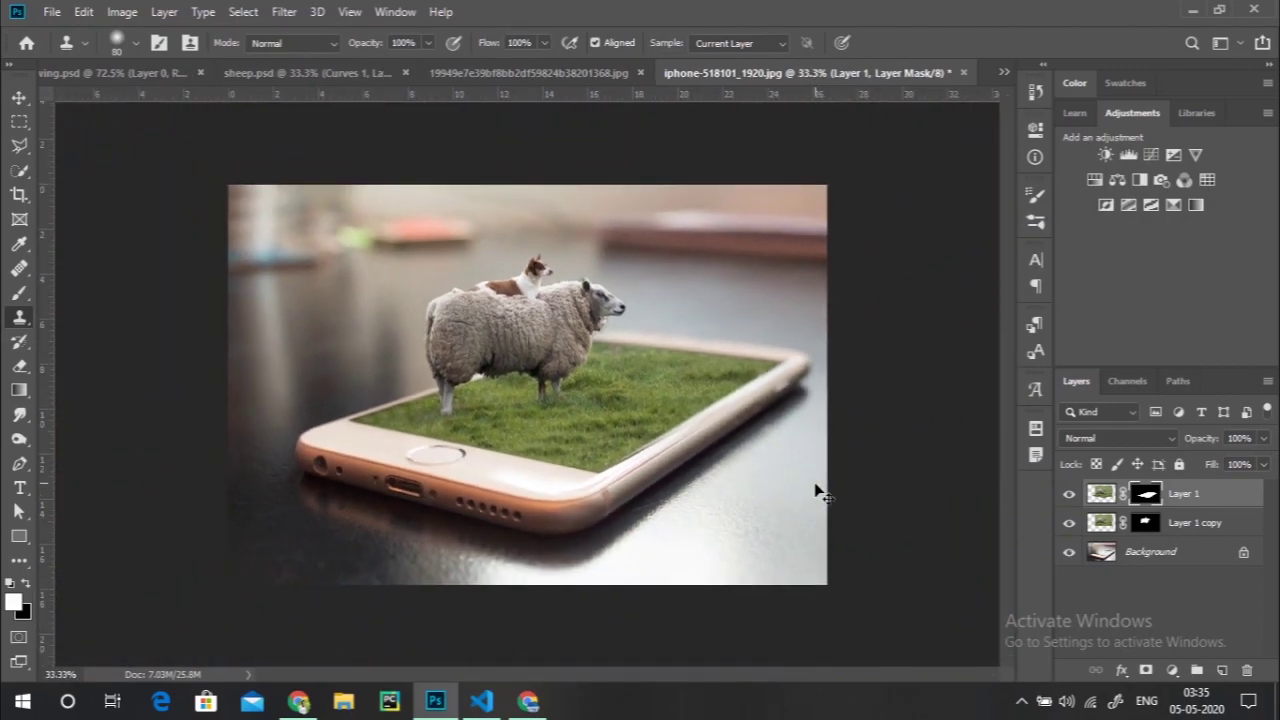
pyautogui.click(628, 318)
pyautogui.click(19, 98)
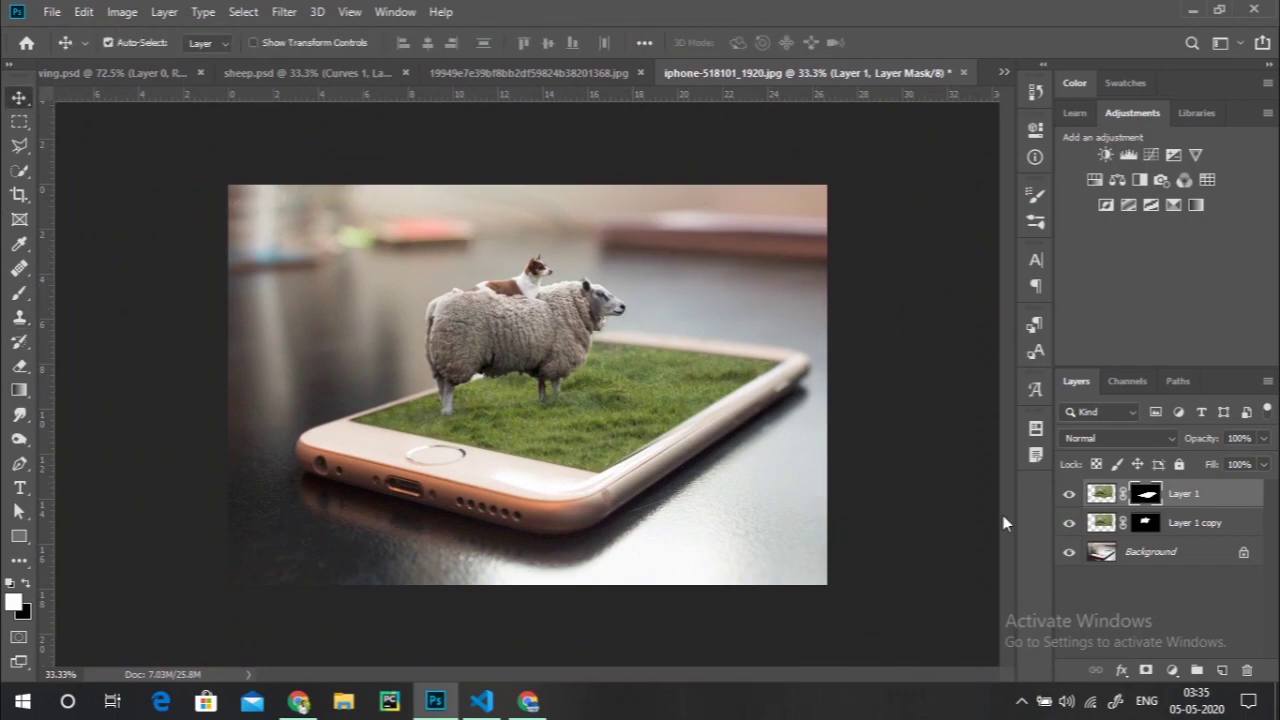
pyautogui.click(1125, 563)
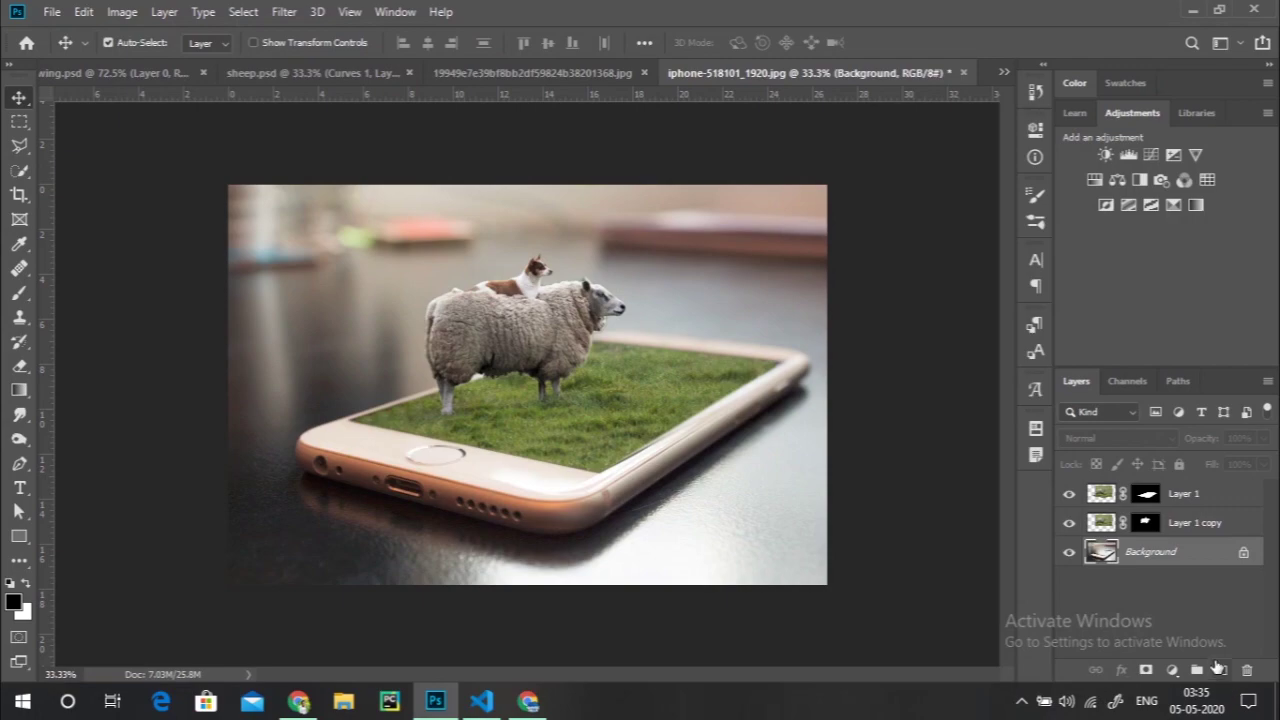
pyautogui.click(1220, 669)
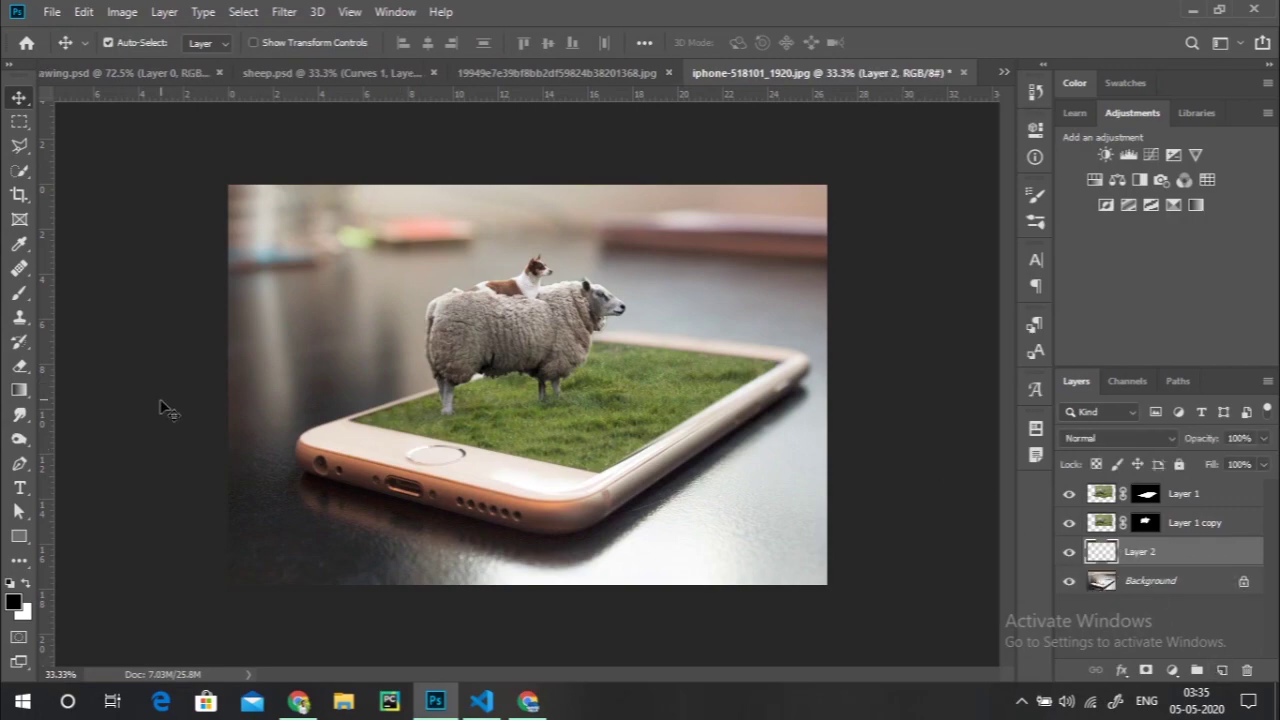
pyautogui.moveTo(19, 390)
pyautogui.mouseDown()
pyautogui.moveTo(57, 390)
pyautogui.moveTo(69, 407)
pyautogui.mouseUp()
pyautogui.click(349, 320)
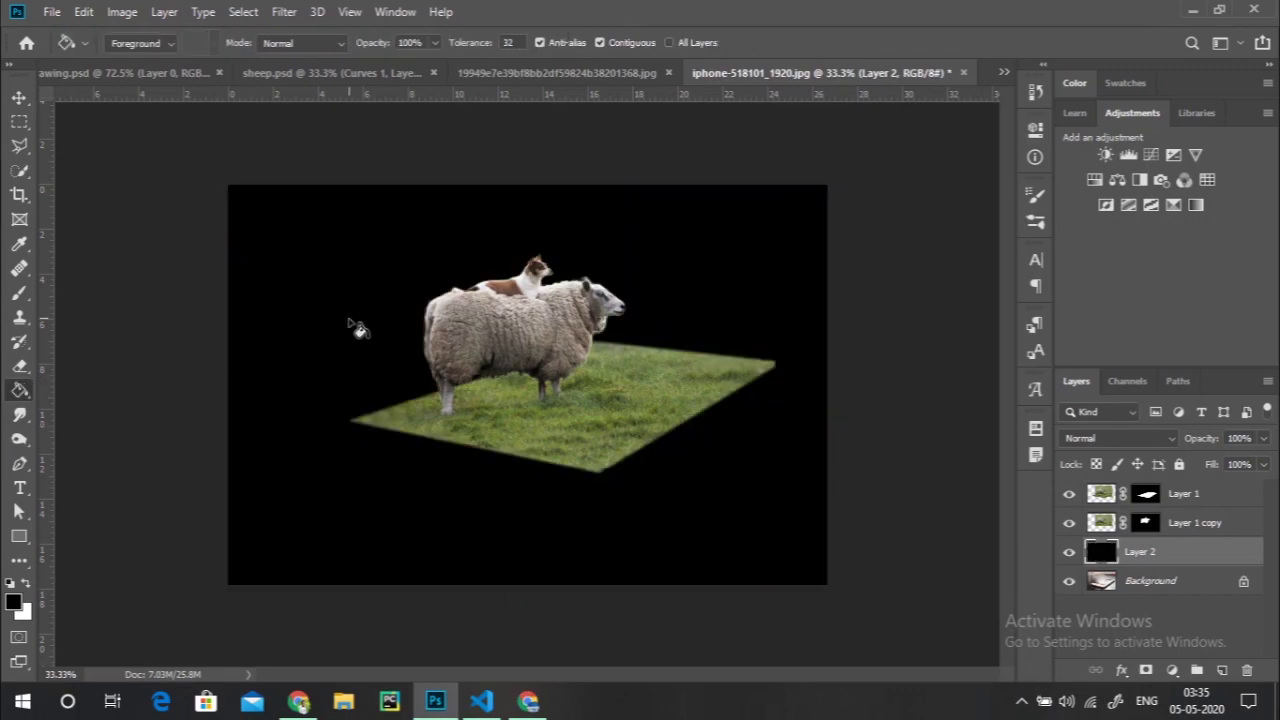
# - Set Layer 2's blend mode to Soft Light and compare the scene with it on and off
pyautogui.click(1160, 437)
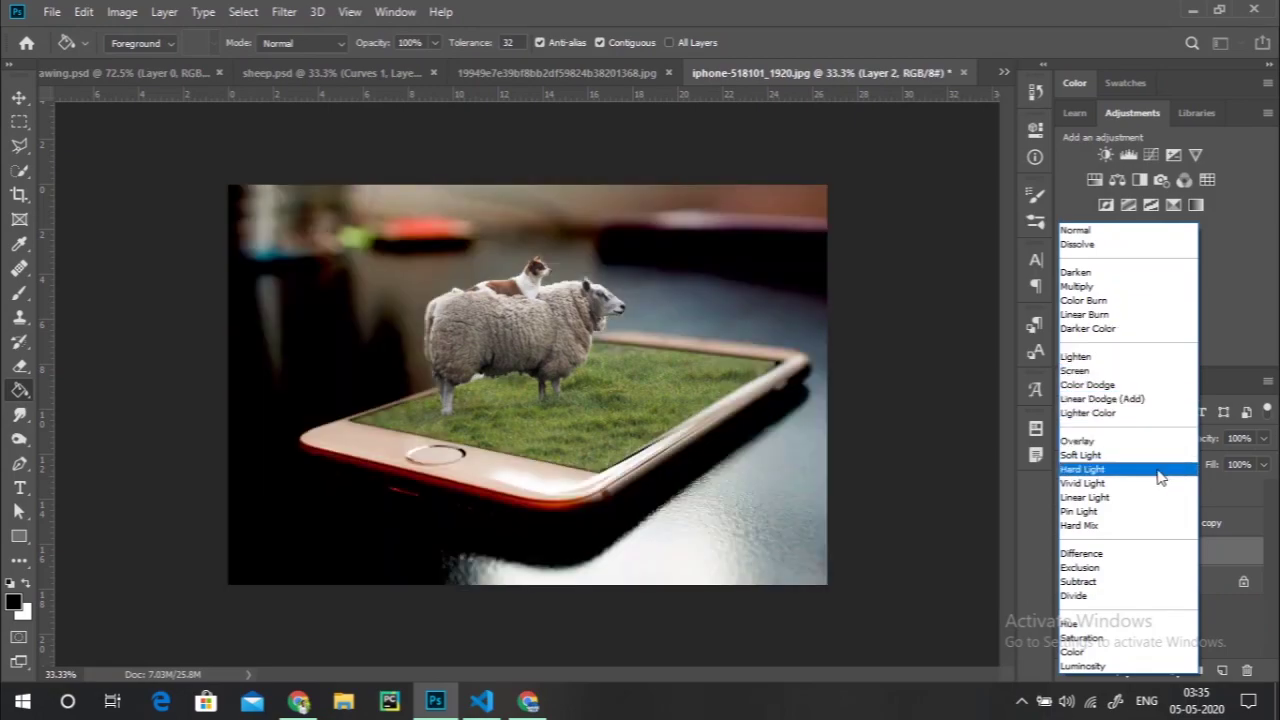
pyautogui.click(1118, 374)
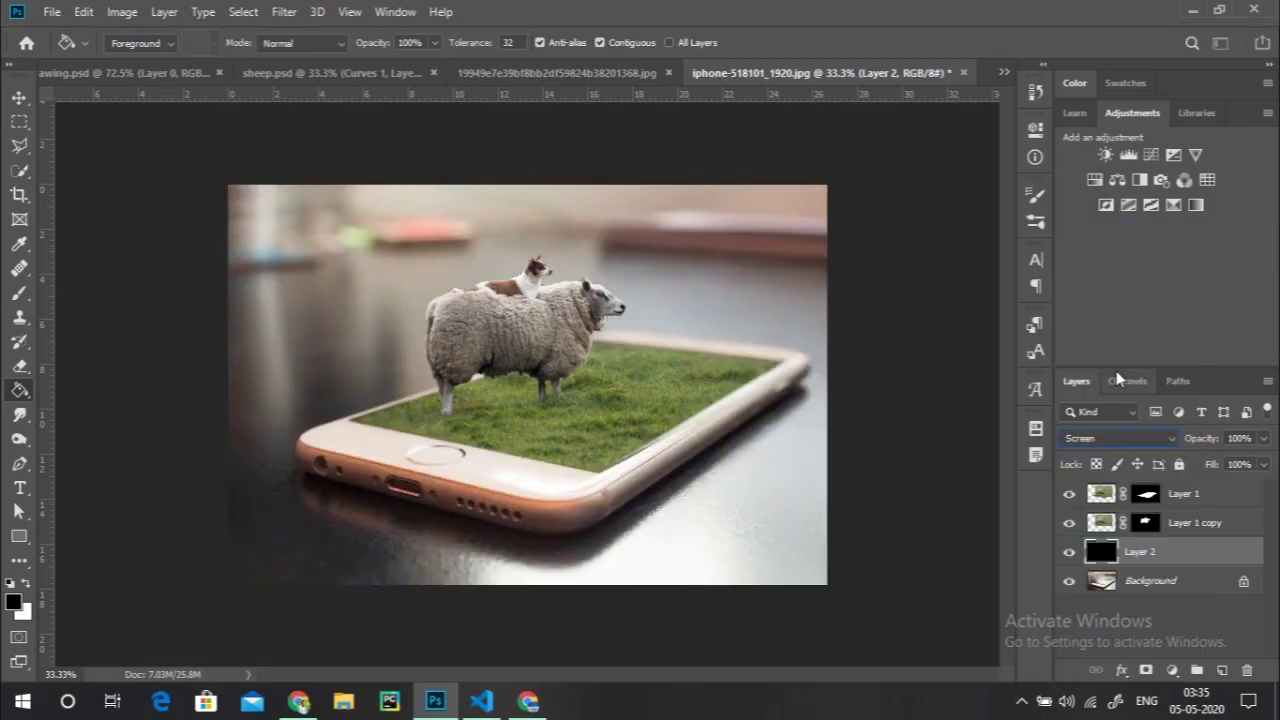
pyautogui.click(1069, 552)
pyautogui.click(1102, 437)
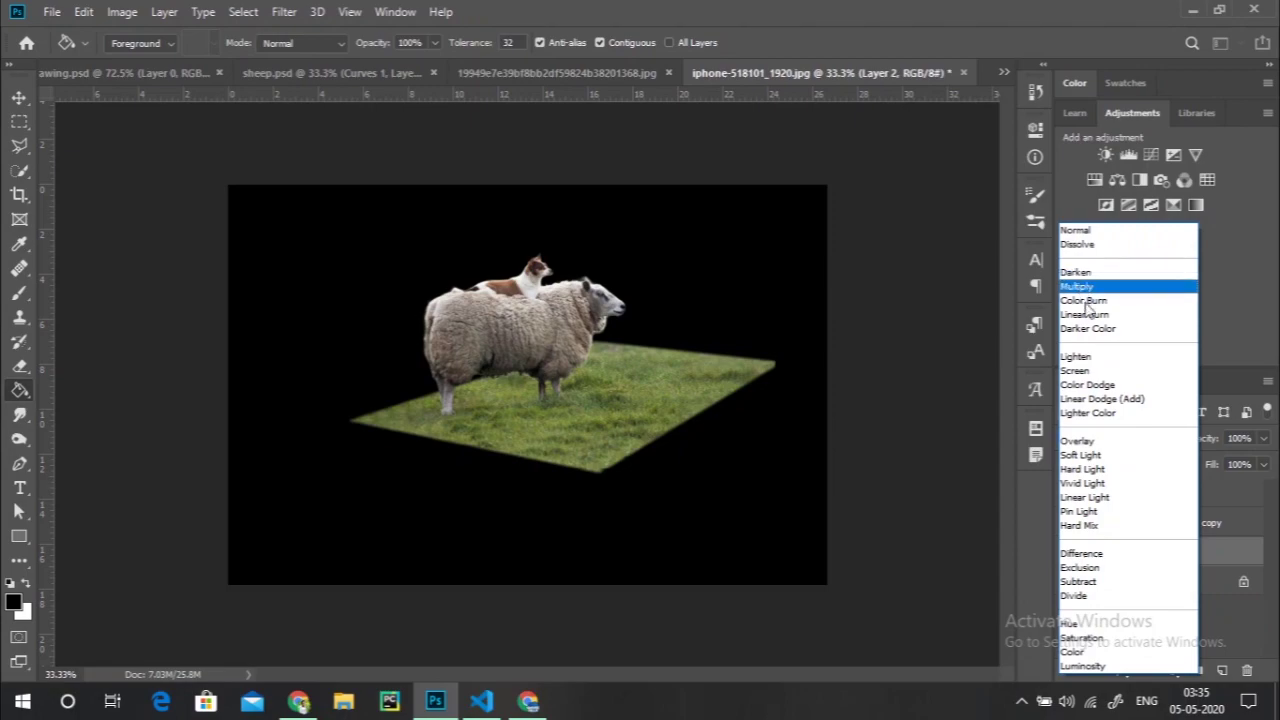
pyautogui.click(1082, 456)
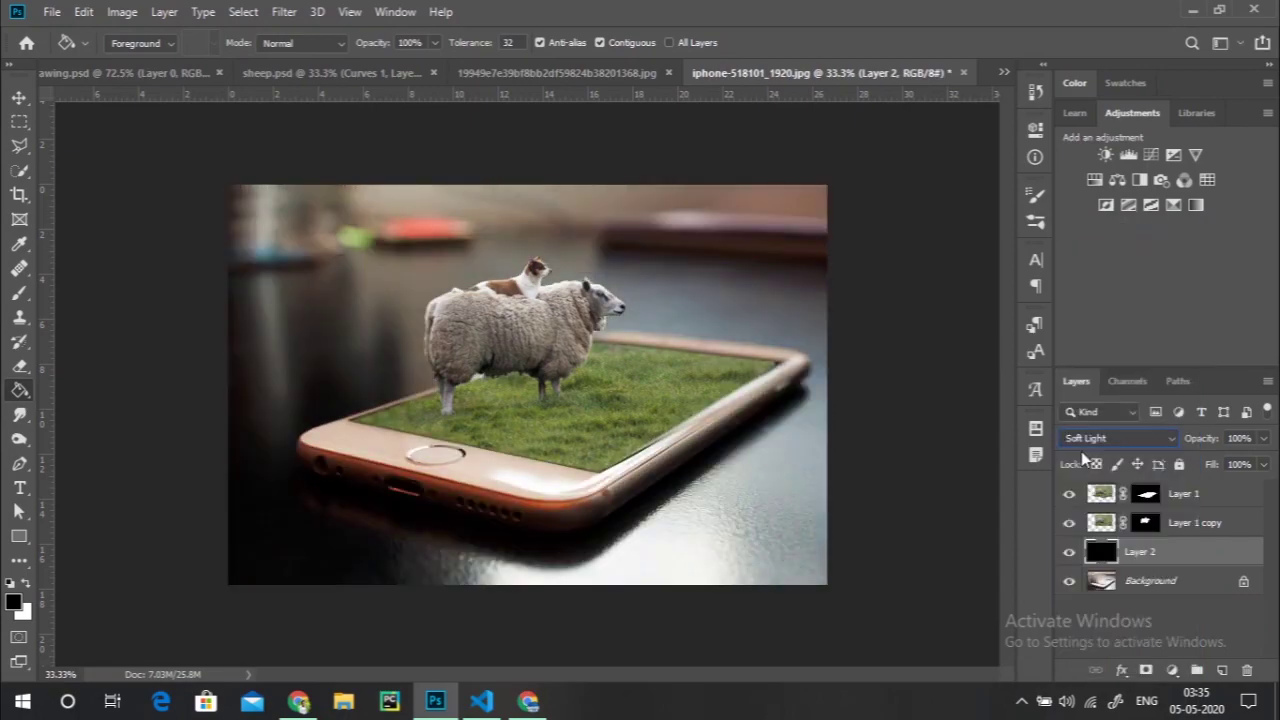
pyautogui.click(1068, 551)
pyautogui.click(1068, 551)
pyautogui.click(20, 367)
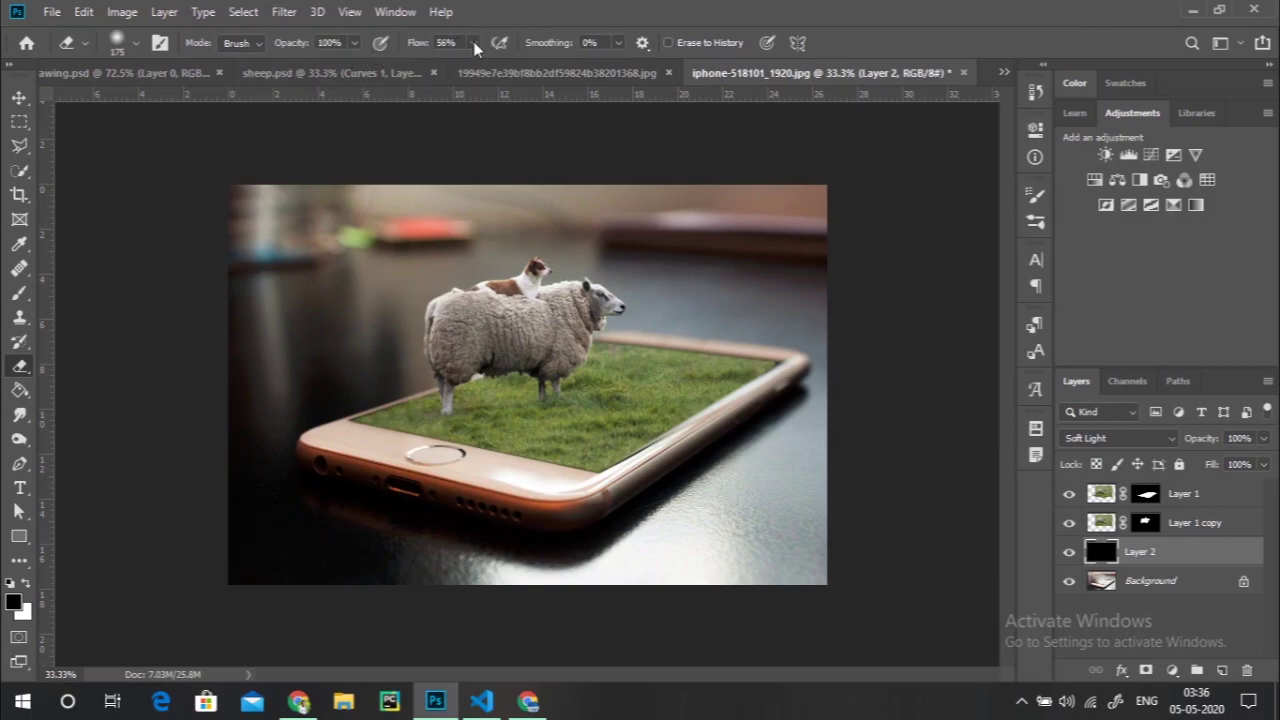
# - Enlarge the eraser and erase Layer 2's darkening at the lower right
pyautogui.click(138, 43)
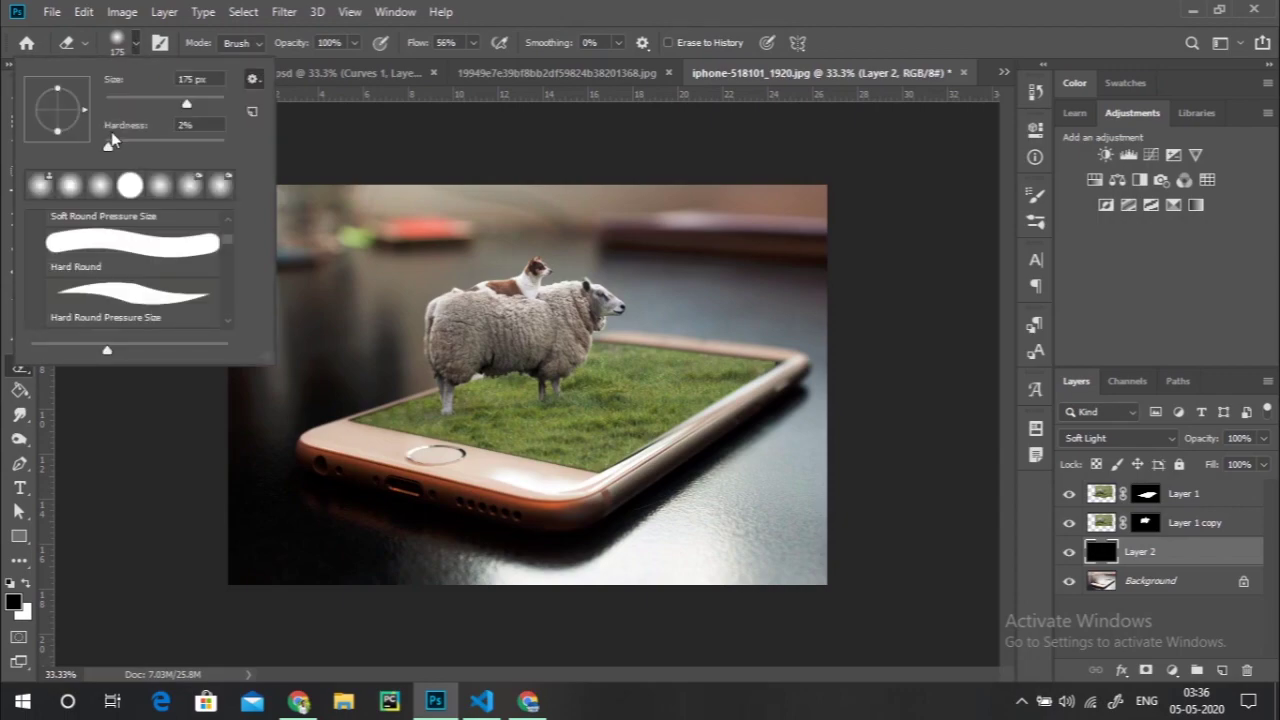
pyautogui.click(317, 148)
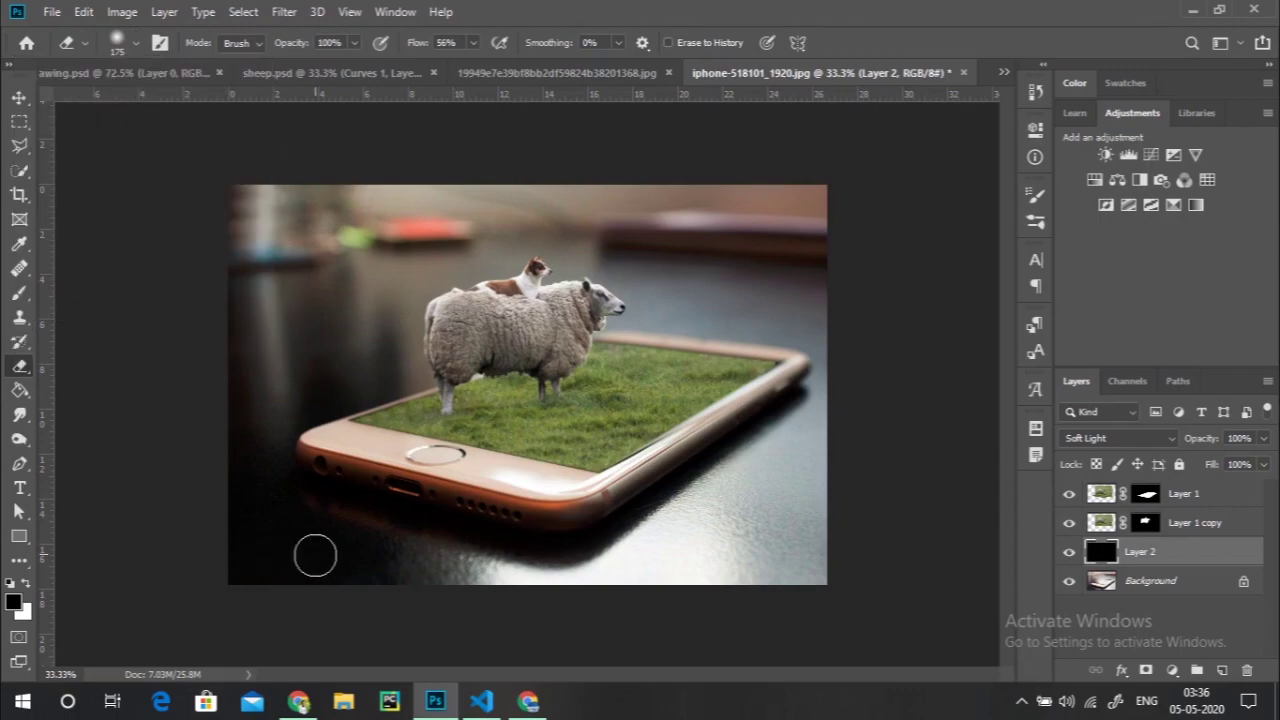
pyautogui.press(']')
pyautogui.press(']')
pyautogui.press(']')
pyautogui.press(']')
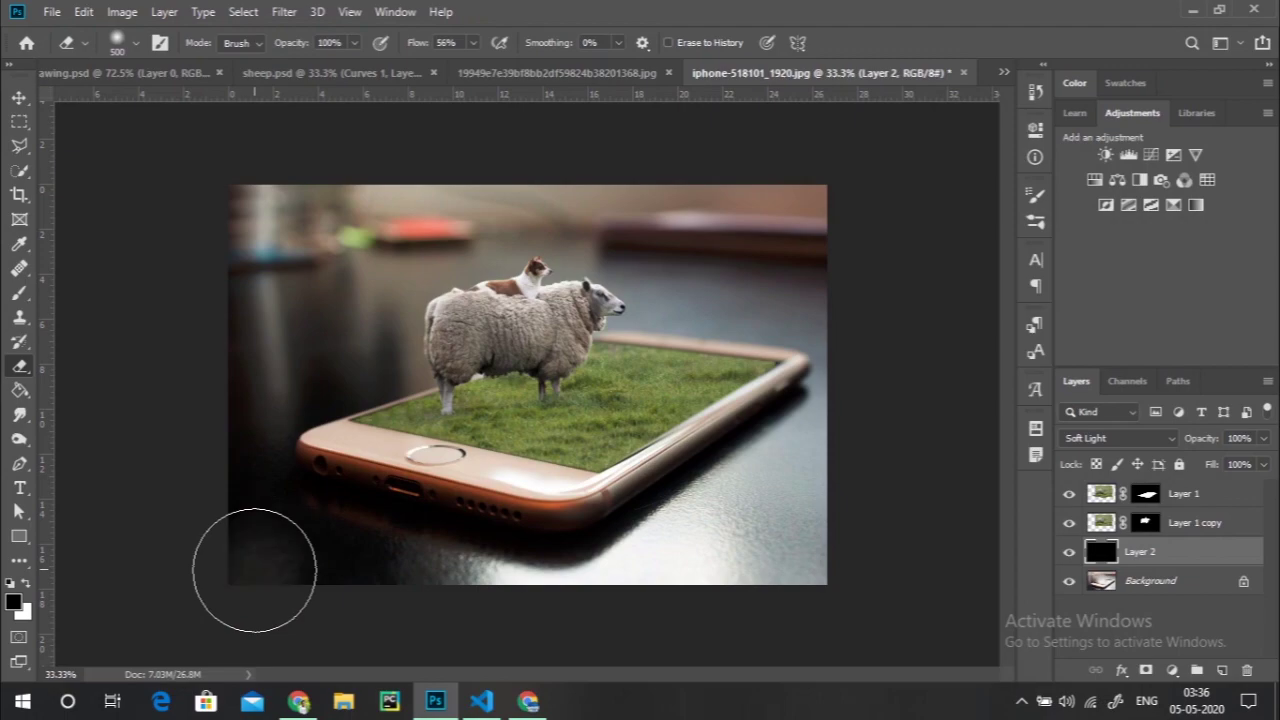
pyautogui.moveTo(708, 543); pyautogui.dragTo(724, 582)
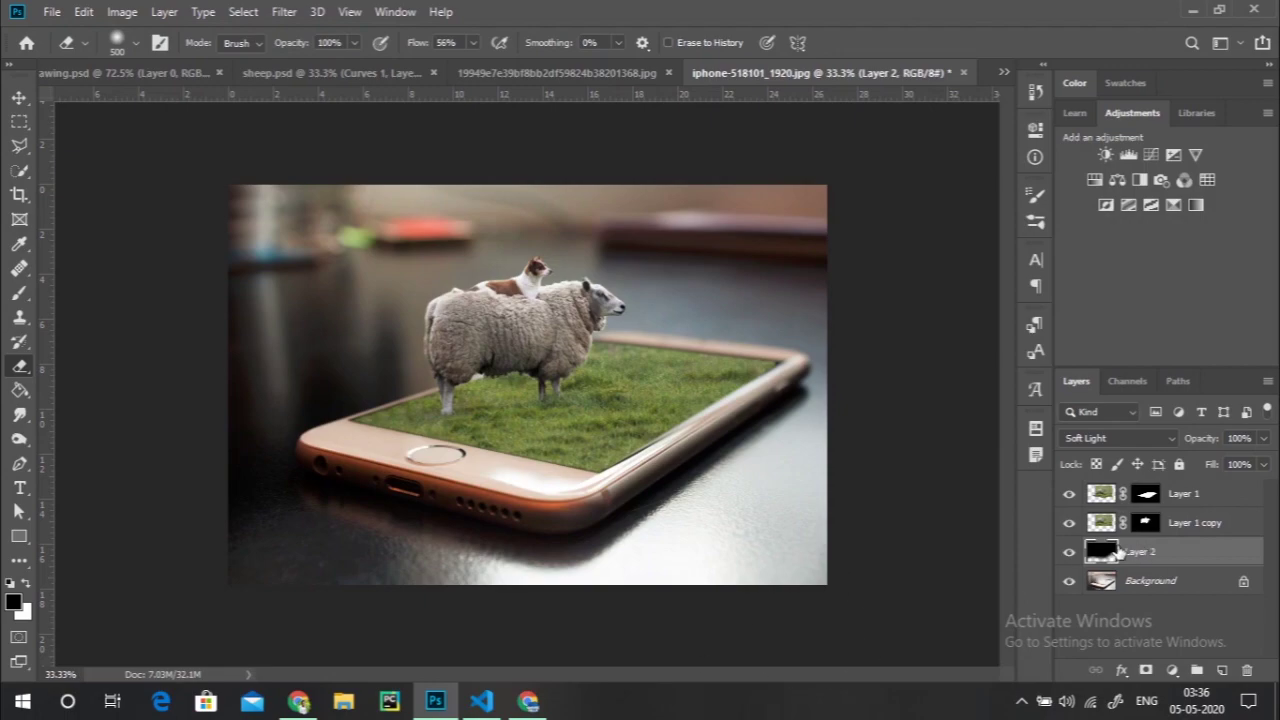
pyautogui.click(1070, 556)
pyautogui.click(1070, 556)
pyautogui.click(1070, 556)
pyautogui.click(1070, 556)
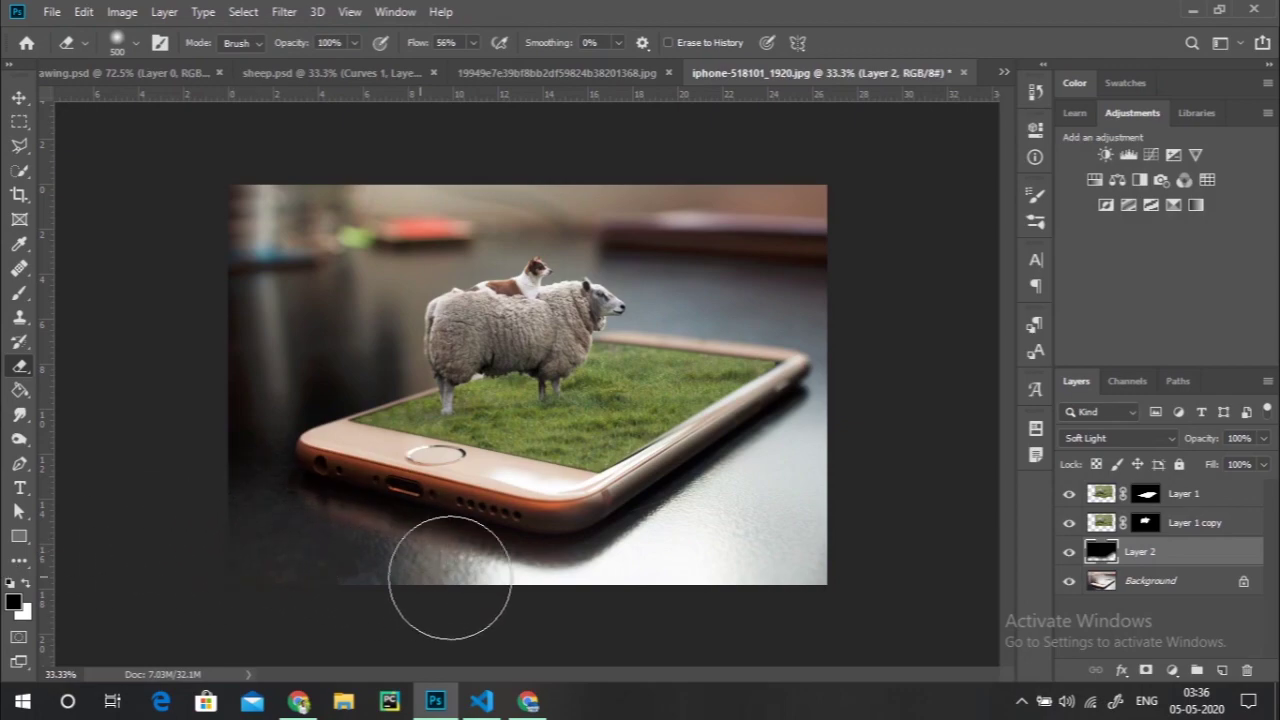
# - Erase Layer 2's darkening along the bottom edge, comparing it toggled on and off
pyautogui.moveTo(450, 577); pyautogui.dragTo(611, 617)
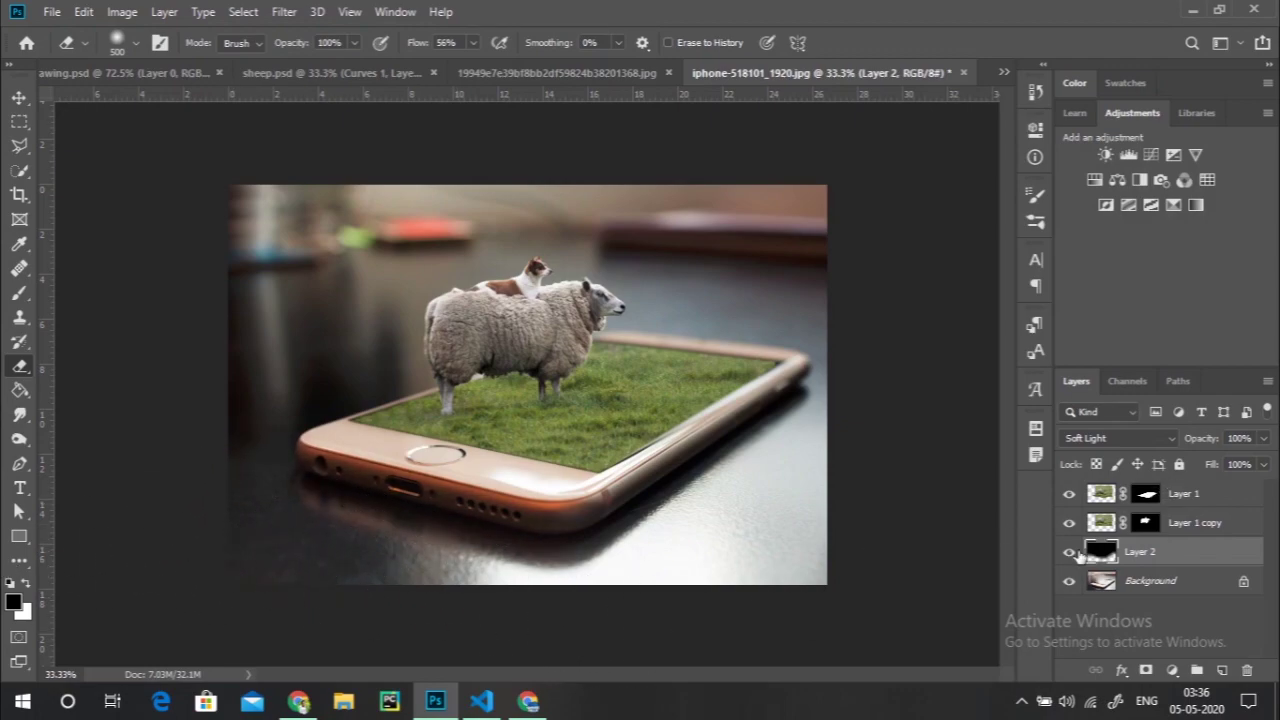
pyautogui.click(1070, 553)
pyautogui.click(1070, 553)
pyautogui.click(1070, 553)
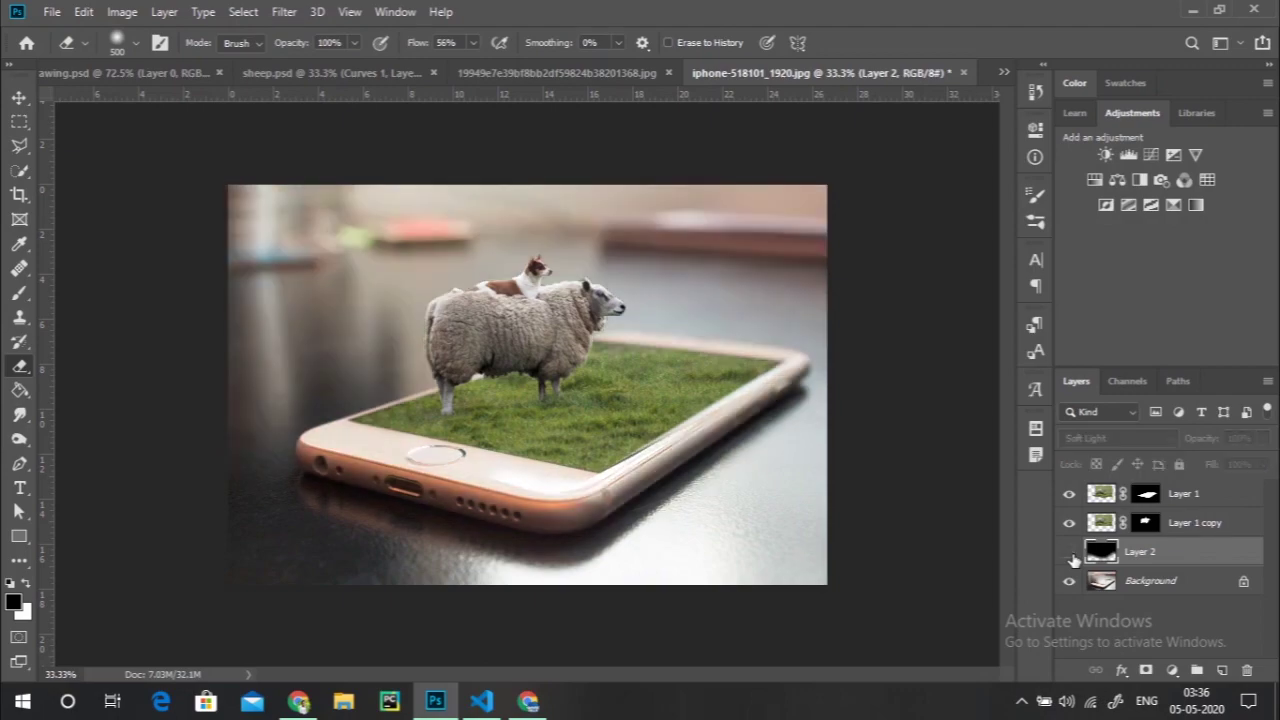
pyautogui.click(1070, 553)
pyautogui.click(1070, 553)
pyautogui.click(1070, 553)
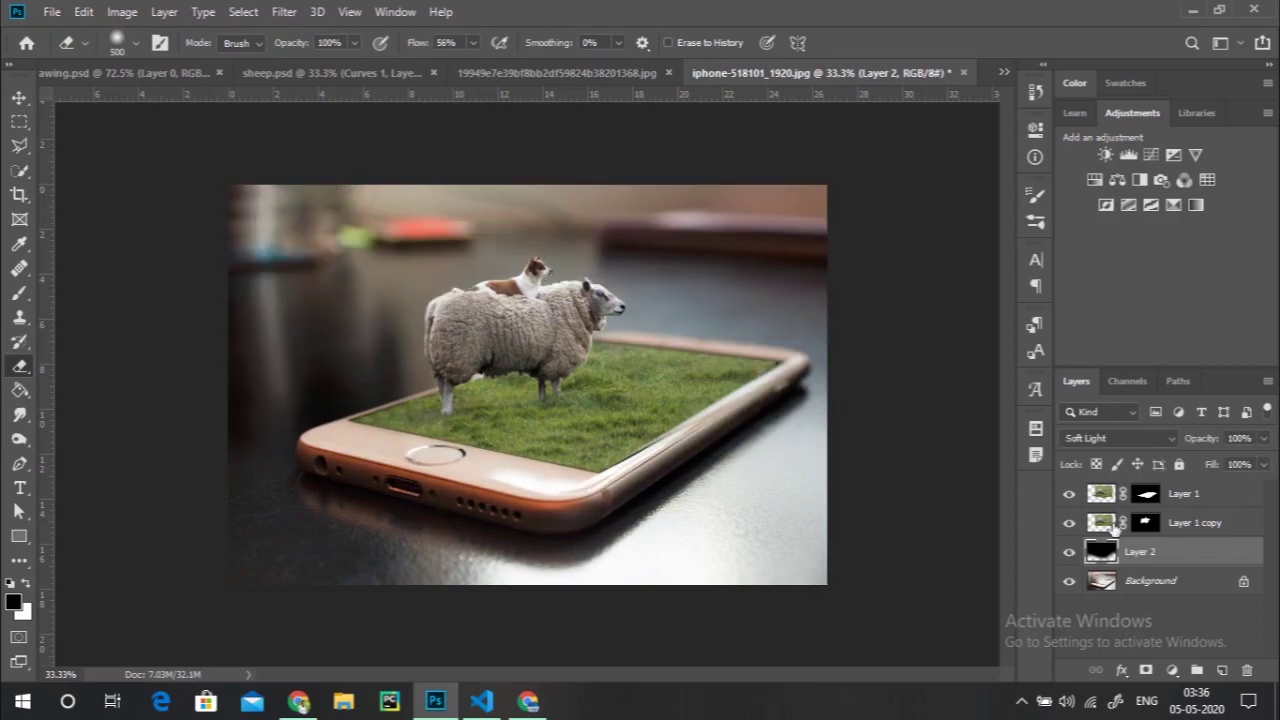
pyautogui.click(1105, 494)
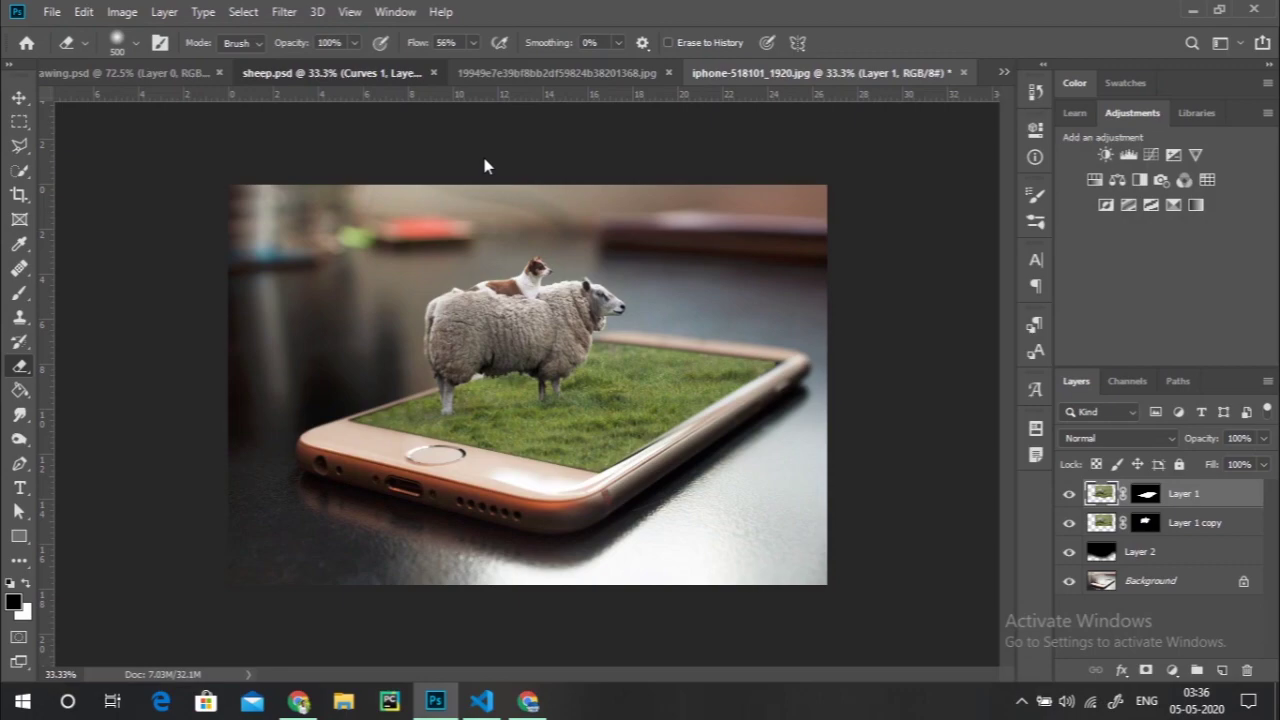
# - Add a new Layer 3 above Layer 1 in the iPhone composite and fill it solid black
pyautogui.hotkey('ctrl', 'Tab')
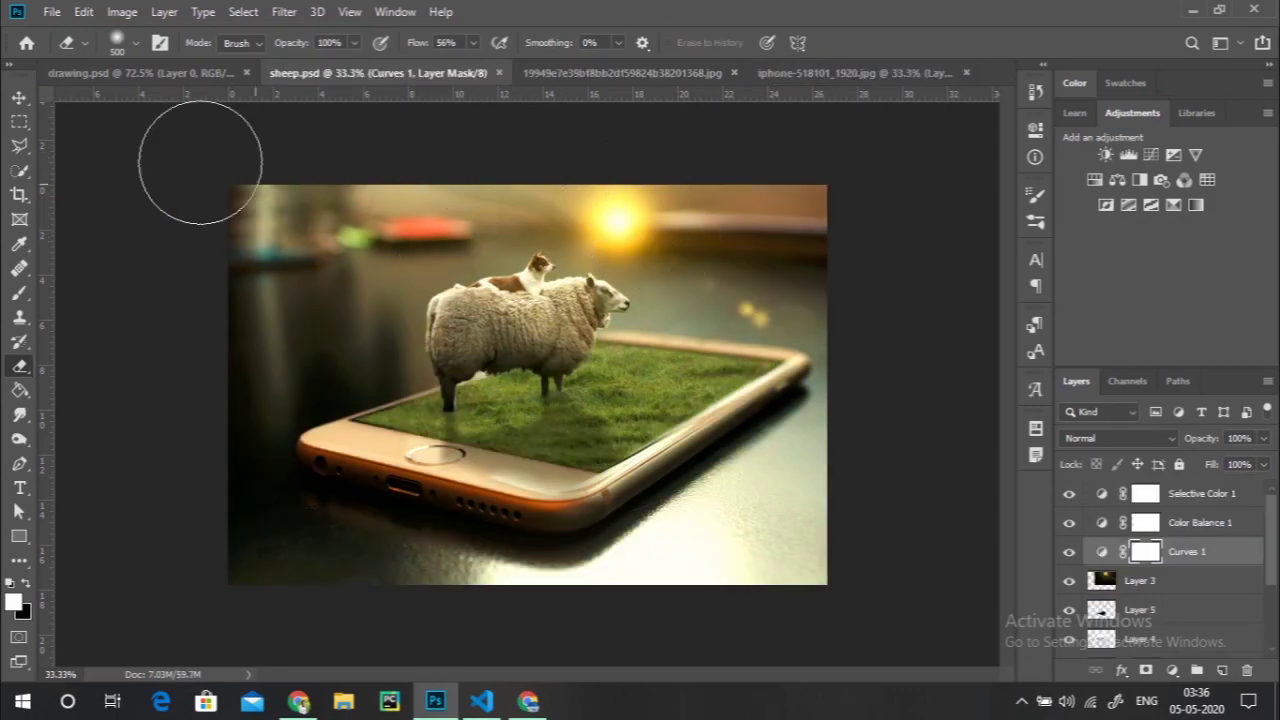
pyautogui.click(19, 99)
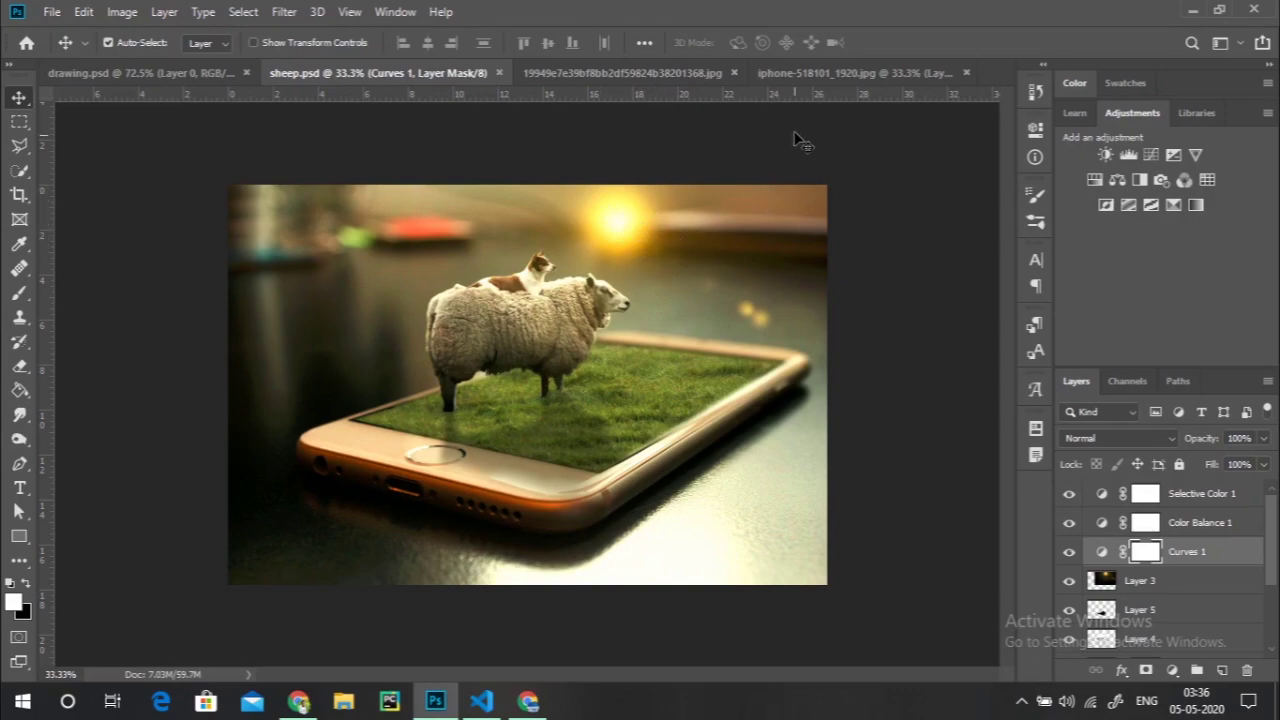
pyautogui.click(785, 74)
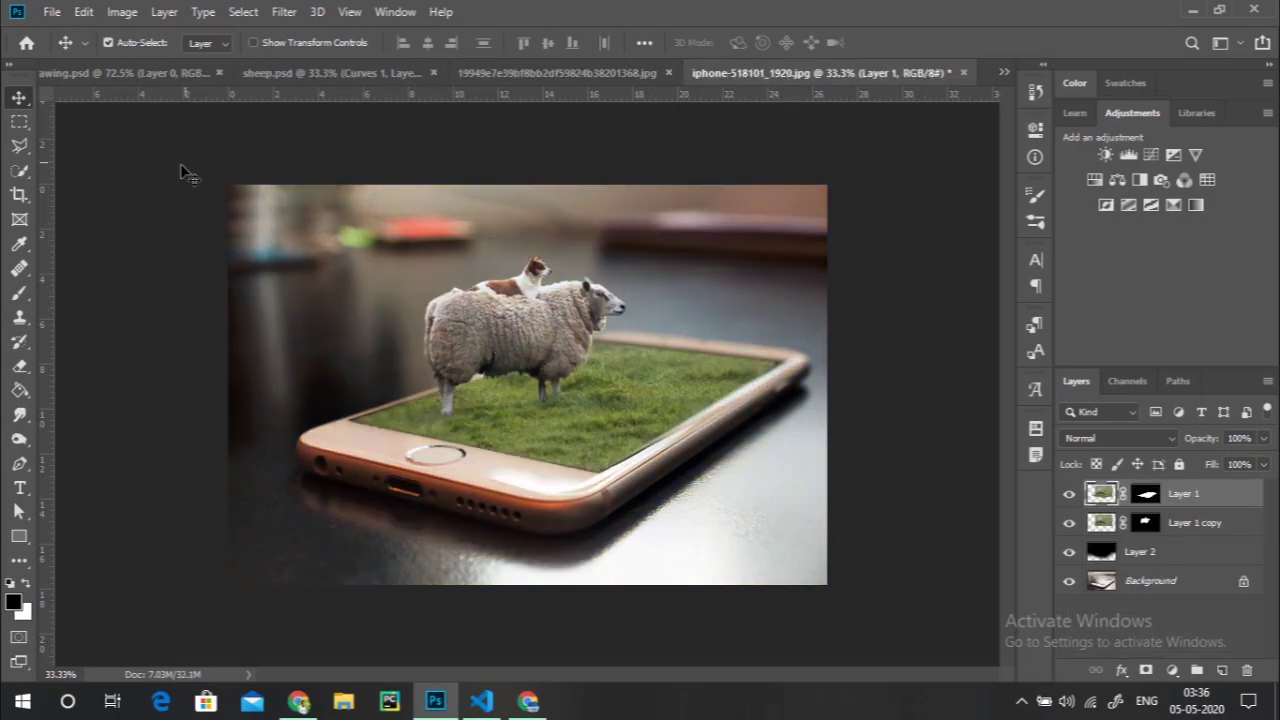
pyautogui.click(1222, 669)
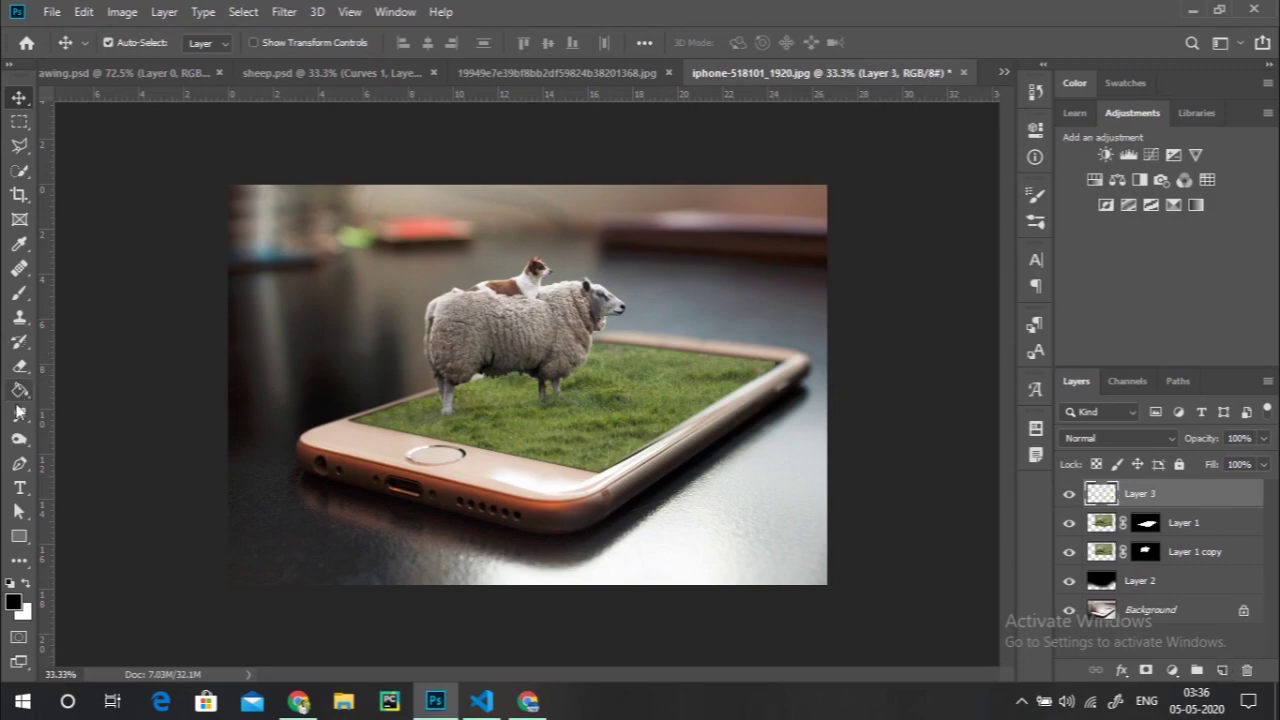
pyautogui.click(20, 390)
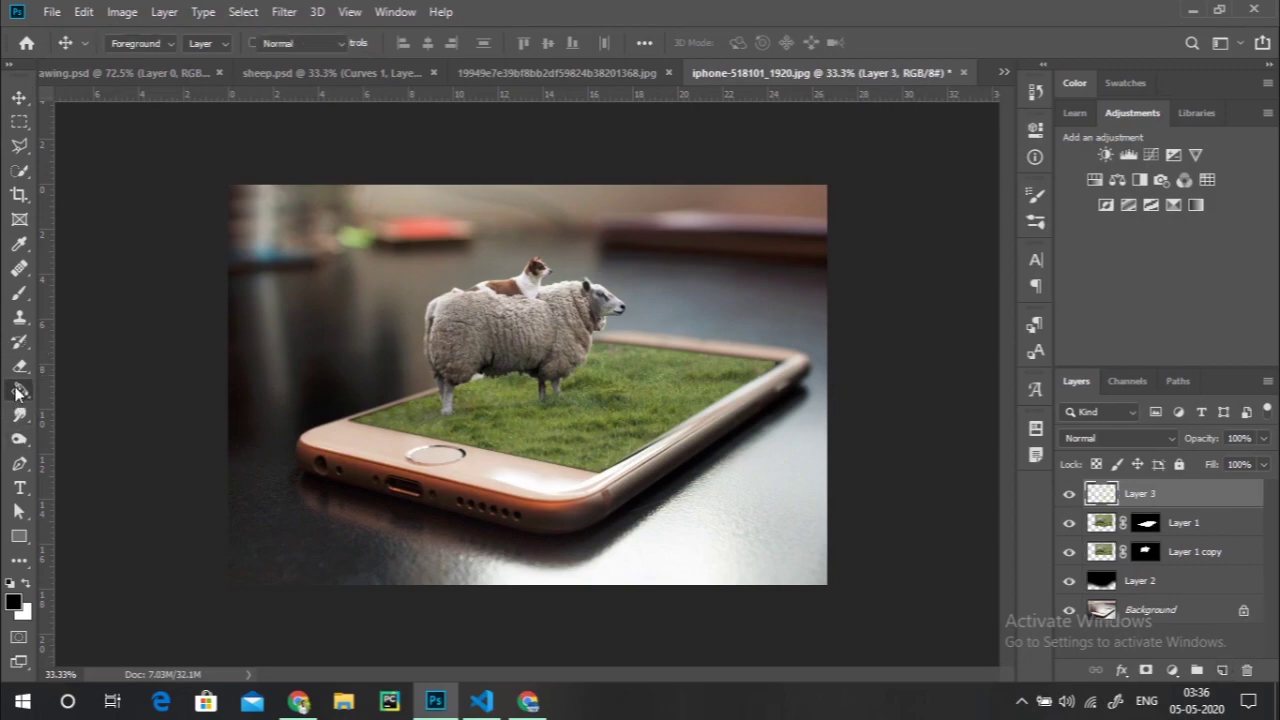
pyautogui.click(333, 331)
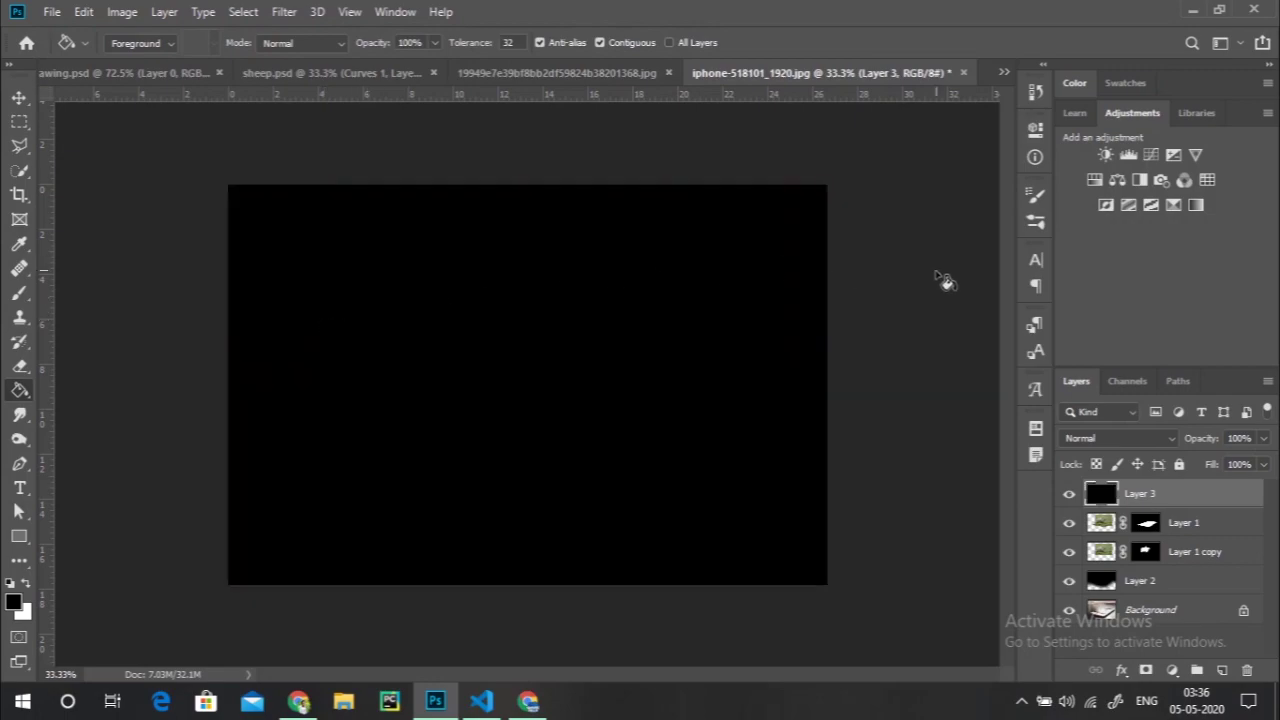
pyautogui.click(283, 12)
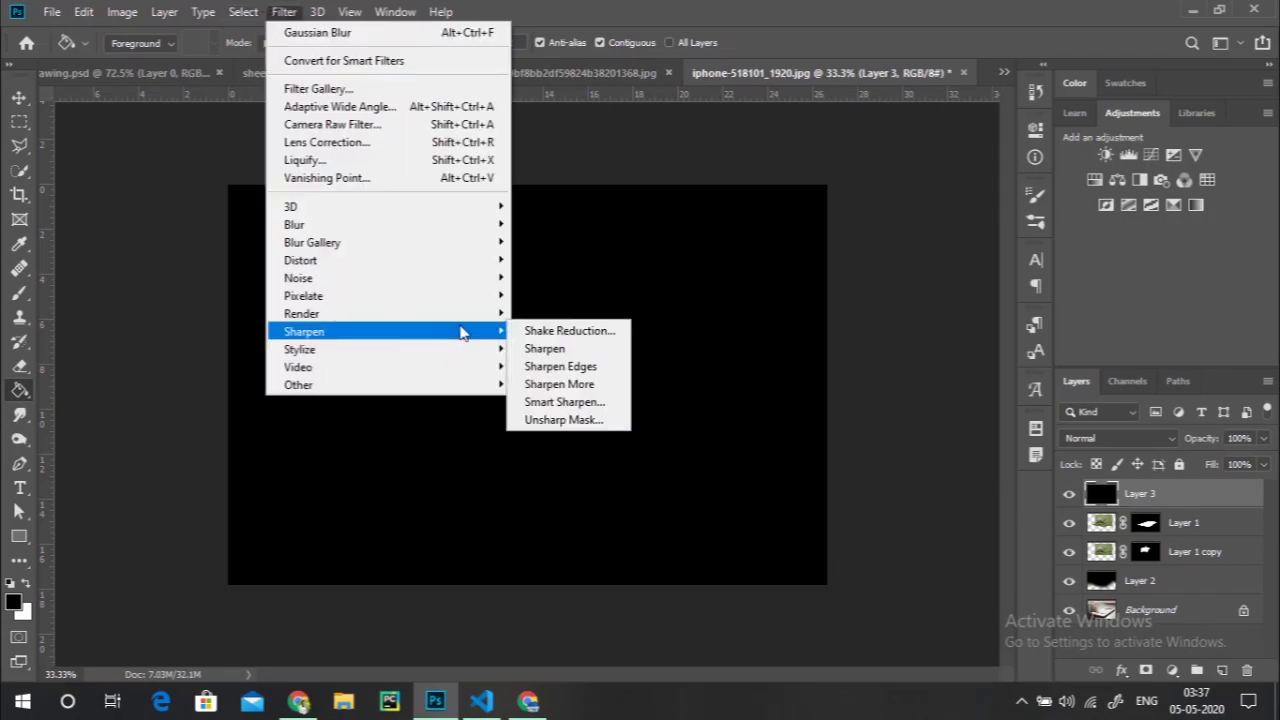
pyautogui.moveTo(301, 313)
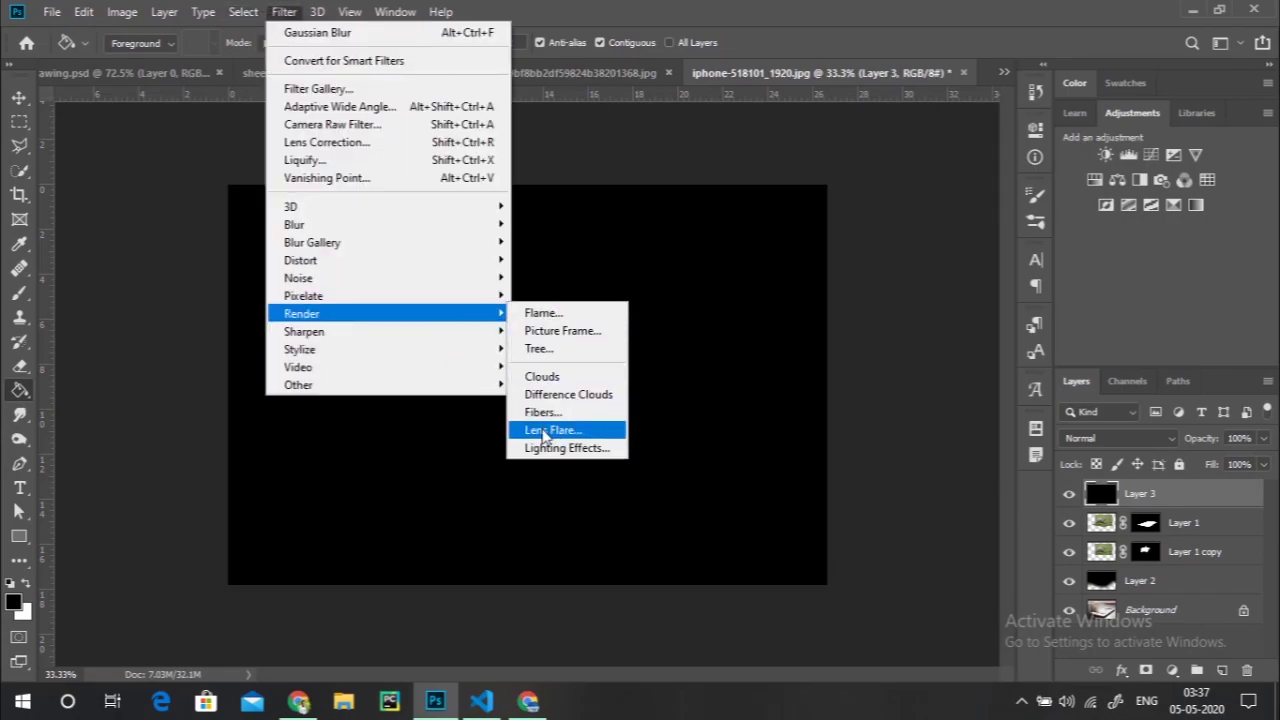
# - Apply a Lens Flare to Layer 3 using the 105mm Prime lens at about 80% brightness
pyautogui.click(543, 431)
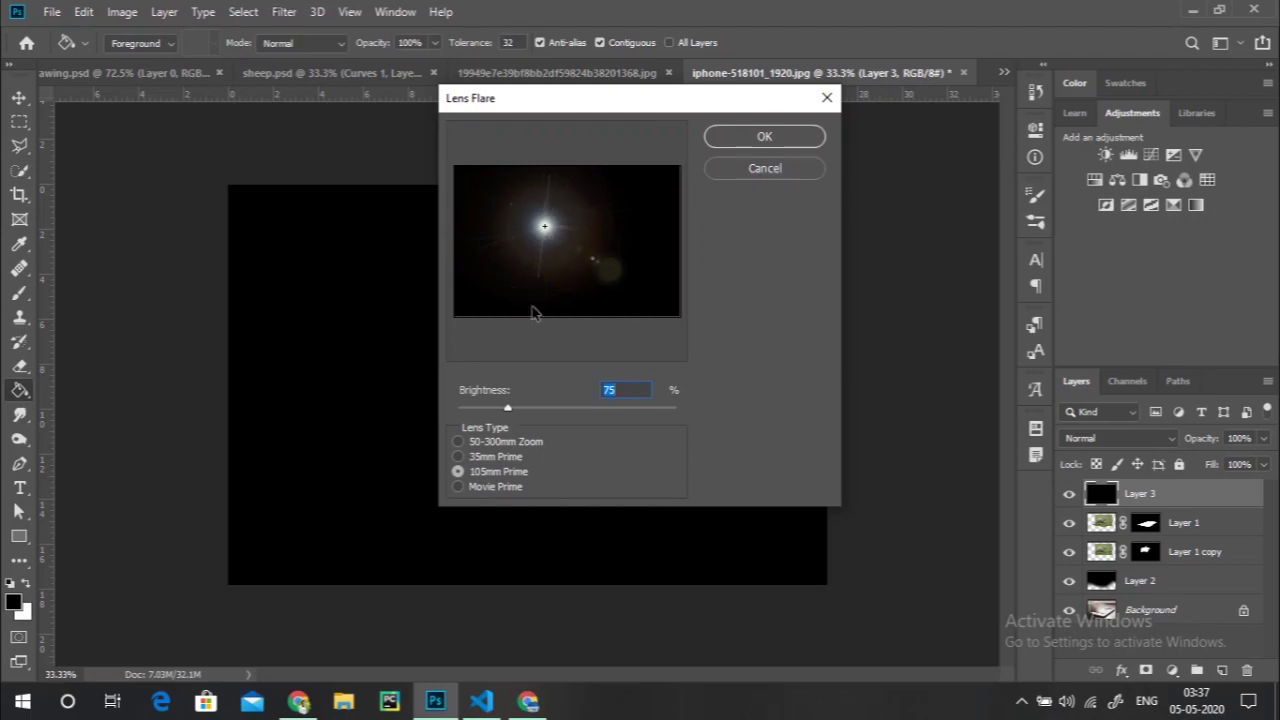
pyautogui.click(457, 443)
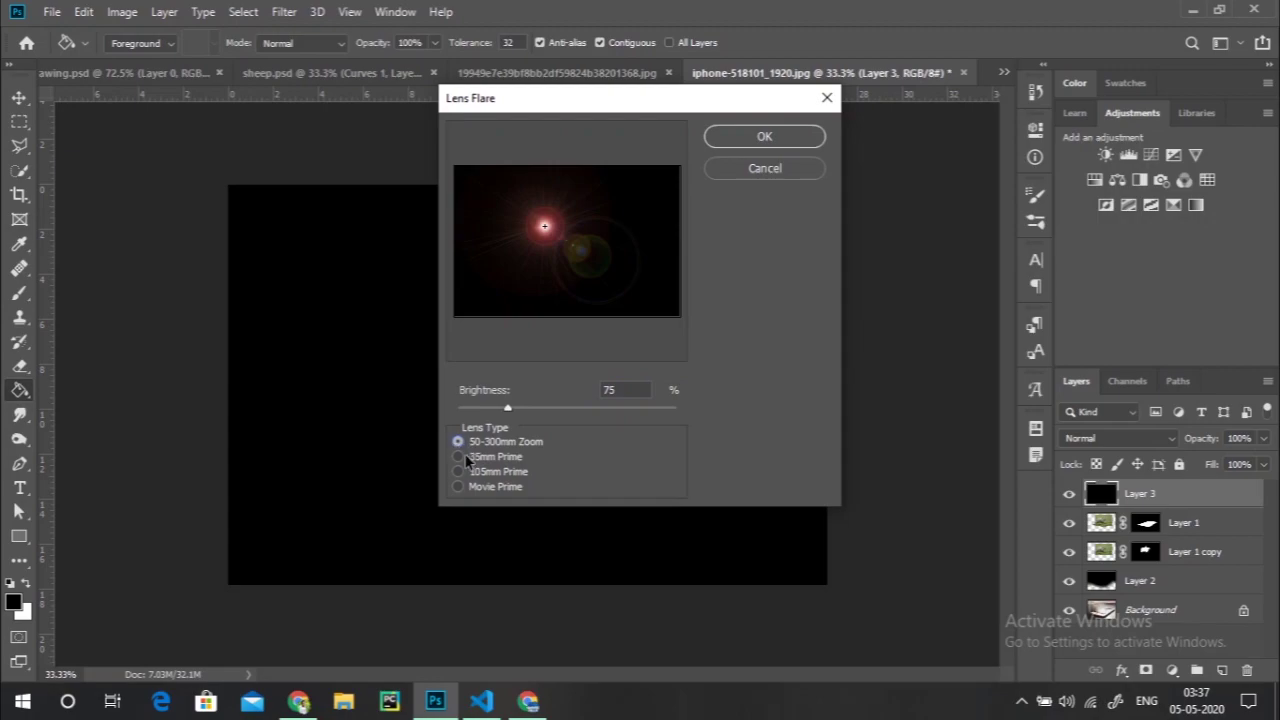
pyautogui.click(458, 472)
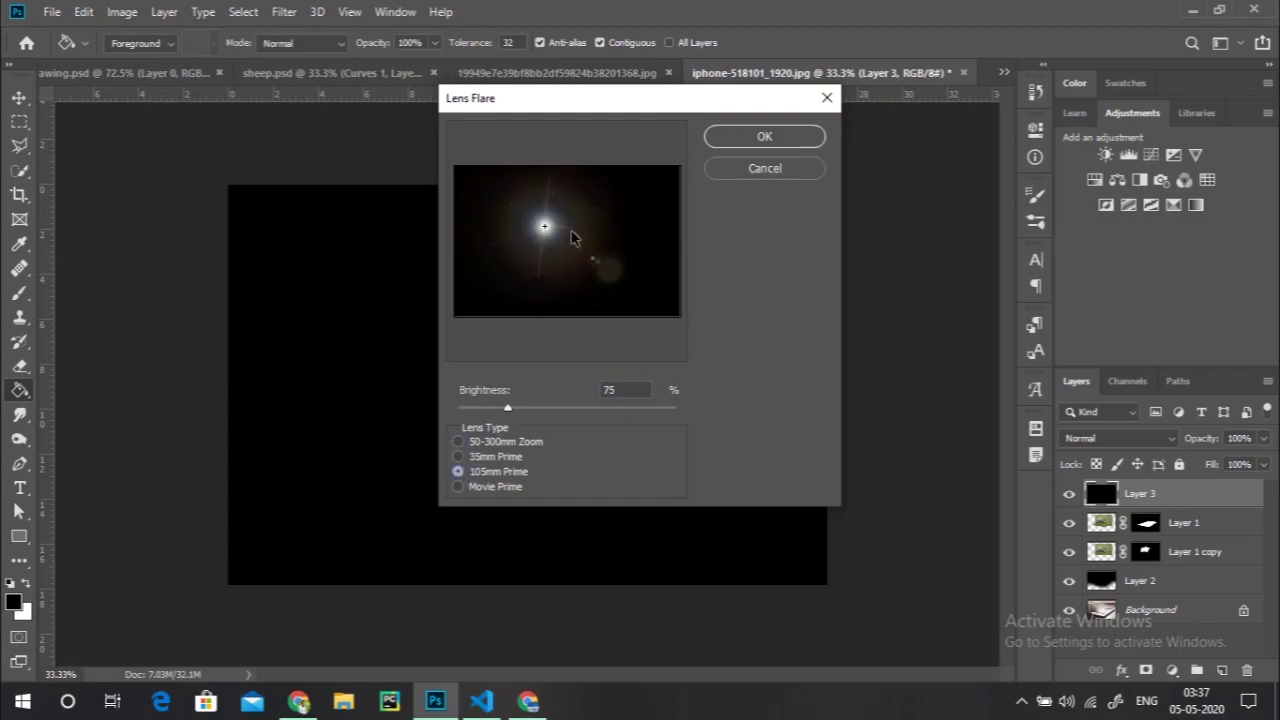
pyautogui.click(516, 408)
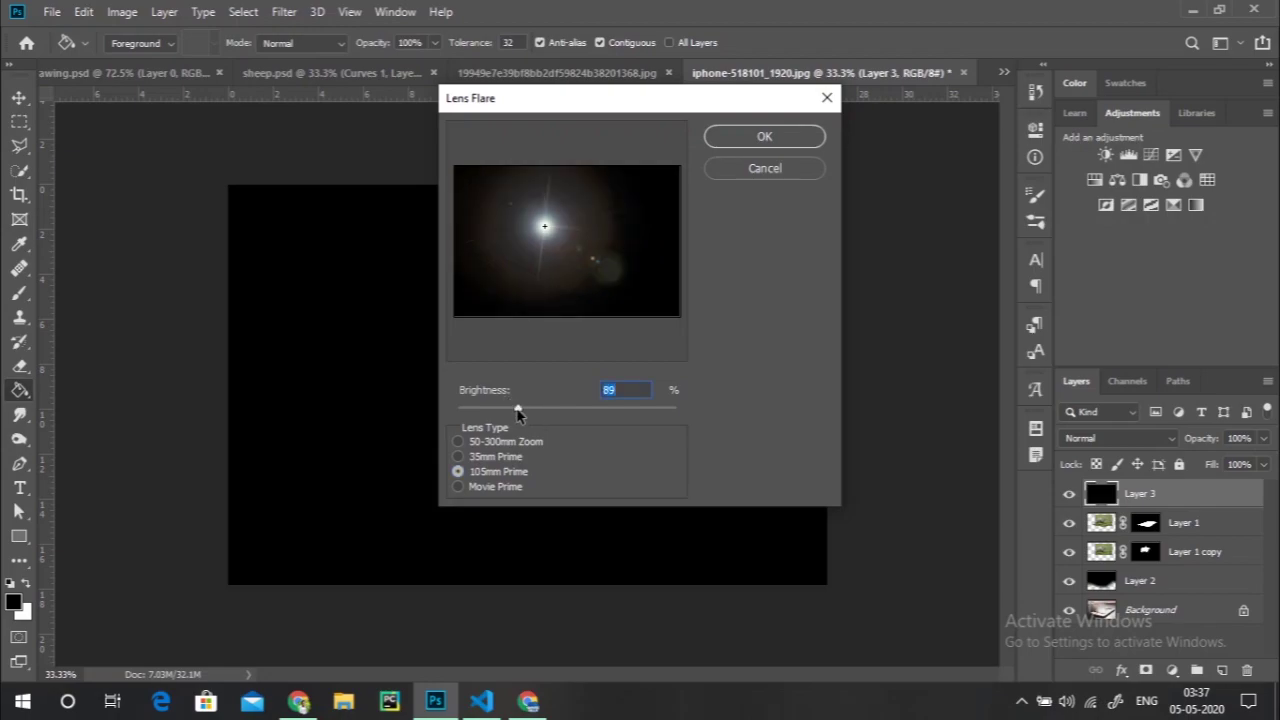
pyautogui.moveTo(518, 413)
pyautogui.mouseDown()
pyautogui.moveTo(534, 413)
pyautogui.moveTo(510, 413)
pyautogui.mouseUp()
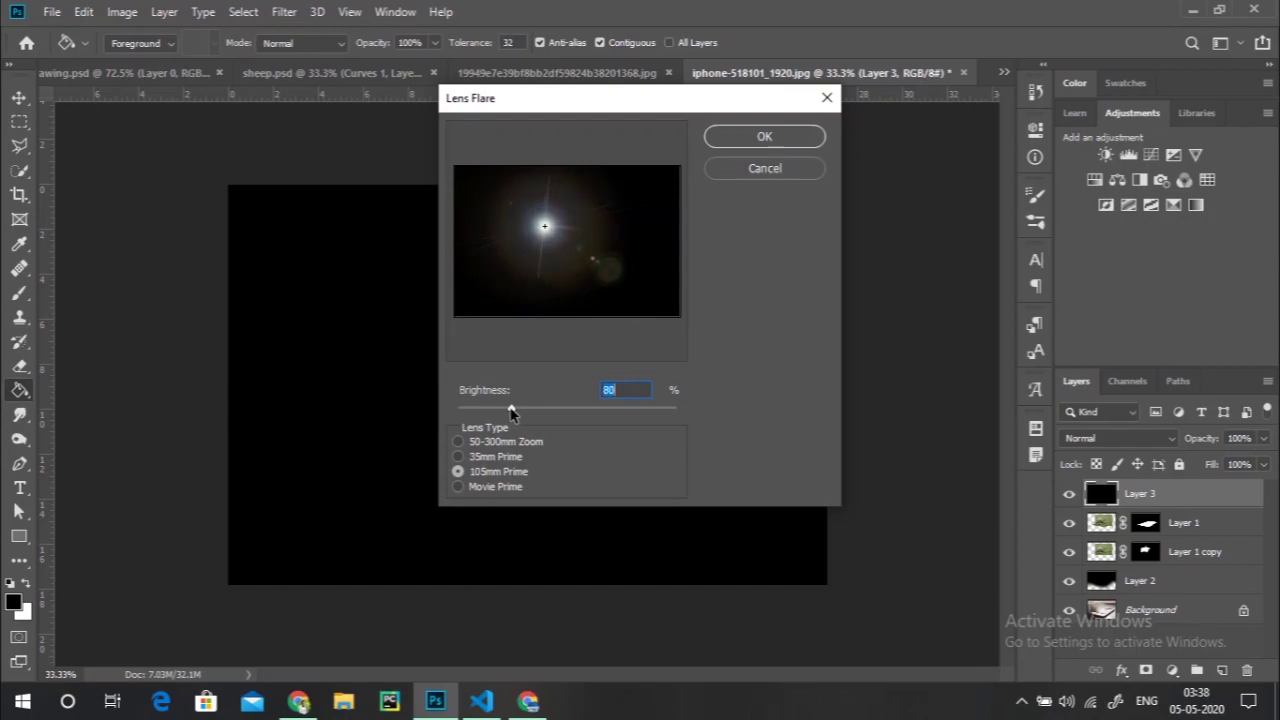
pyautogui.click(762, 137)
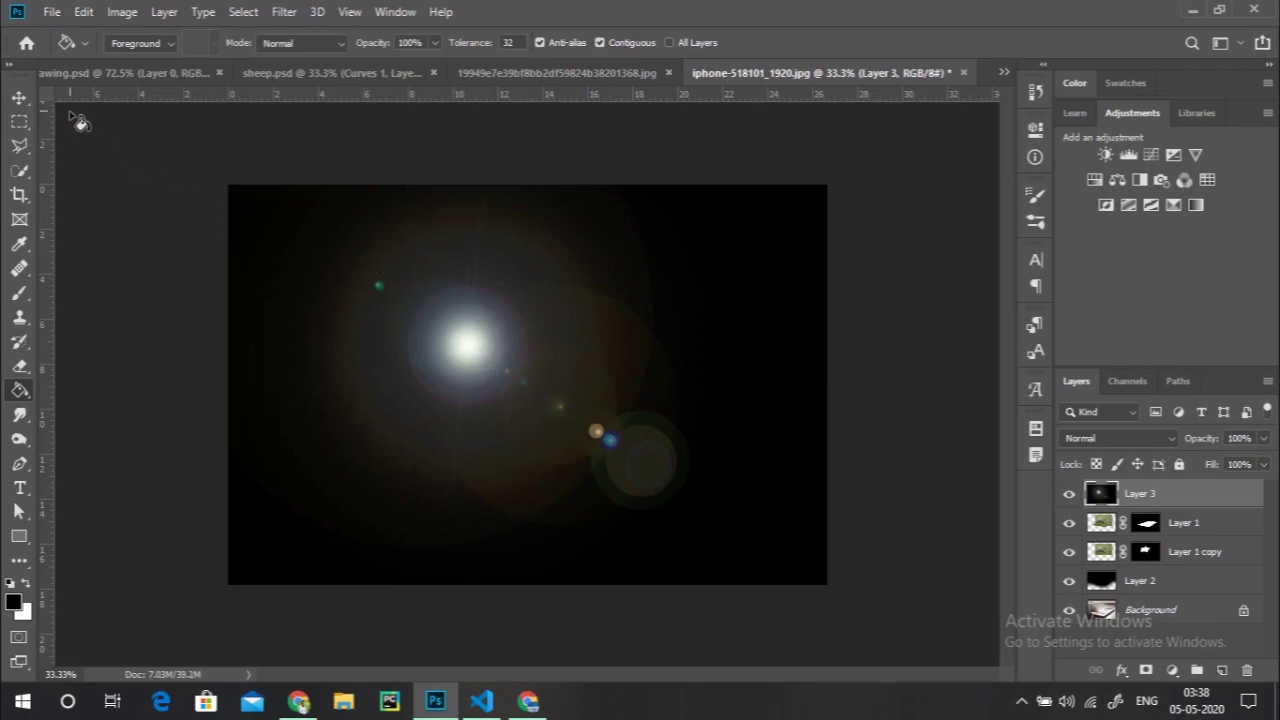
# - Set Layer 3 to Screen blending and move the flare glow up over the scene
pyautogui.click(17, 100)
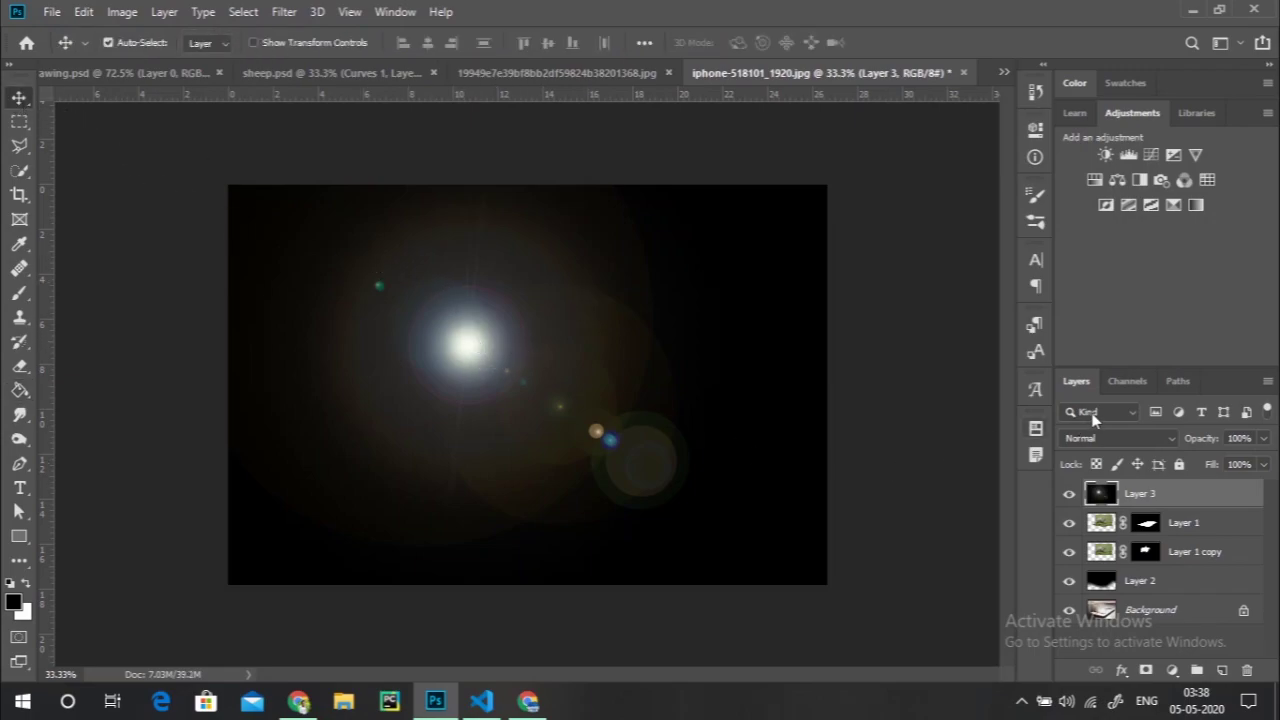
pyautogui.click(1111, 437)
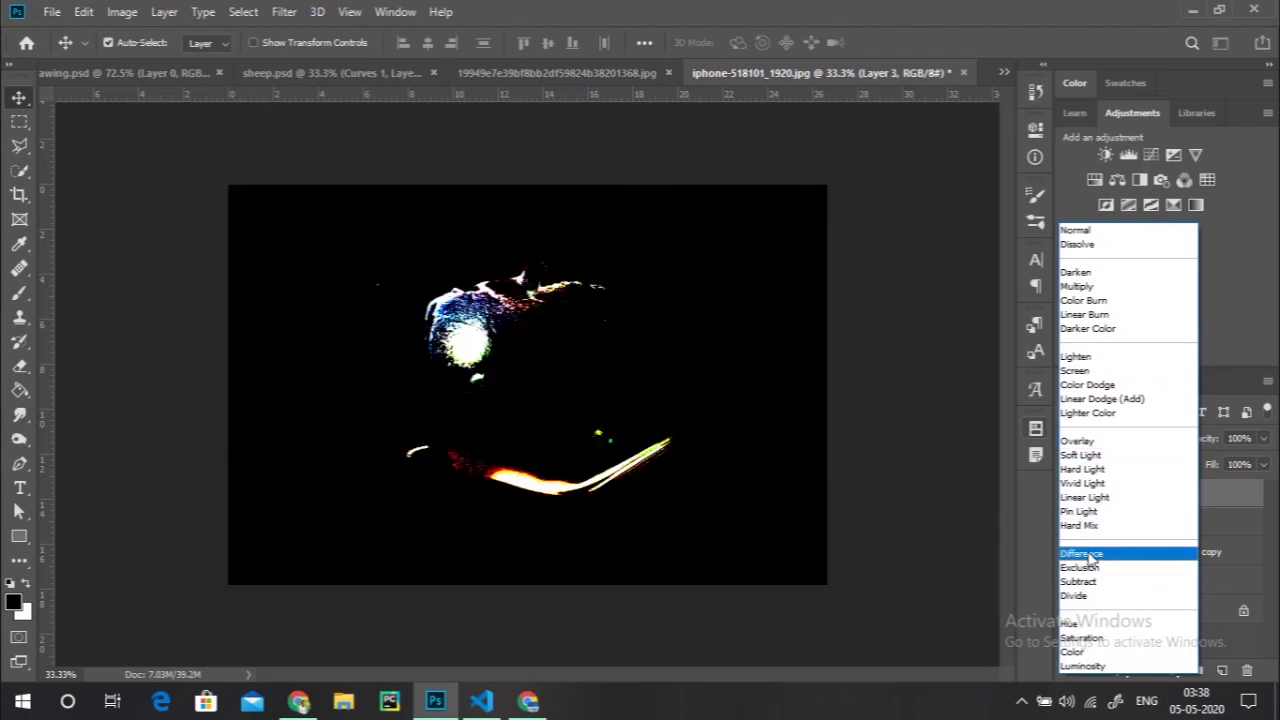
pyautogui.click(1080, 371)
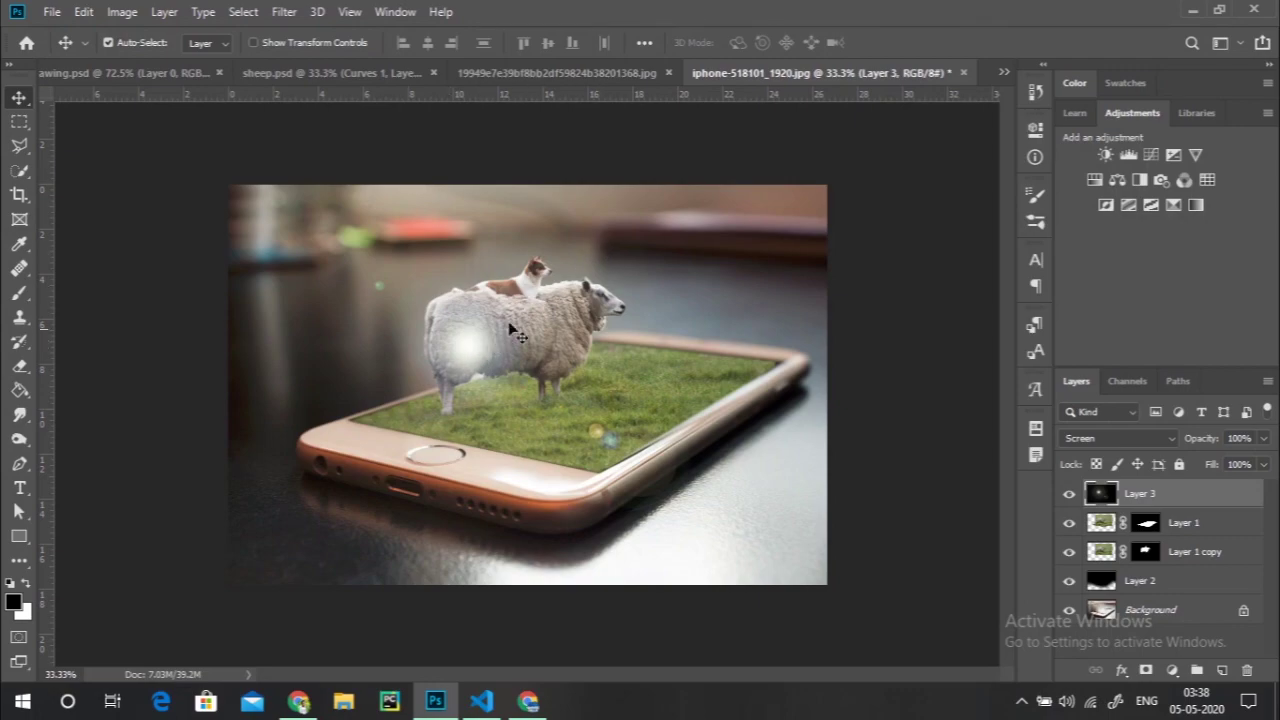
pyautogui.moveTo(483, 335)
pyautogui.mouseDown()
pyautogui.moveTo(596, 273)
pyautogui.moveTo(616, 236)
pyautogui.moveTo(629, 237)
pyautogui.mouseUp()
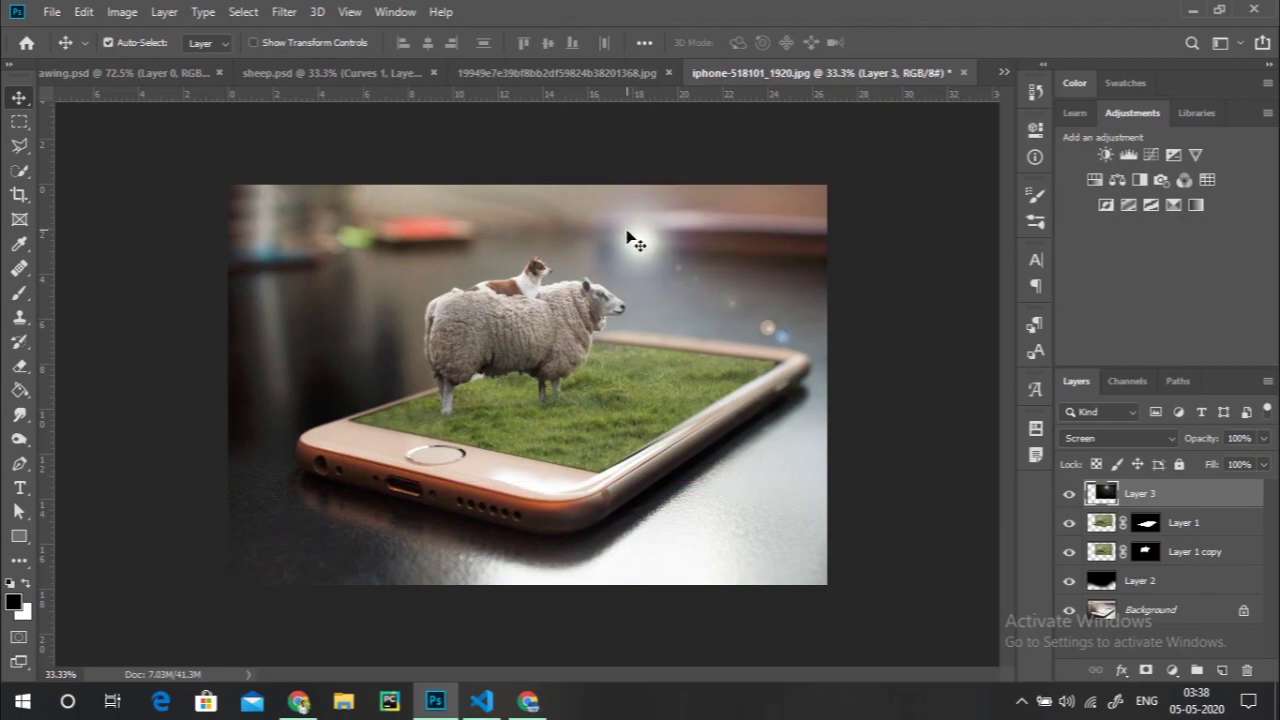
pyautogui.moveTo(634, 237); pyautogui.dragTo(627, 219)
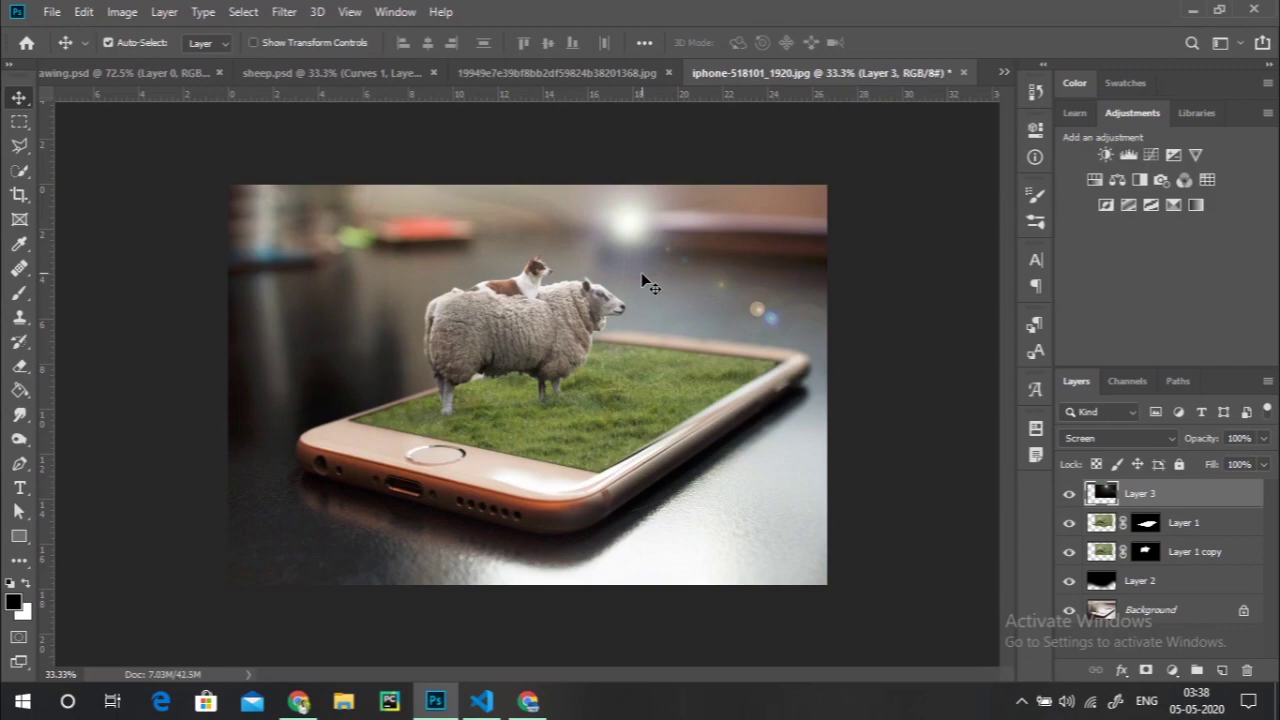
# - Convert the flare layer into a Smart Object
pyautogui.rightClick(1143, 492)
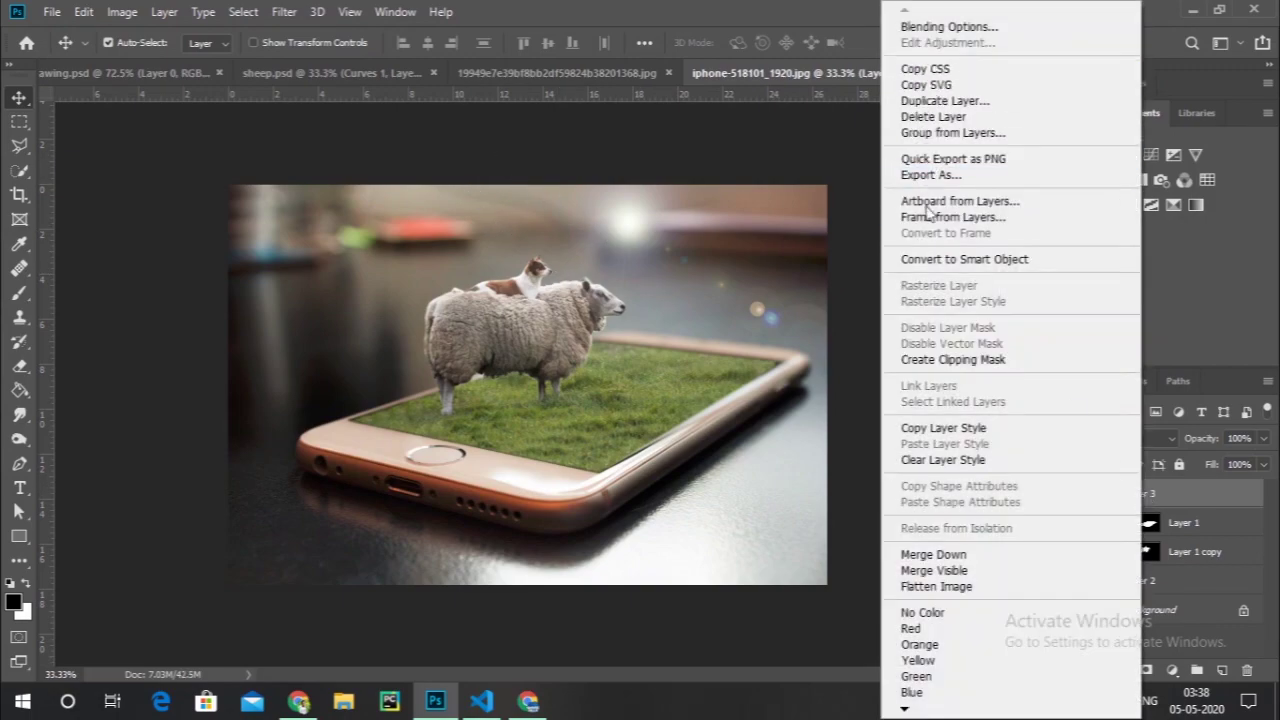
pyautogui.click(940, 259)
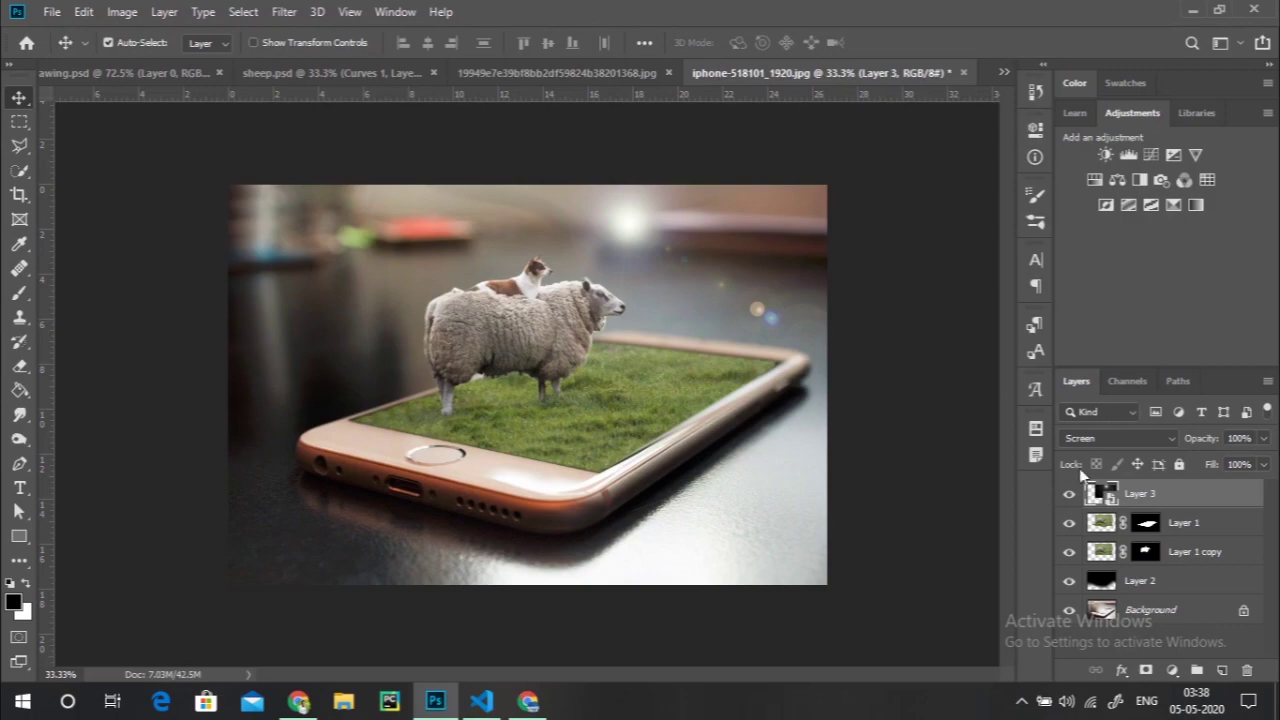
pyautogui.click(121, 12)
pyautogui.moveTo(151, 61)
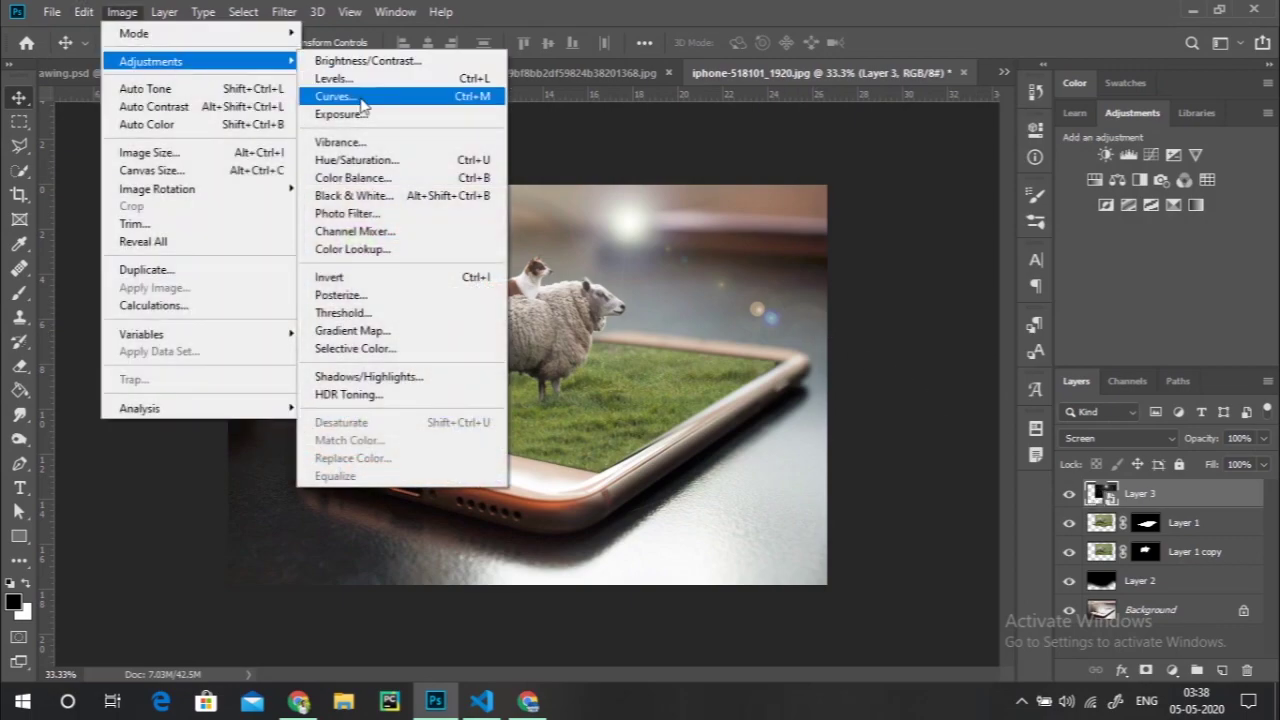
# - Apply a colorized Hue/Saturation smart filter to Layer 3: Hue +46, Saturation +77, Lightness -18
pyautogui.click(383, 163)
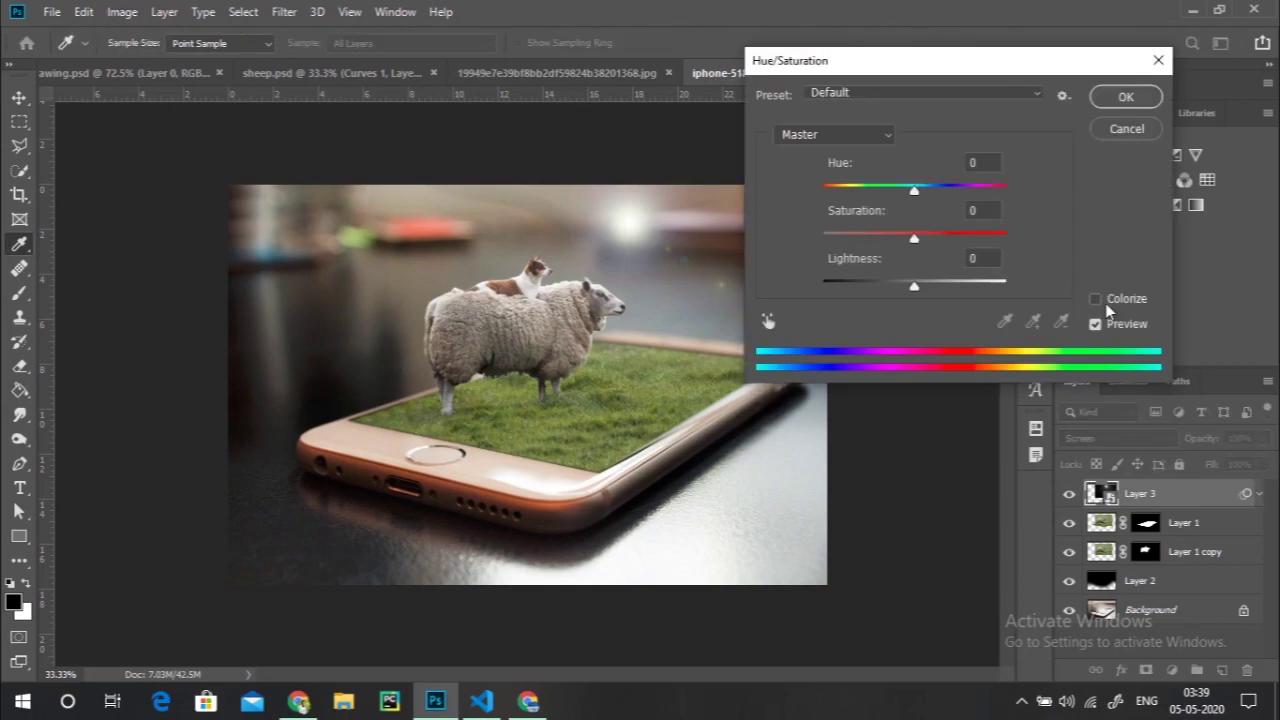
pyautogui.click(1096, 300)
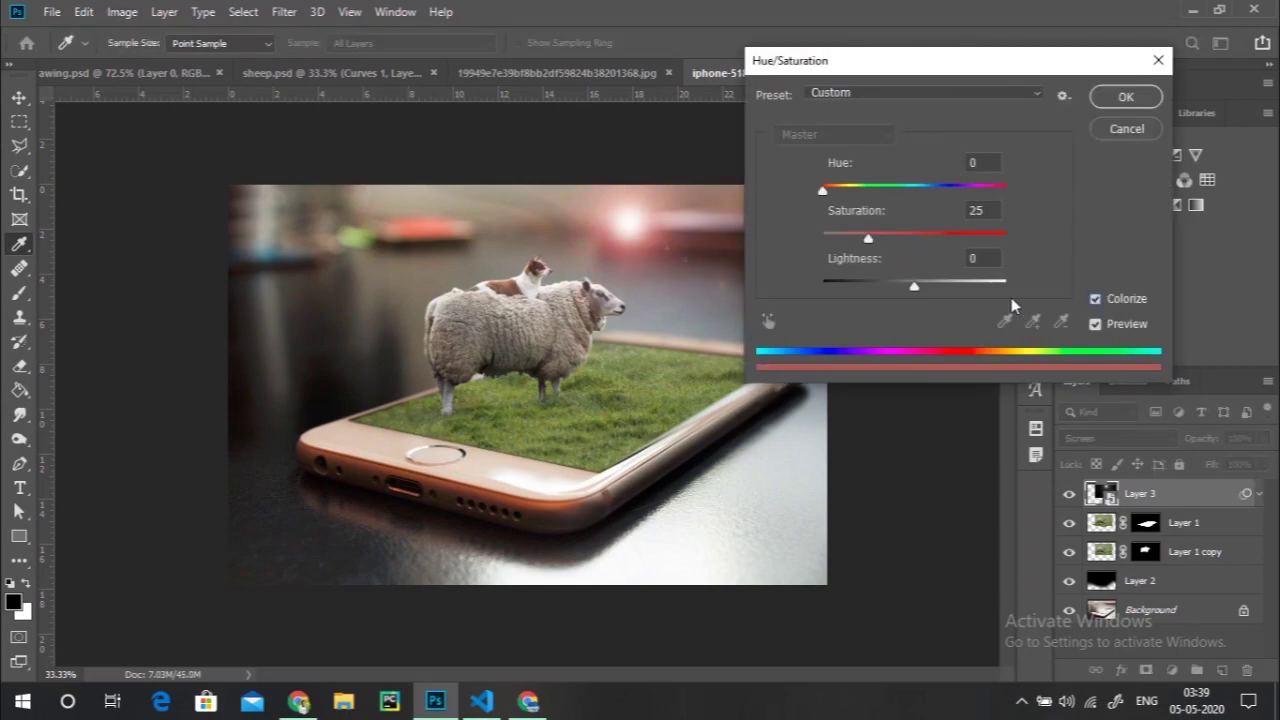
pyautogui.click(1095, 299)
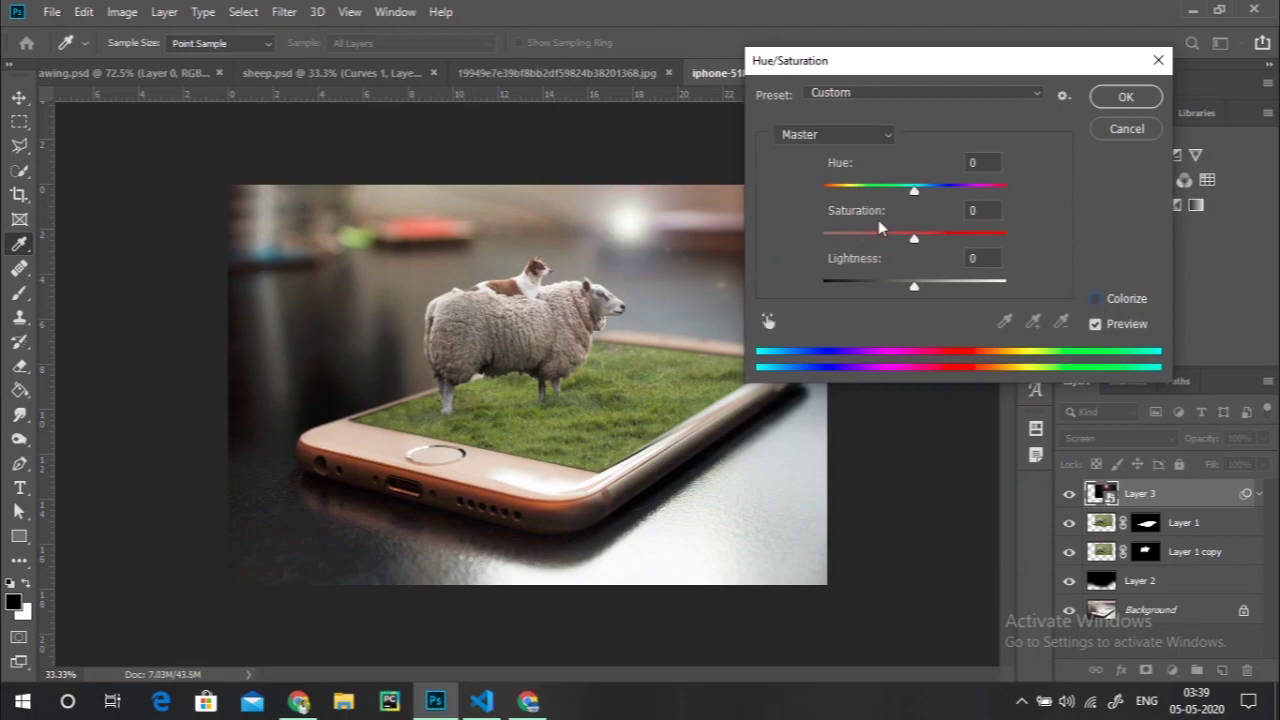
pyautogui.moveTo(913, 192)
pyautogui.mouseDown()
pyautogui.moveTo(860, 192)
pyautogui.moveTo(939, 244)
pyautogui.mouseUp()
pyautogui.moveTo(914, 285)
pyautogui.mouseDown()
pyautogui.moveTo(1006, 283)
pyautogui.moveTo(906, 287)
pyautogui.mouseUp()
pyautogui.click(1096, 299)
pyautogui.click(870, 240)
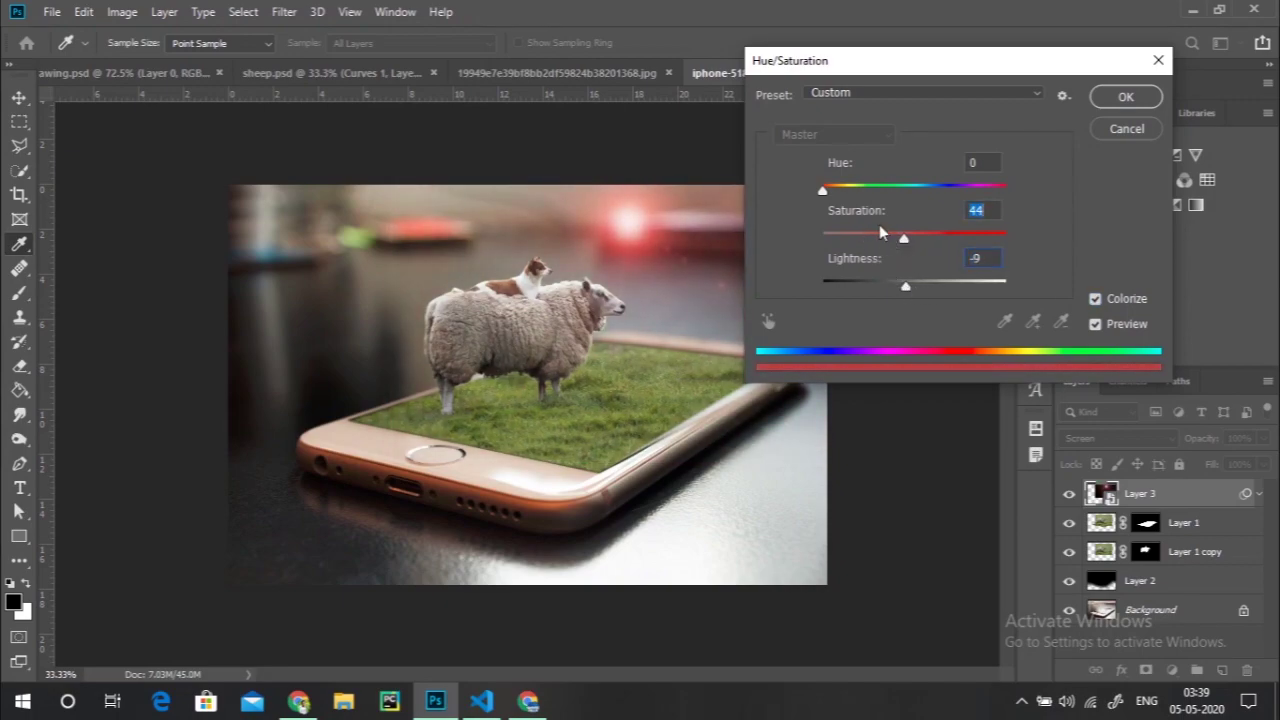
pyautogui.moveTo(826, 192)
pyautogui.mouseDown()
pyautogui.moveTo(860, 191)
pyautogui.moveTo(846, 192)
pyautogui.mouseUp()
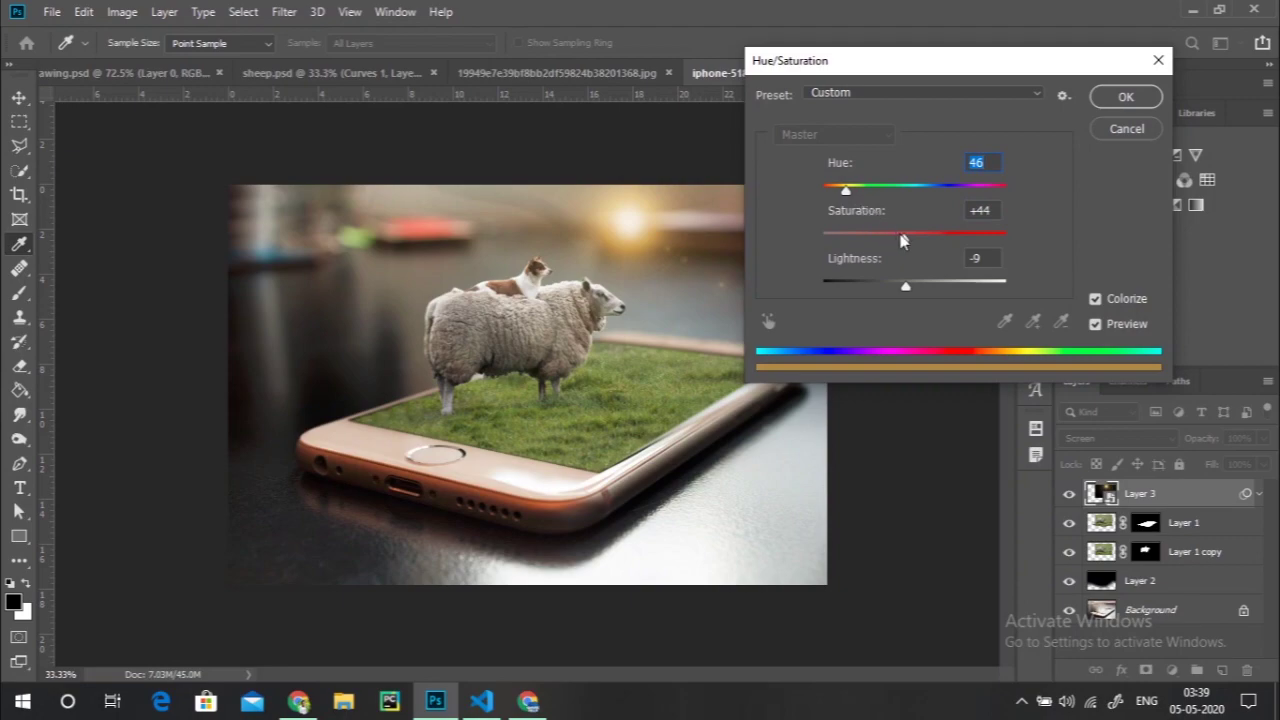
pyautogui.moveTo(904, 238); pyautogui.dragTo(965, 240)
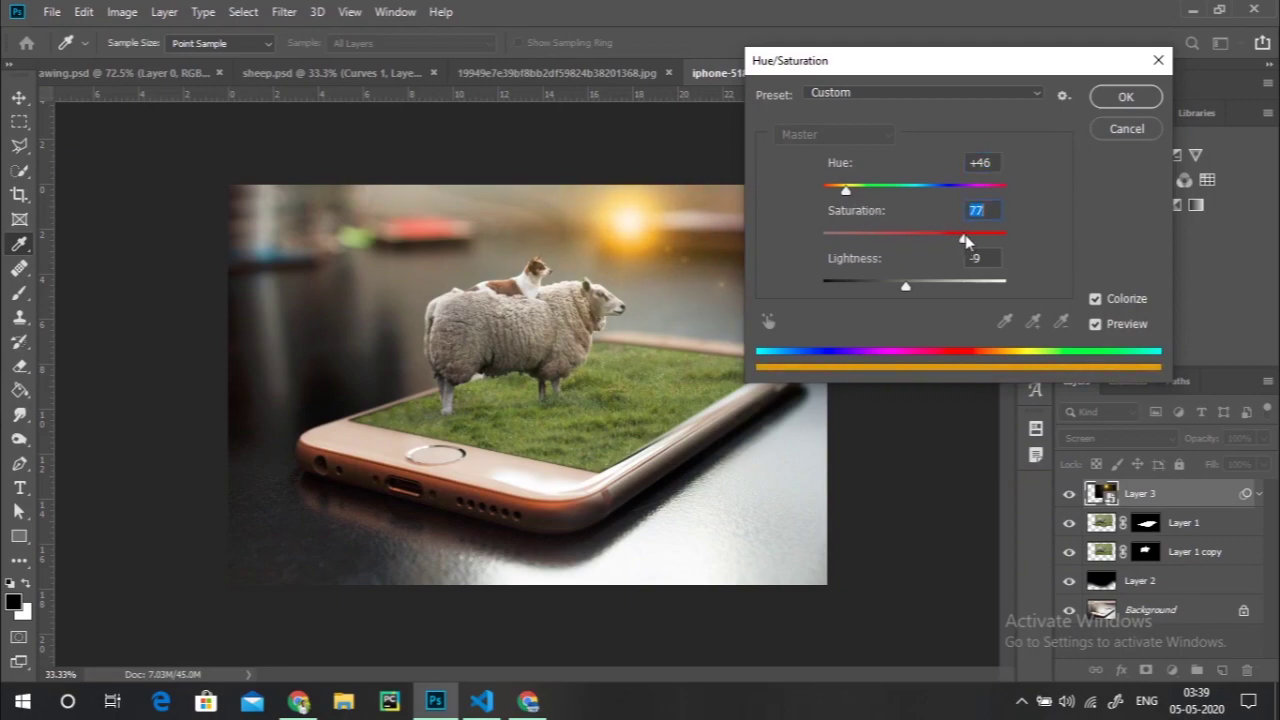
pyautogui.moveTo(895, 286); pyautogui.dragTo(899, 288)
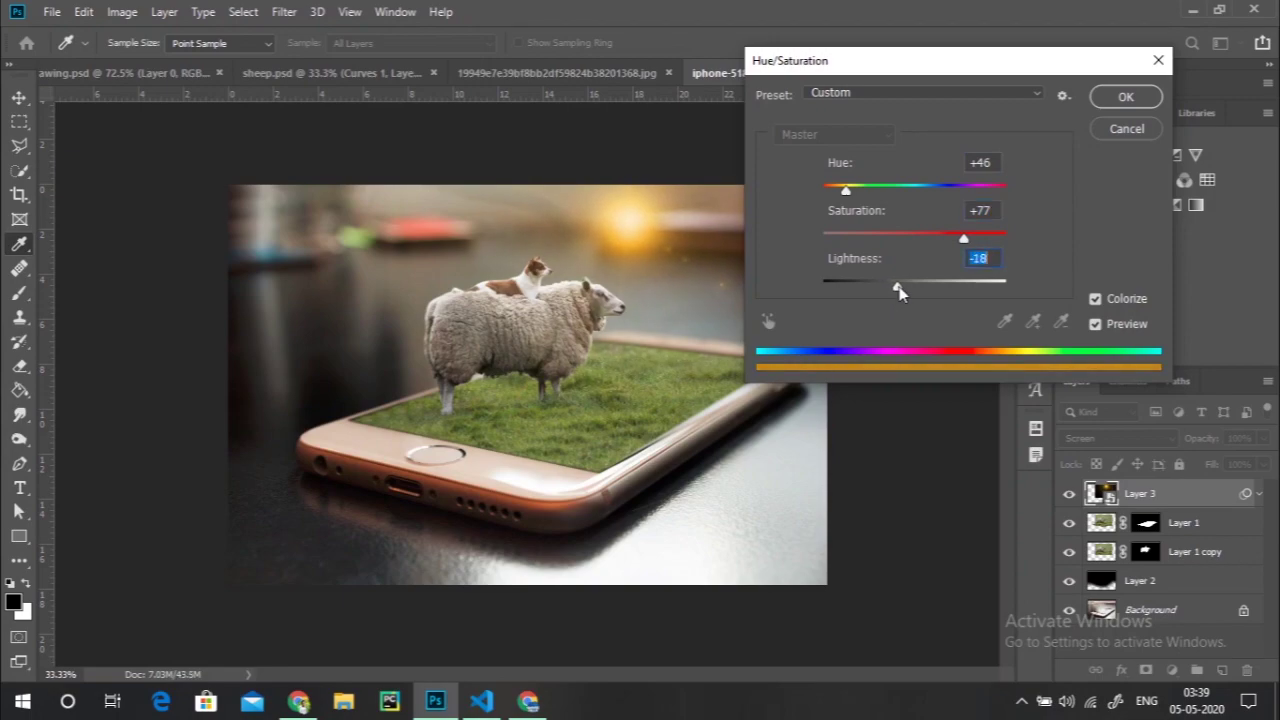
pyautogui.click(1118, 96)
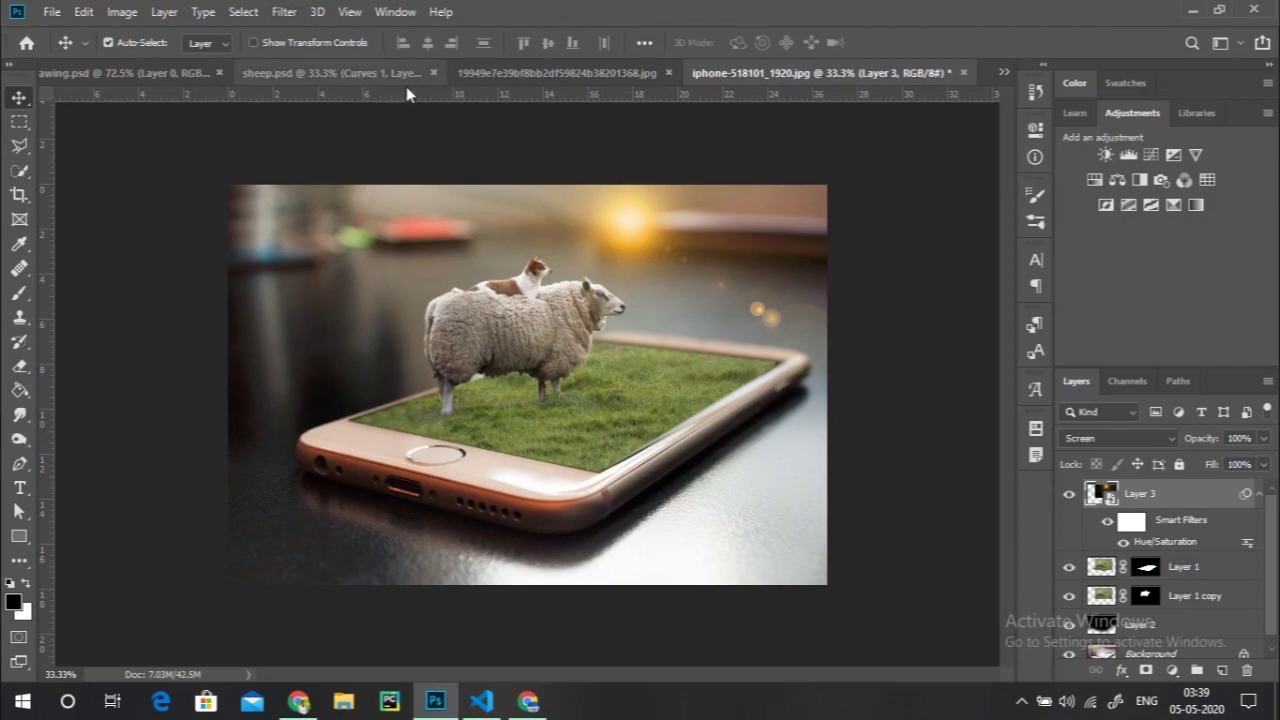
# - Blur the flare layer with a Gaussian Blur of 29.1-pixel radius
pyautogui.click(383, 75)
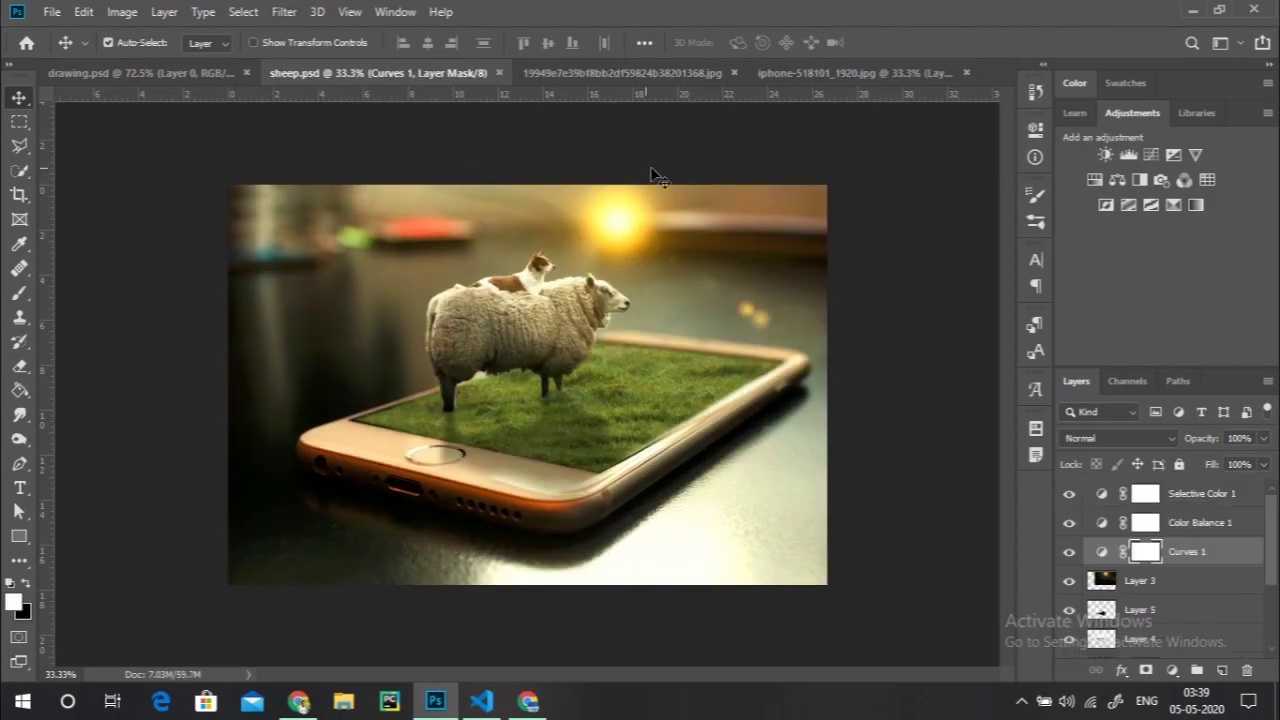
pyautogui.click(802, 72)
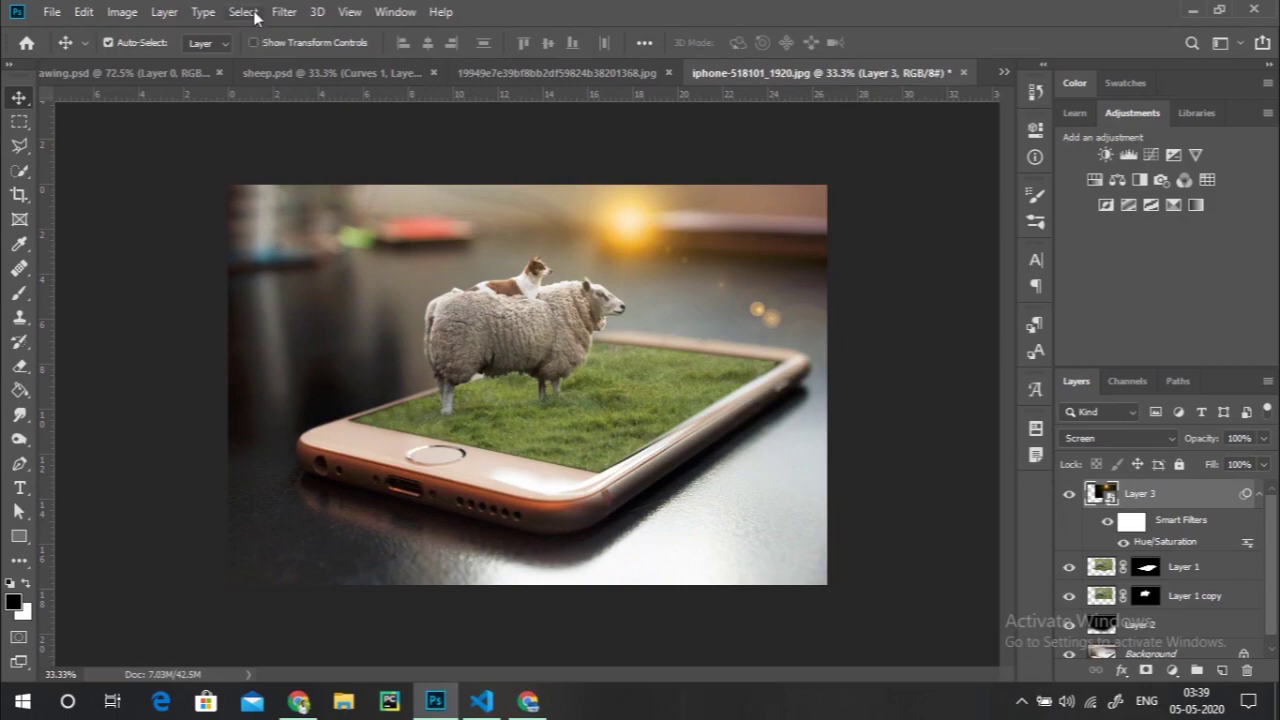
pyautogui.click(278, 12)
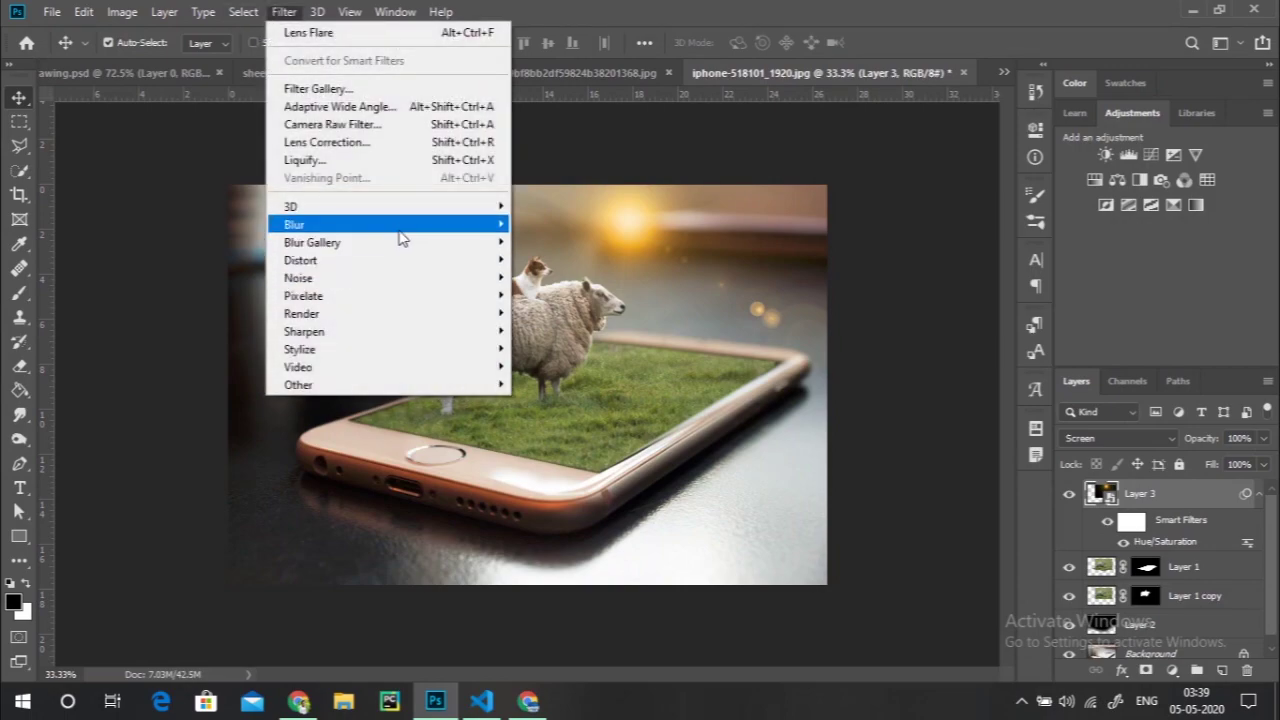
pyautogui.moveTo(390, 224)
pyautogui.click(553, 294)
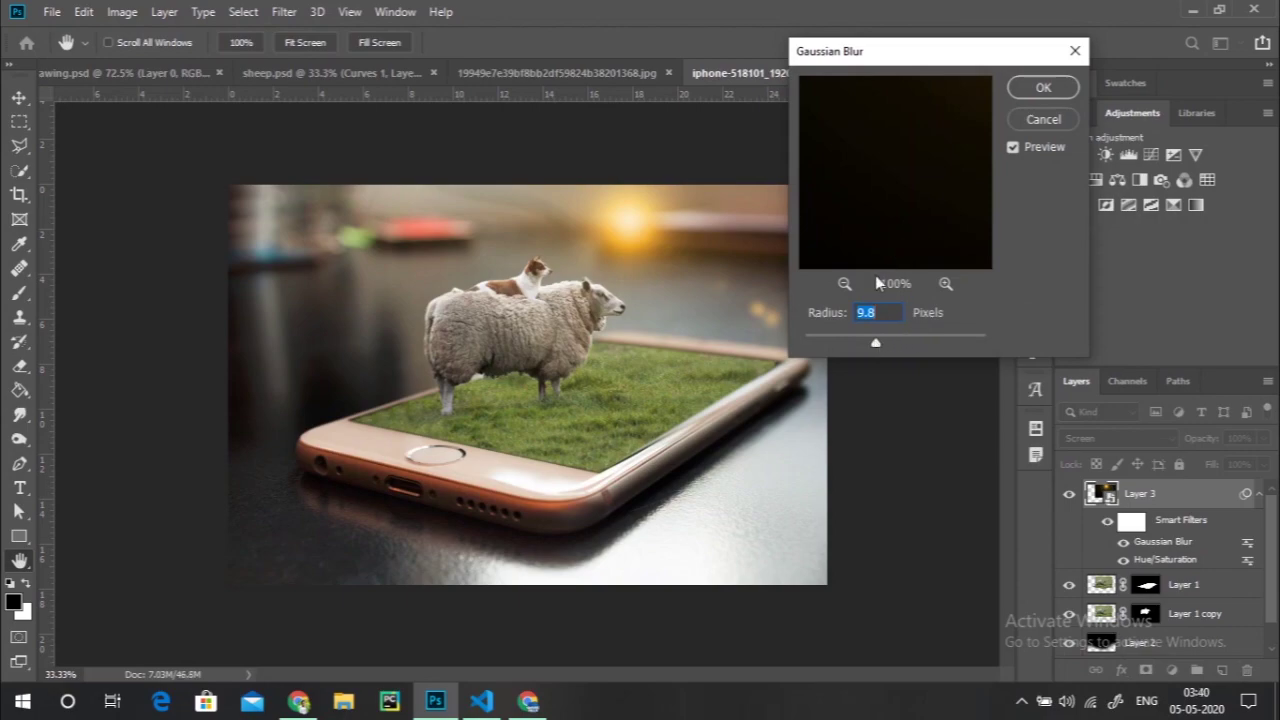
pyautogui.click(844, 284)
pyautogui.click(844, 284)
pyautogui.click(844, 284)
pyautogui.click(844, 284)
pyautogui.click(844, 284)
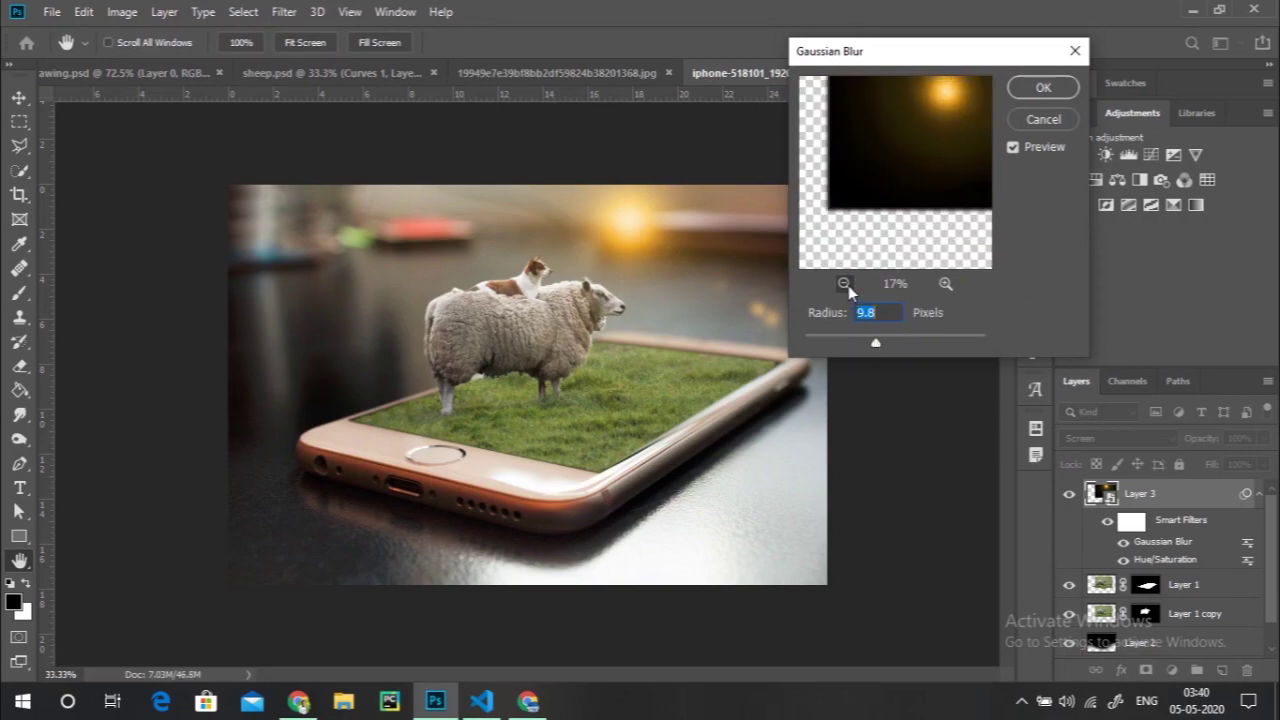
pyautogui.click(844, 284)
pyautogui.moveTo(913, 153); pyautogui.dragTo(897, 154)
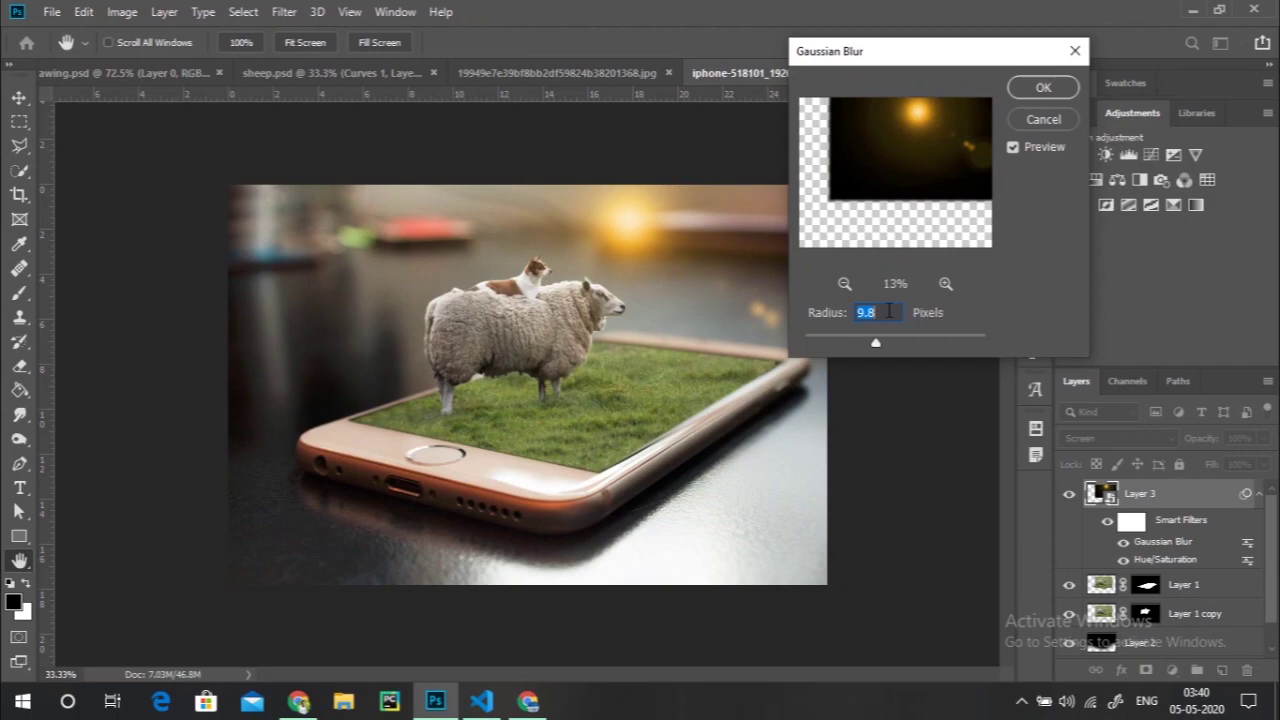
pyautogui.moveTo(876, 343)
pyautogui.mouseDown()
pyautogui.moveTo(889, 346)
pyautogui.moveTo(877, 346)
pyautogui.mouseUp()
pyautogui.click(1046, 87)
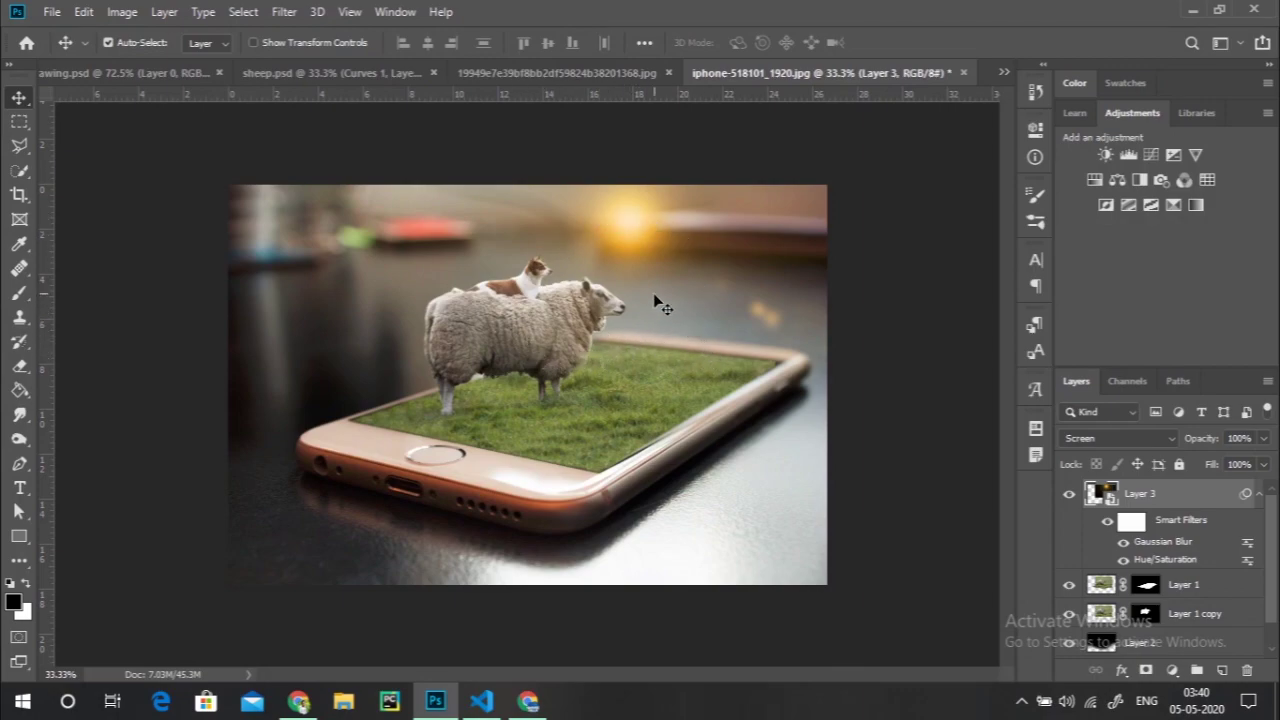
pyautogui.click(320, 70)
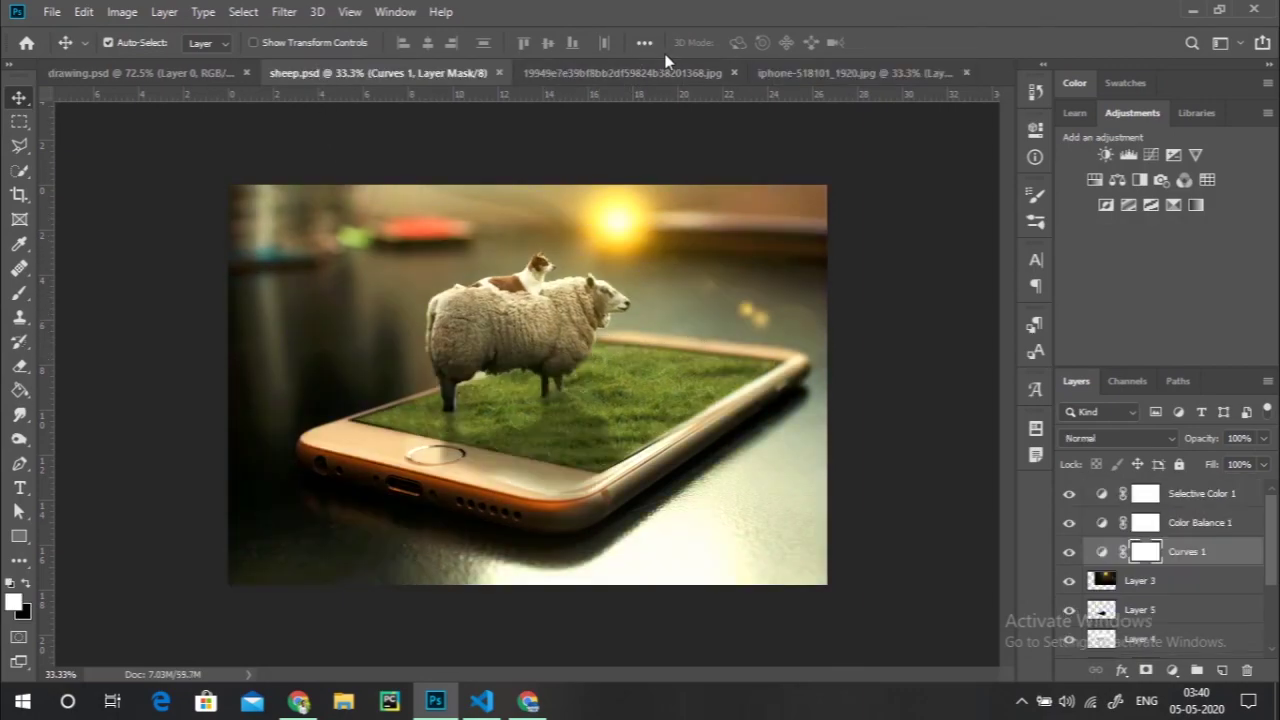
pyautogui.click(789, 66)
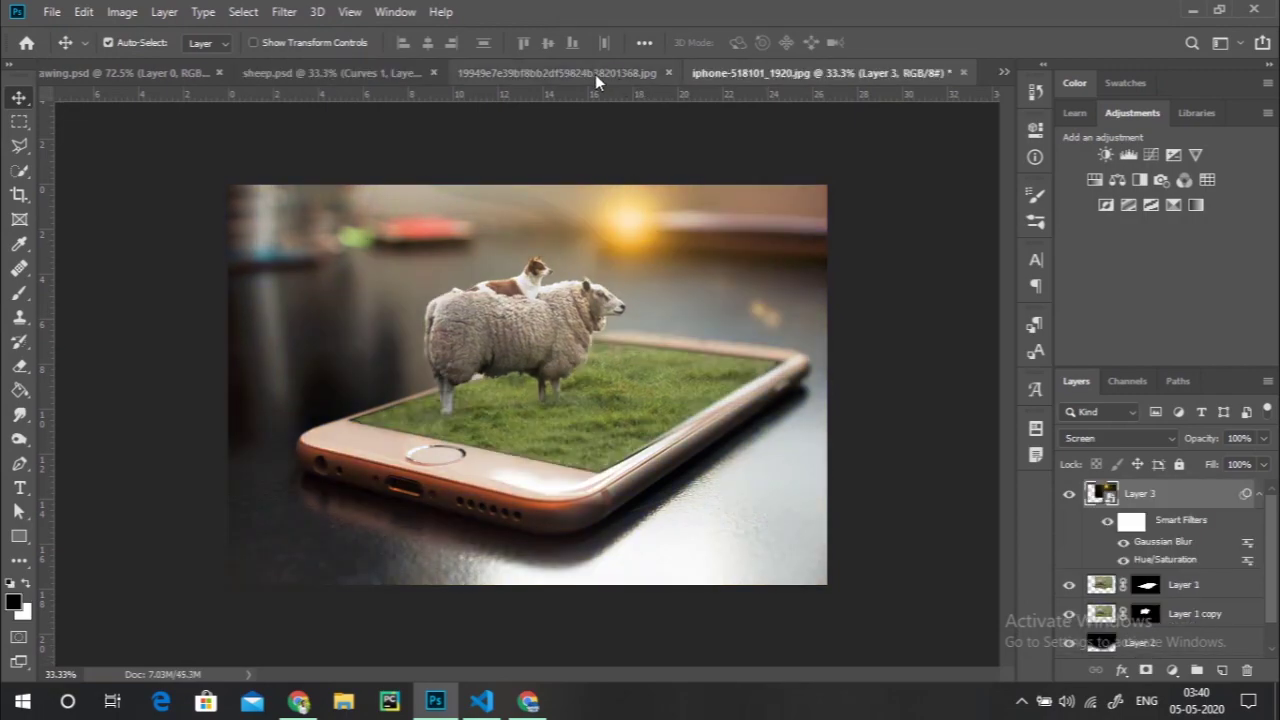
pyautogui.click(390, 72)
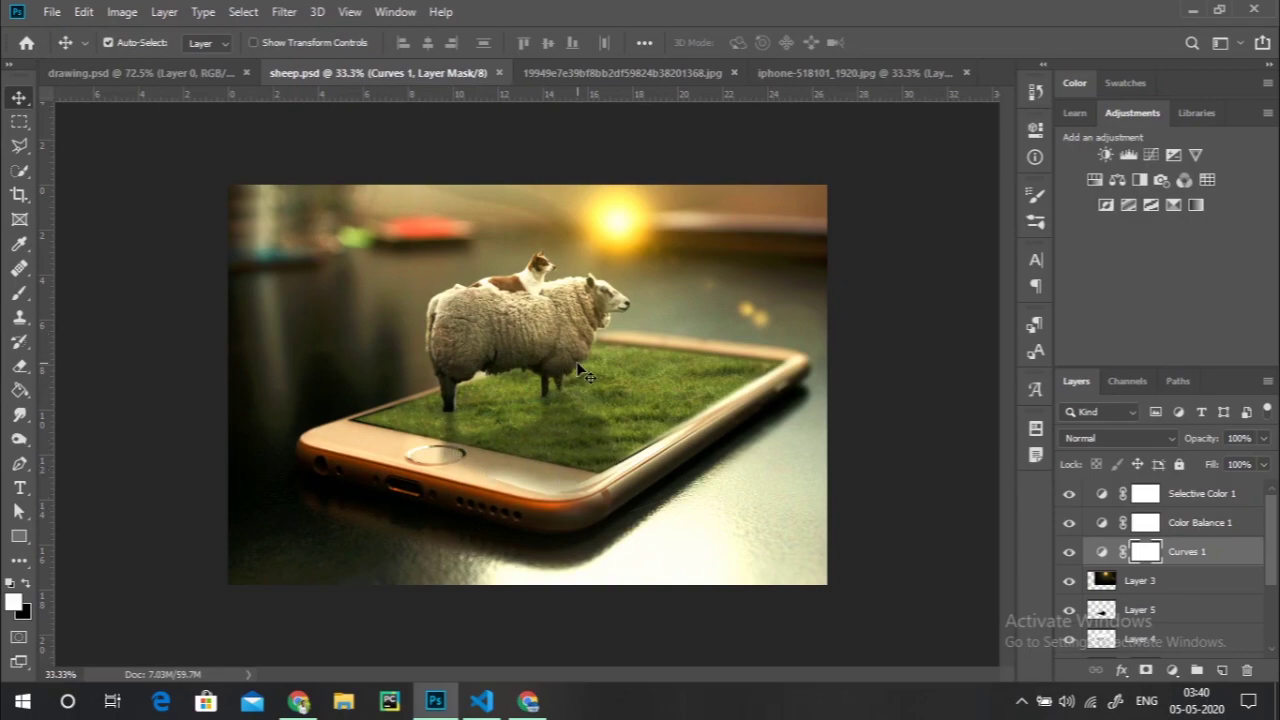
pyautogui.click(809, 76)
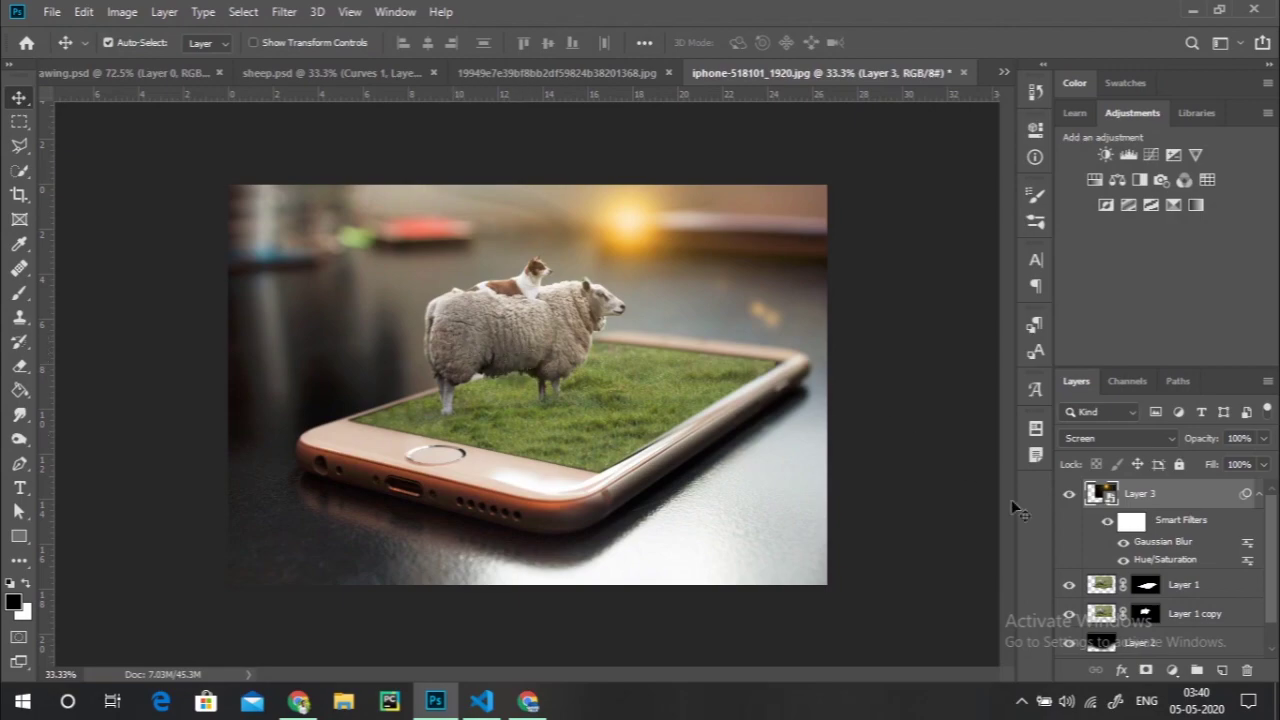
pyautogui.click(1145, 614)
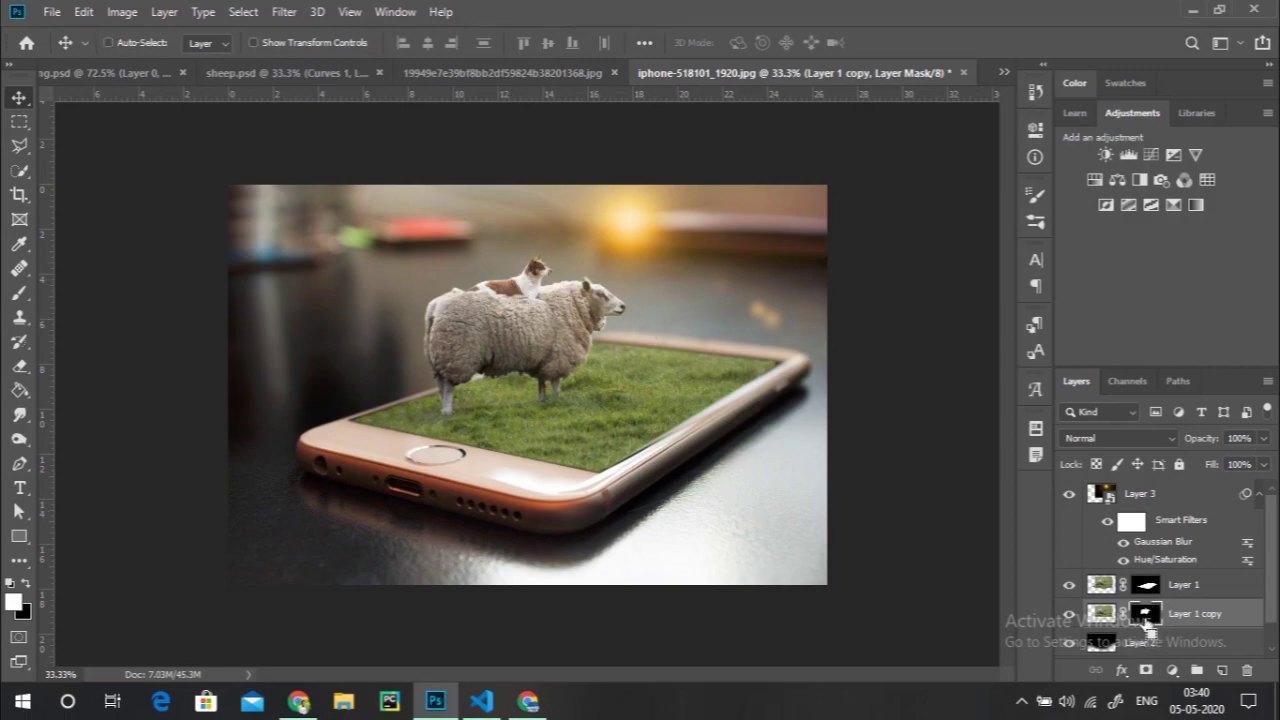
# - Load the sheep outline as a selection and fill a new layer with a dark-bottomed gradient
pyautogui.keyDown('ctrl'); pyautogui.click(1146, 616); pyautogui.keyUp('ctrl')
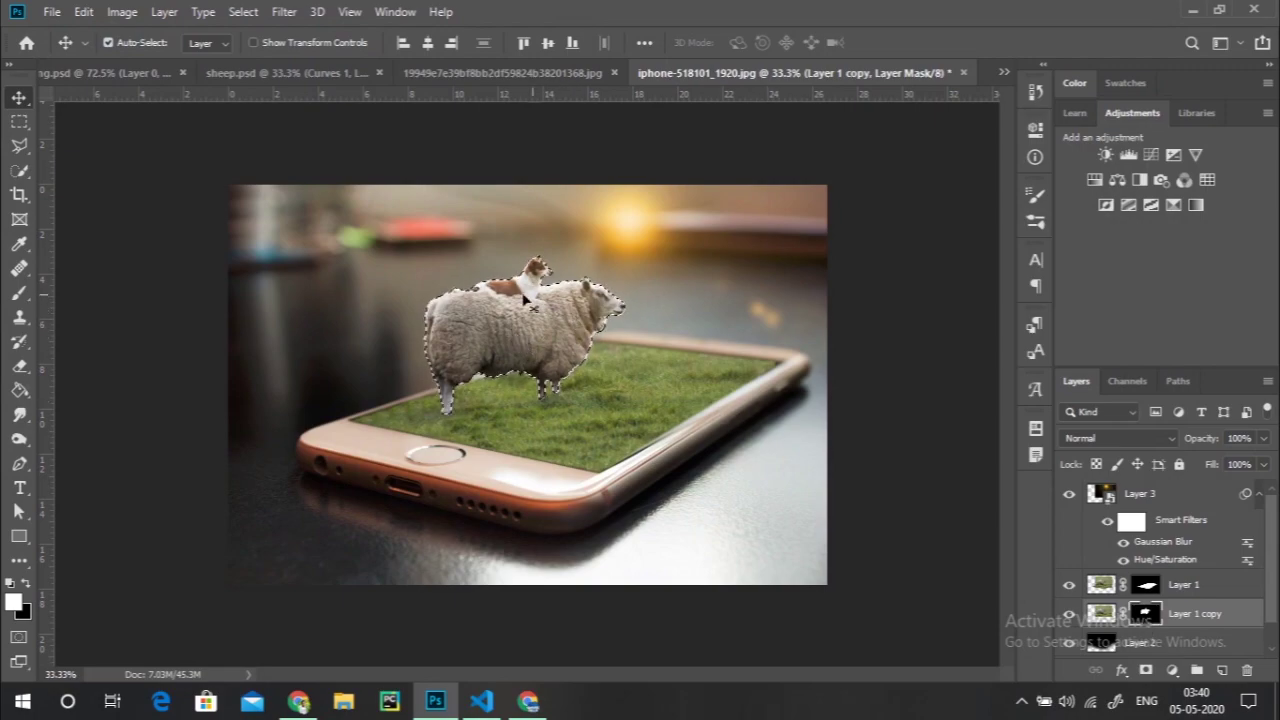
pyautogui.click(1168, 497)
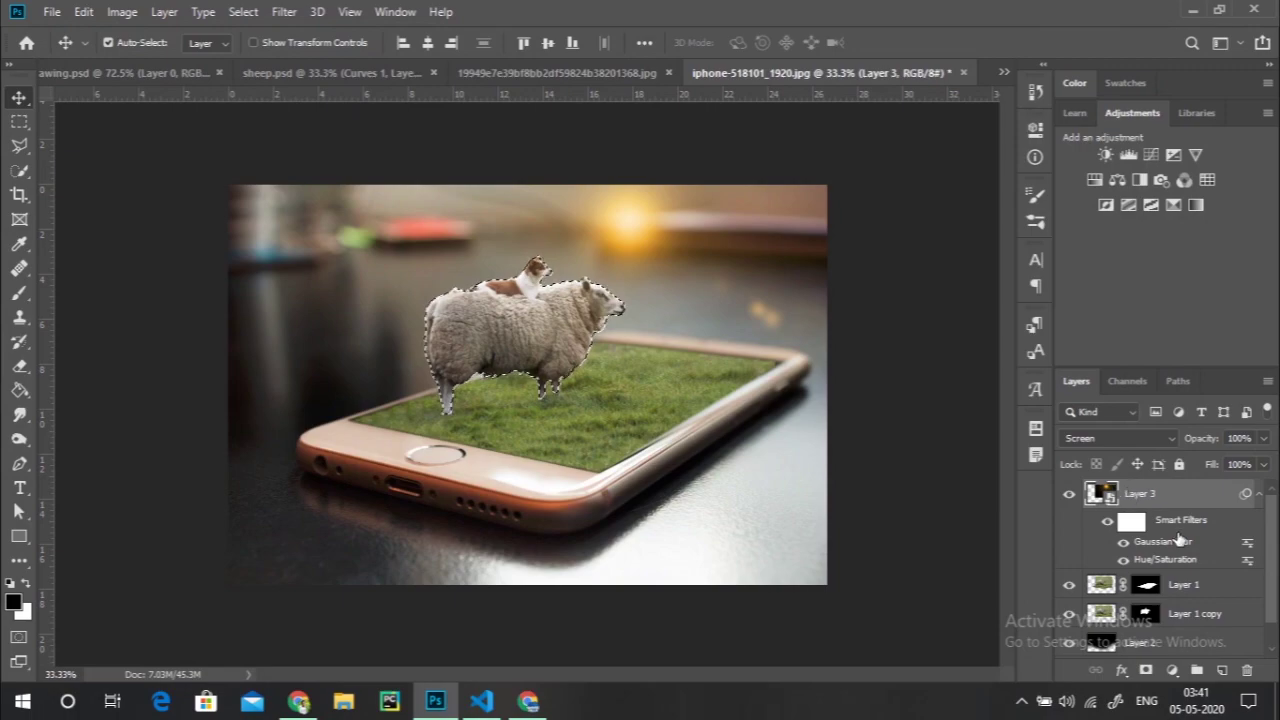
pyautogui.click(1222, 670)
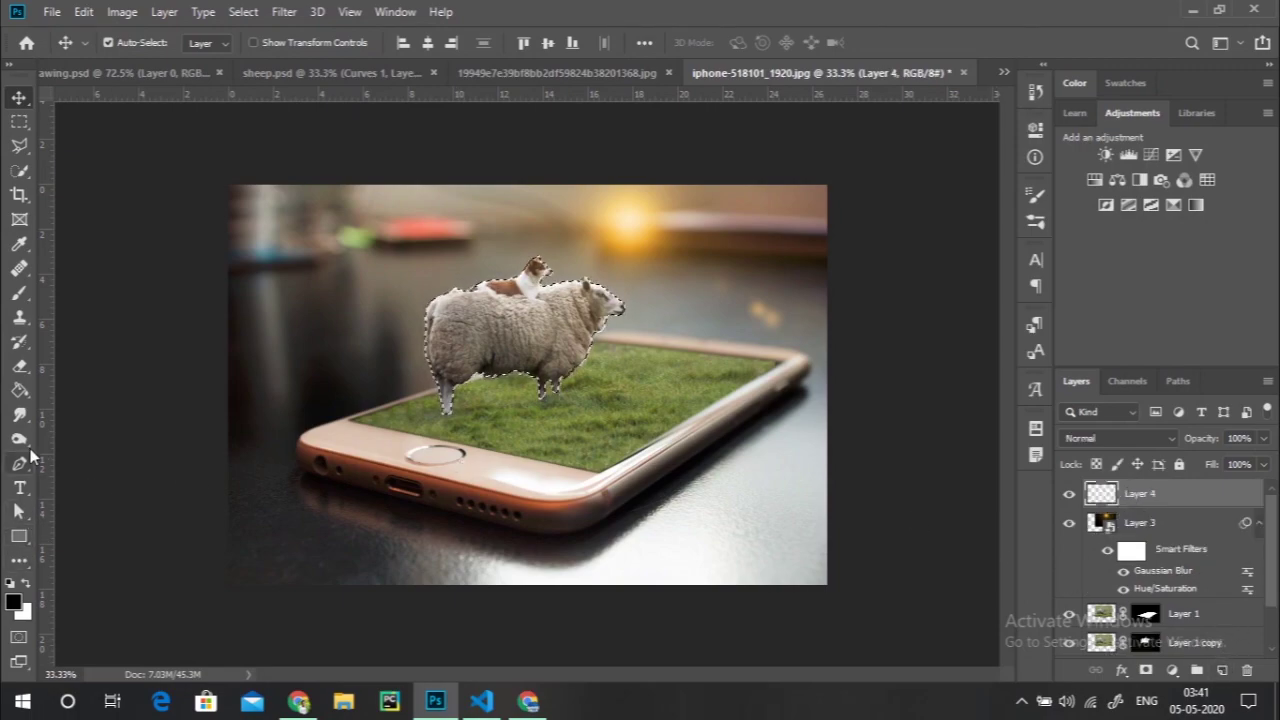
pyautogui.click(20, 391)
pyautogui.rightClick(22, 394)
pyautogui.click(52, 387)
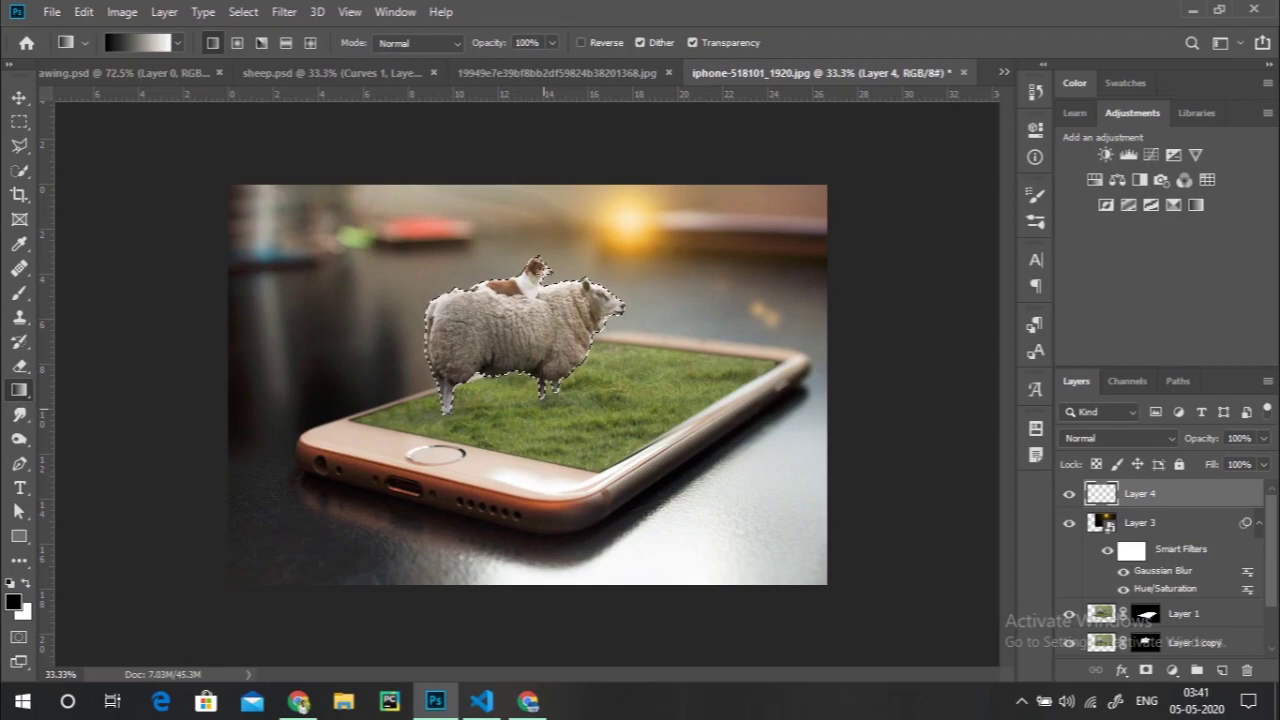
pyautogui.moveTo(525, 405); pyautogui.dragTo(525, 300)
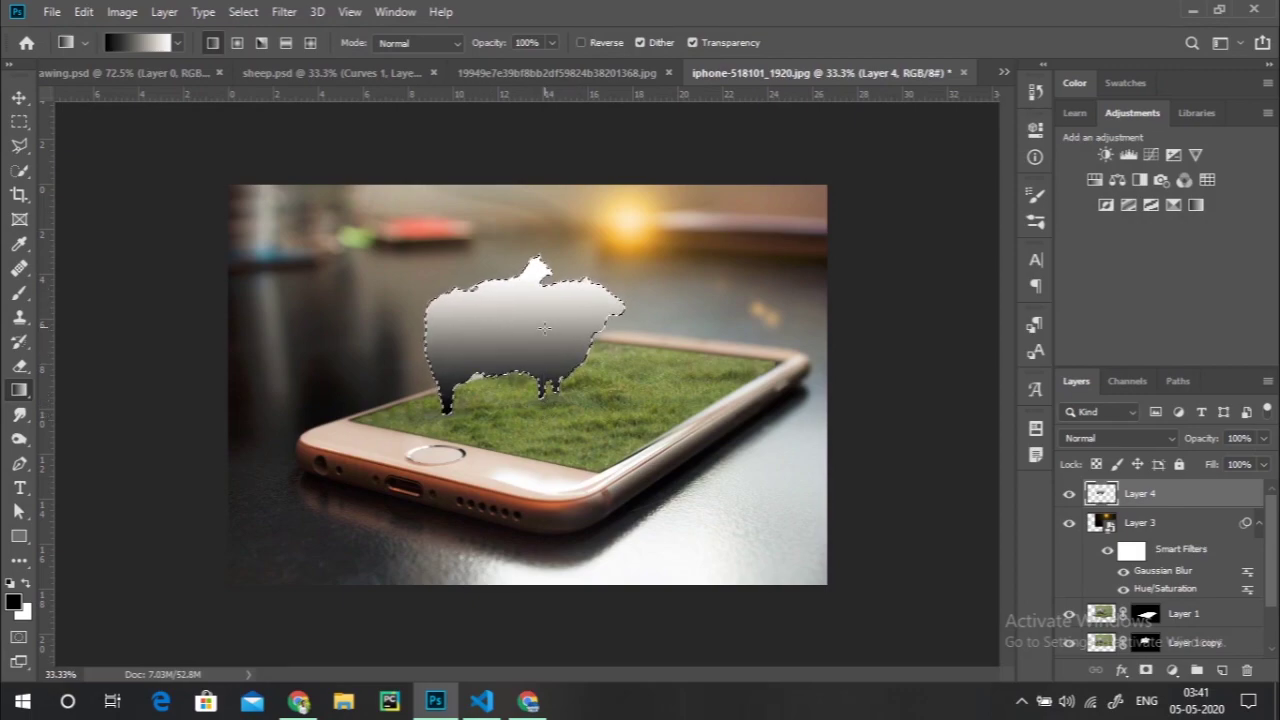
pyautogui.moveTo(545, 405); pyautogui.dragTo(545, 360)
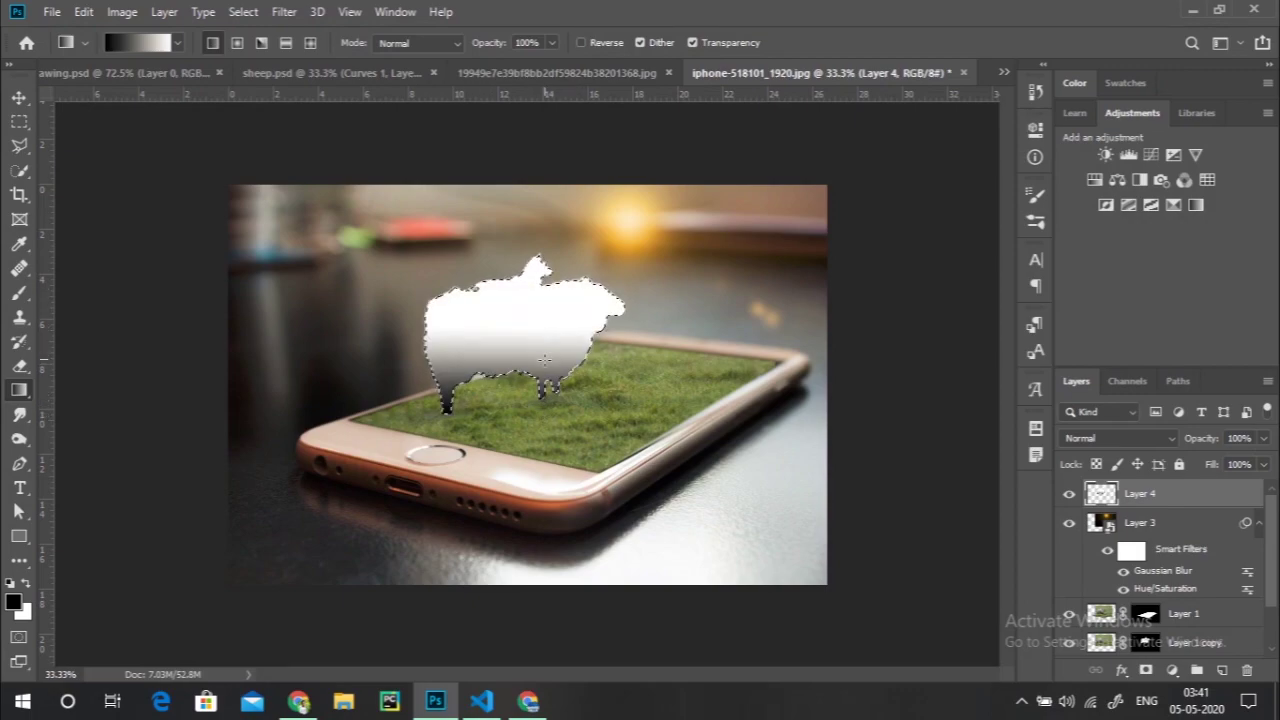
# - Set Layer 4 to Multiply blending at 67% opacity
pyautogui.click(1078, 440)
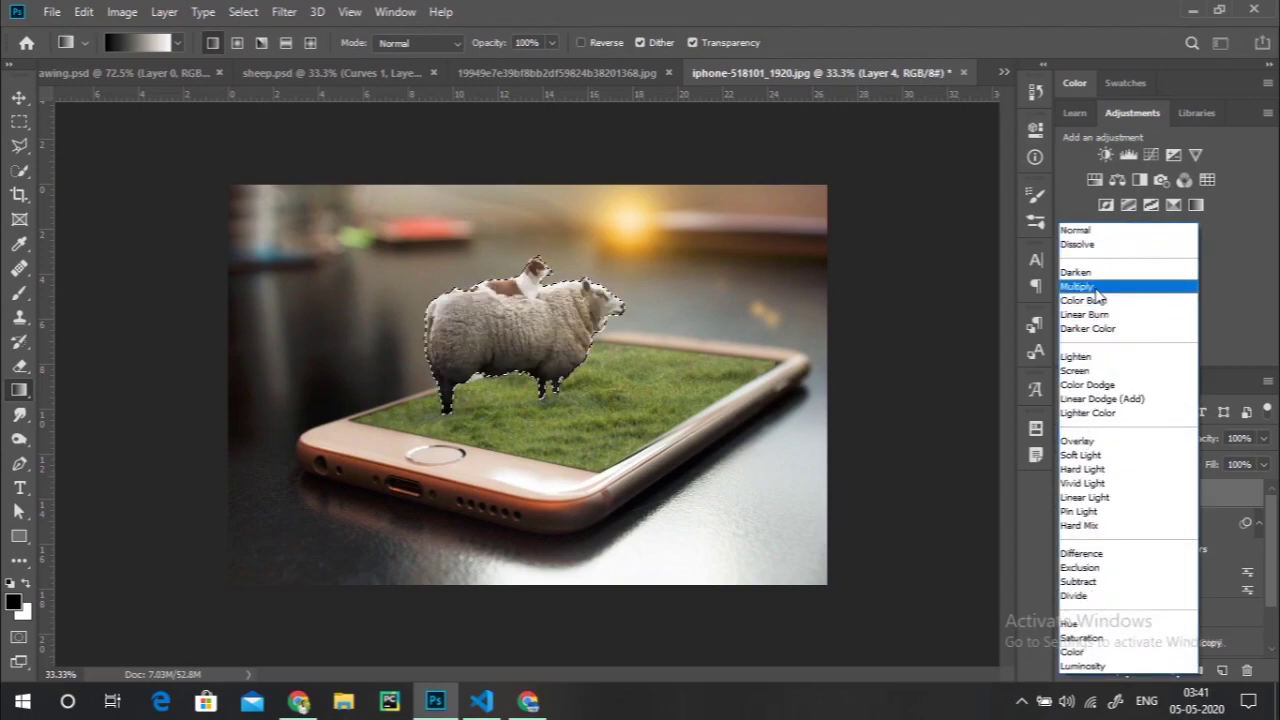
pyautogui.click(1097, 287)
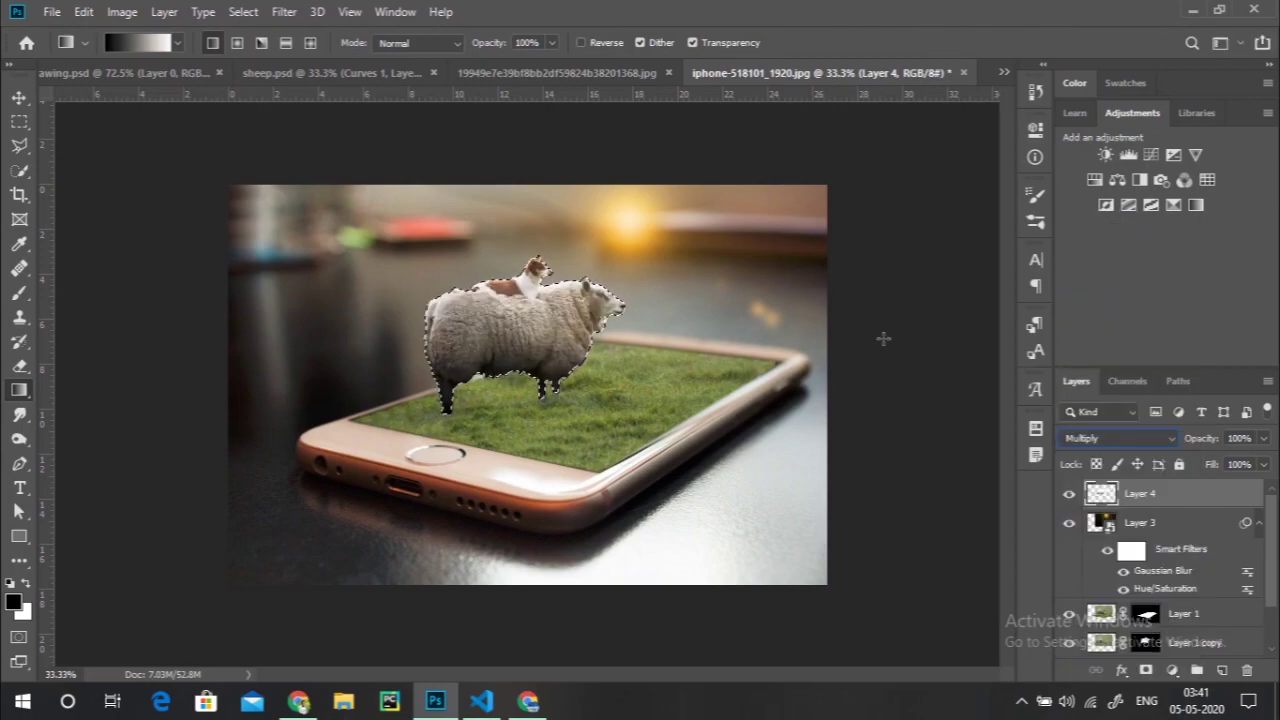
pyautogui.click(1262, 440)
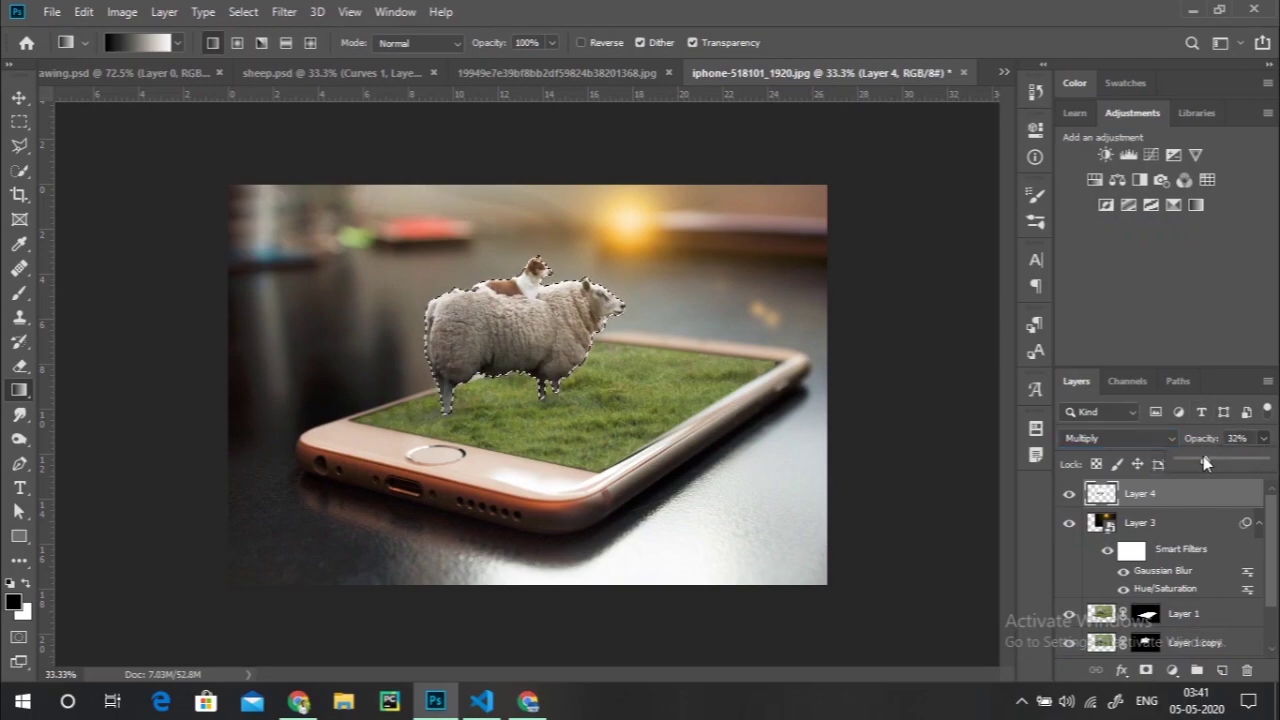
pyautogui.moveTo(1206, 461); pyautogui.dragTo(1238, 460)
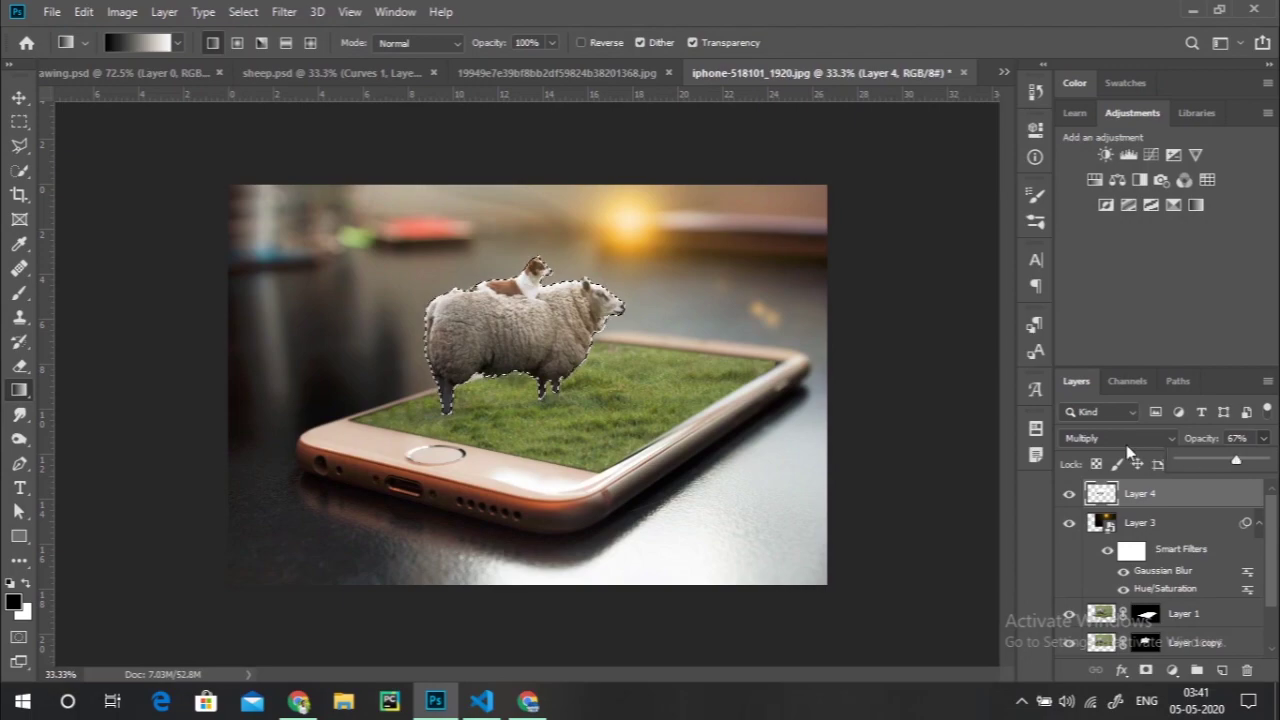
# - Toggle Layer 4's visibility to compare the sheep with and without the shading
pyautogui.click(19, 97)
pyautogui.press('ctrl')
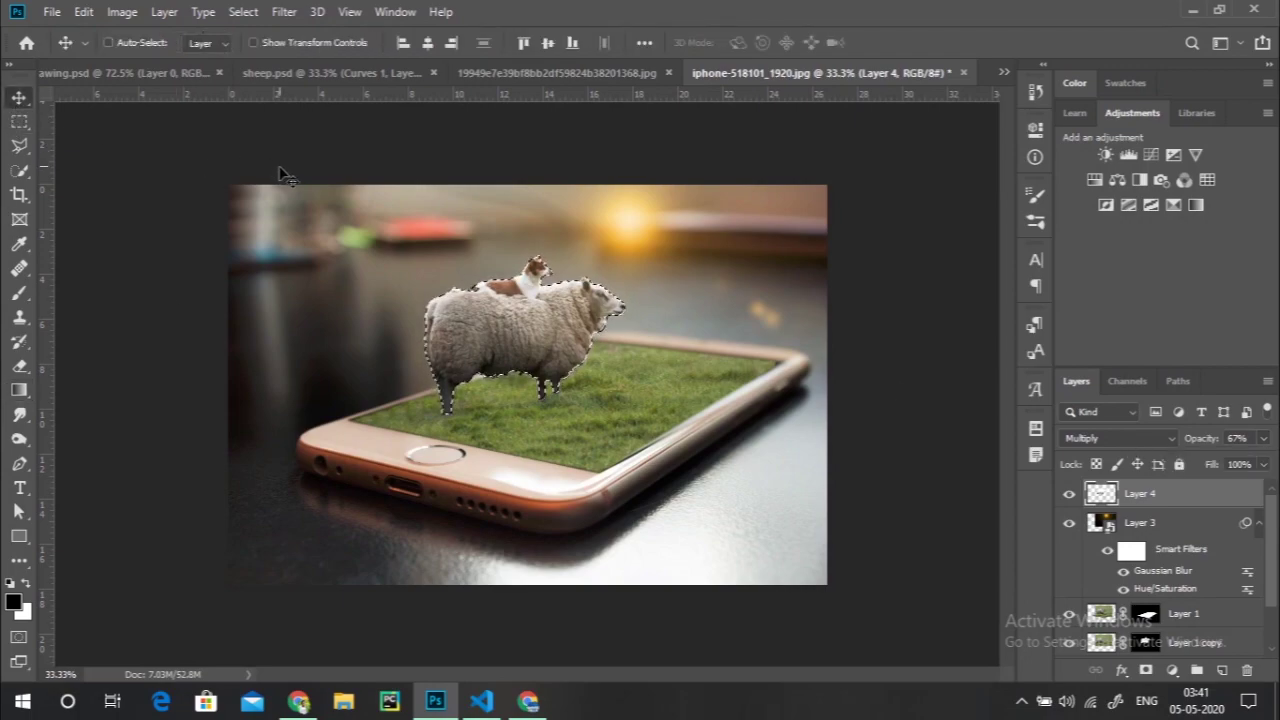
pyautogui.press('ctrl')
pyautogui.click(1069, 494)
pyautogui.click(1069, 494)
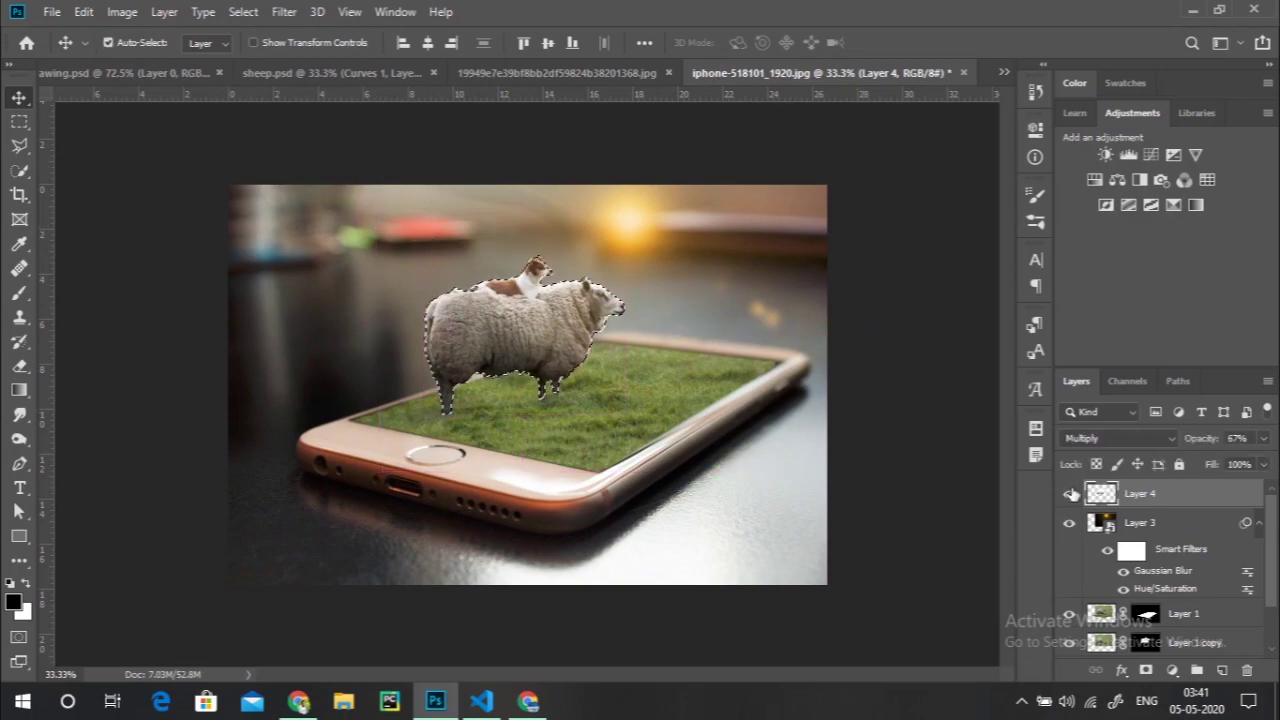
pyautogui.click(1069, 494)
pyautogui.click(1069, 494)
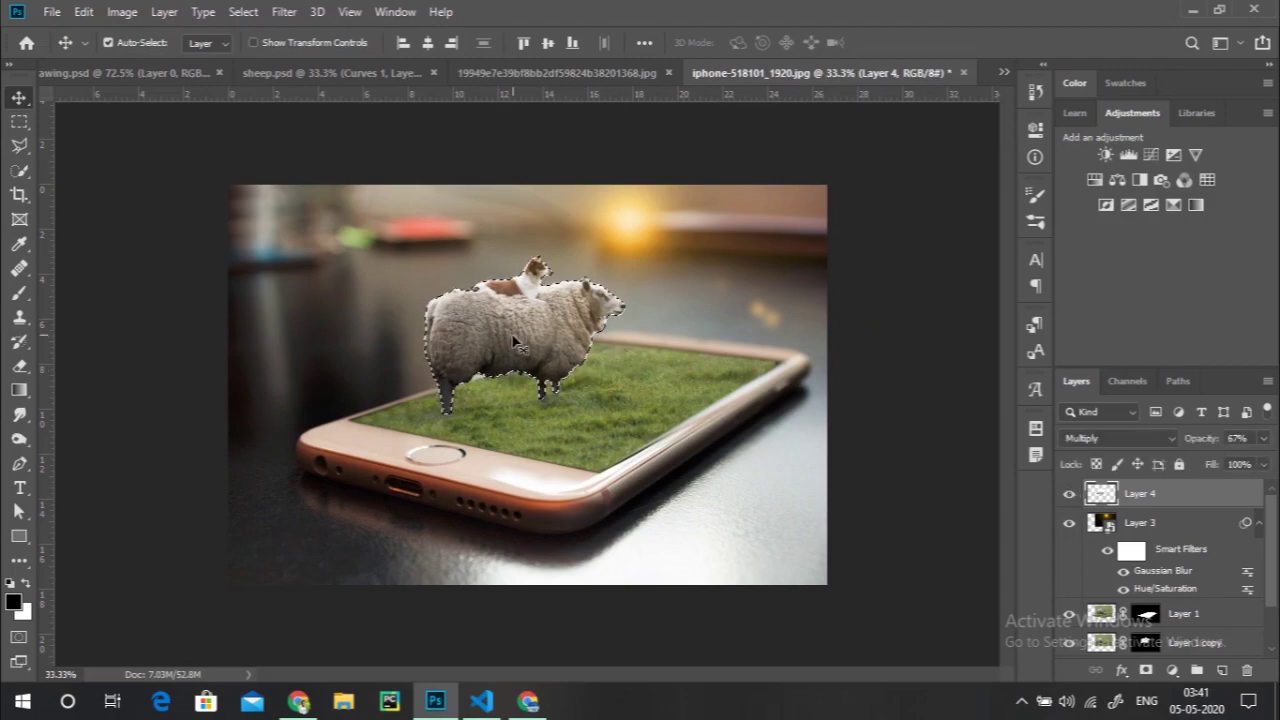
pyautogui.click(1071, 494)
pyautogui.click(1071, 494)
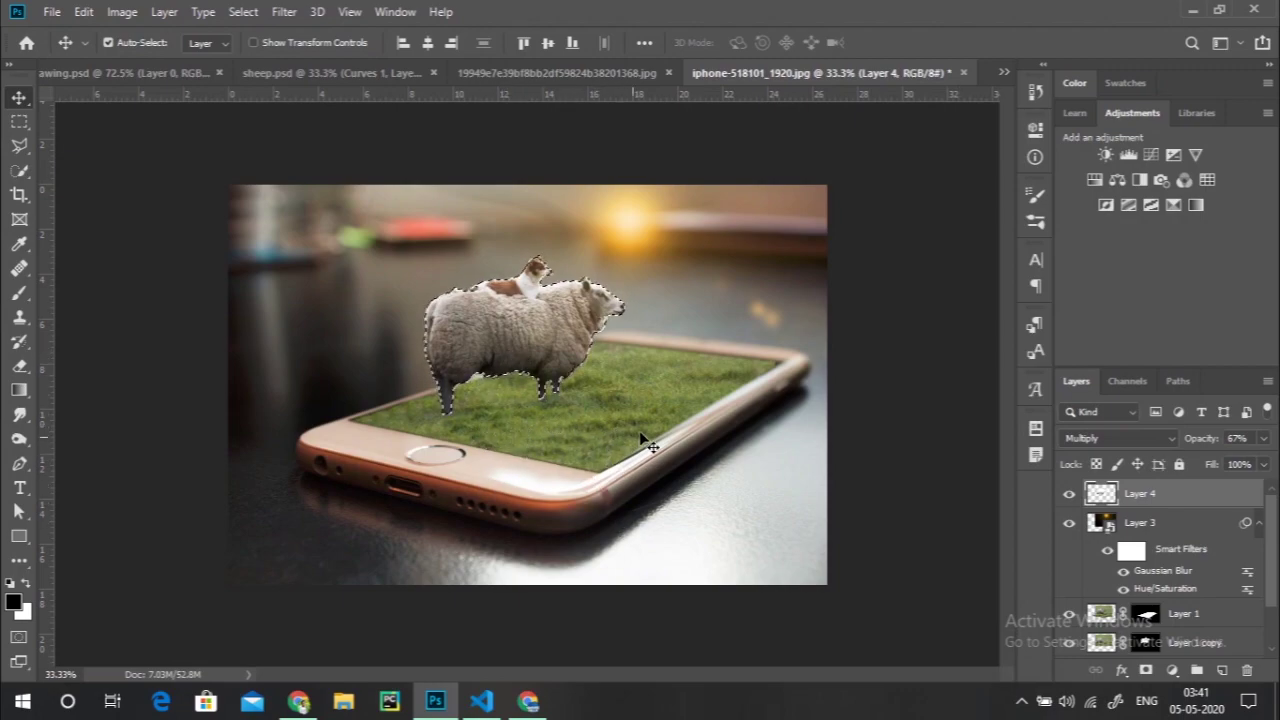
# - Fill the sheep selection with solid black on a new Layer 5, then deselect
pyautogui.click(1219, 671)
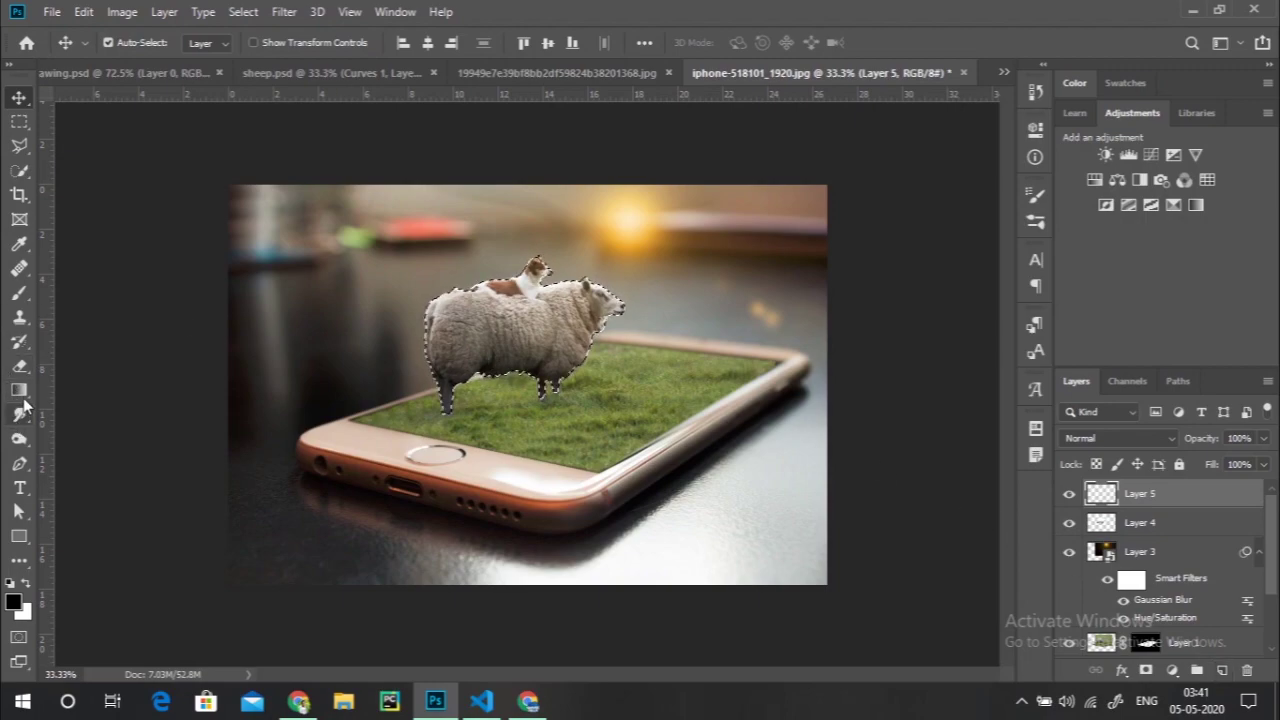
pyautogui.moveTo(19, 389); pyautogui.dragTo(80, 420)
pyautogui.click(80, 415)
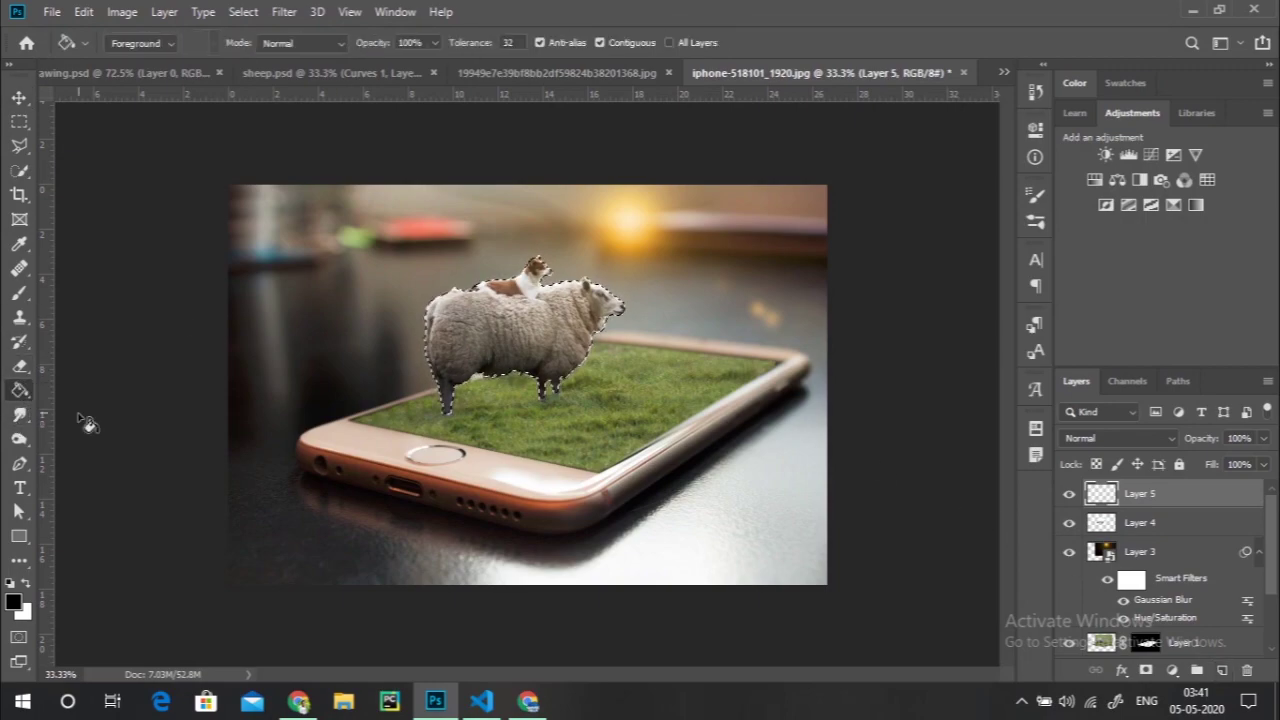
pyautogui.click(480, 322)
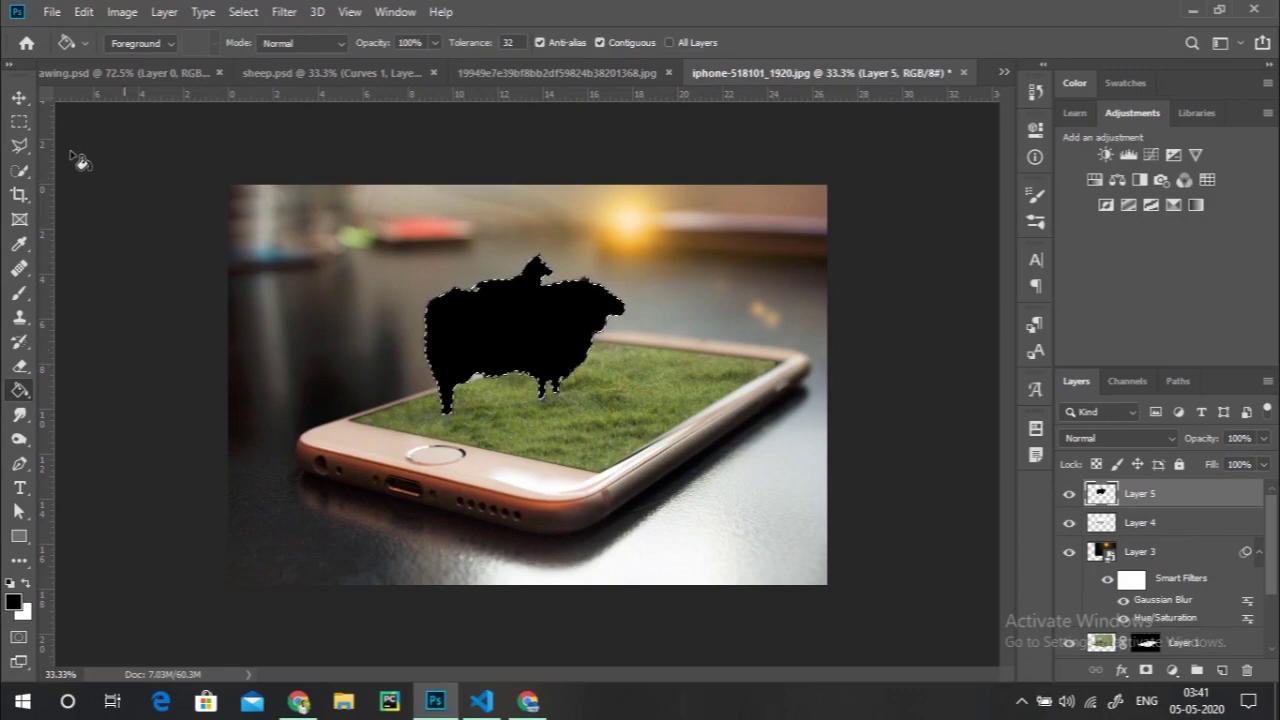
pyautogui.click(19, 97)
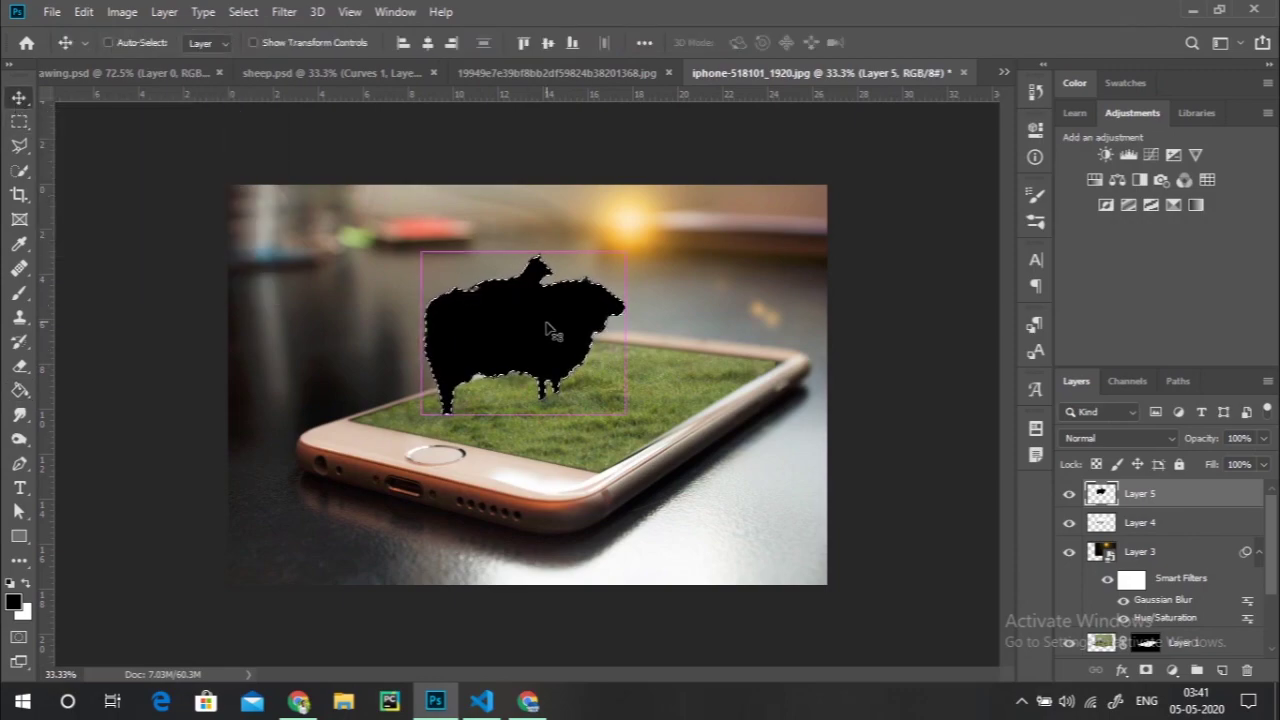
pyautogui.hotkey('ctrl', 'd')
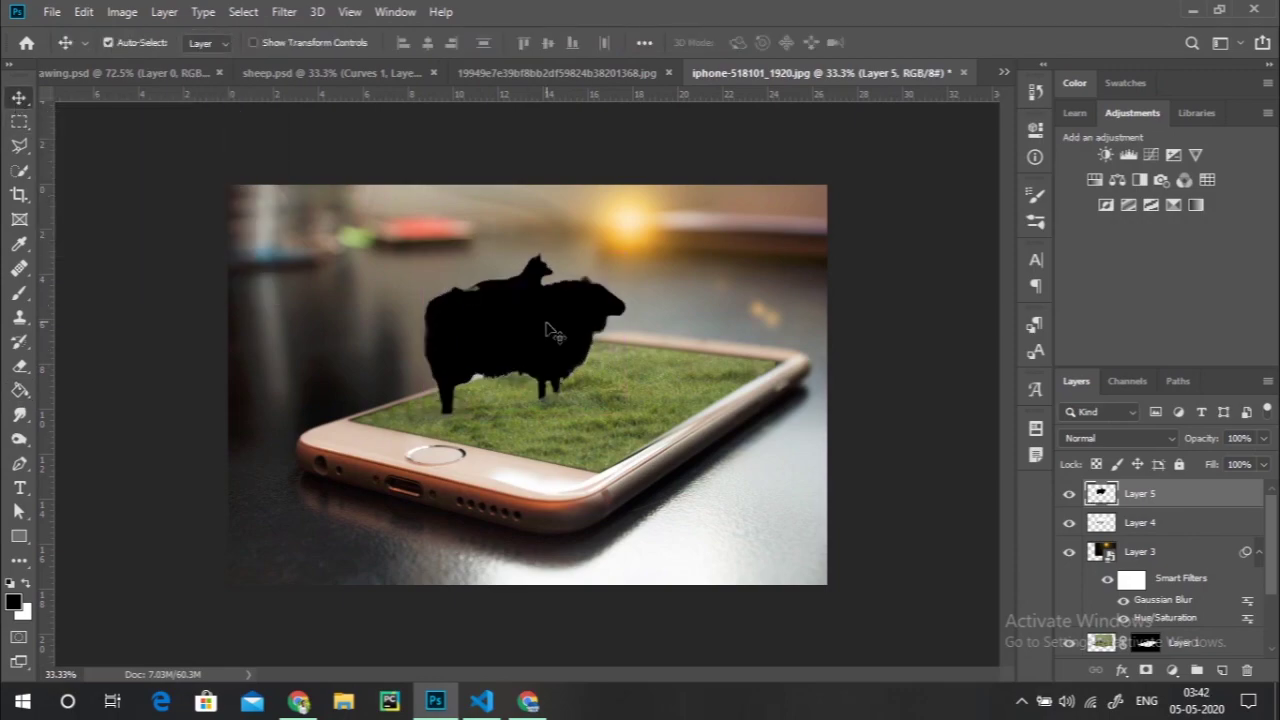
pyautogui.press('ctrl')
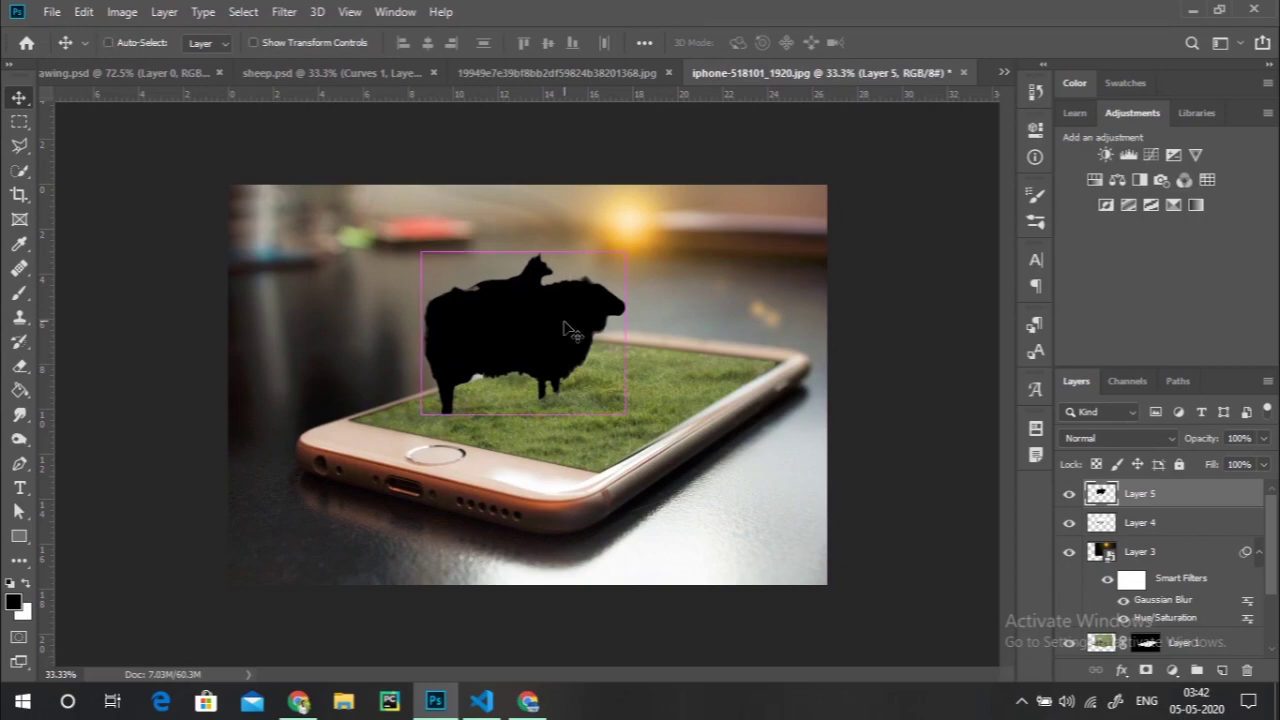
# - Flip the Layer 5 silhouette vertically, place it under the sheep's feet, tilt and skew it
pyautogui.hotkey('ctrl', 't')
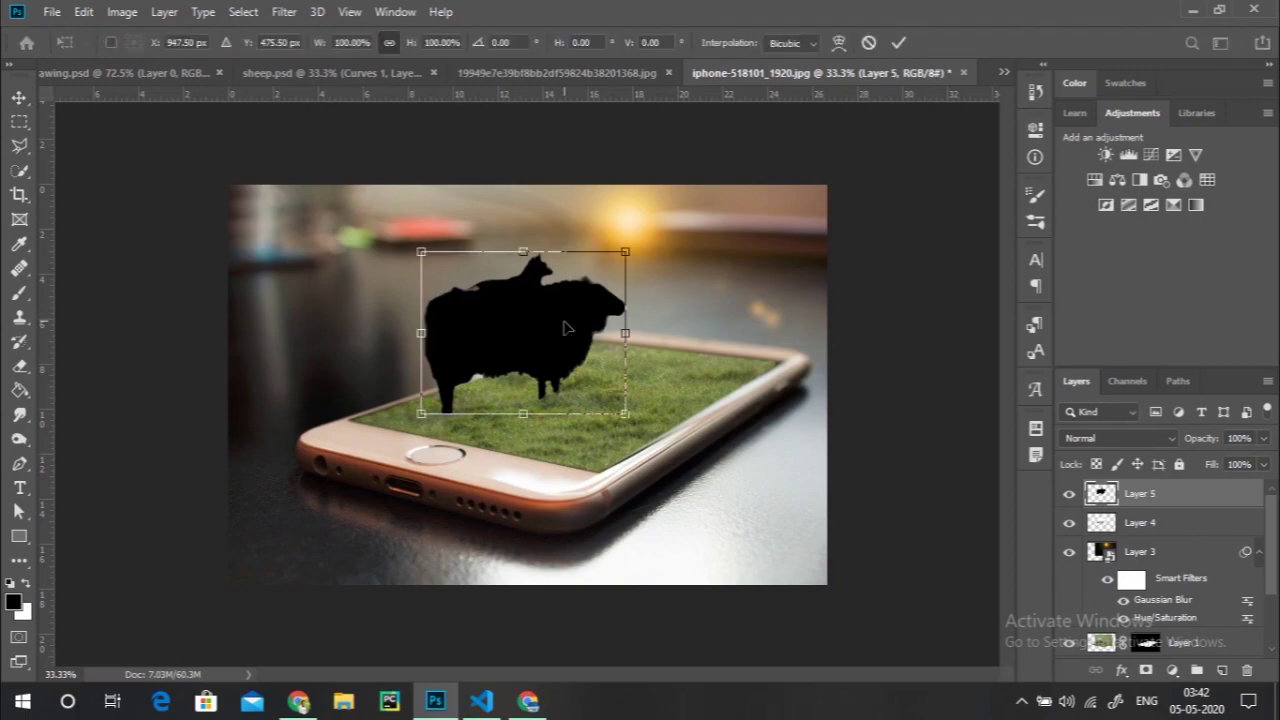
pyautogui.rightClick(565, 330)
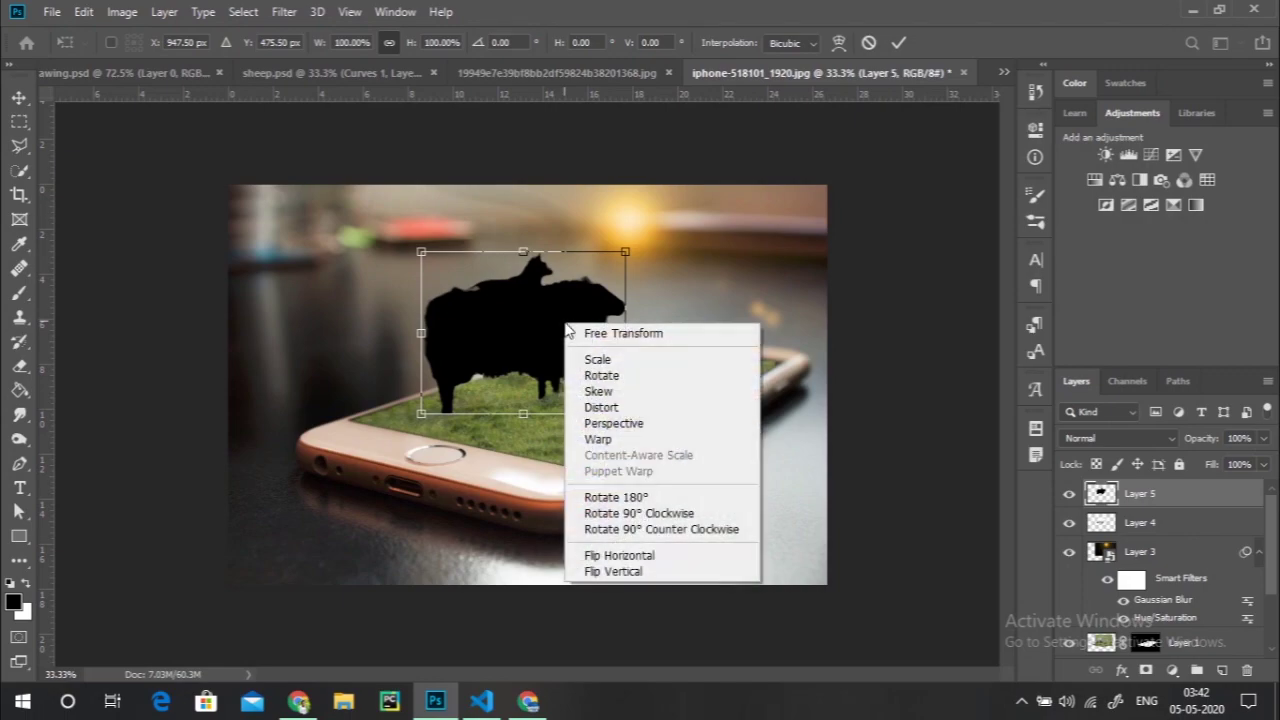
pyautogui.click(606, 574)
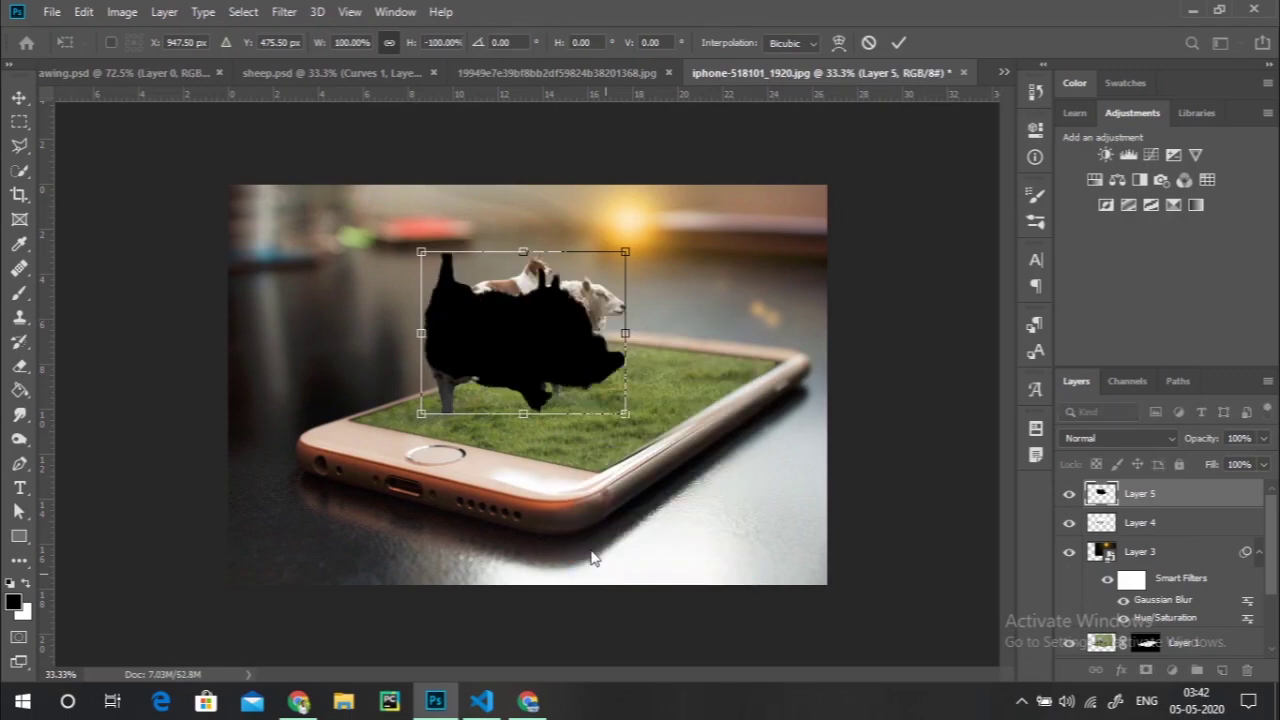
pyautogui.moveTo(515, 345); pyautogui.dragTo(519, 500)
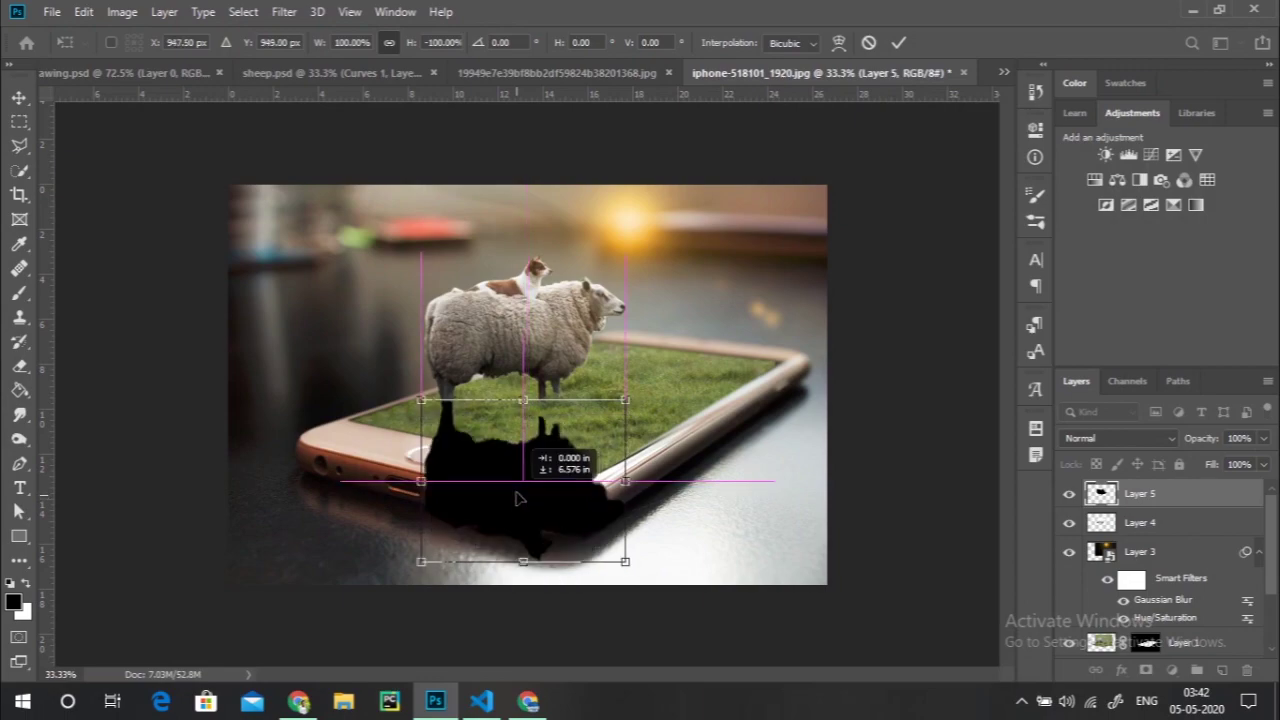
pyautogui.moveTo(519, 500); pyautogui.dragTo(517, 498)
pyautogui.moveTo(565, 456); pyautogui.dragTo(557, 484)
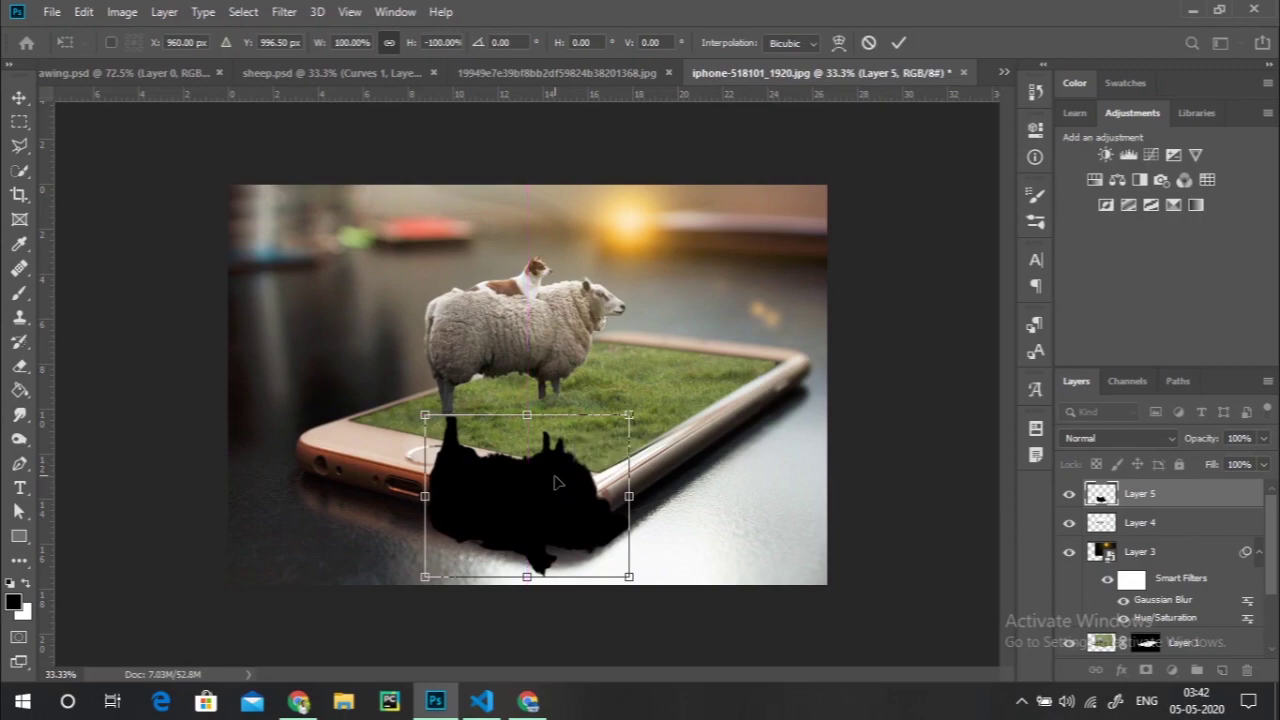
pyautogui.moveTo(648, 408); pyautogui.dragTo(652, 382)
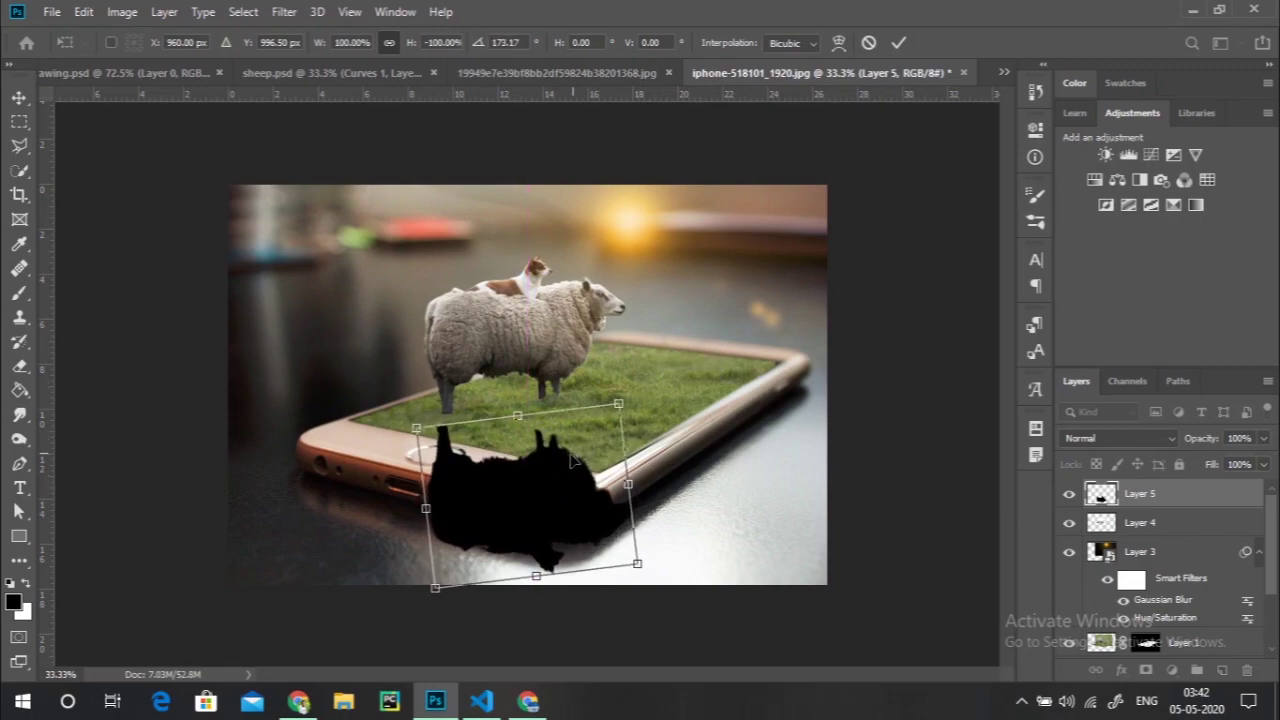
pyautogui.moveTo(563, 478); pyautogui.dragTo(567, 470)
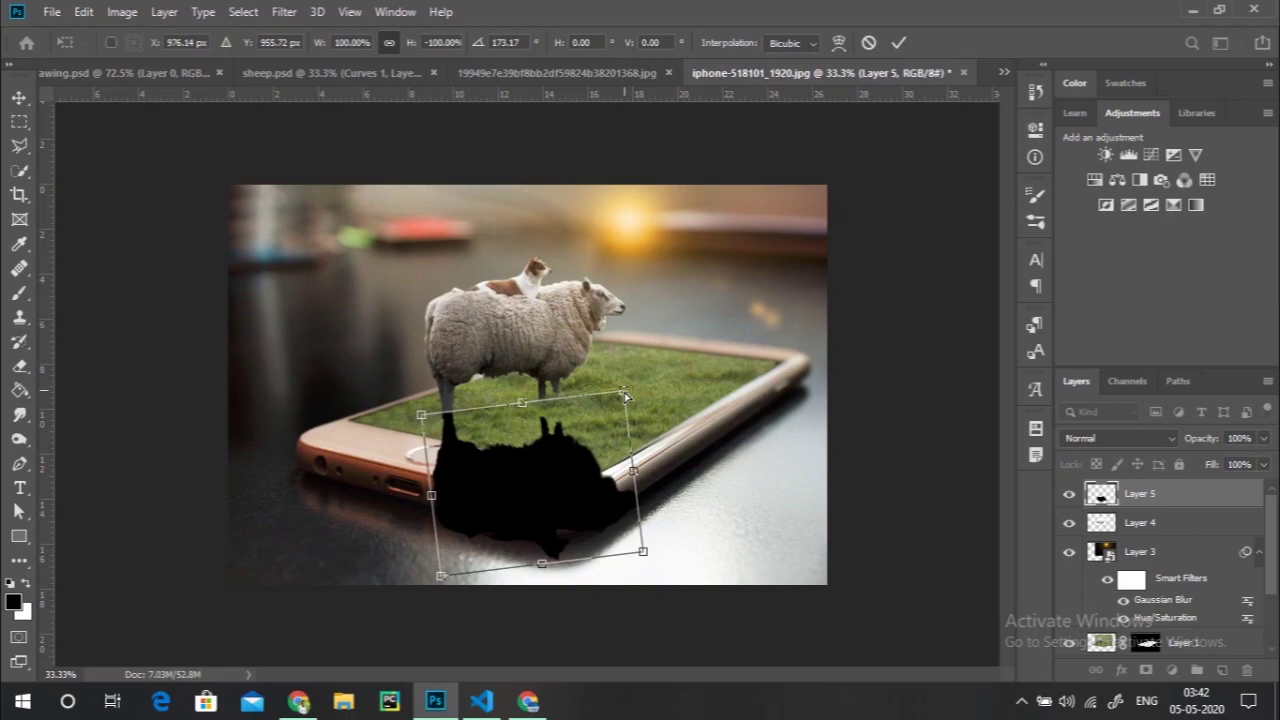
pyautogui.moveTo(625, 397); pyautogui.dragTo(644, 356)
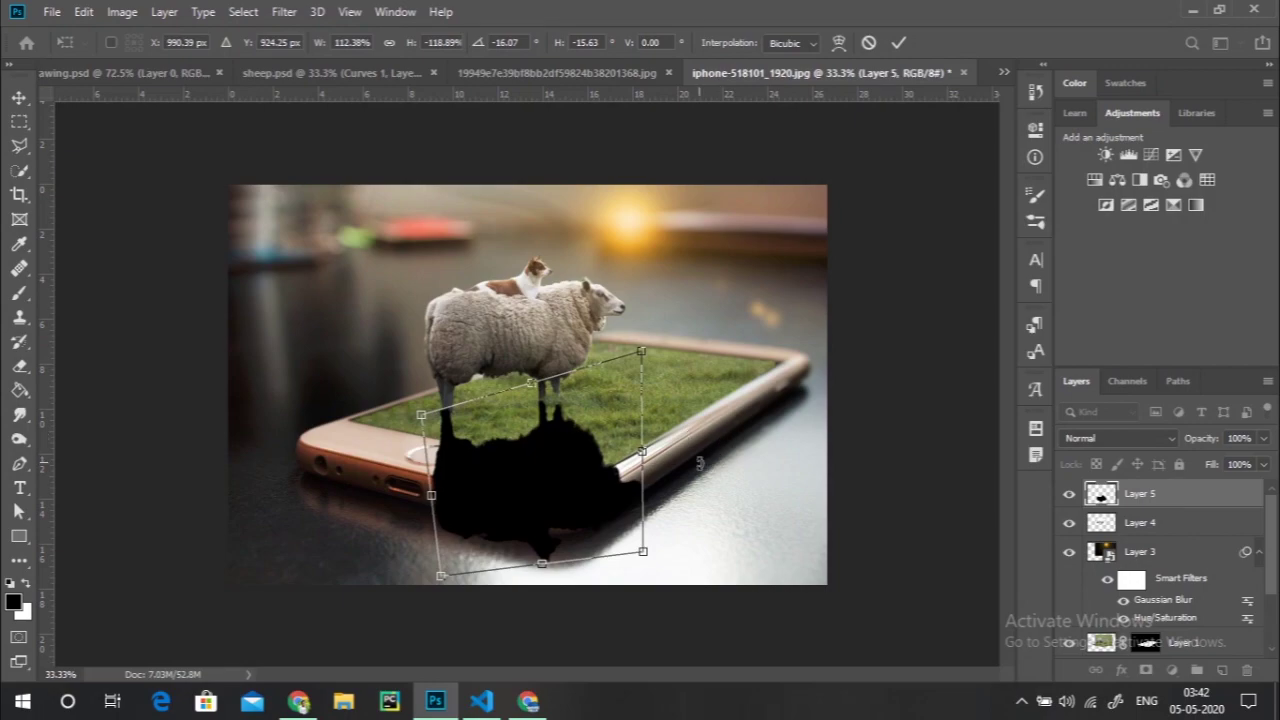
pyautogui.press('Return')
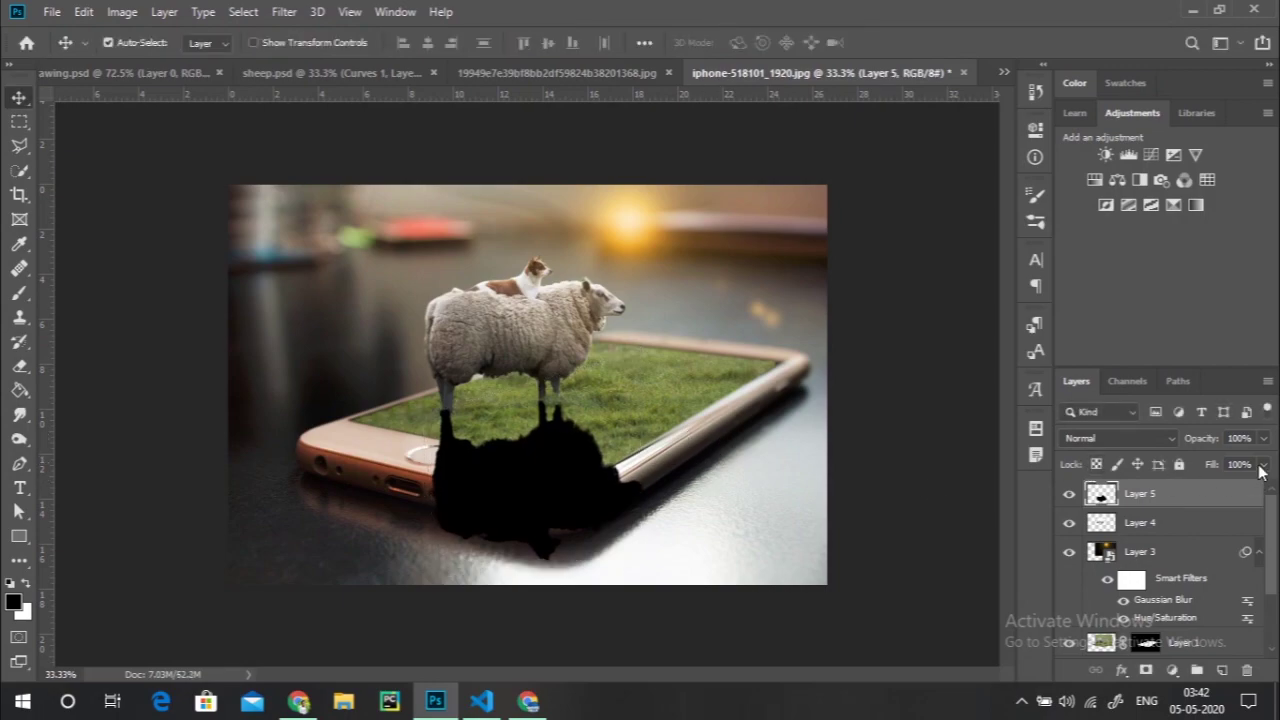
# - Erase the shadow's lower end with a soft eraser and set Layer 5 opacity to 38%
pyautogui.click(1263, 445)
pyautogui.moveTo(1214, 463); pyautogui.dragTo(1201, 460)
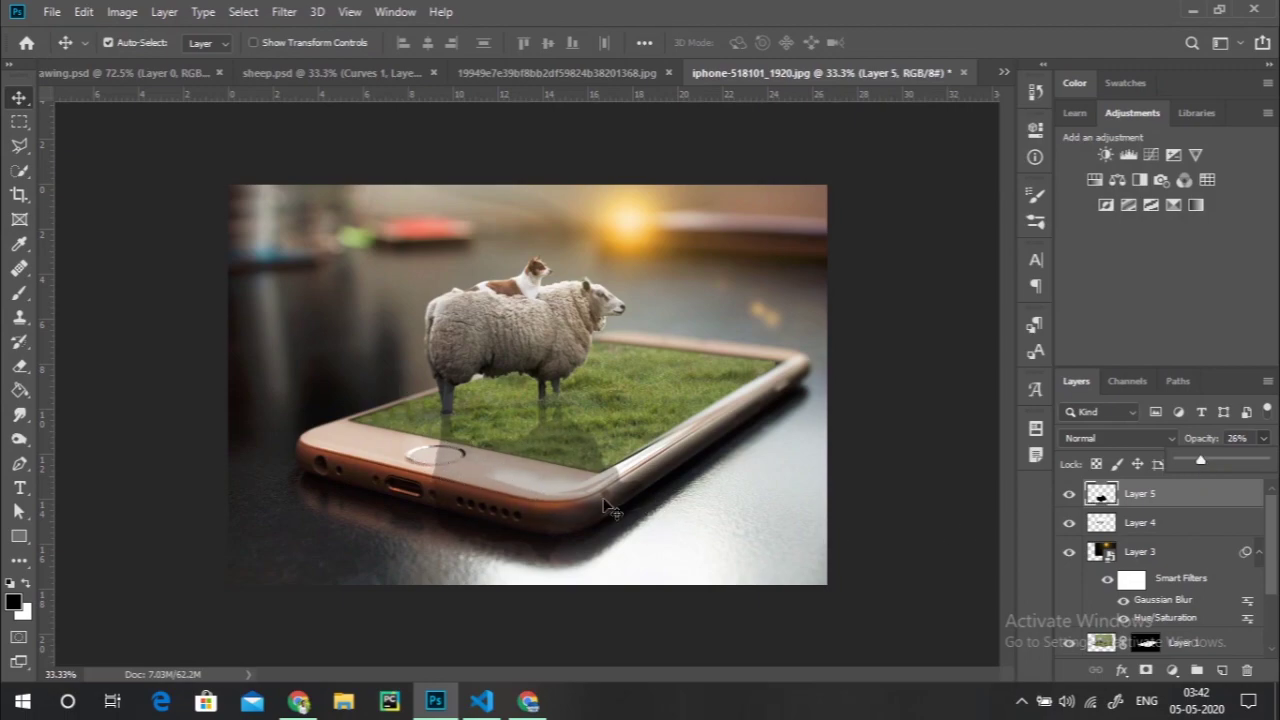
pyautogui.click(21, 366)
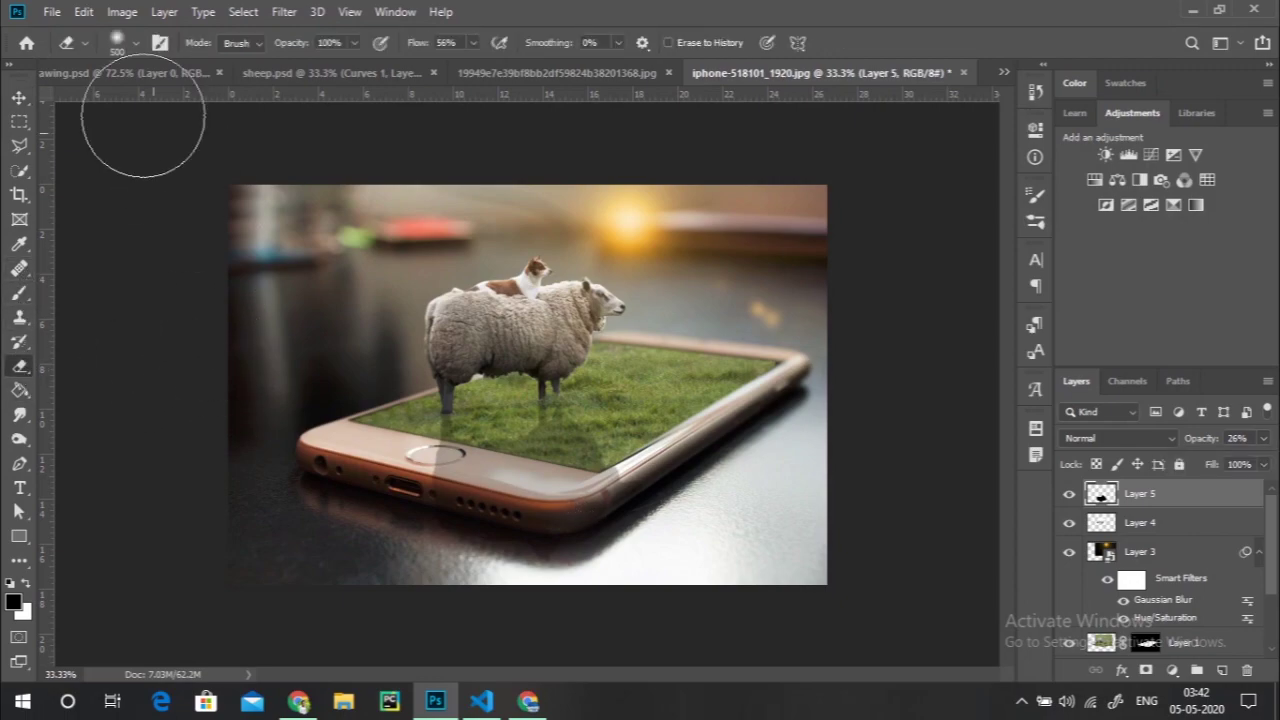
pyautogui.click(137, 43)
pyautogui.click(429, 210)
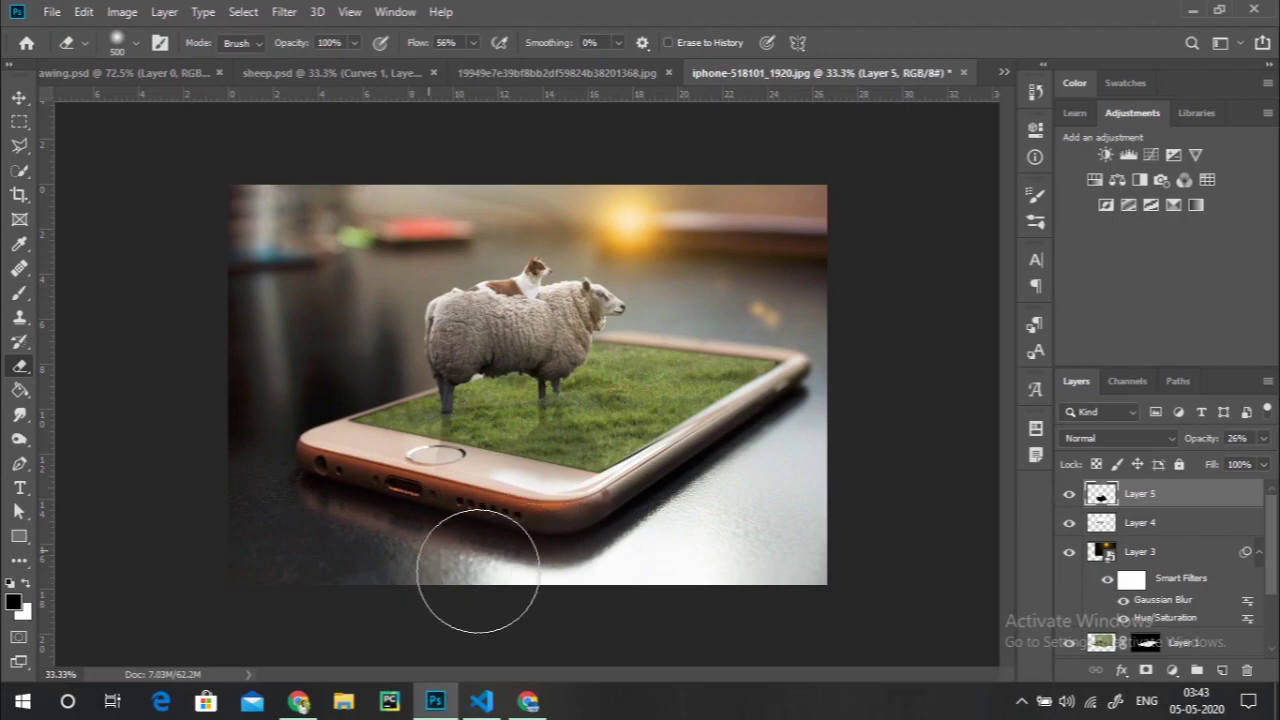
pyautogui.moveTo(581, 606); pyautogui.dragTo(694, 543)
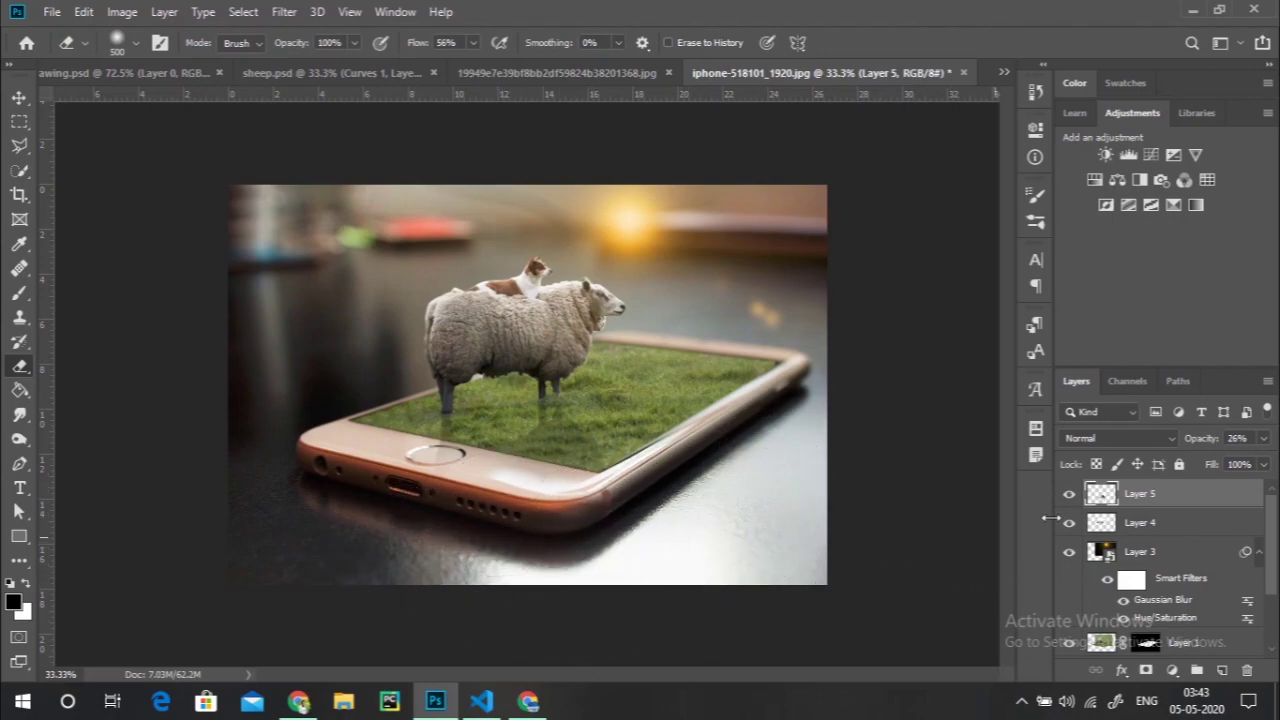
pyautogui.click(1263, 438)
pyautogui.moveTo(1197, 462)
pyautogui.mouseDown()
pyautogui.moveTo(1241, 464)
pyautogui.moveTo(1202, 469)
pyautogui.moveTo(1223, 461)
pyautogui.moveTo(1213, 466)
pyautogui.mouseUp()
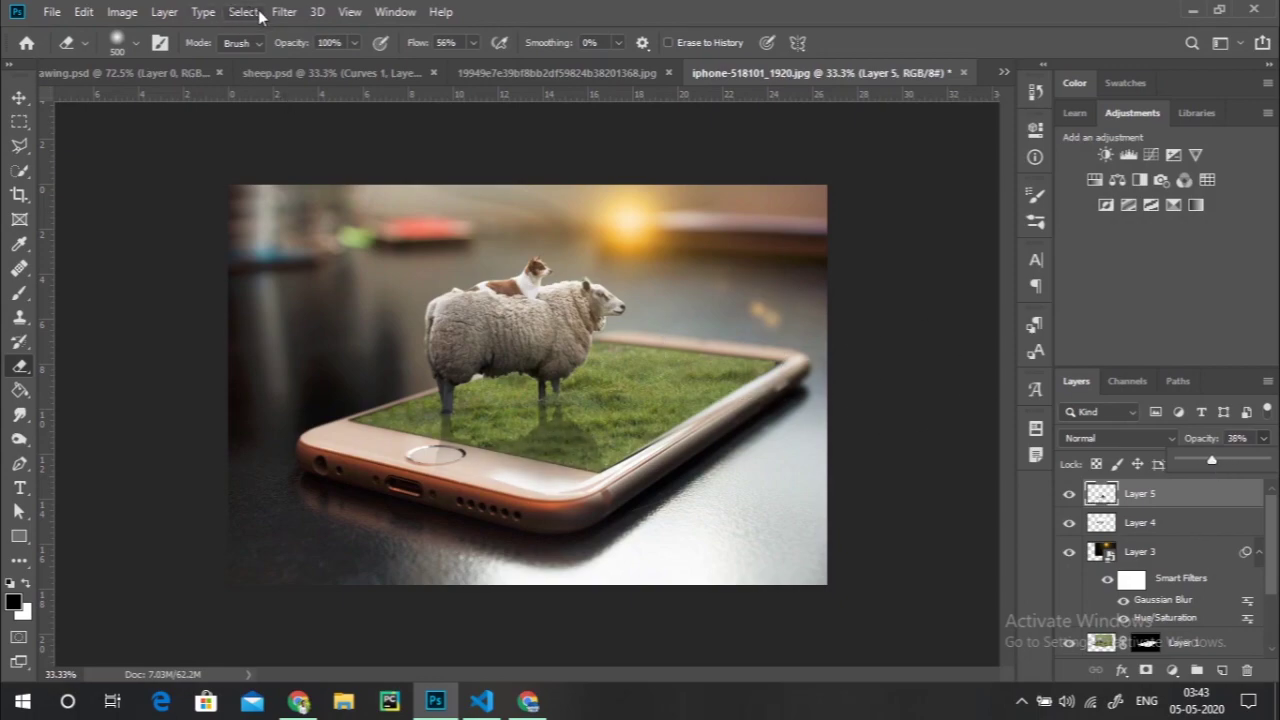
# - Apply a 9.6-pixel Gaussian Blur to the Layer 5 shadow
pyautogui.click(283, 12)
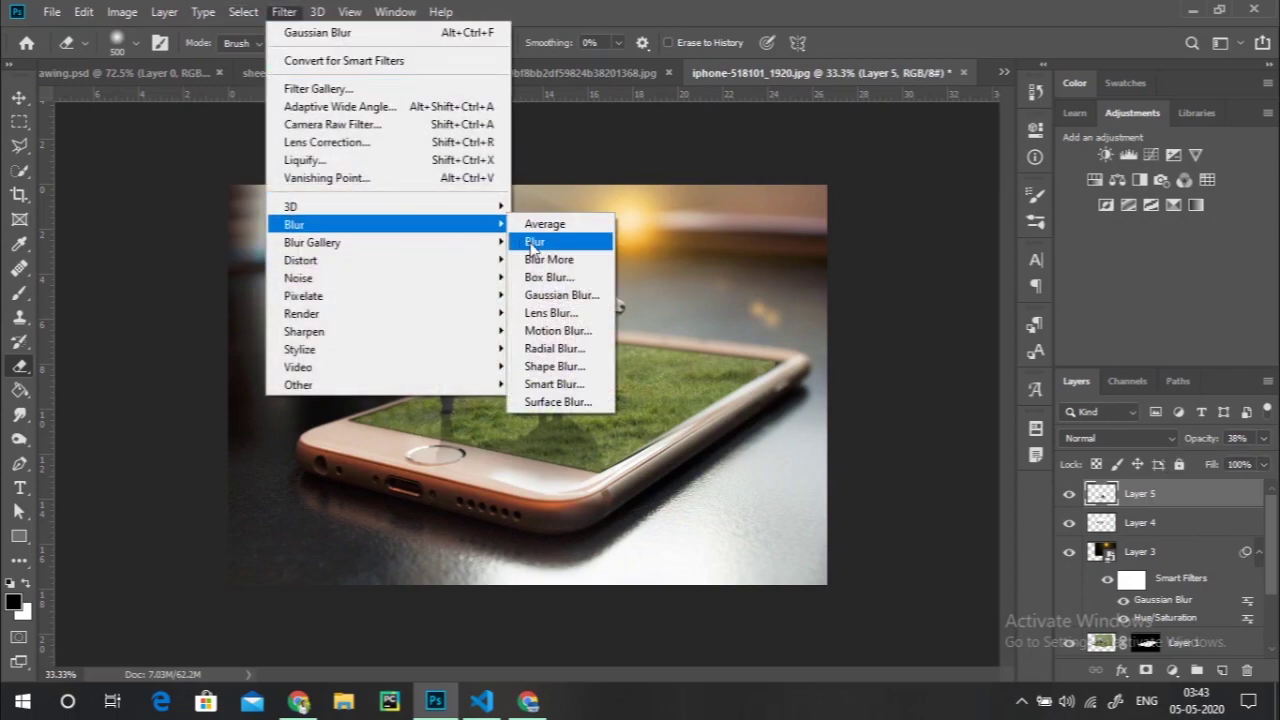
pyautogui.moveTo(385, 224)
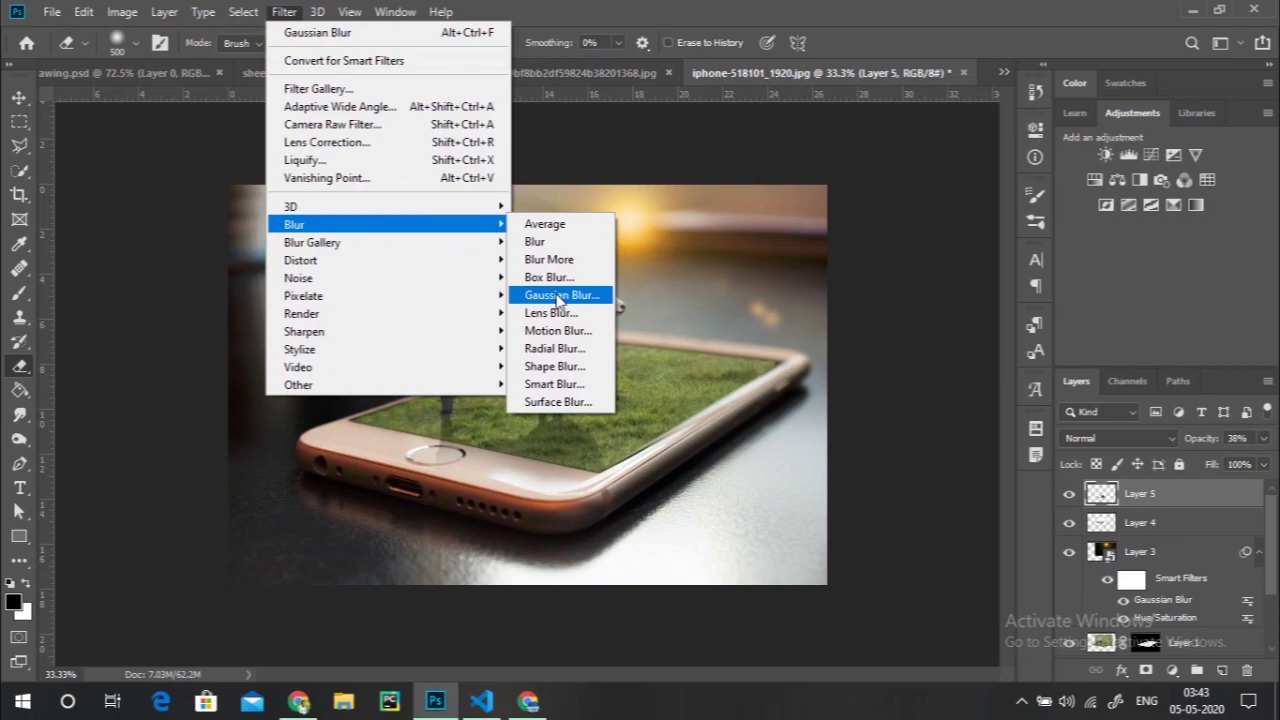
pyautogui.click(558, 295)
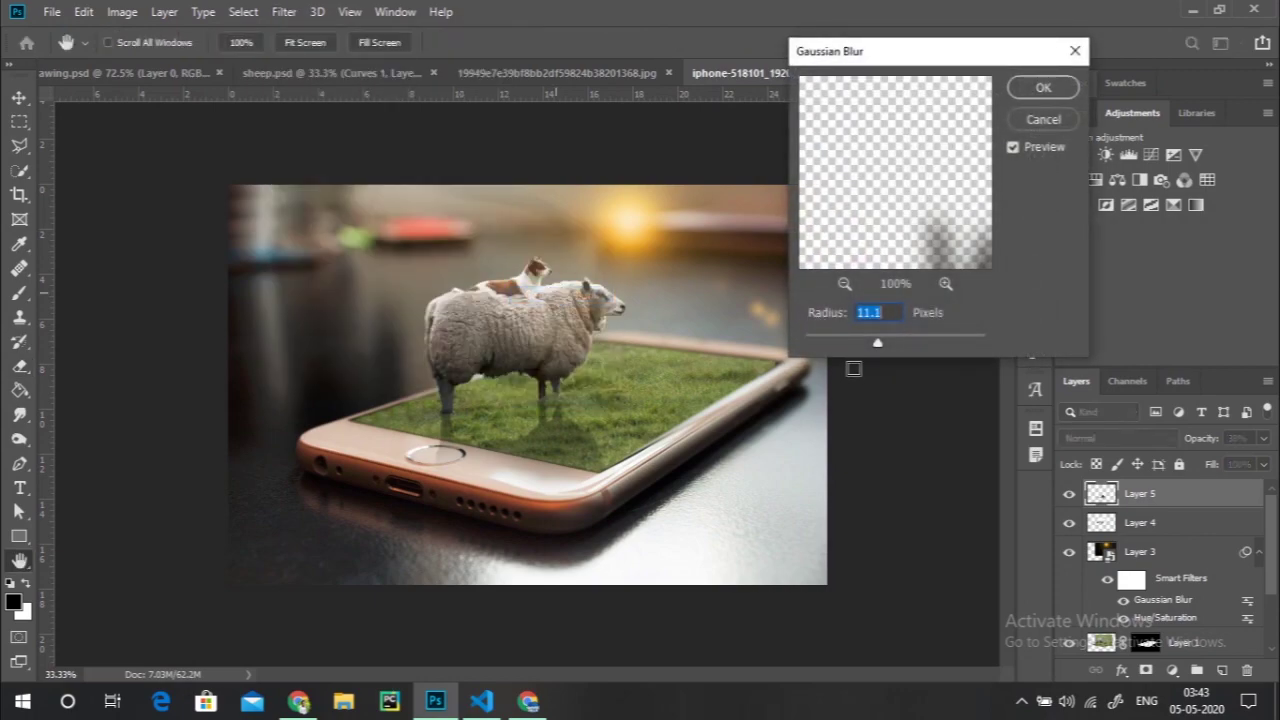
pyautogui.click(892, 342)
pyautogui.moveTo(887, 344)
pyautogui.mouseDown()
pyautogui.moveTo(869, 342)
pyautogui.moveTo(884, 343)
pyautogui.mouseUp()
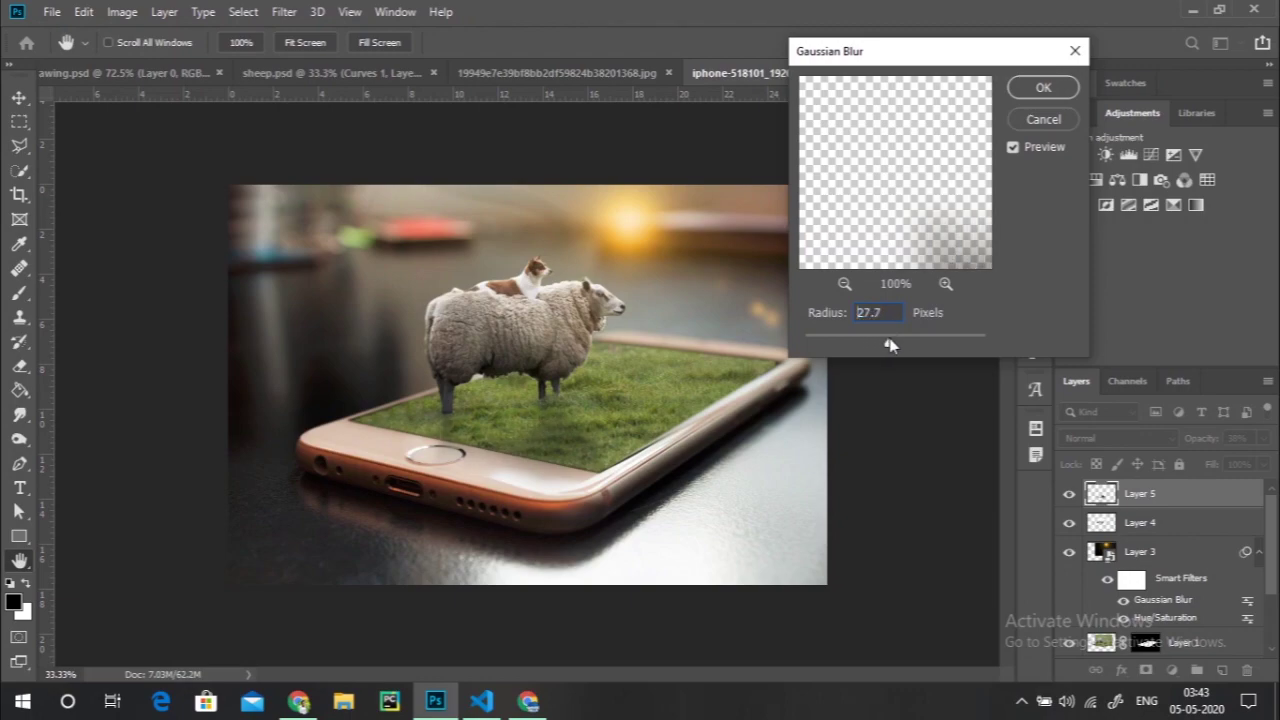
pyautogui.moveTo(878, 345); pyautogui.dragTo(875, 345)
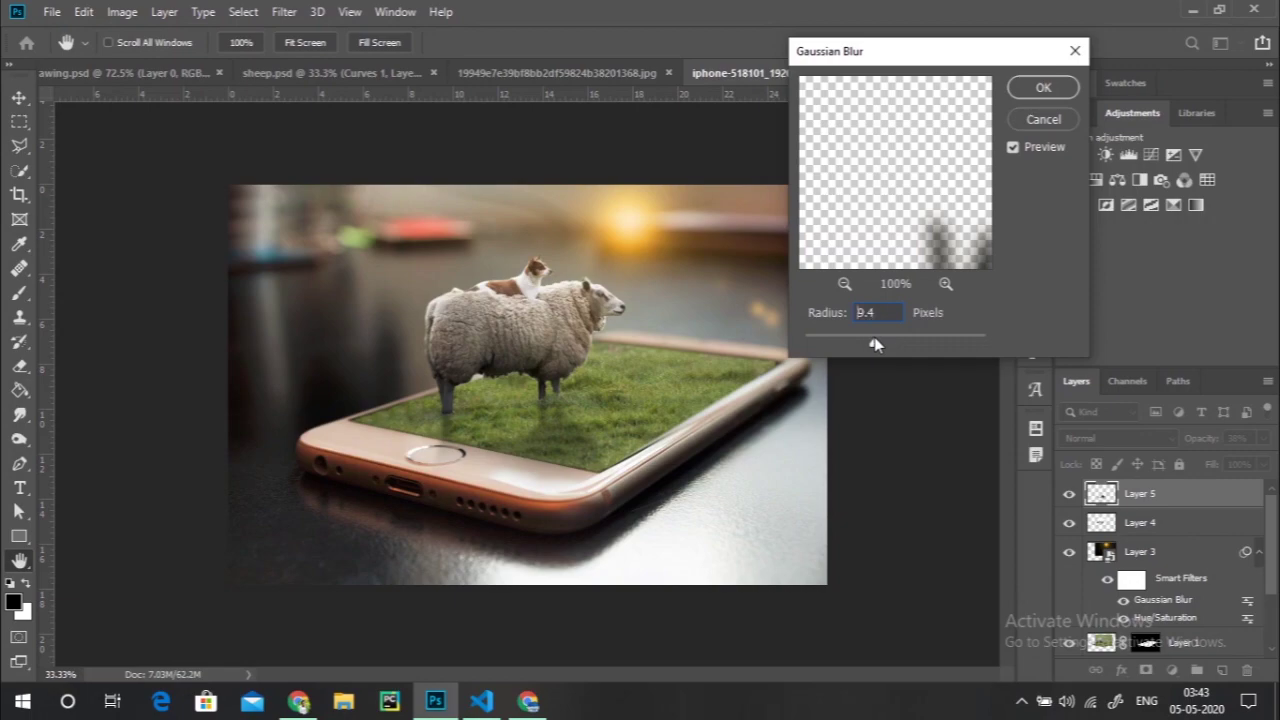
pyautogui.click(1027, 92)
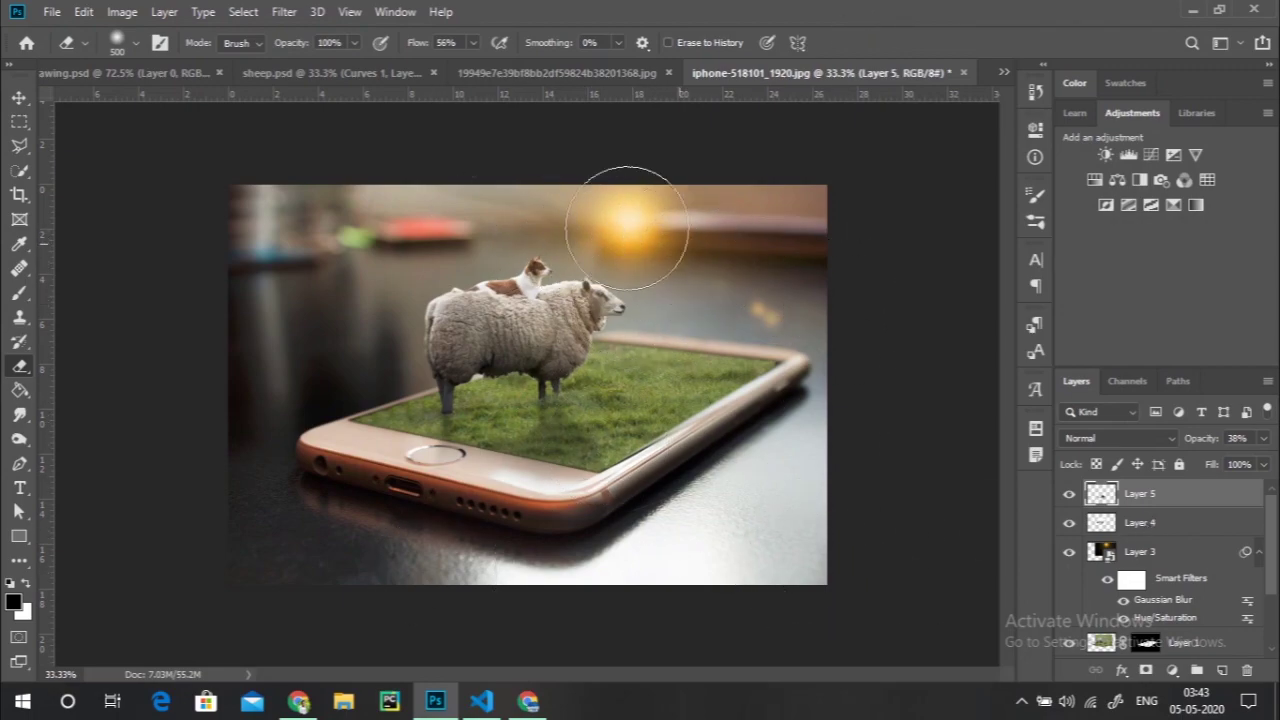
pyautogui.click(18, 99)
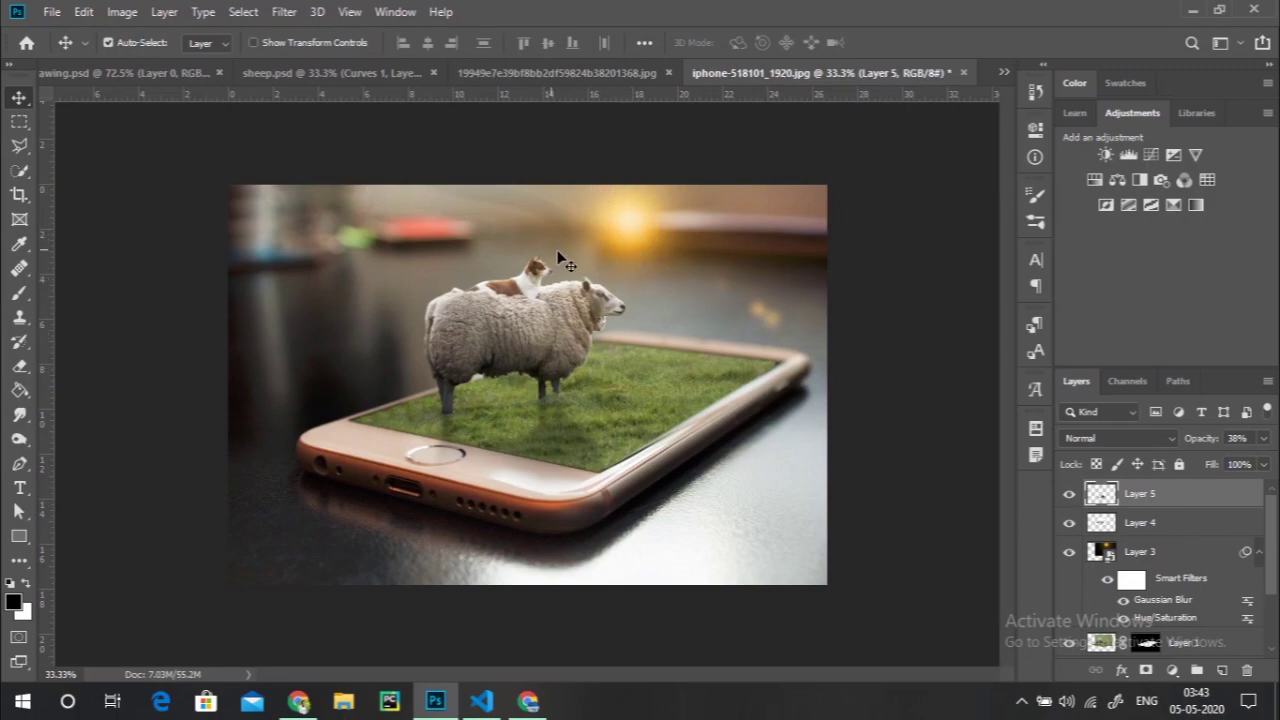
pyautogui.click(307, 66)
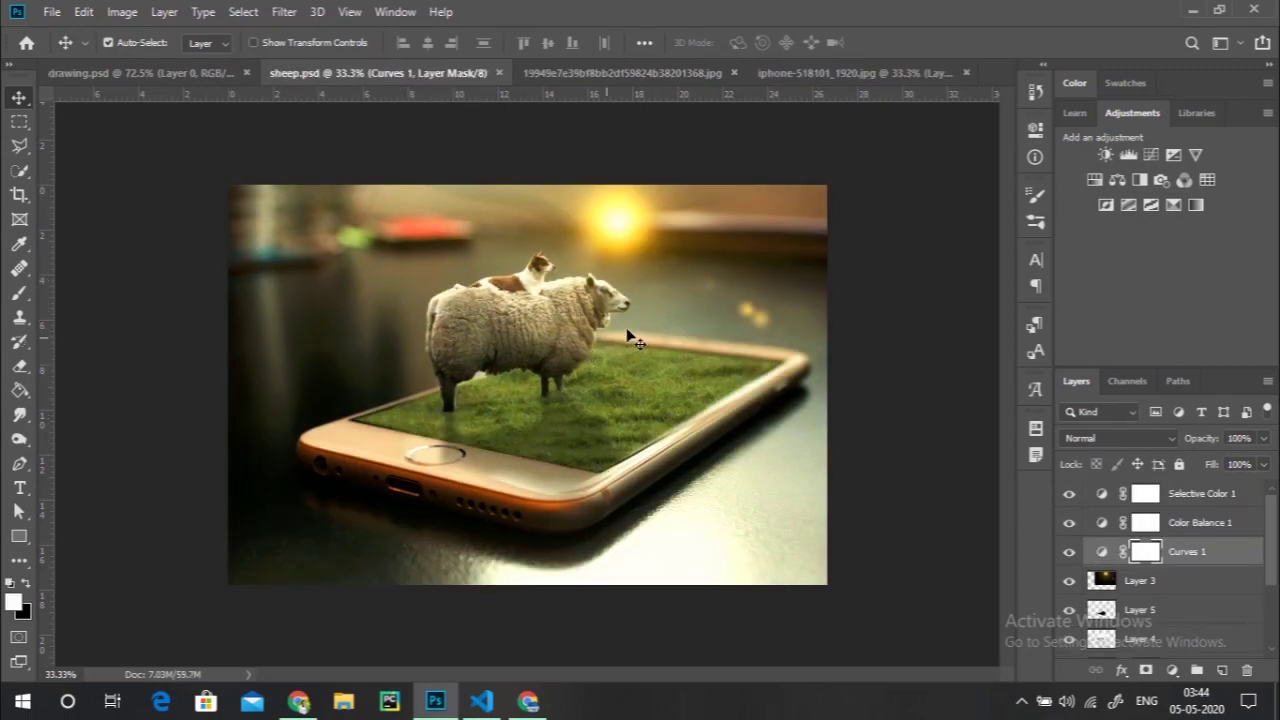
pyautogui.click(827, 80)
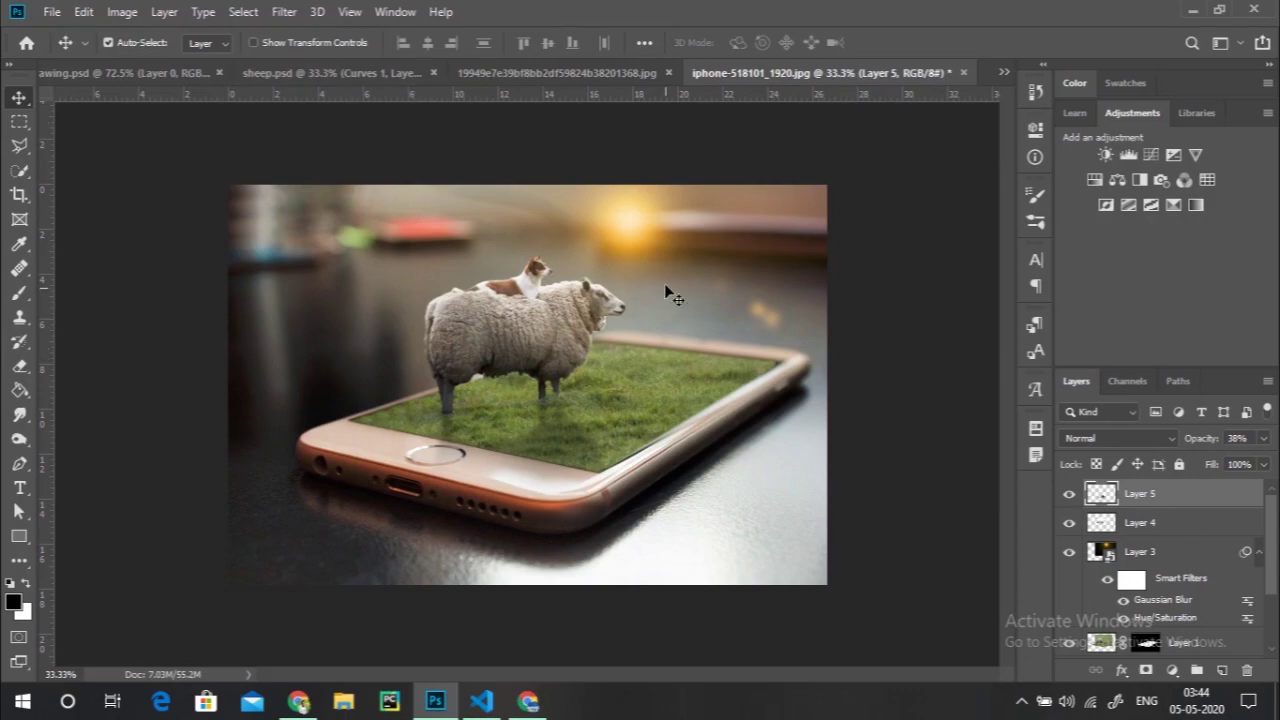
pyautogui.click(315, 68)
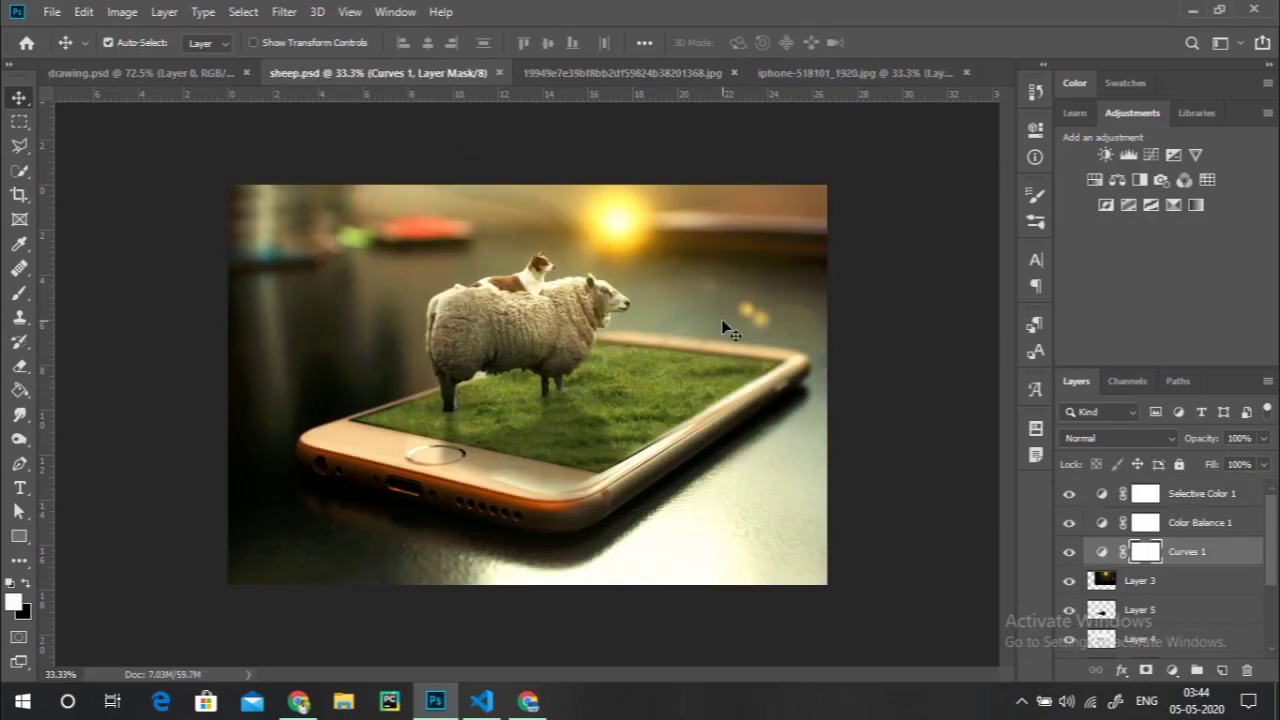
pyautogui.click(803, 73)
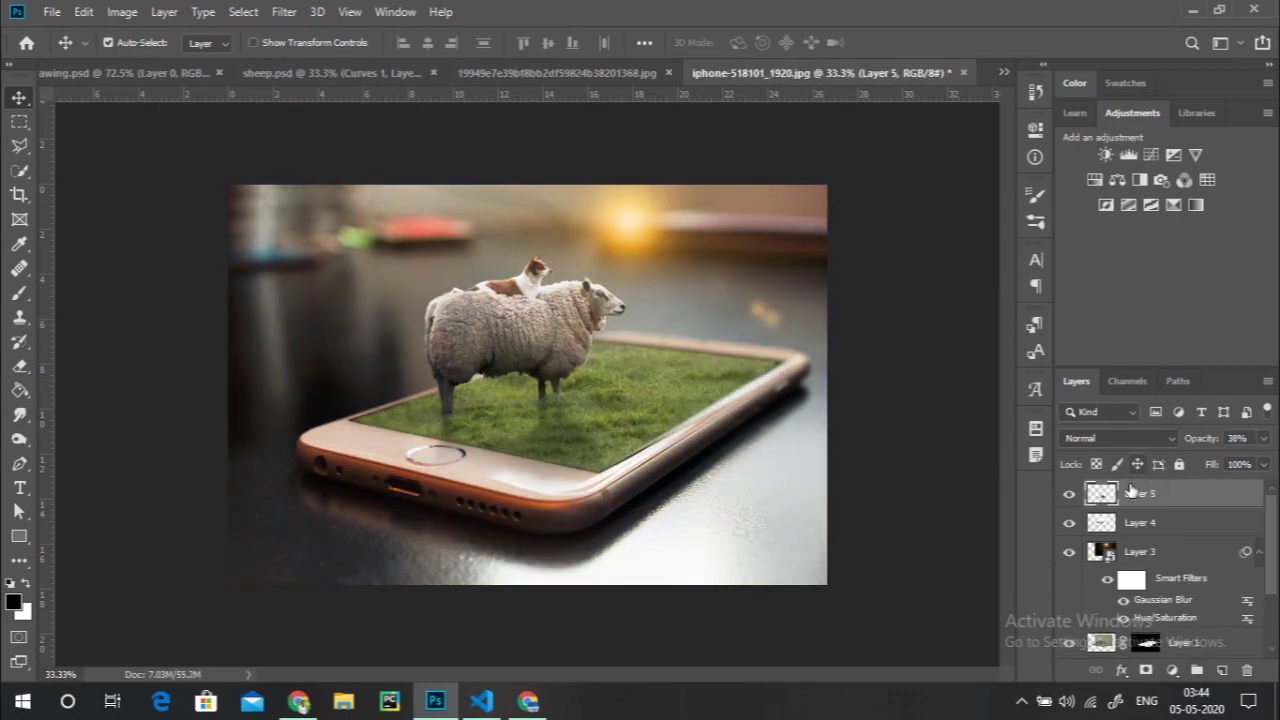
# - Add a Curves 1 adjustment layer above the shadow with a slight RGB curve tweak
pyautogui.click(1173, 672)
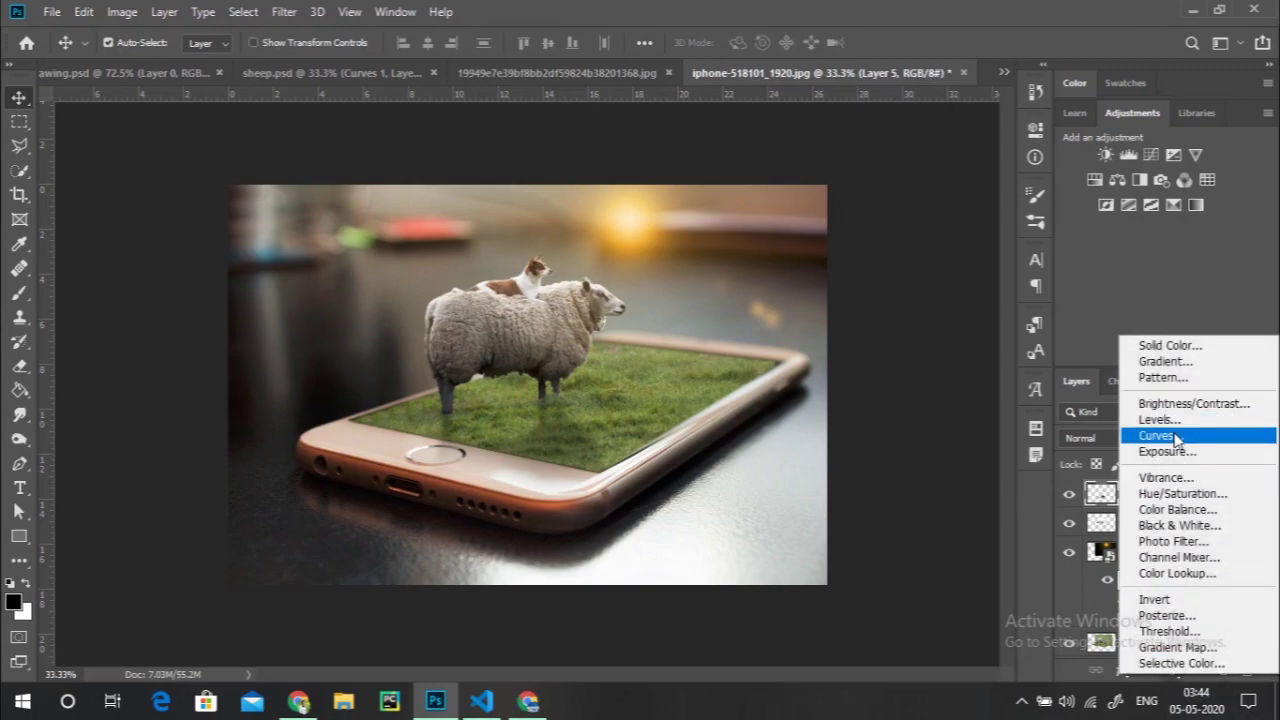
pyautogui.click(1156, 436)
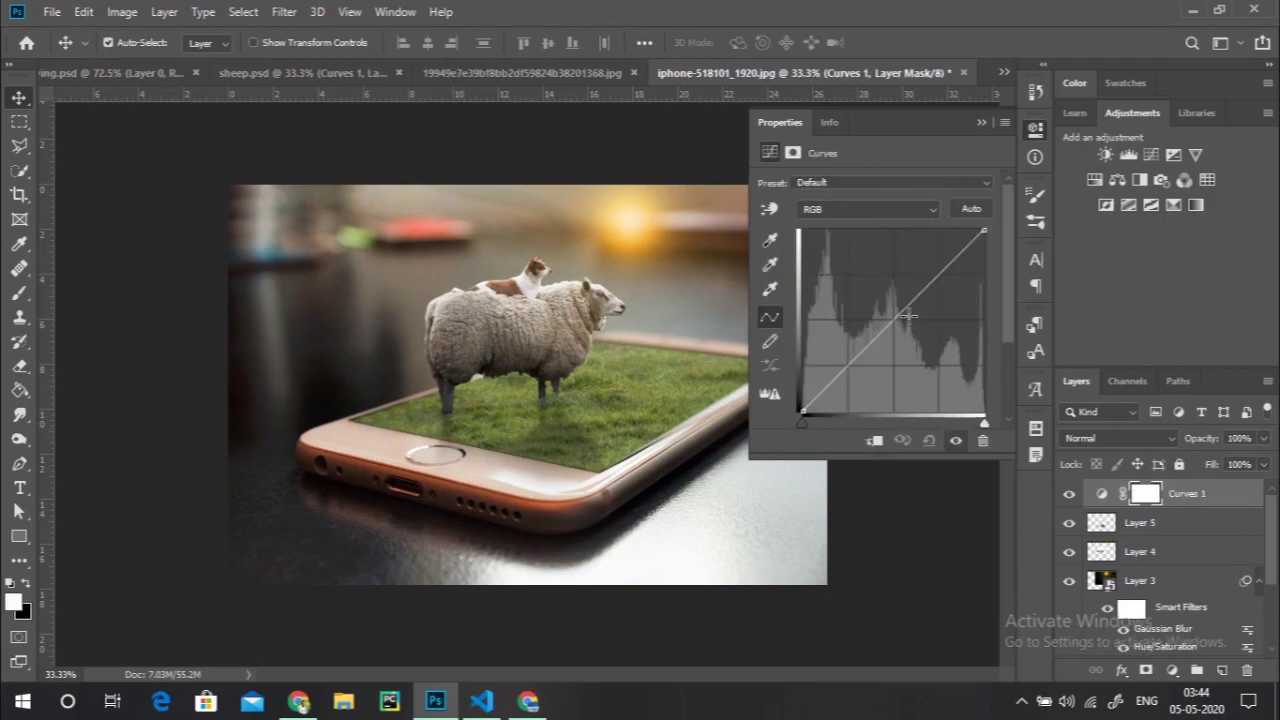
pyautogui.moveTo(928, 286); pyautogui.dragTo(939, 287)
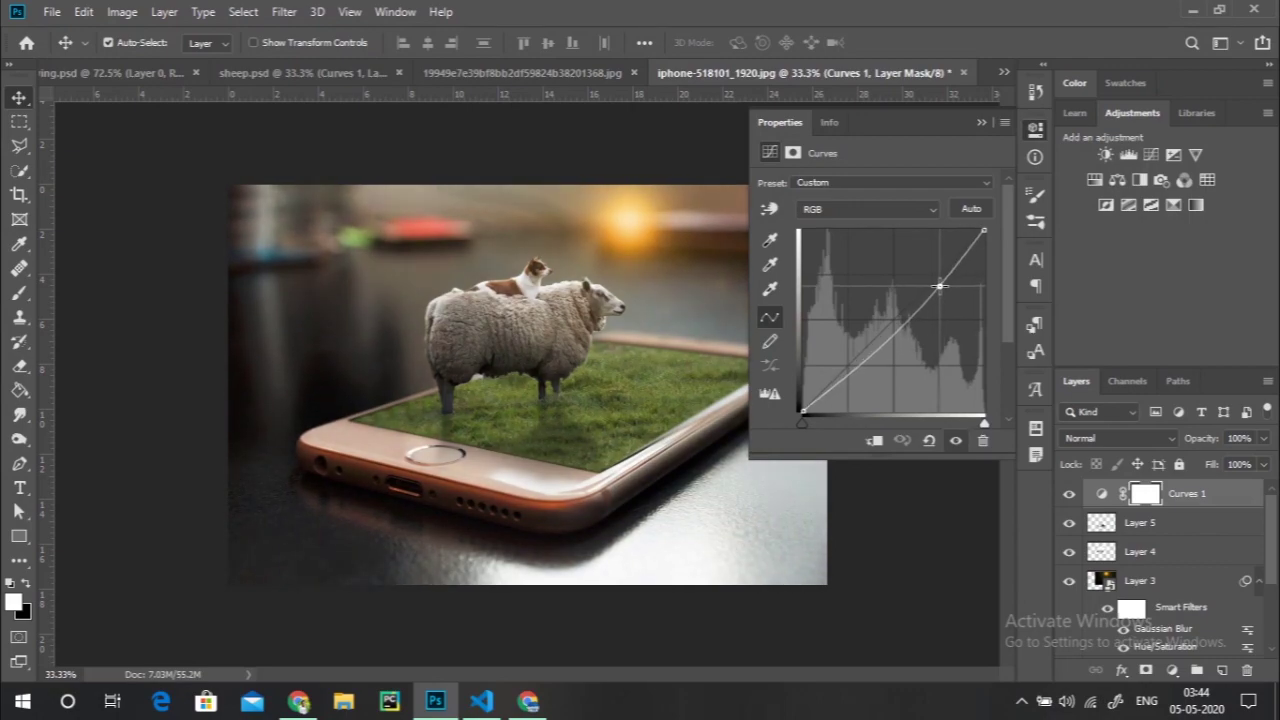
pyautogui.click(980, 123)
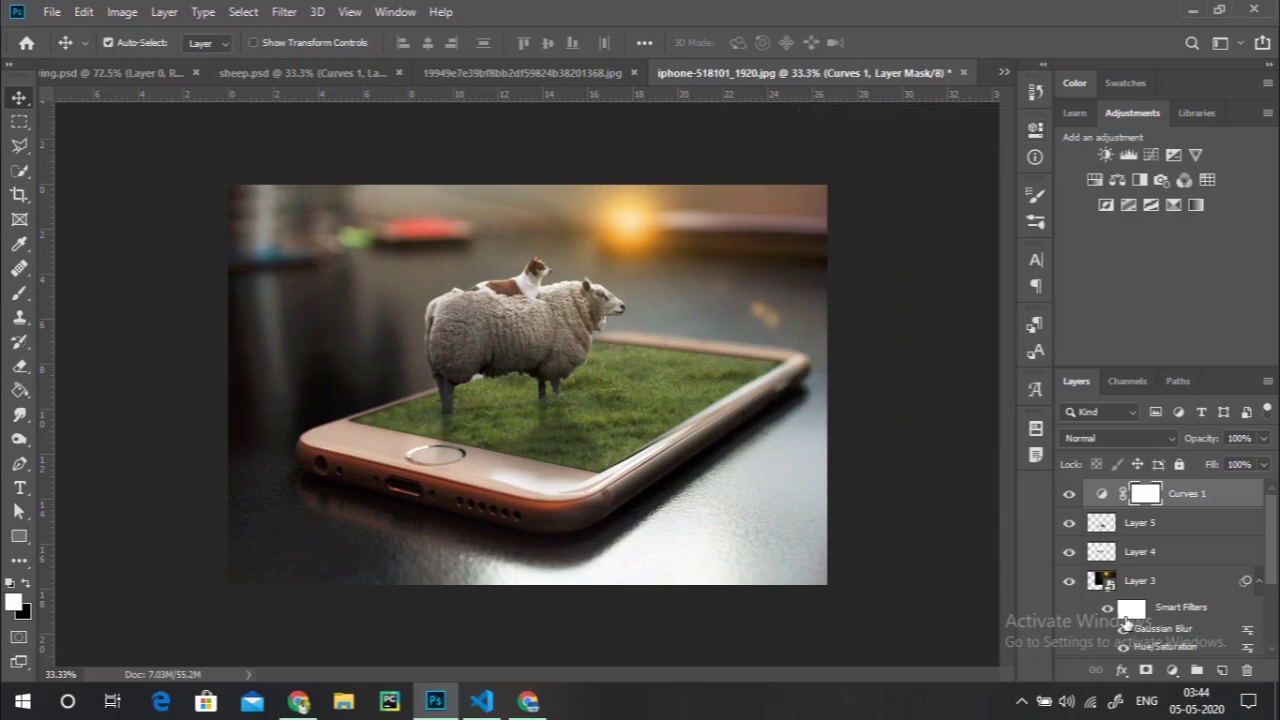
pyautogui.click(1174, 668)
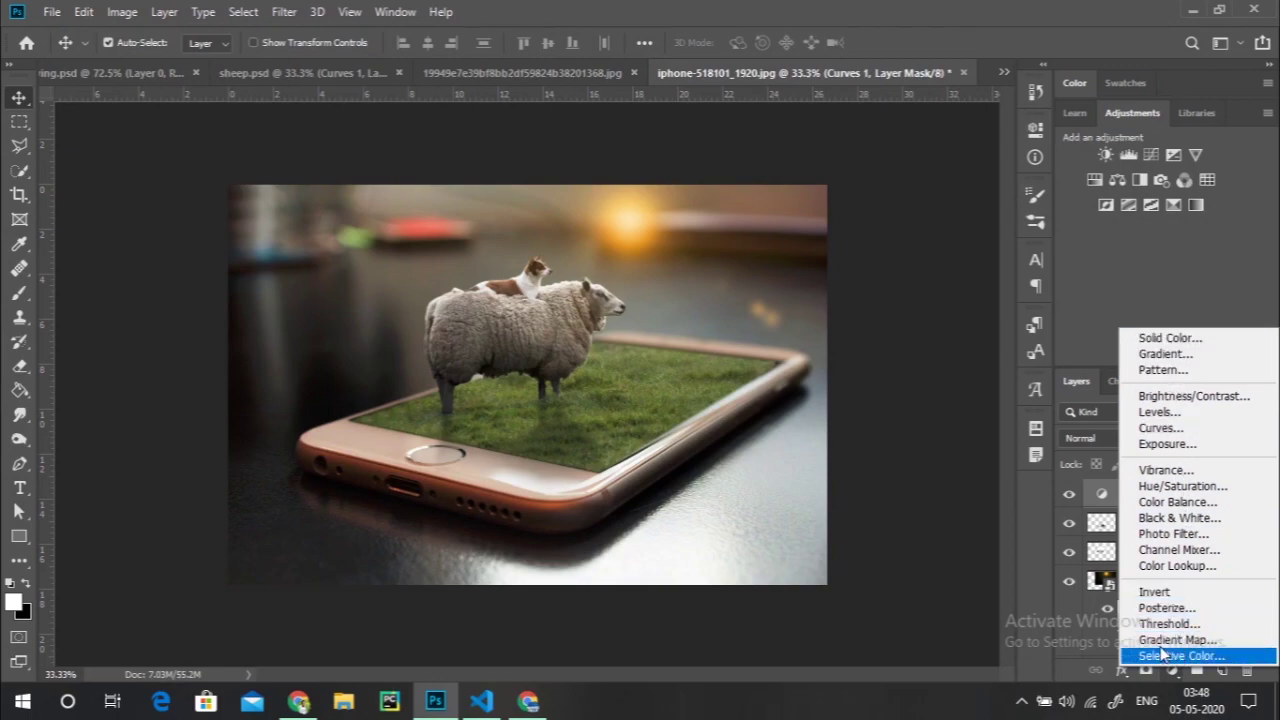
# - Add a Color Balance layer with highlights set to +3, -4, -73 for a yellow cast
pyautogui.click(1170, 502)
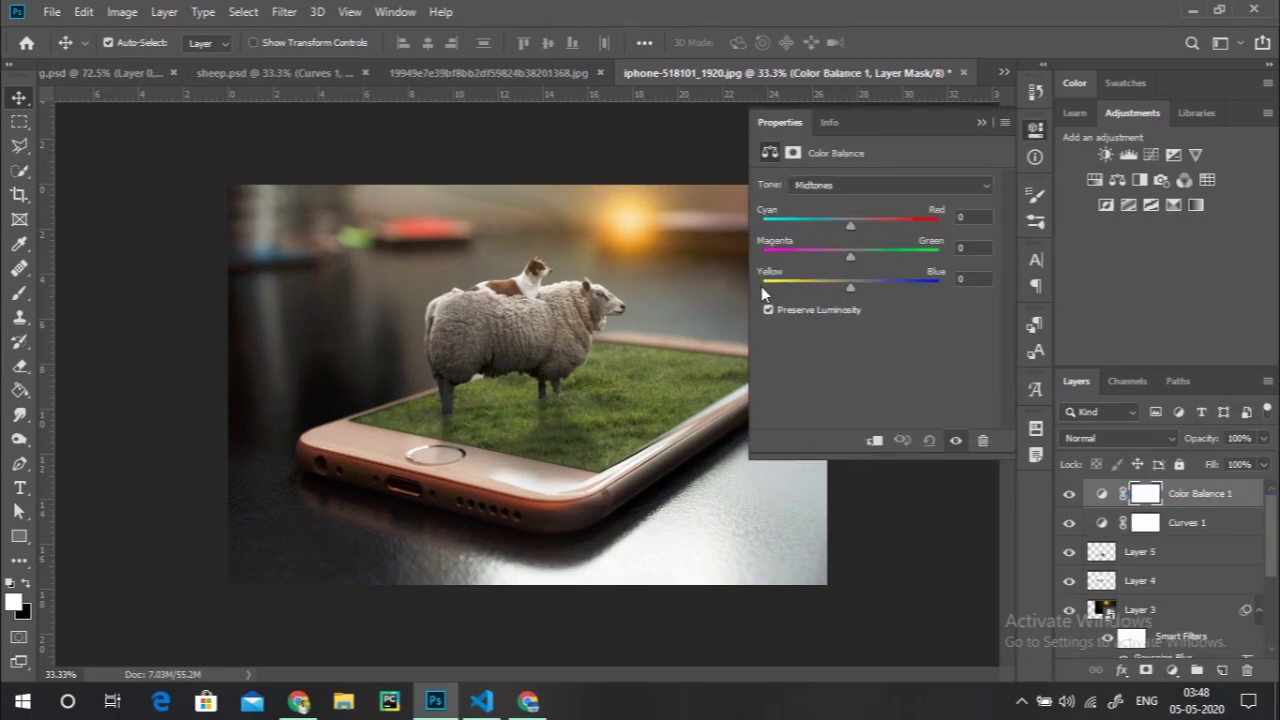
pyautogui.click(813, 184)
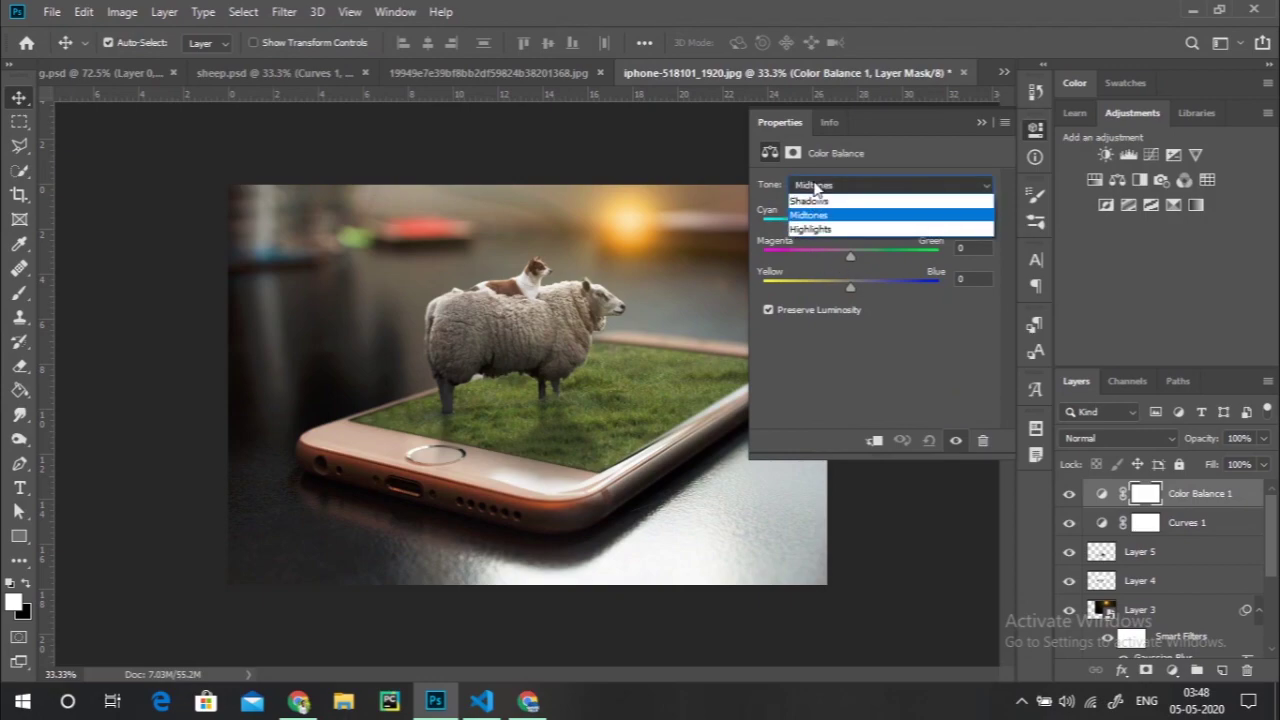
pyautogui.click(809, 230)
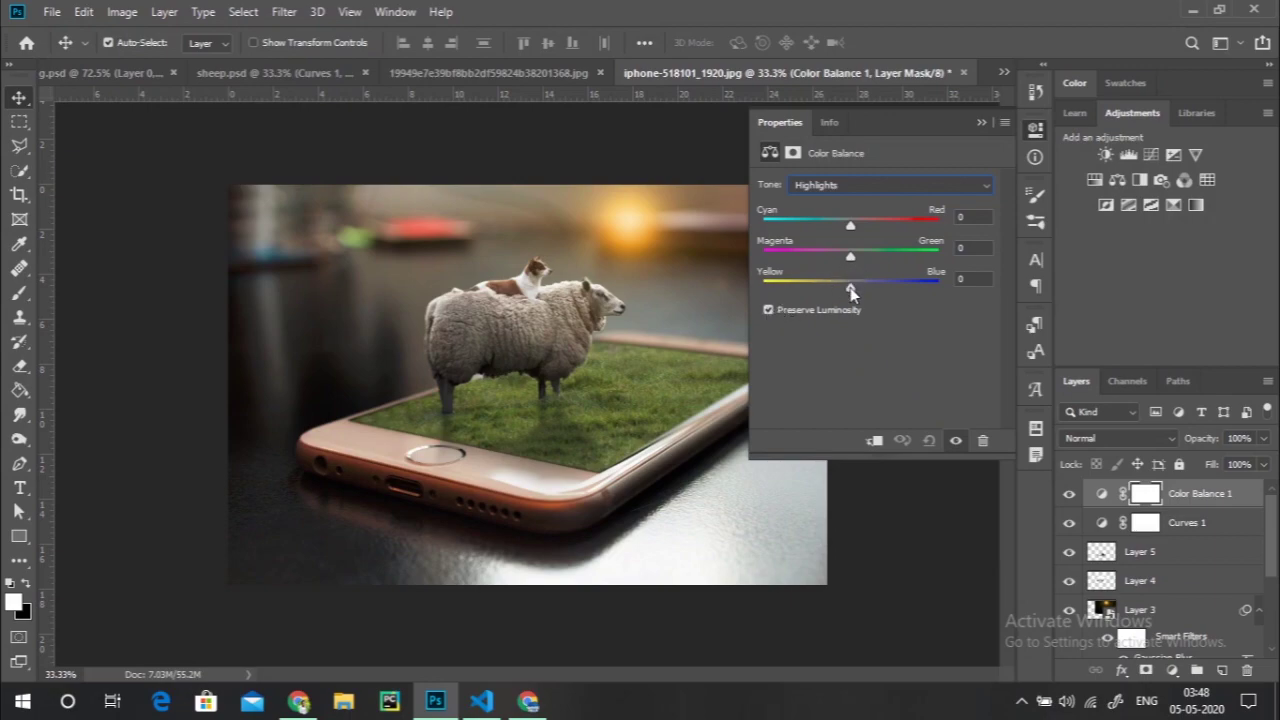
pyautogui.moveTo(849, 281); pyautogui.dragTo(791, 288)
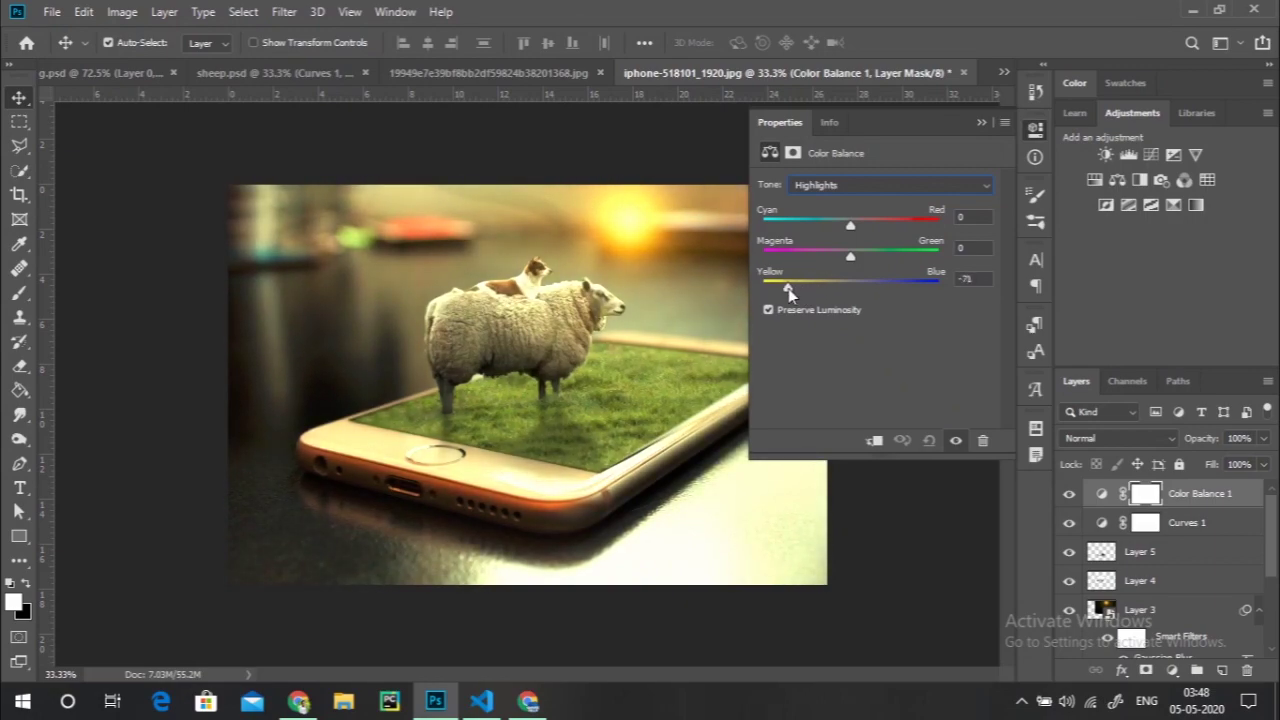
pyautogui.moveTo(850, 226)
pyautogui.mouseDown()
pyautogui.moveTo(851, 259)
pyautogui.moveTo(757, 289)
pyautogui.moveTo(783, 290)
pyautogui.mouseUp()
pyautogui.click(981, 123)
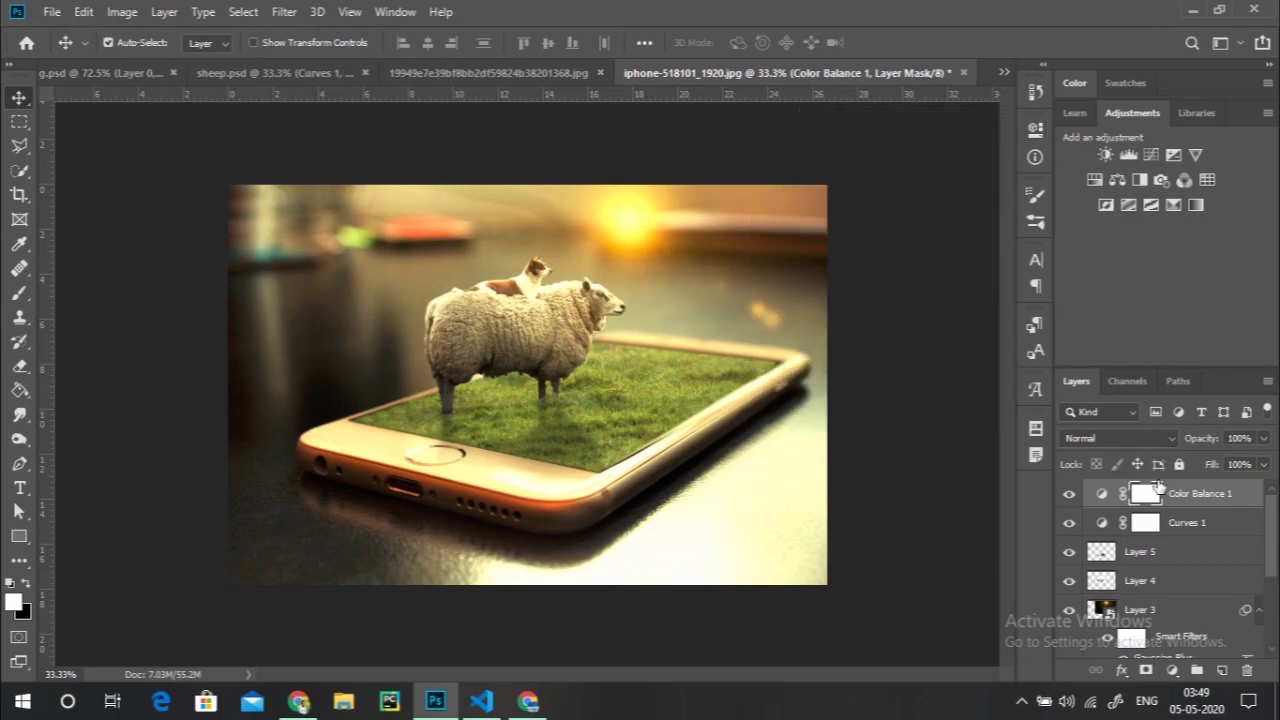
# - Reopen Color Balance 1 and set its shadows to +6 red and +3 blue
pyautogui.hotkey('ctrl', 'alt', 'r')
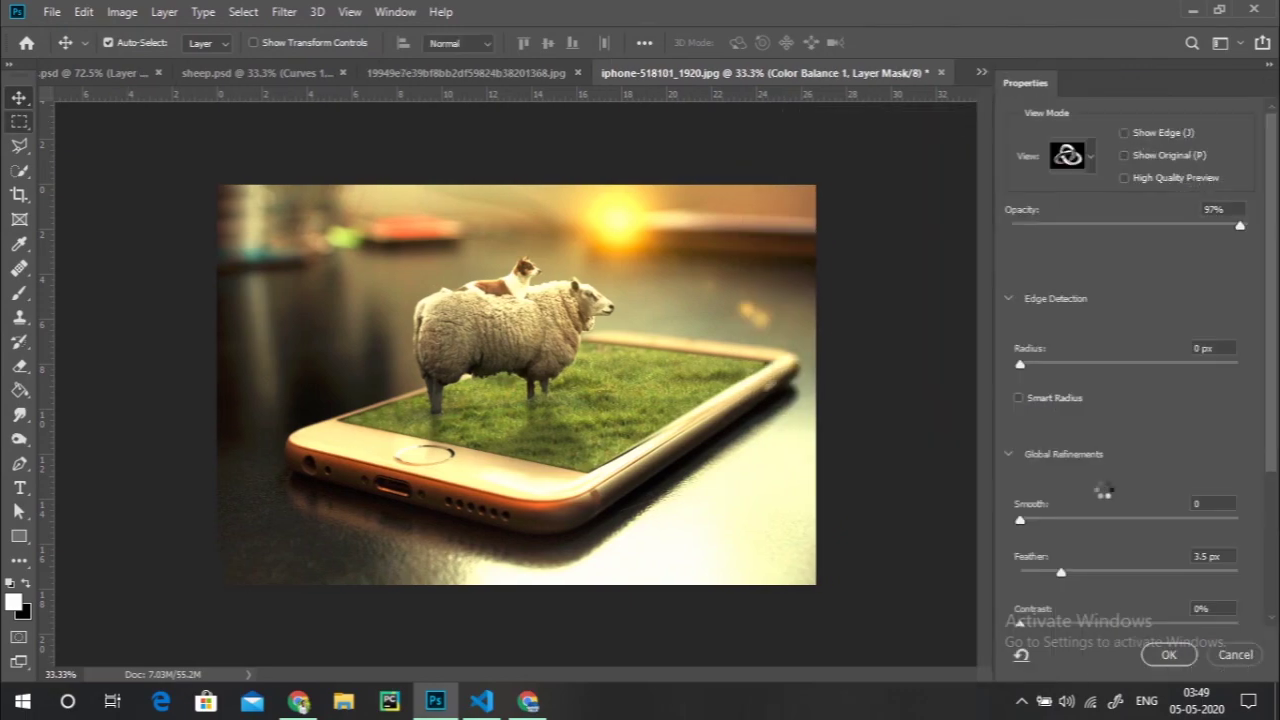
pyautogui.click(1235, 654)
pyautogui.doubleClick(1102, 493)
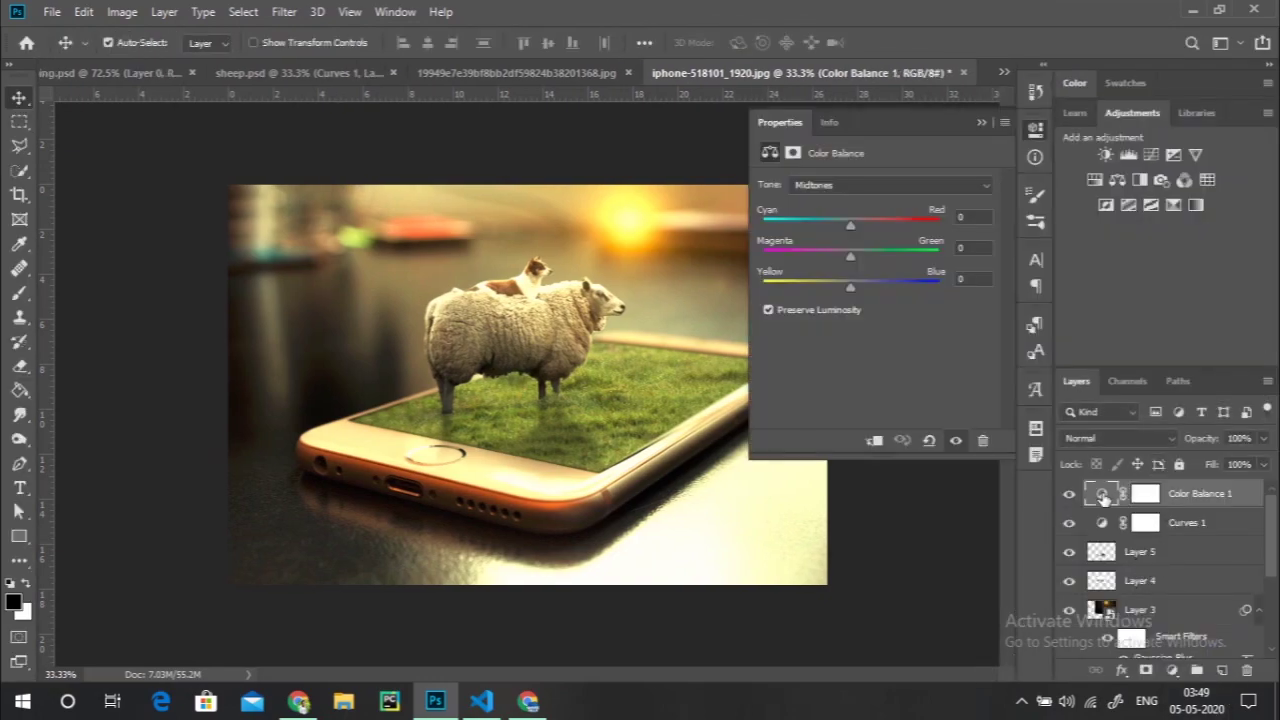
pyautogui.click(838, 188)
pyautogui.click(831, 199)
pyautogui.moveTo(847, 285)
pyautogui.mouseDown()
pyautogui.moveTo(815, 285)
pyautogui.moveTo(852, 283)
pyautogui.mouseUp()
pyautogui.moveTo(855, 229)
pyautogui.mouseDown()
pyautogui.moveTo(879, 230)
pyautogui.moveTo(855, 229)
pyautogui.mouseUp()
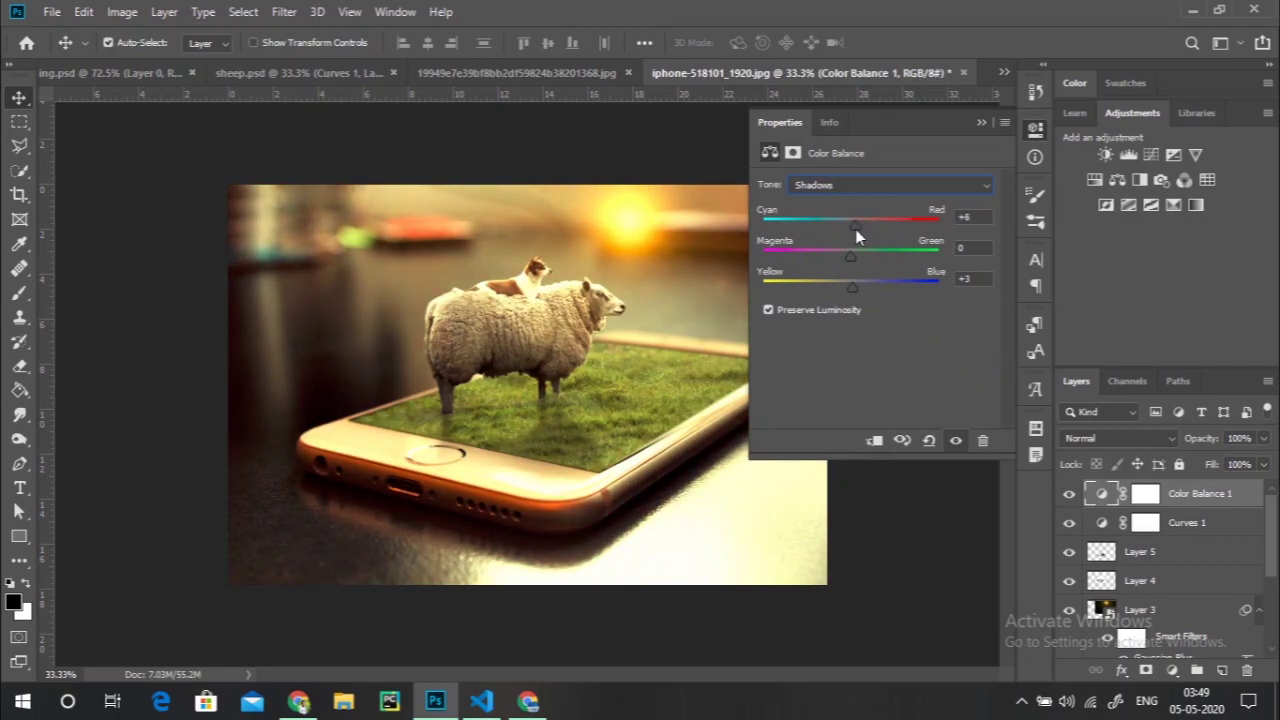
pyautogui.click(981, 121)
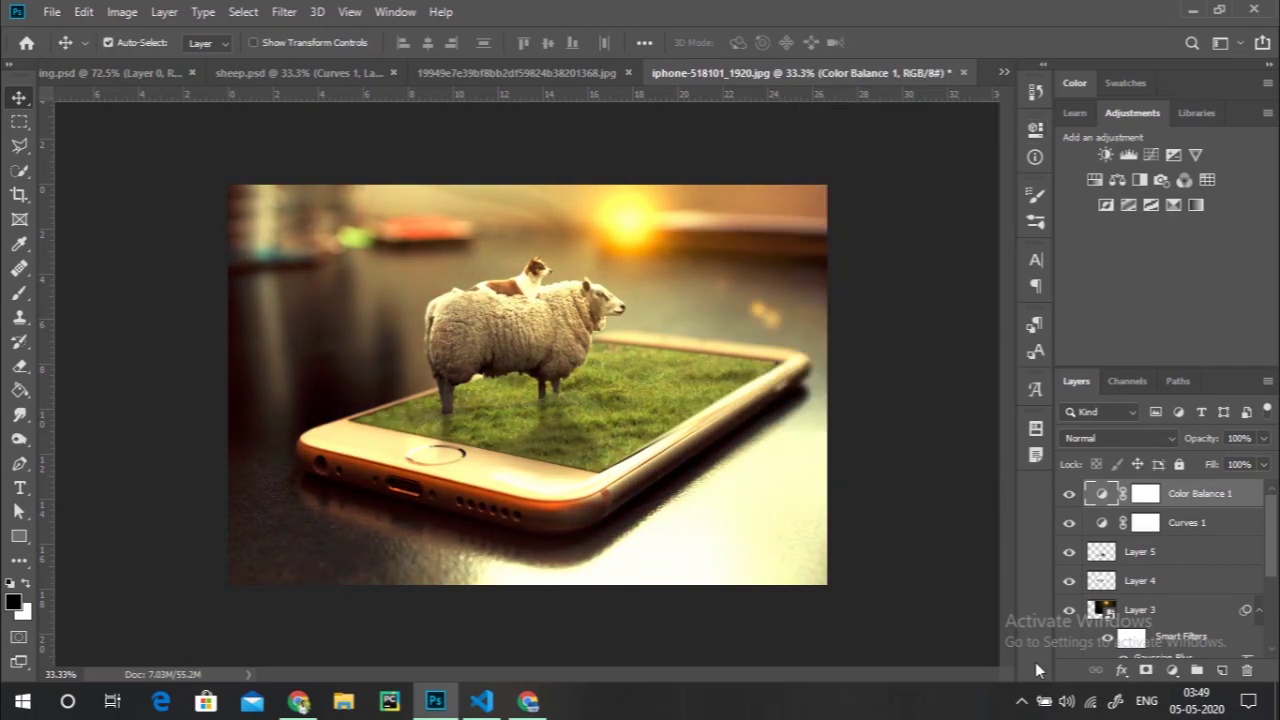
# - Add a Selective Color layer with Neutrals at Magenta -4, Yellow +3, Black +17
pyautogui.click(1172, 670)
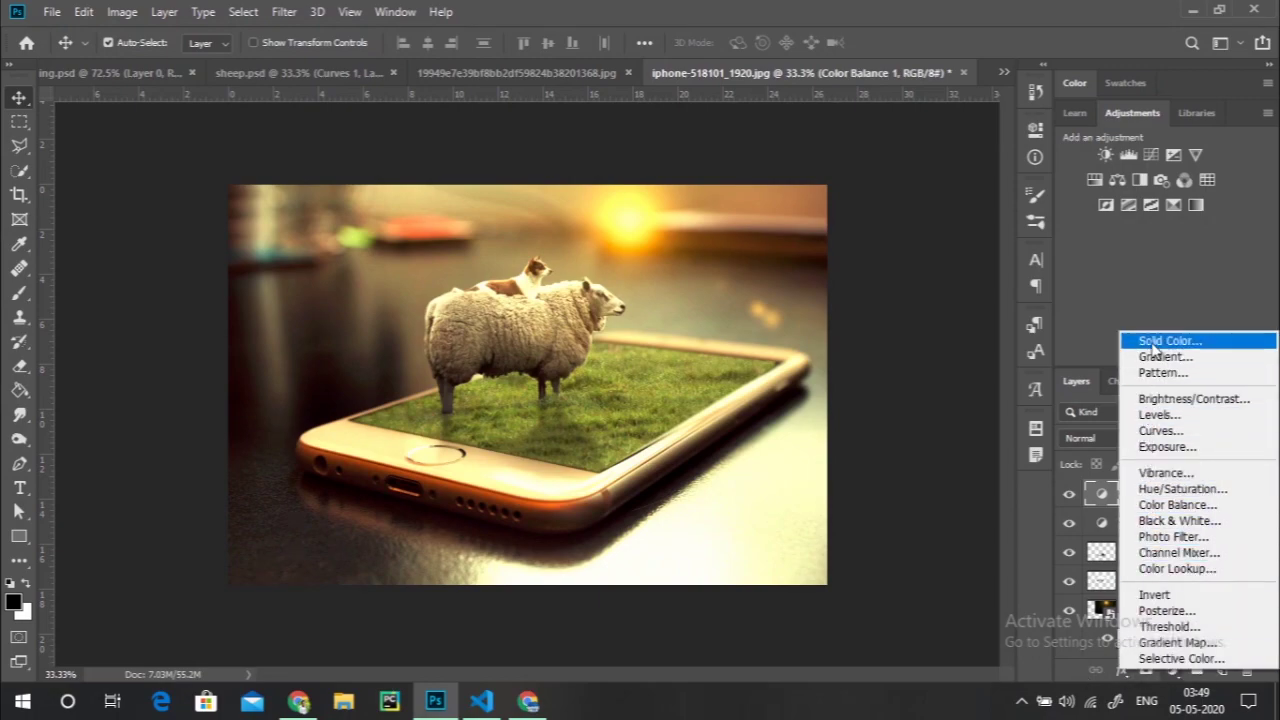
pyautogui.click(1178, 659)
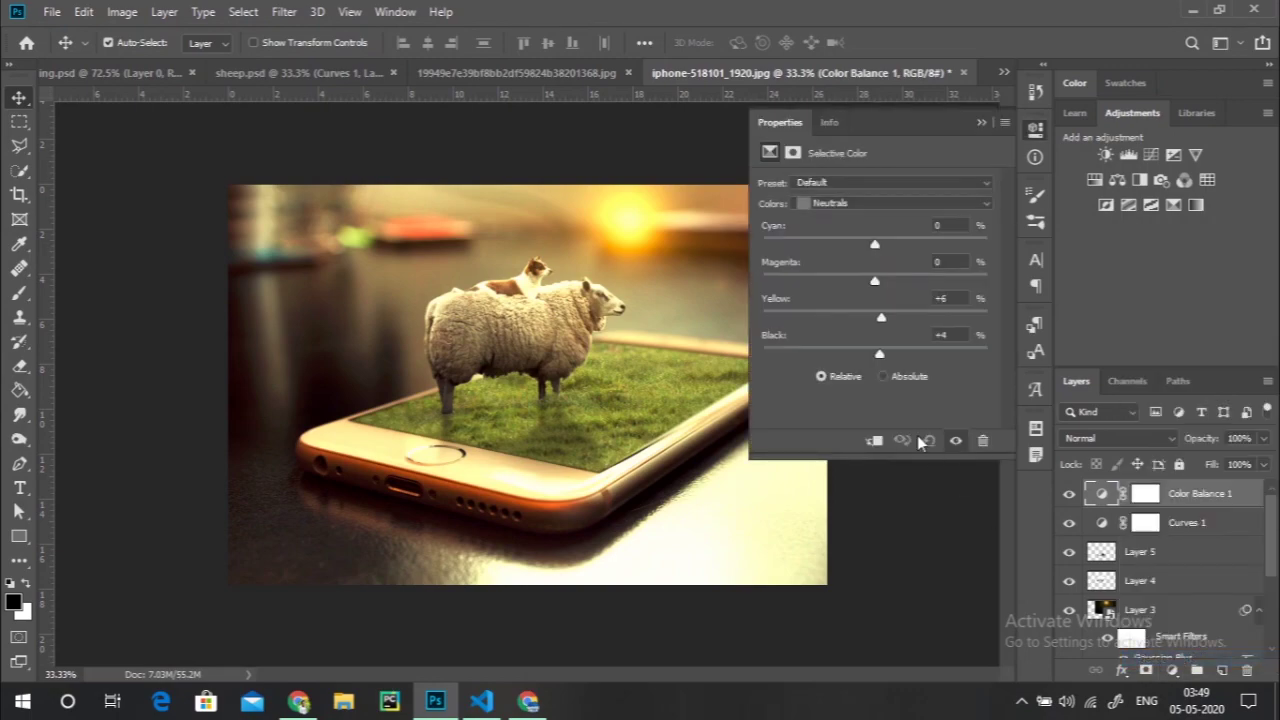
pyautogui.click(868, 203)
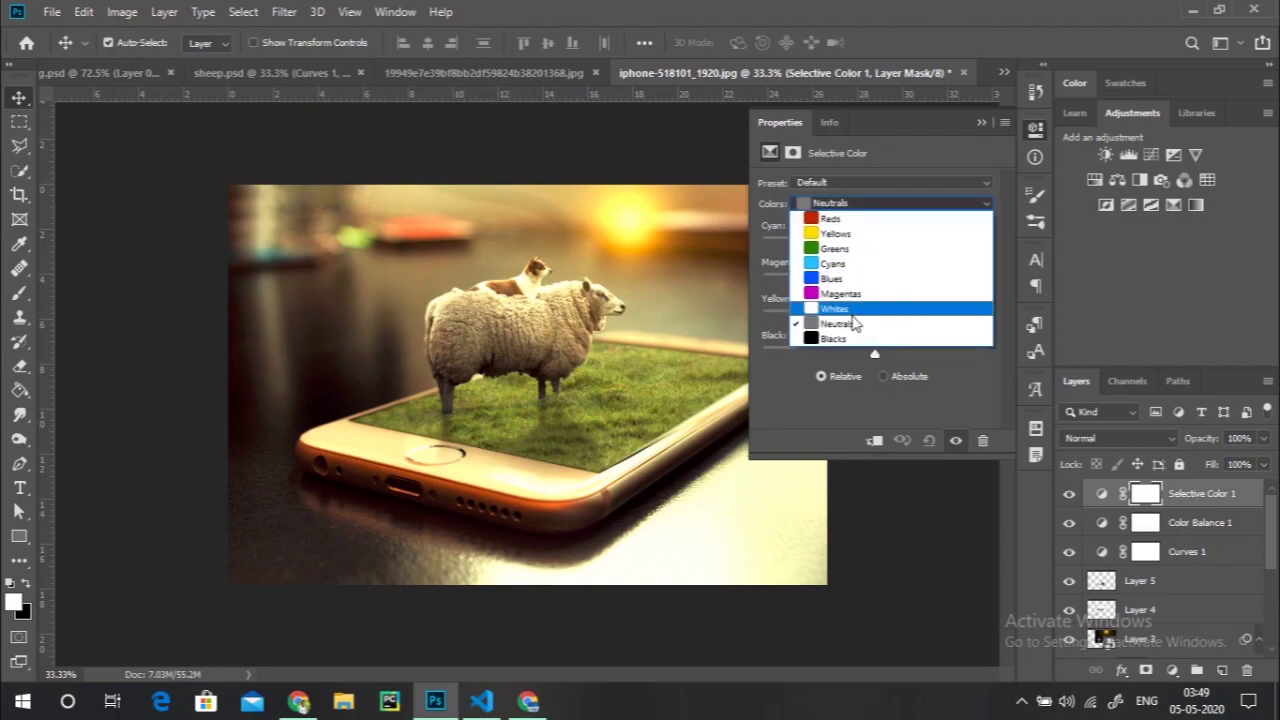
pyautogui.click(858, 324)
pyautogui.moveTo(875, 357); pyautogui.dragTo(895, 360)
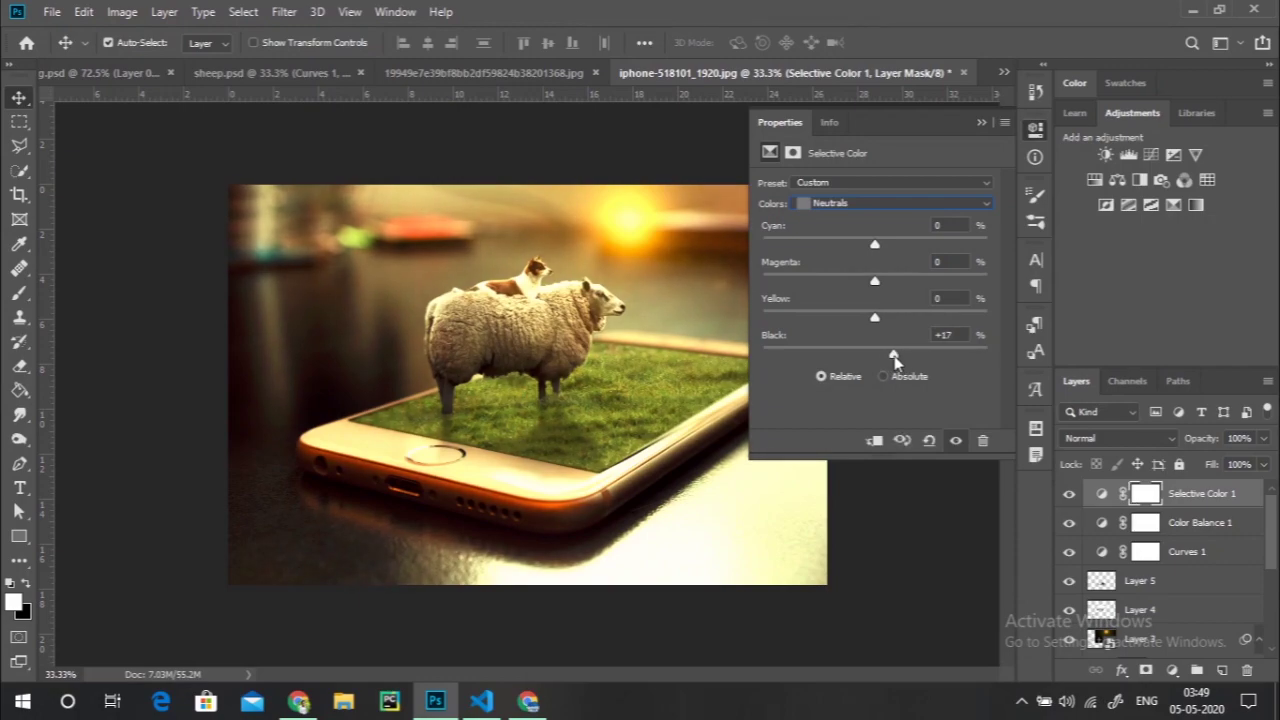
pyautogui.moveTo(873, 323)
pyautogui.mouseDown()
pyautogui.moveTo(908, 325)
pyautogui.moveTo(889, 283)
pyautogui.moveTo(872, 287)
pyautogui.mouseUp()
# - Toggle Selective Color 1, Color Balance 1 and Curves 1 off and on to compare the grade
pyautogui.click(981, 122)
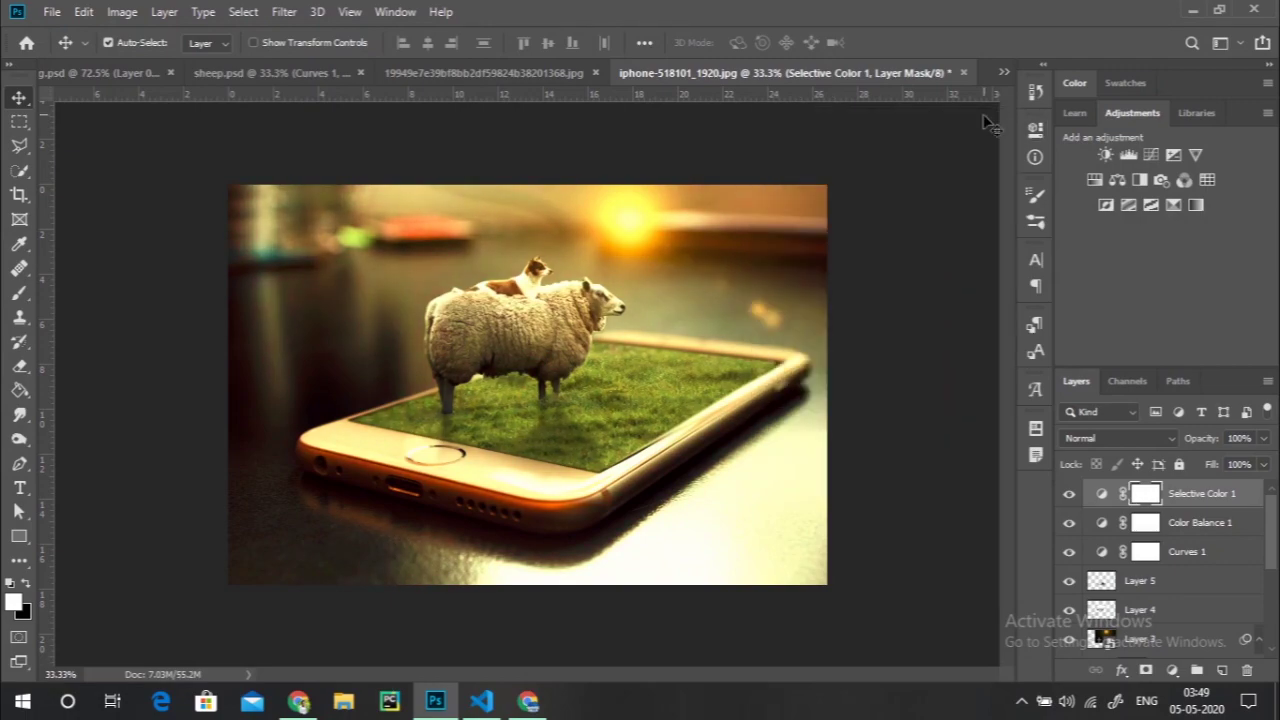
pyautogui.click(1069, 494)
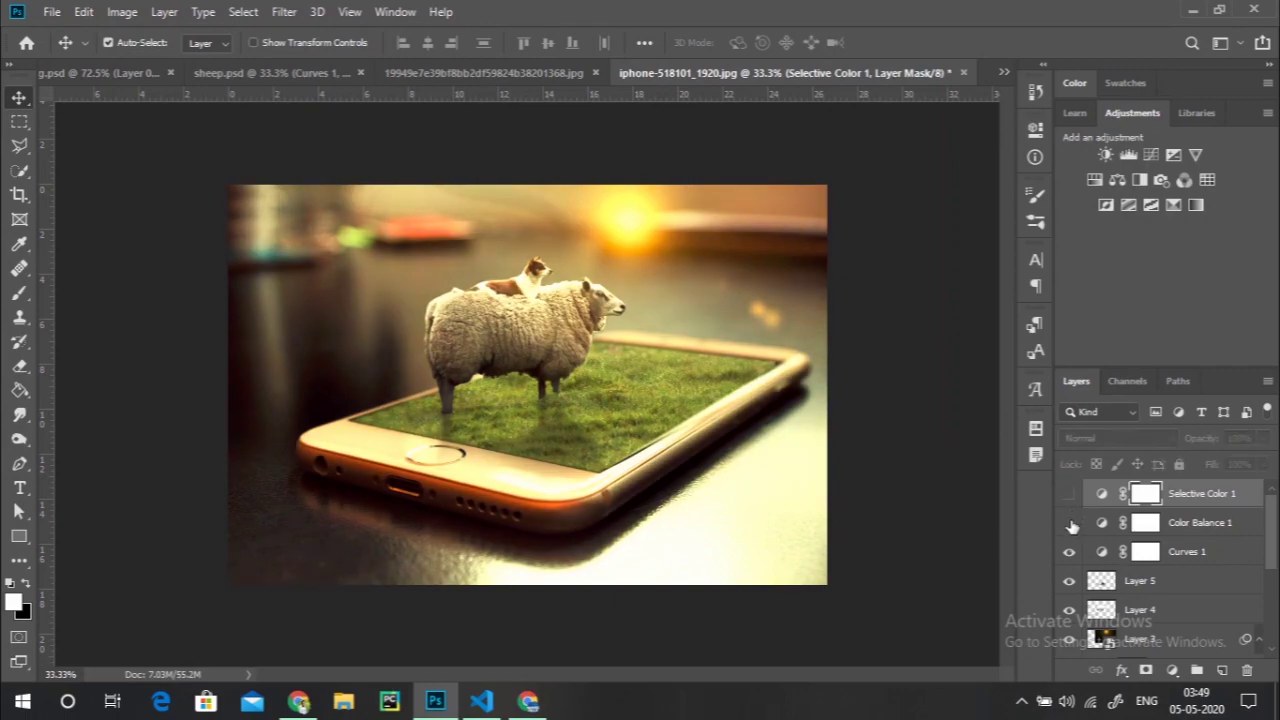
pyautogui.click(1070, 523)
pyautogui.click(1069, 552)
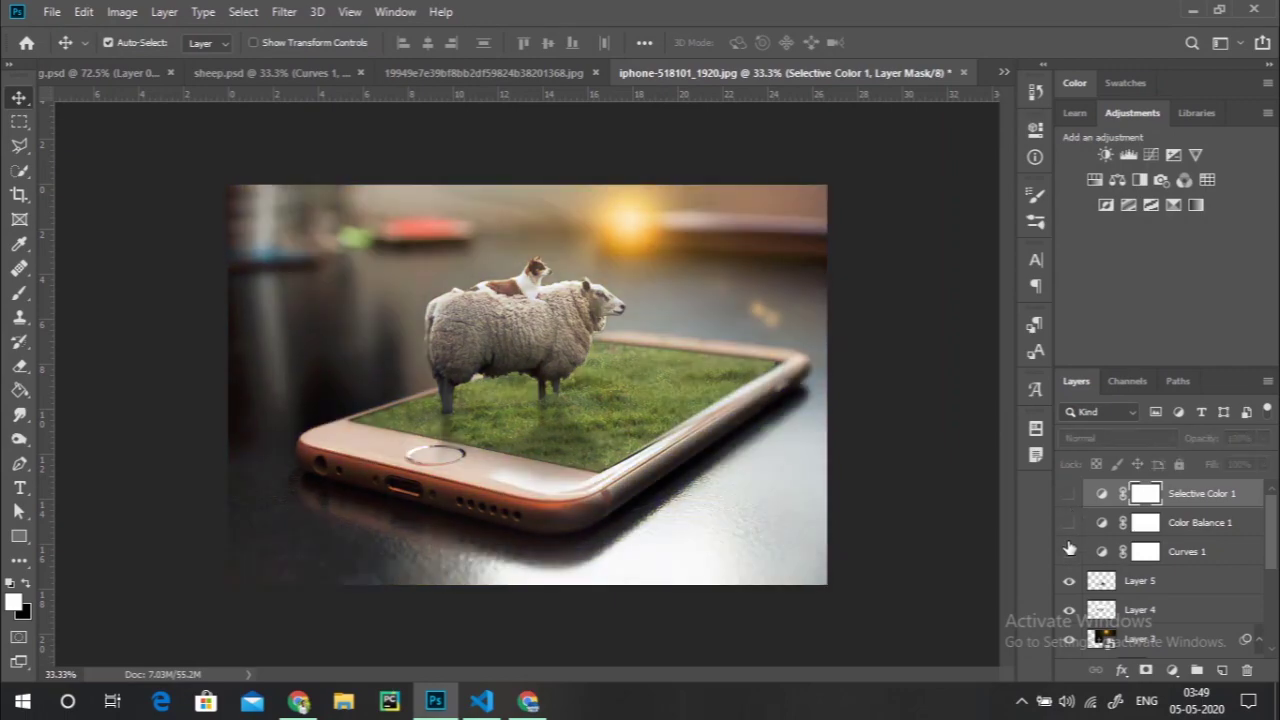
pyautogui.click(1069, 552)
pyautogui.click(1069, 523)
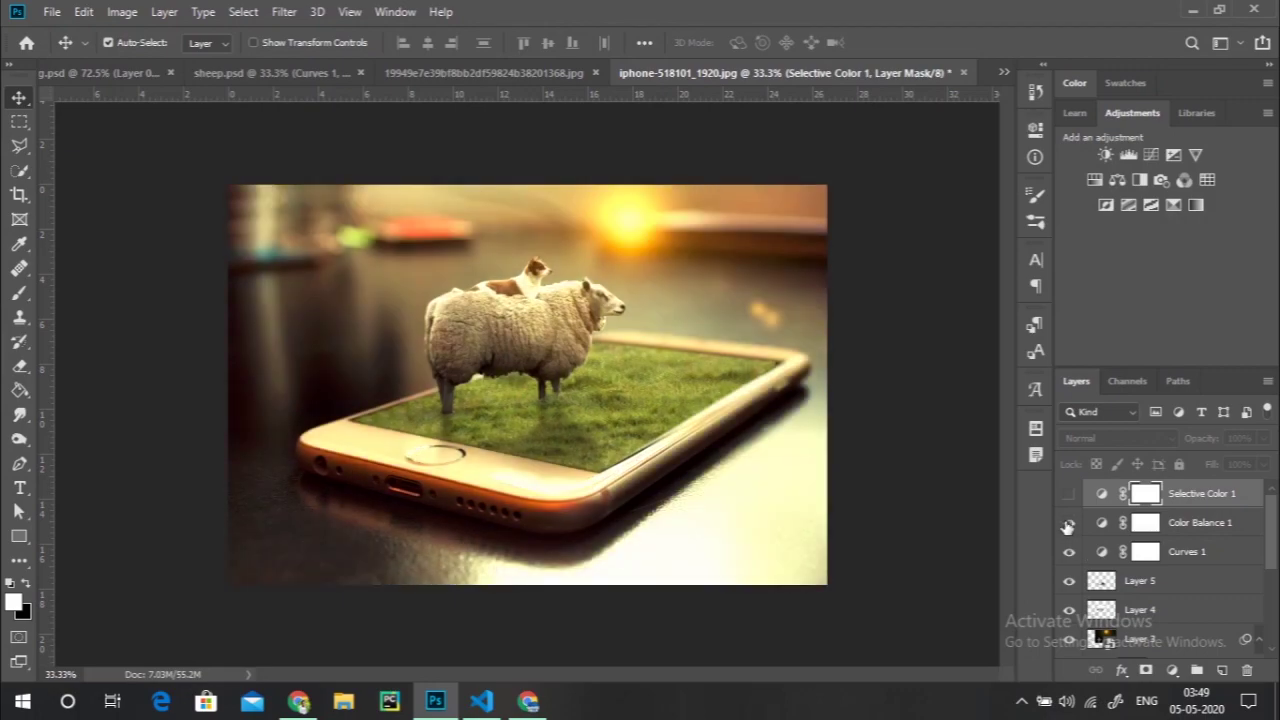
pyautogui.click(1069, 494)
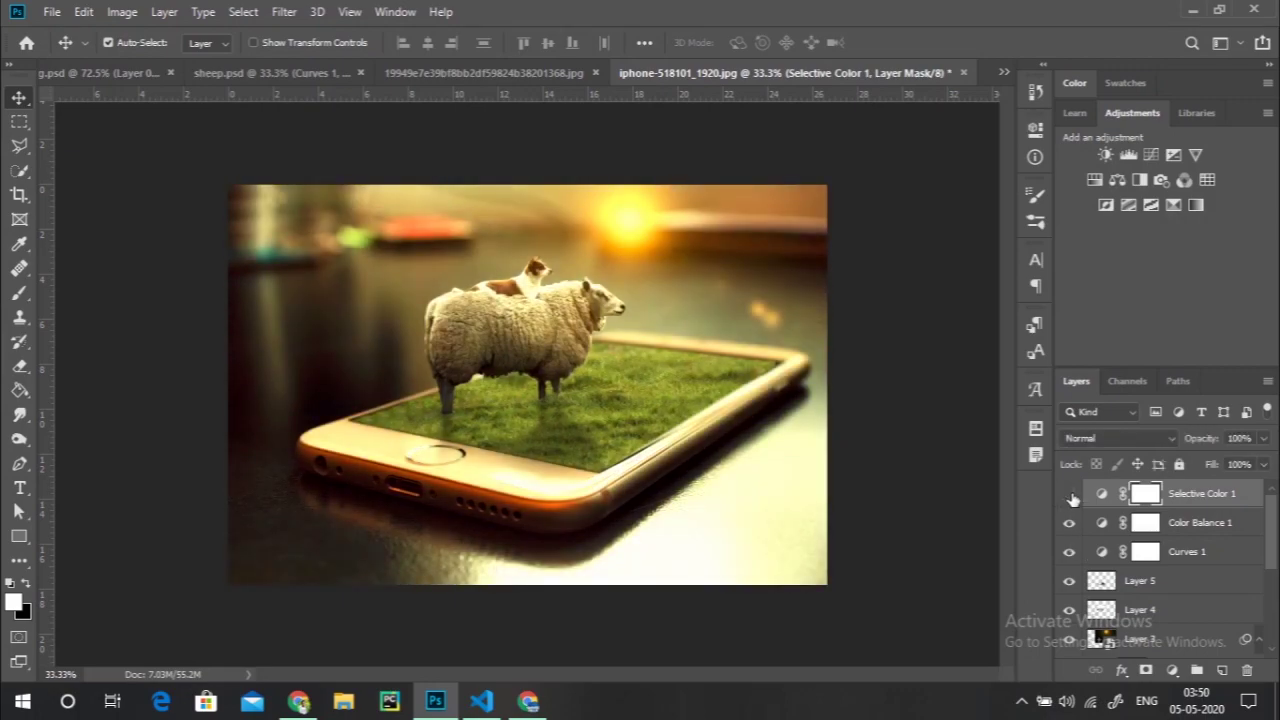
pyautogui.click(1069, 494)
pyautogui.click(1069, 494)
# - View sheep.psd and the original sheep photo, then return to the iPhone composite
pyautogui.click(316, 73)
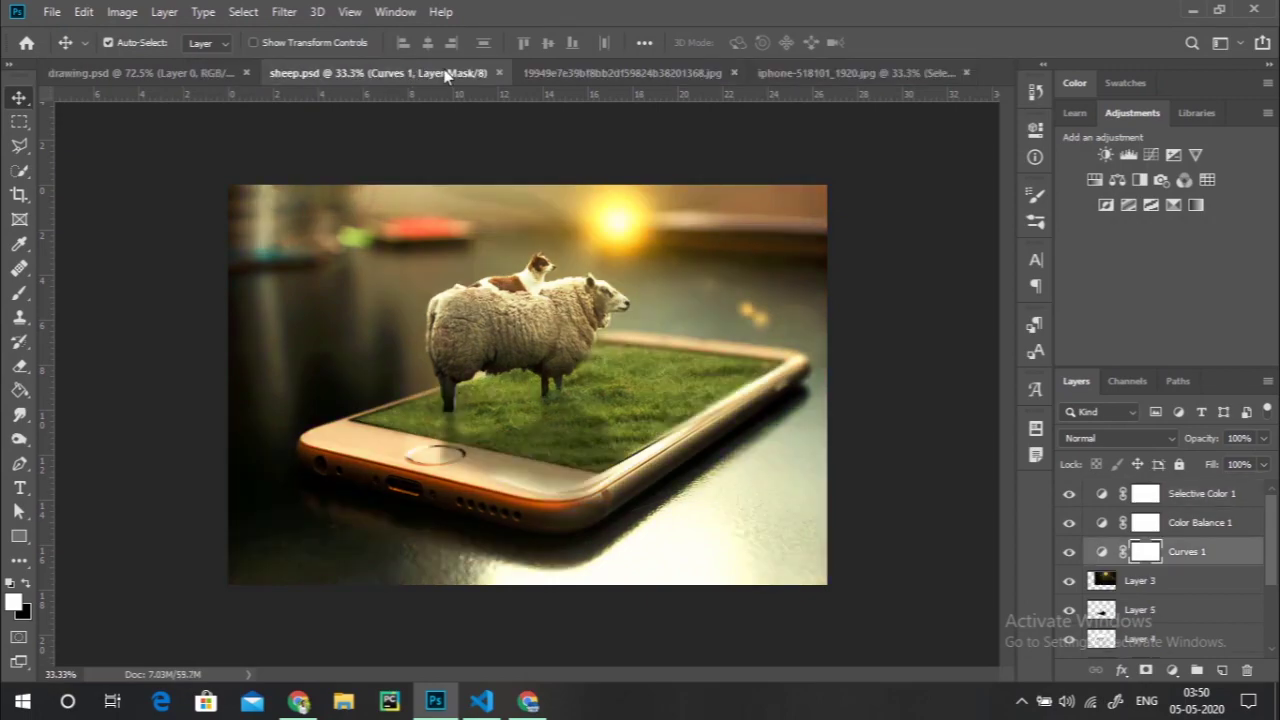
pyautogui.click(557, 74)
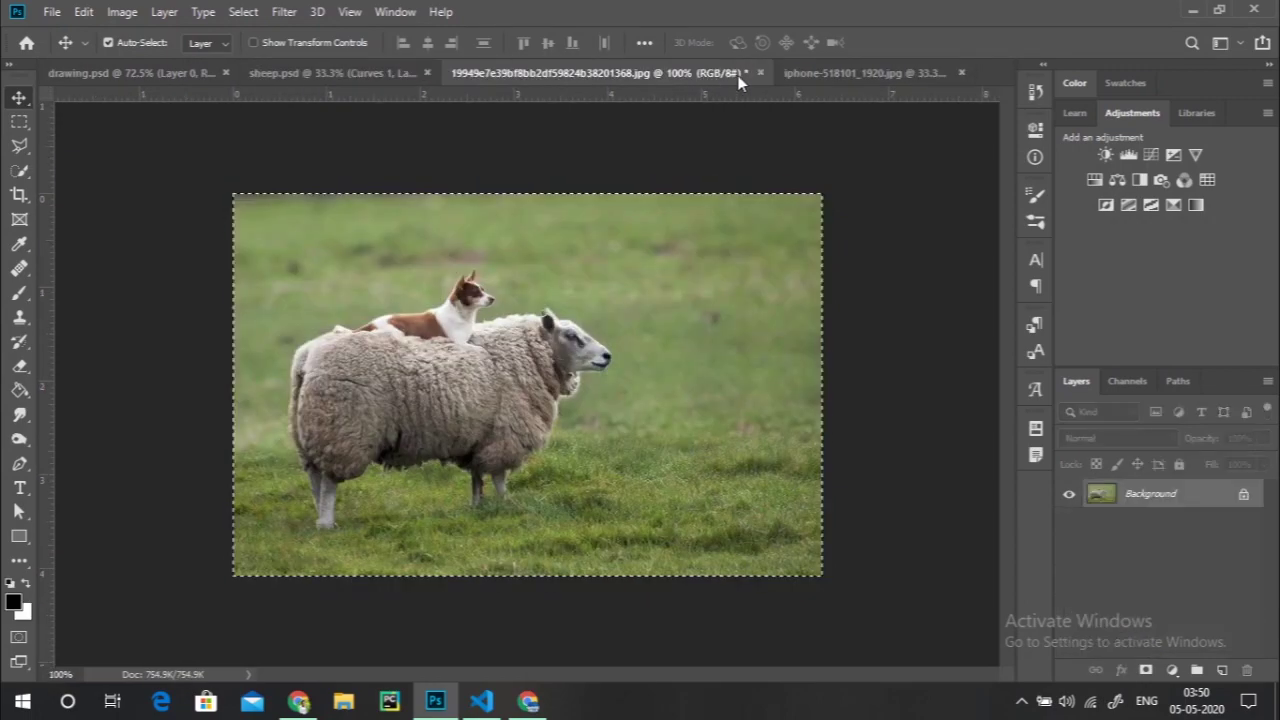
pyautogui.click(815, 74)
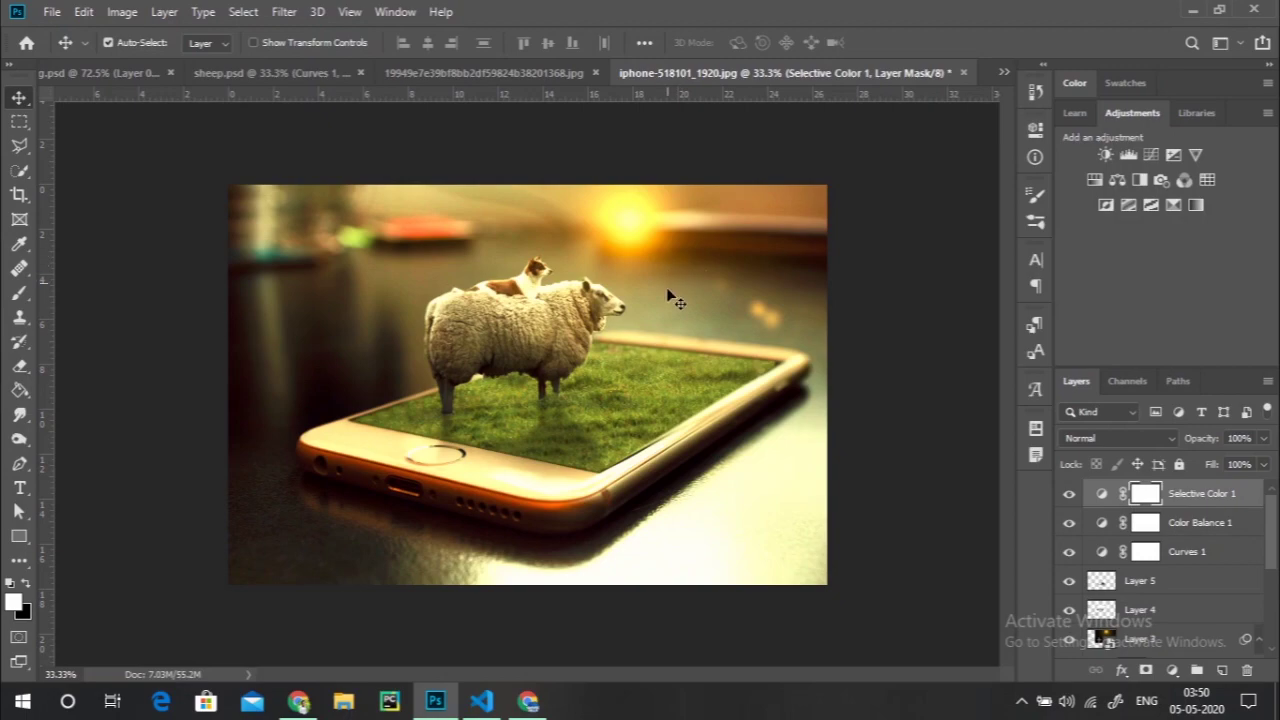
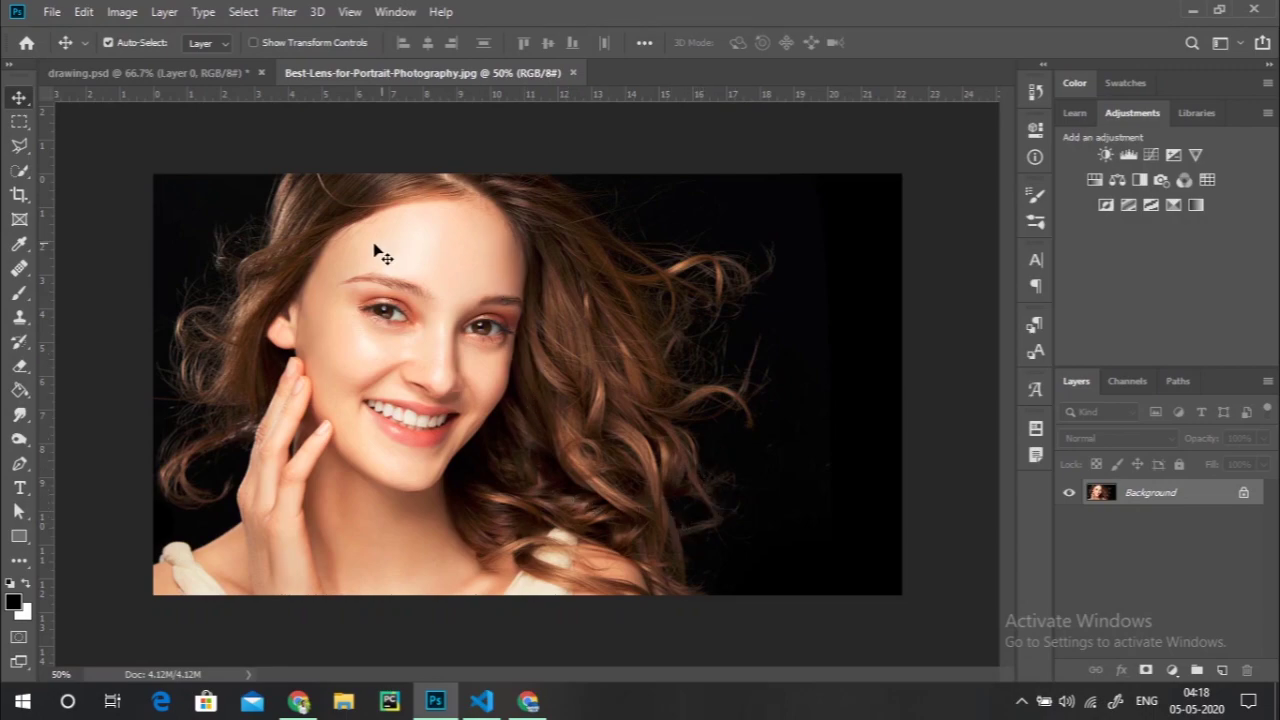
# - Run Select > Subject to select the woman and her hair in Best-Lens-for-Portrait-Photography.jpg
pyautogui.click(244, 12)
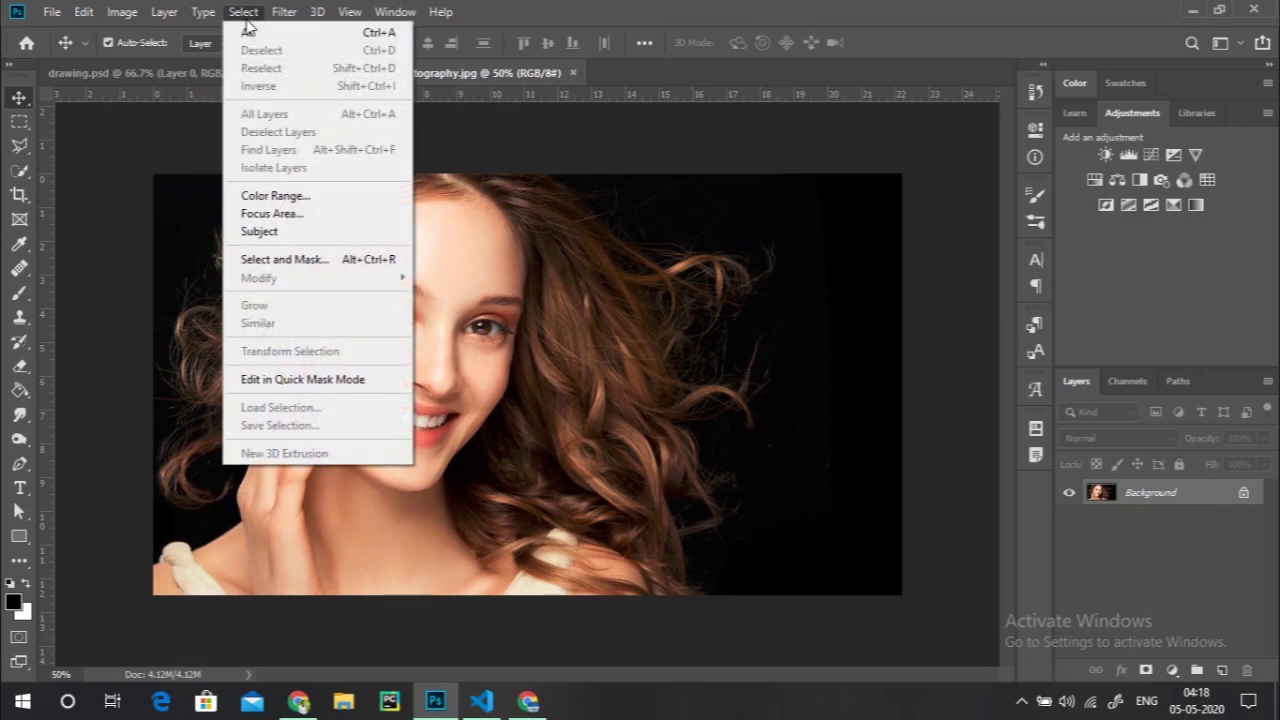
pyautogui.click(279, 233)
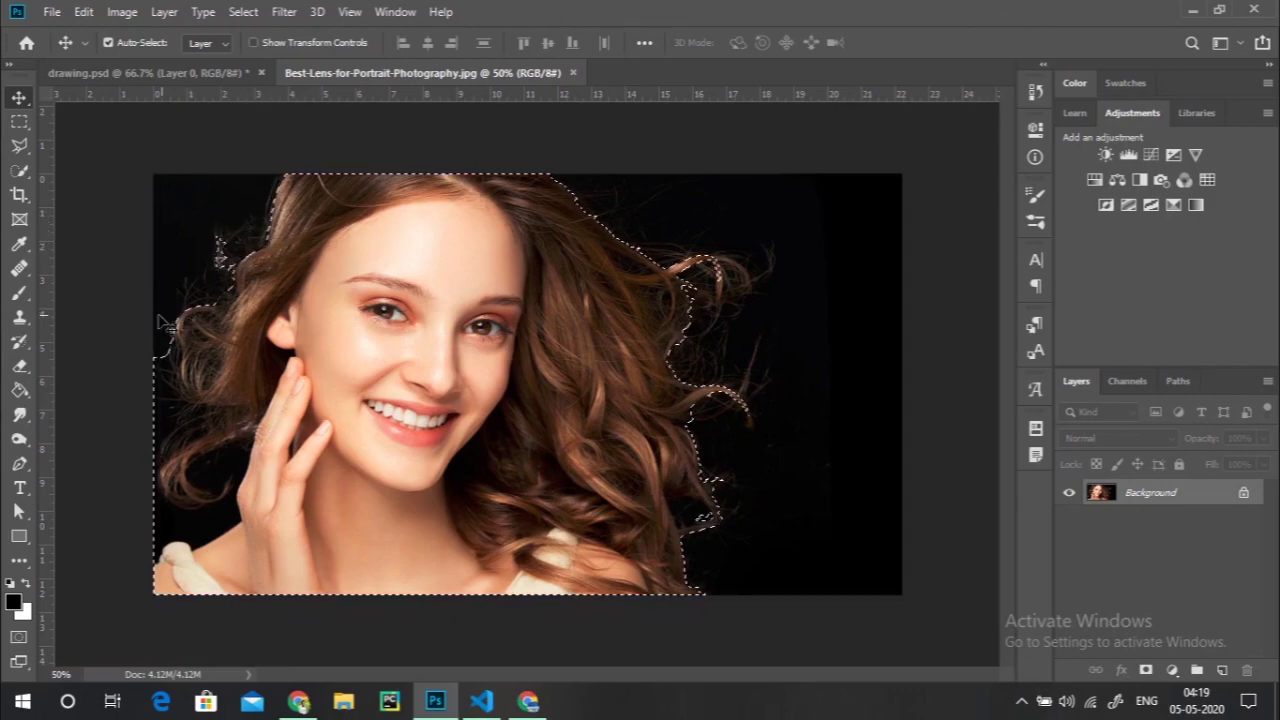
# - With Quick Selection, add the upper-left hair and subtract the dark top-left background corner
pyautogui.click(19, 171)
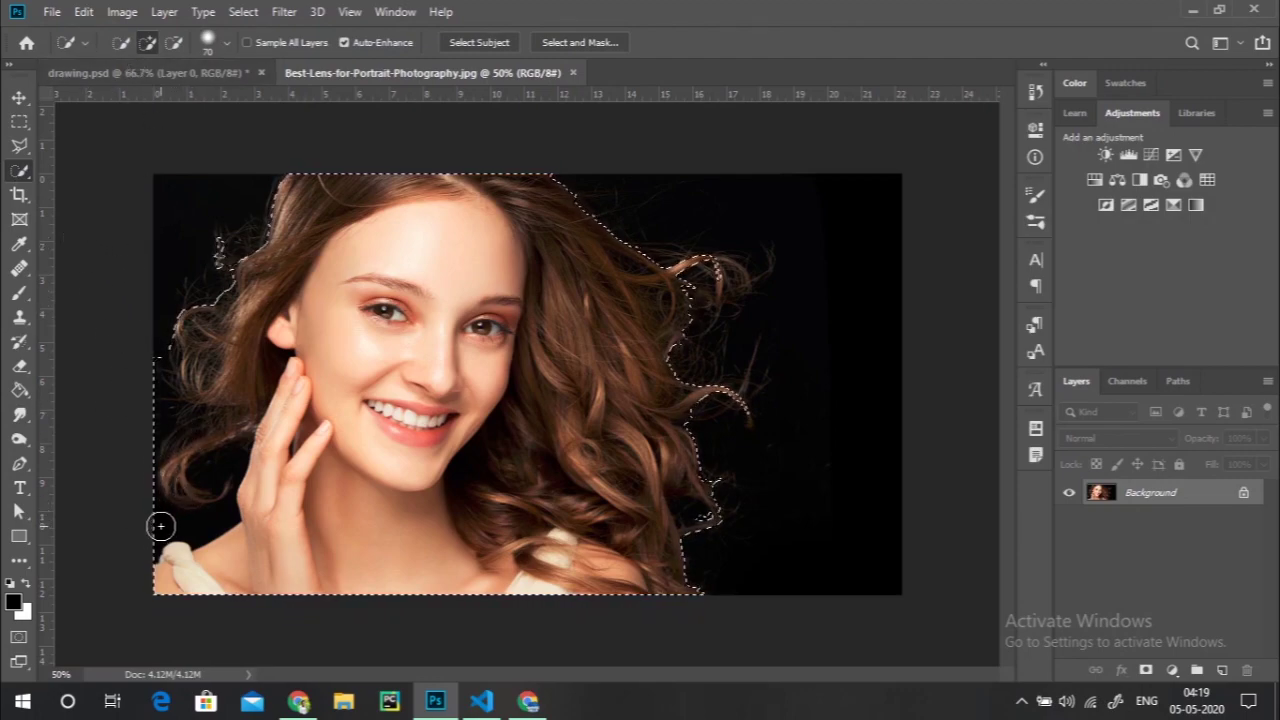
pyautogui.press('alt')
pyautogui.press(']')
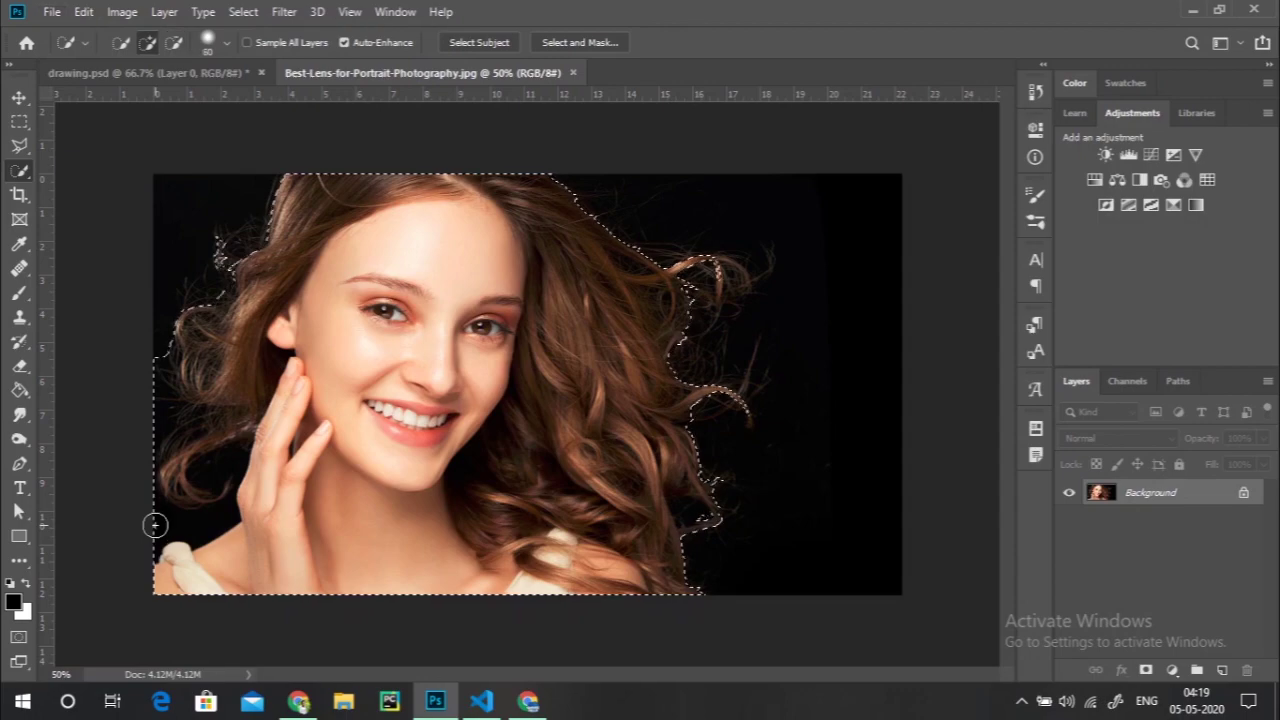
pyautogui.press('alt')
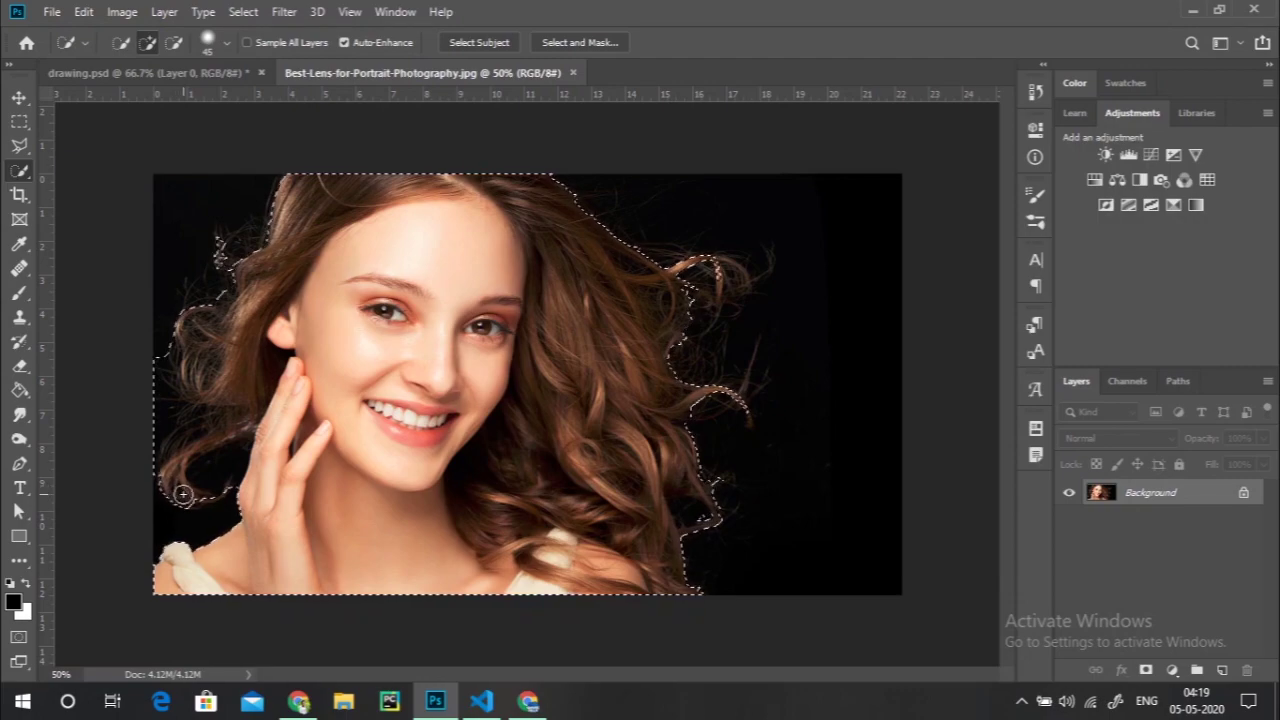
pyautogui.press('alt')
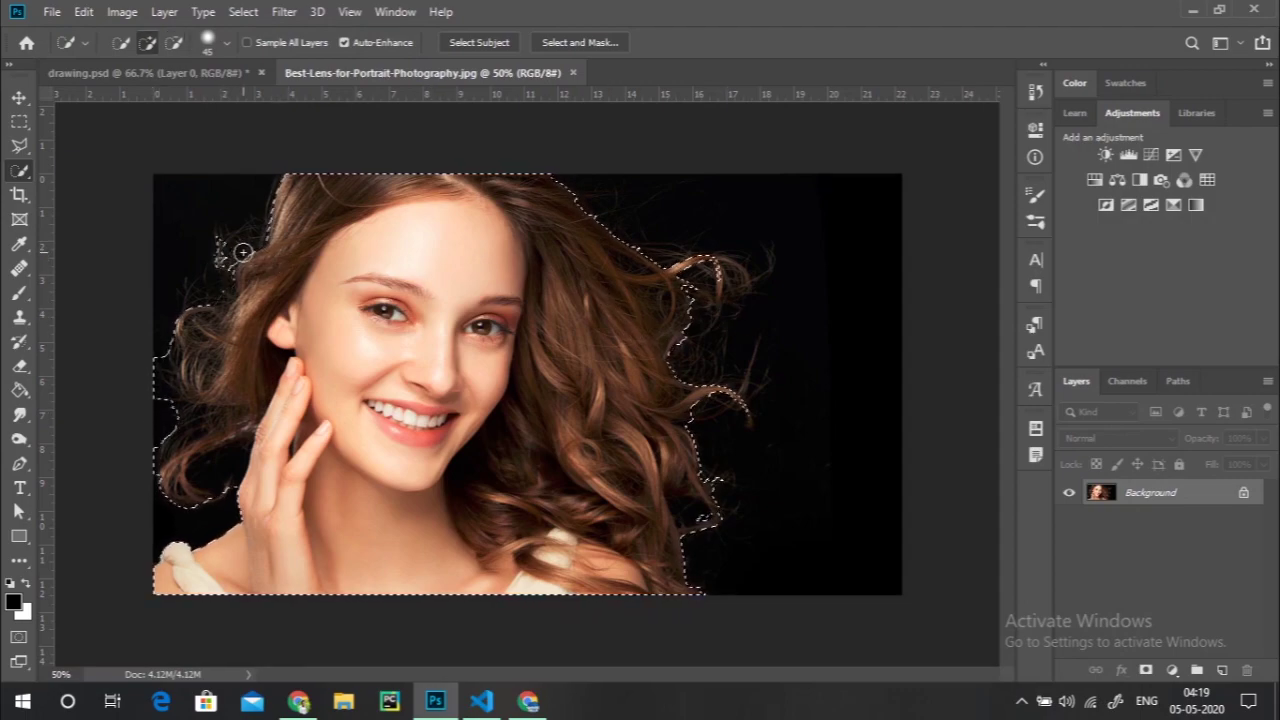
pyautogui.moveTo(227, 240); pyautogui.dragTo(195, 218)
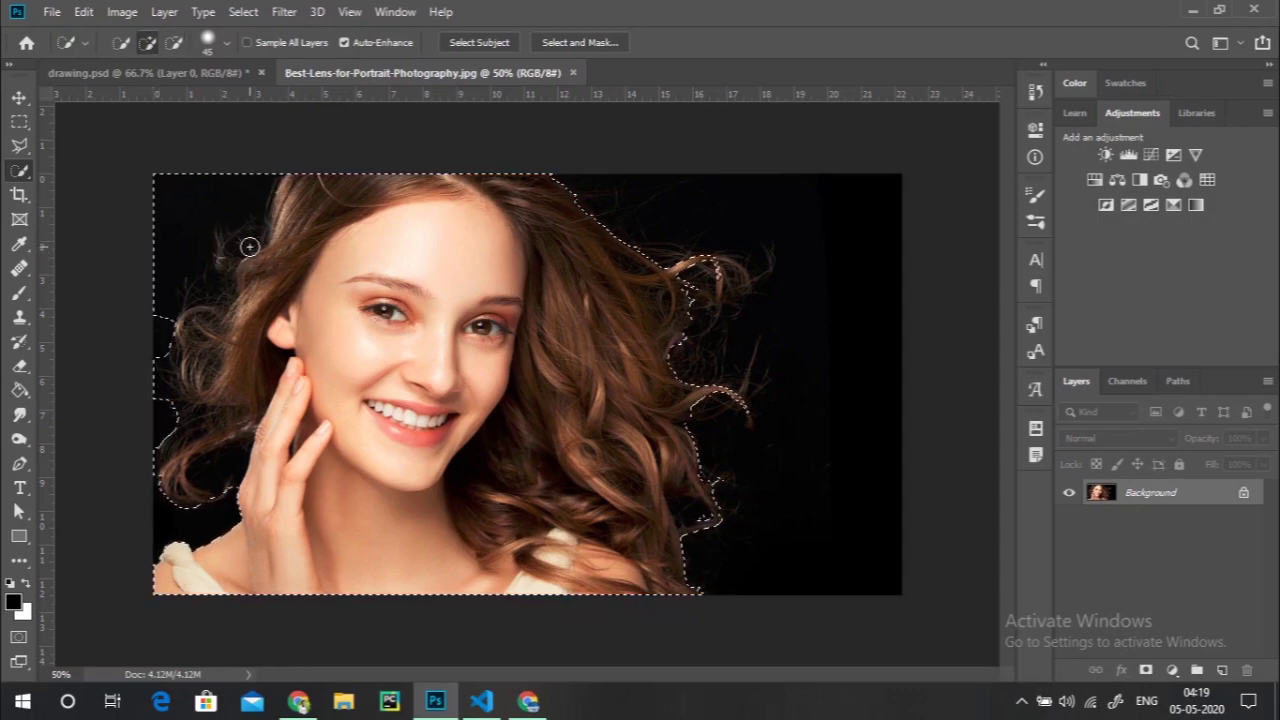
pyautogui.press('alt')
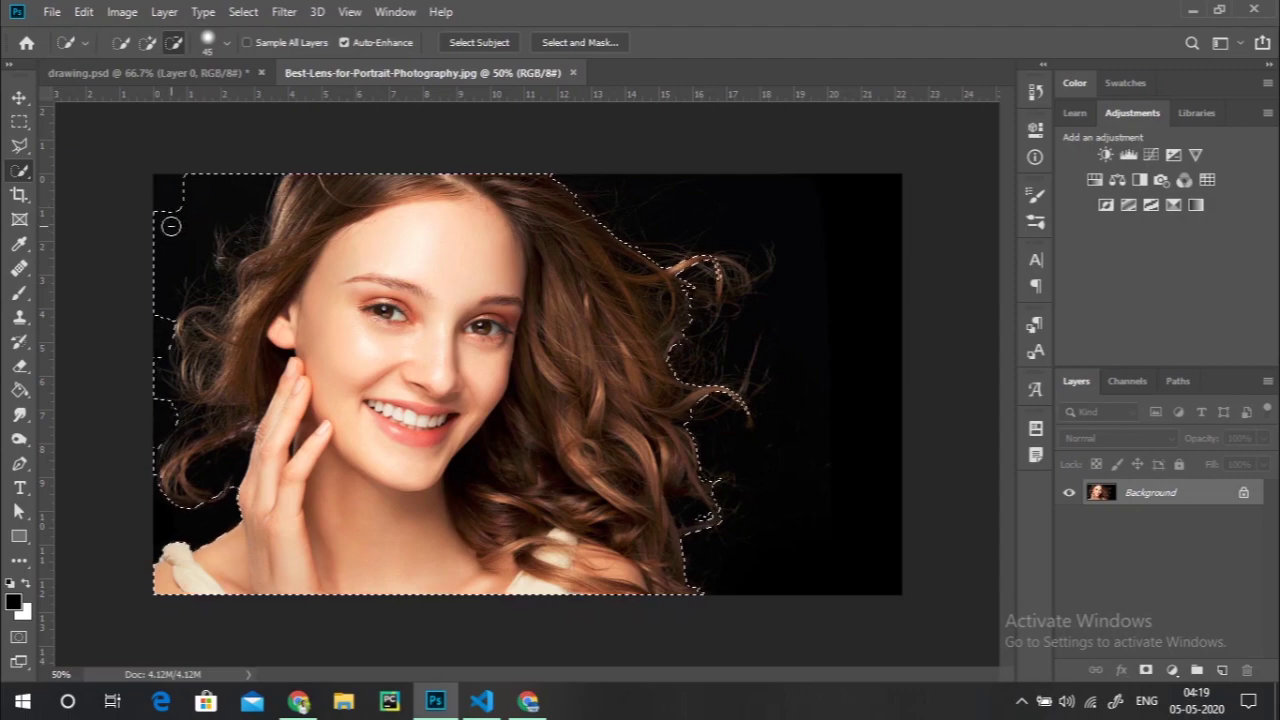
pyautogui.moveTo(172, 201); pyautogui.dragTo(177, 243)
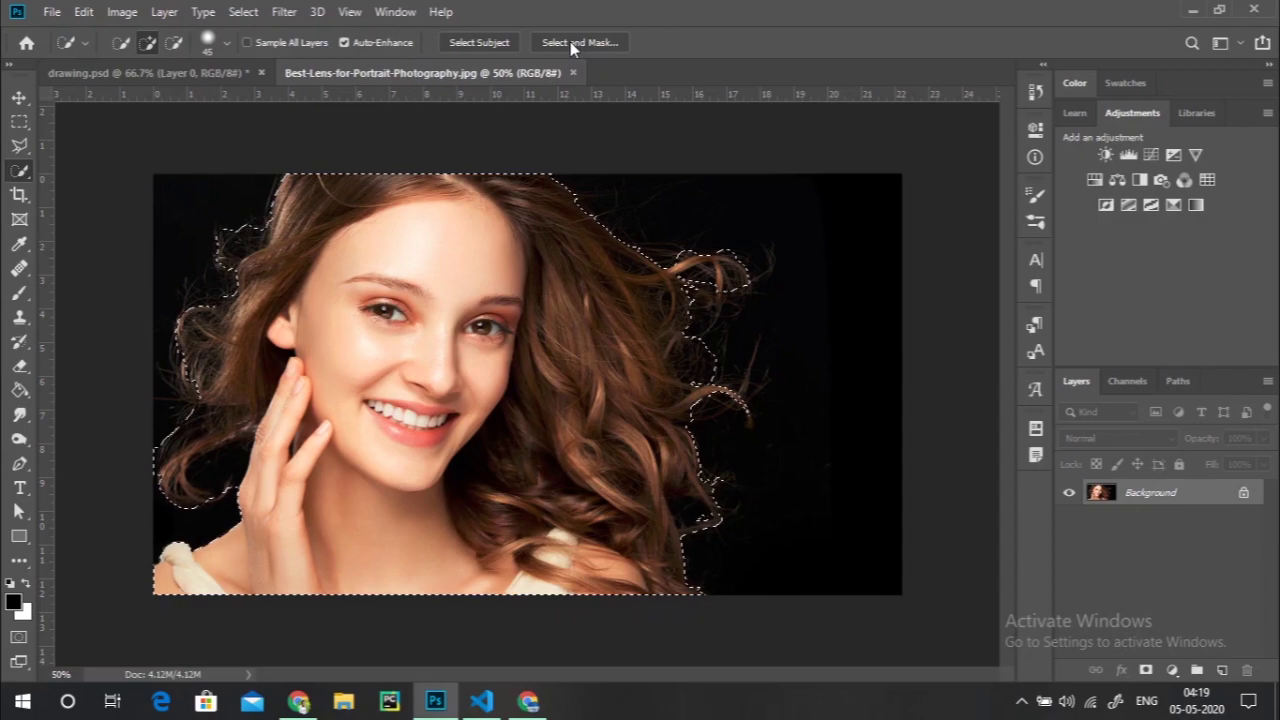
# - Enter Select and Mask at 100% opacity with Refine Edge Brush and Smart Radius 2 px
pyautogui.click(240, 12)
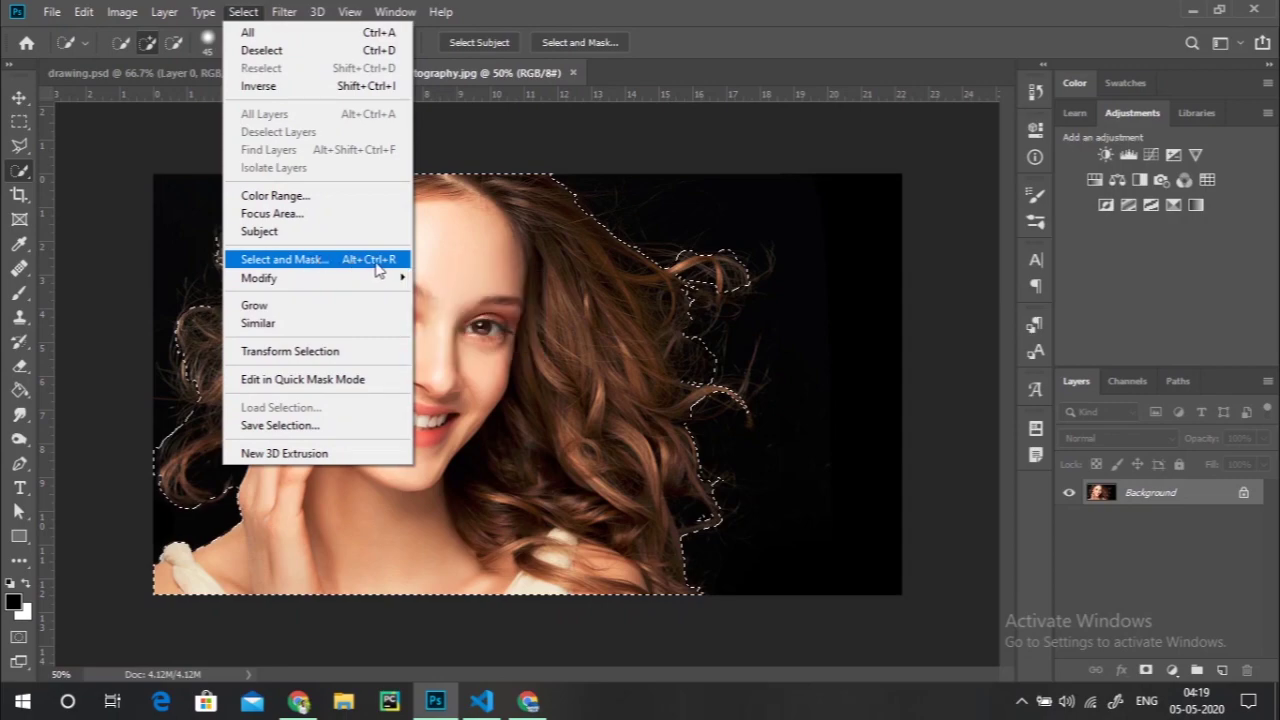
pyautogui.click(314, 262)
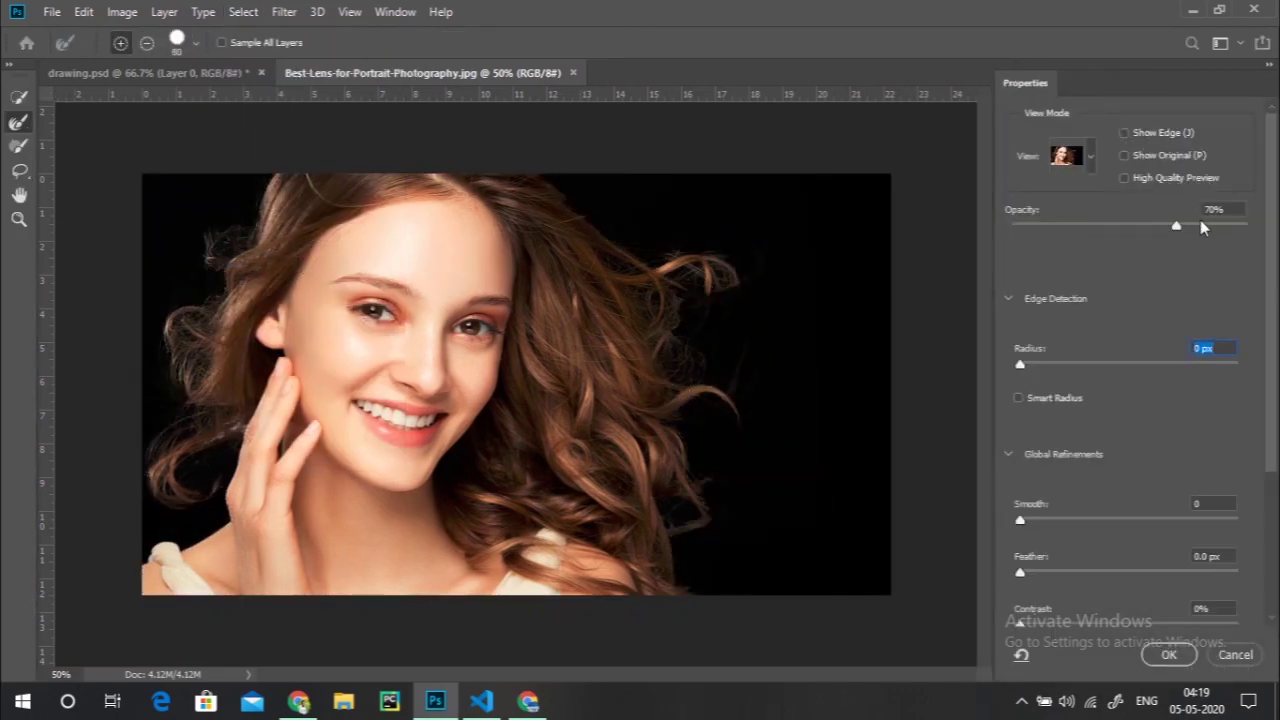
pyautogui.moveTo(1177, 228); pyautogui.dragTo(1247, 226)
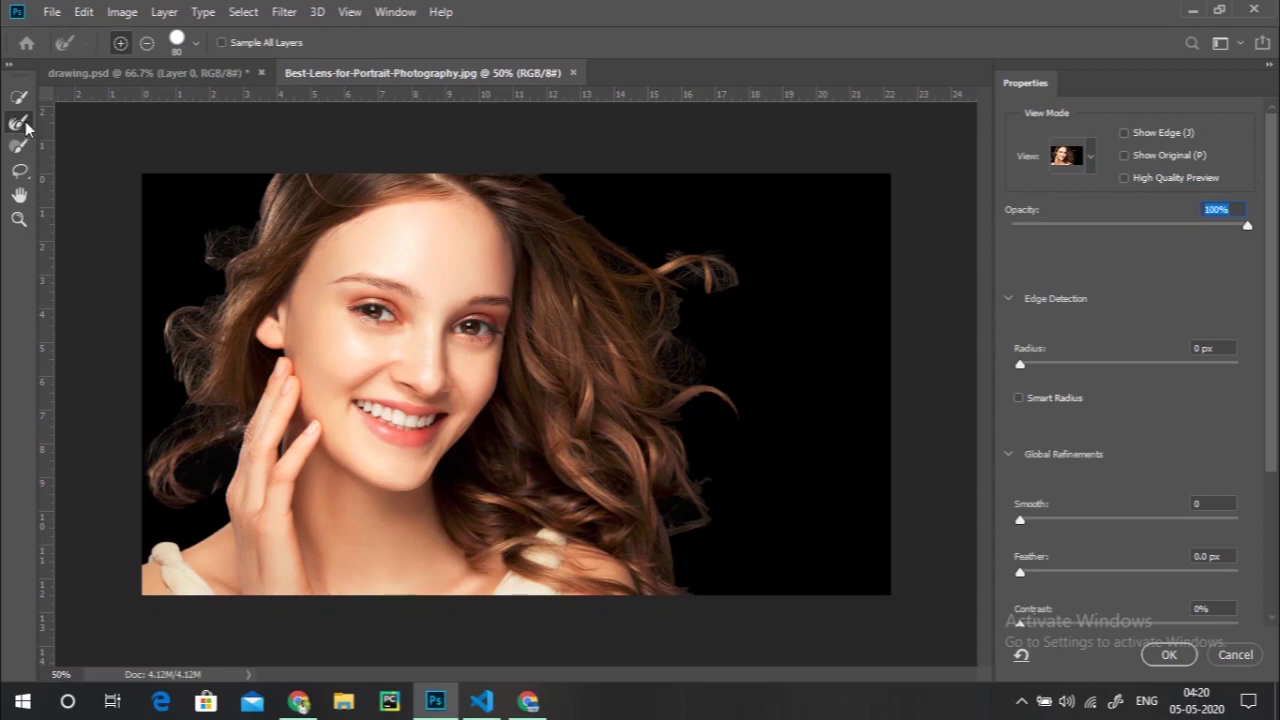
pyautogui.click(19, 122)
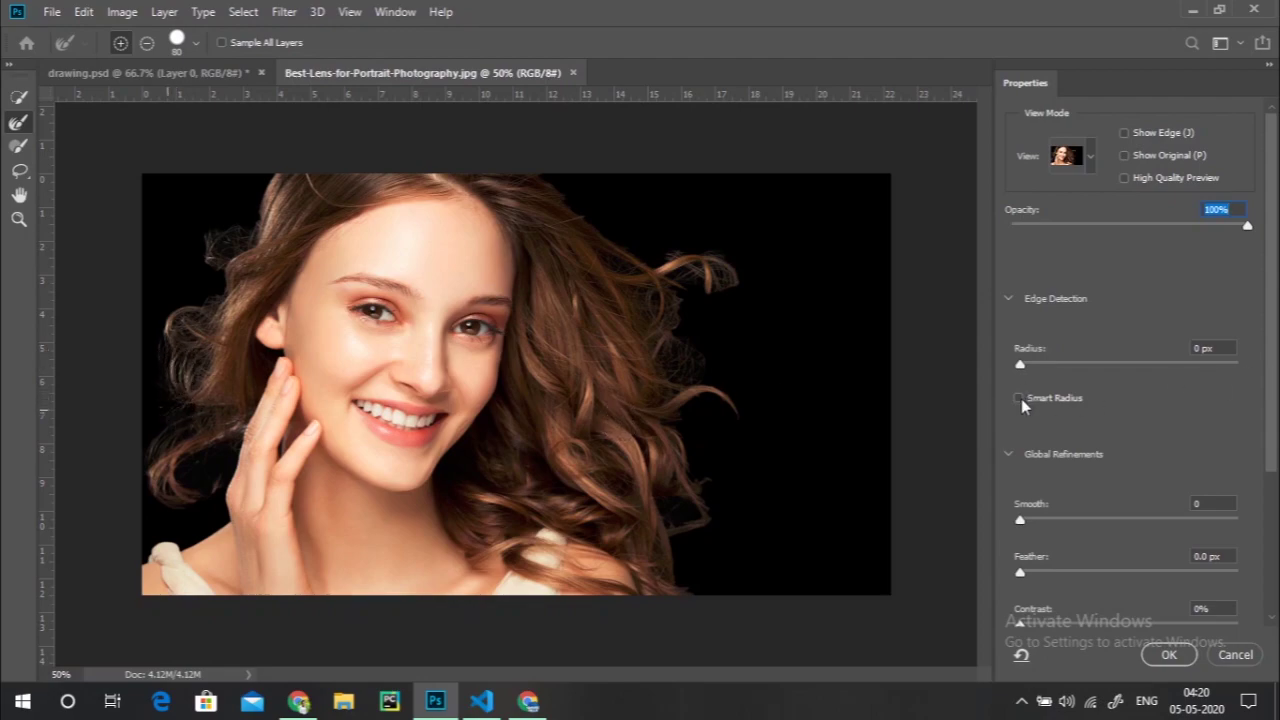
pyautogui.click(1029, 365)
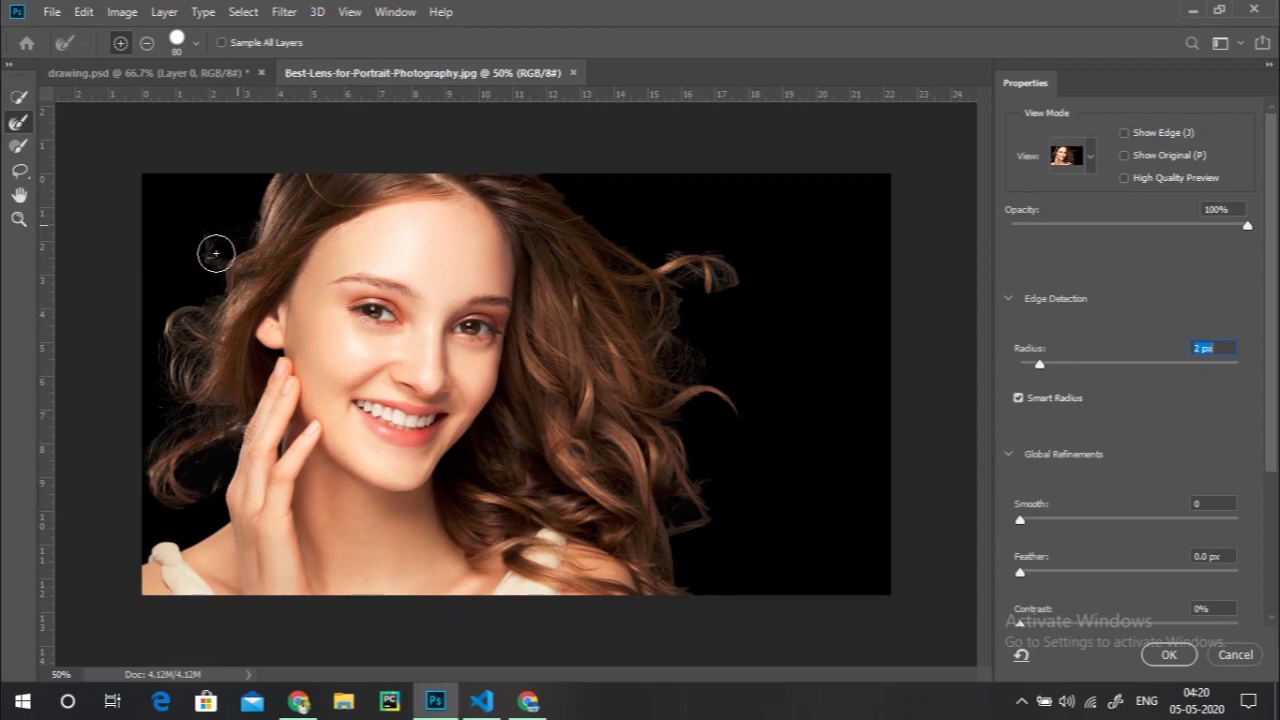
# - Refine the wispy hair along the upper-left edge and the right-hand curl
pyautogui.moveTo(215, 253); pyautogui.dragTo(154, 276)
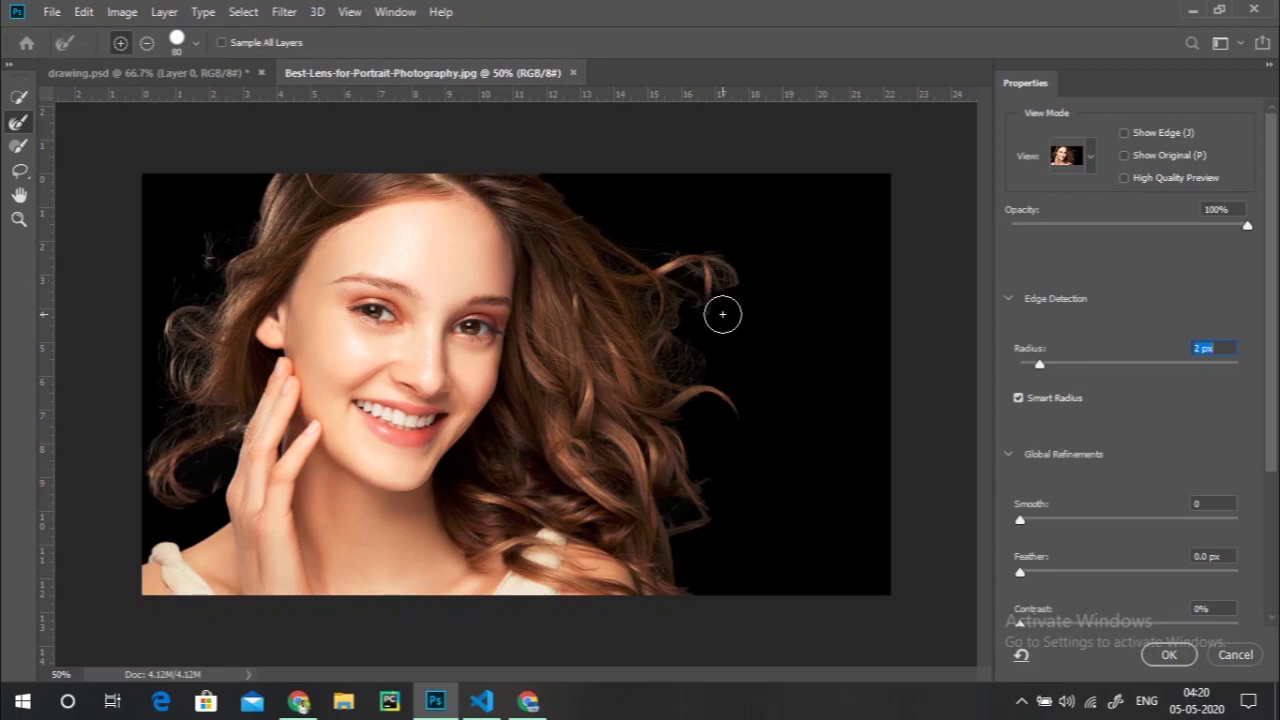
pyautogui.moveTo(722, 315); pyautogui.dragTo(662, 324)
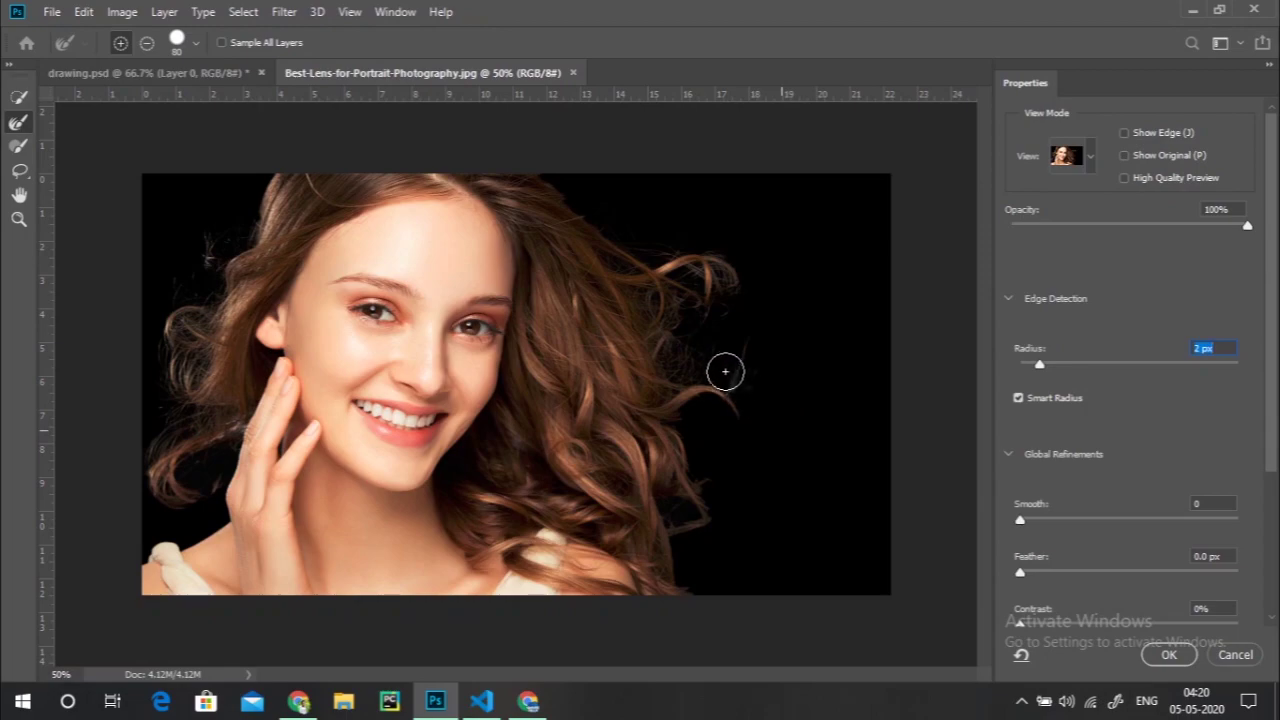
pyautogui.moveTo(725, 372); pyautogui.dragTo(727, 484)
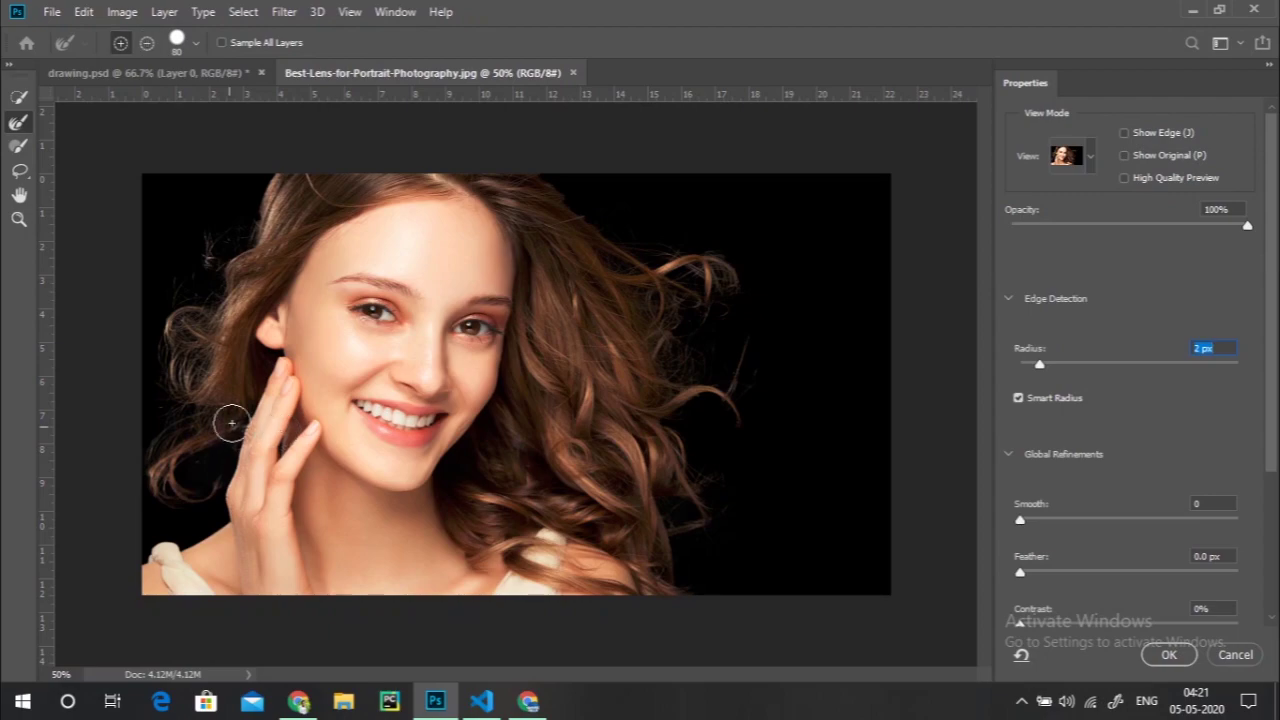
# - At 100% zoom, clean the hair edge near the finger and set Smooth to 5
pyautogui.hotkey('ctrl', '1')
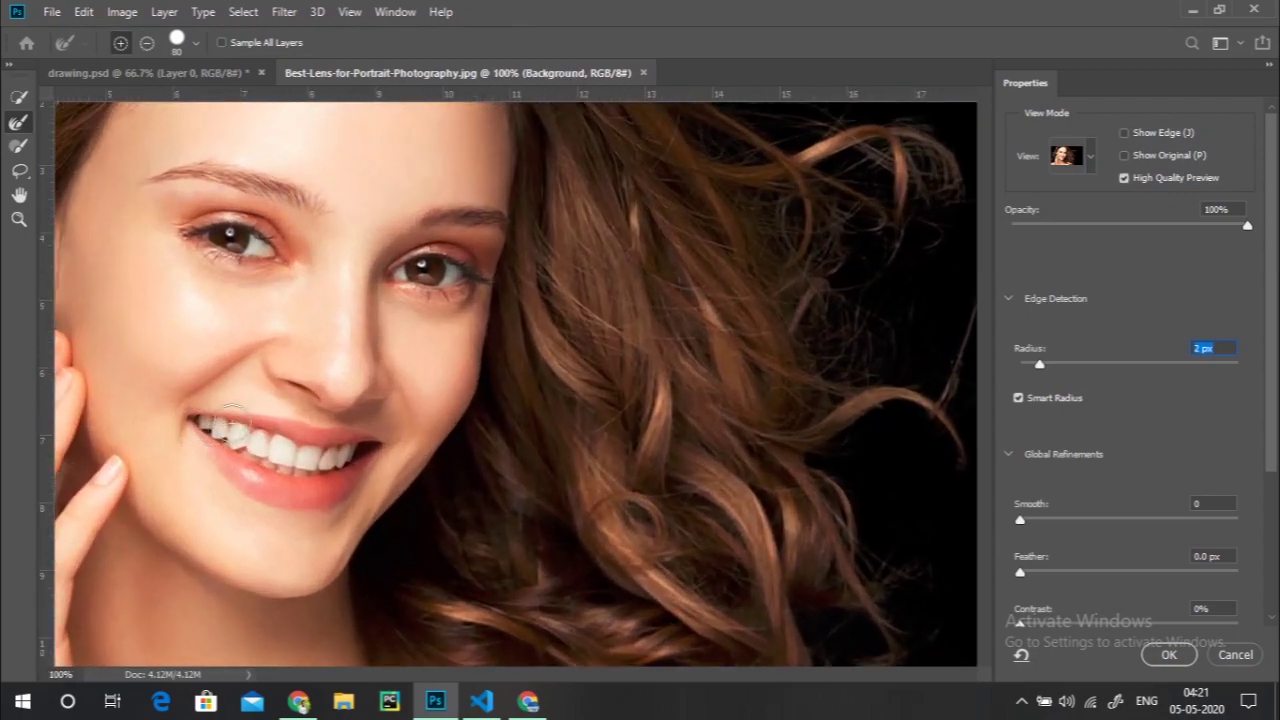
pyautogui.moveTo(556, 675); pyautogui.dragTo(441, 675)
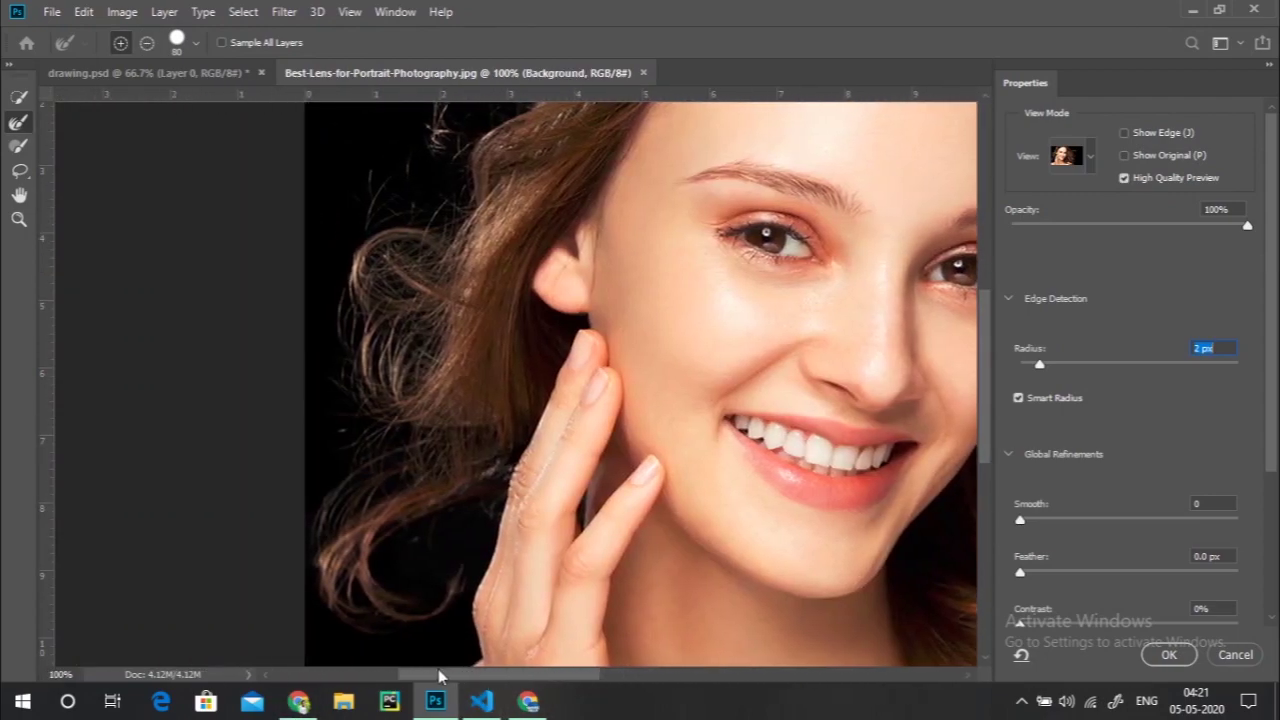
pyautogui.press('alt')
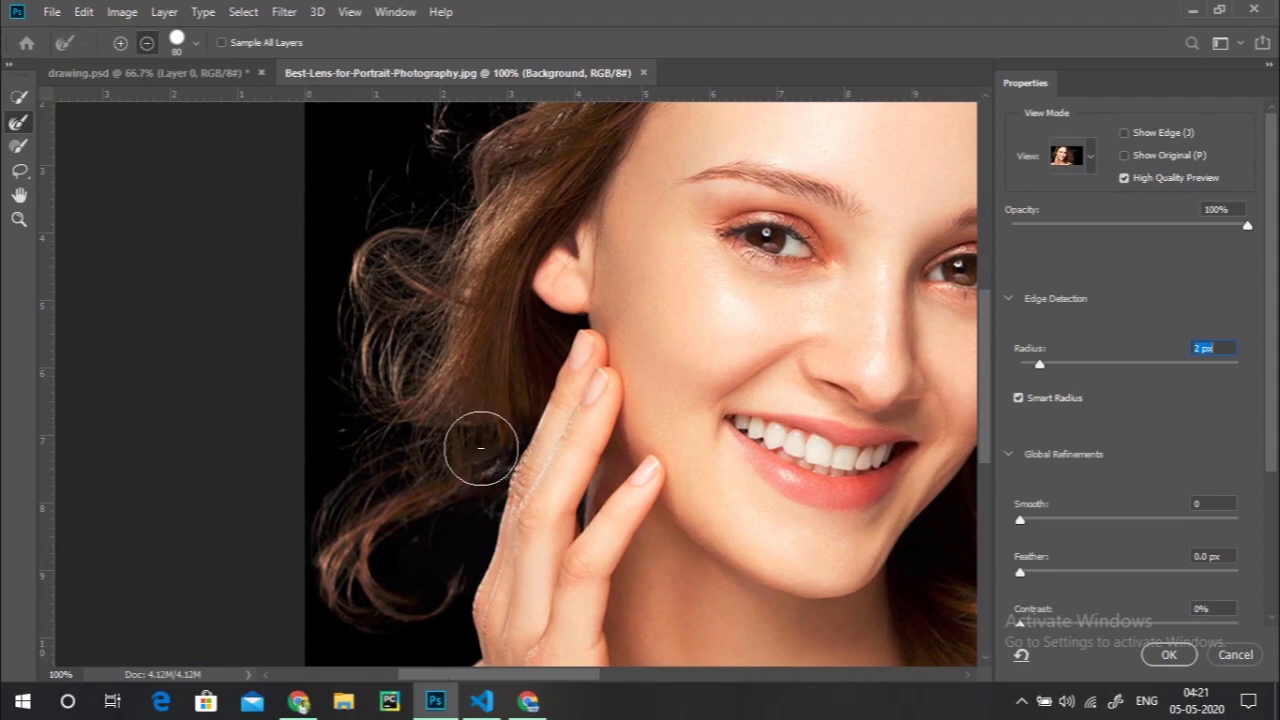
pyautogui.moveTo(481, 448)
pyautogui.mouseDown()
pyautogui.moveTo(494, 445)
pyautogui.moveTo(455, 472)
pyautogui.moveTo(486, 449)
pyautogui.mouseUp()
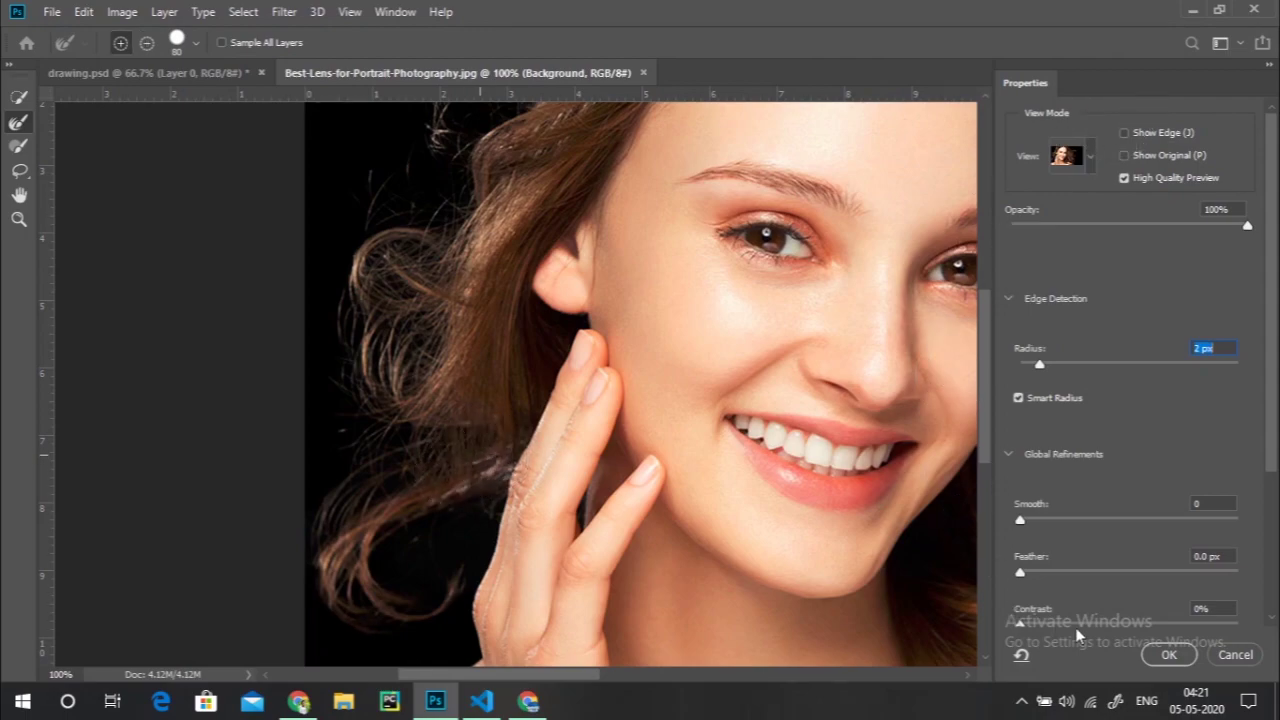
pyautogui.moveTo(1026, 521); pyautogui.dragTo(1032, 528)
# - Set edge Contrast to 12% and apply the refined hair selection, confirming it again in Select and Mask
pyautogui.click(1048, 623)
pyautogui.click(1178, 657)
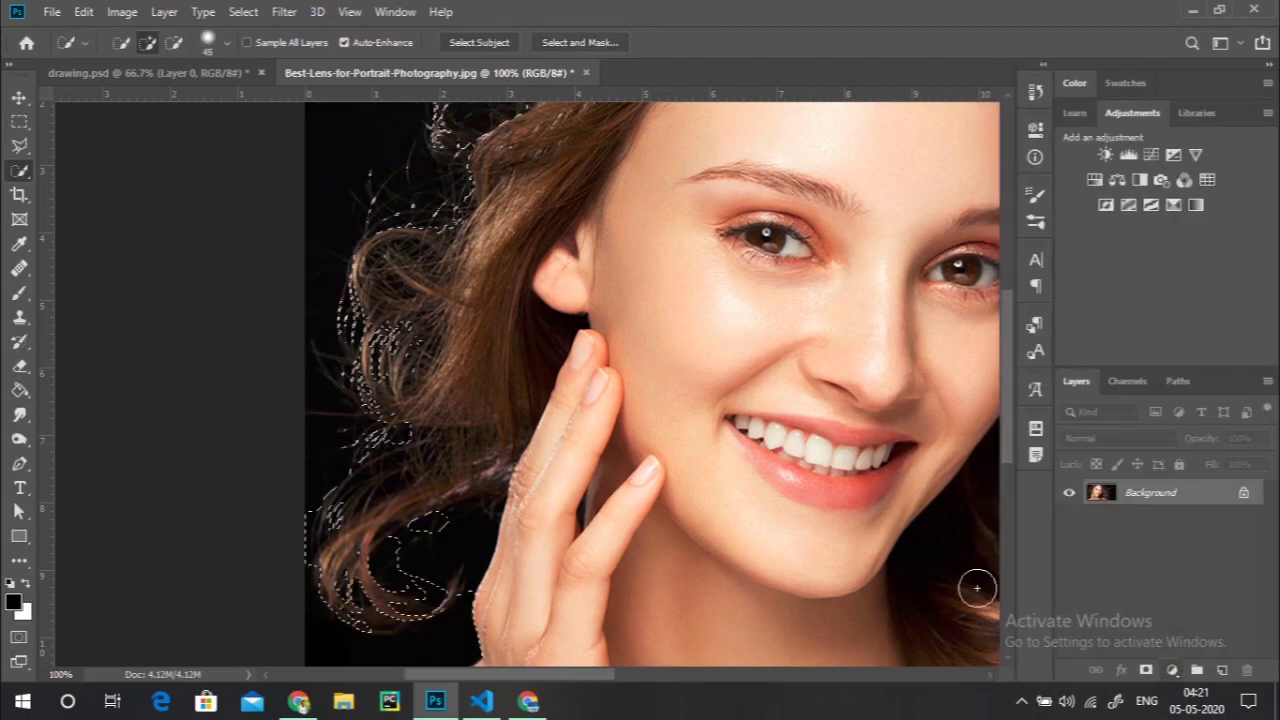
pyautogui.hotkey('ctrl', '-')
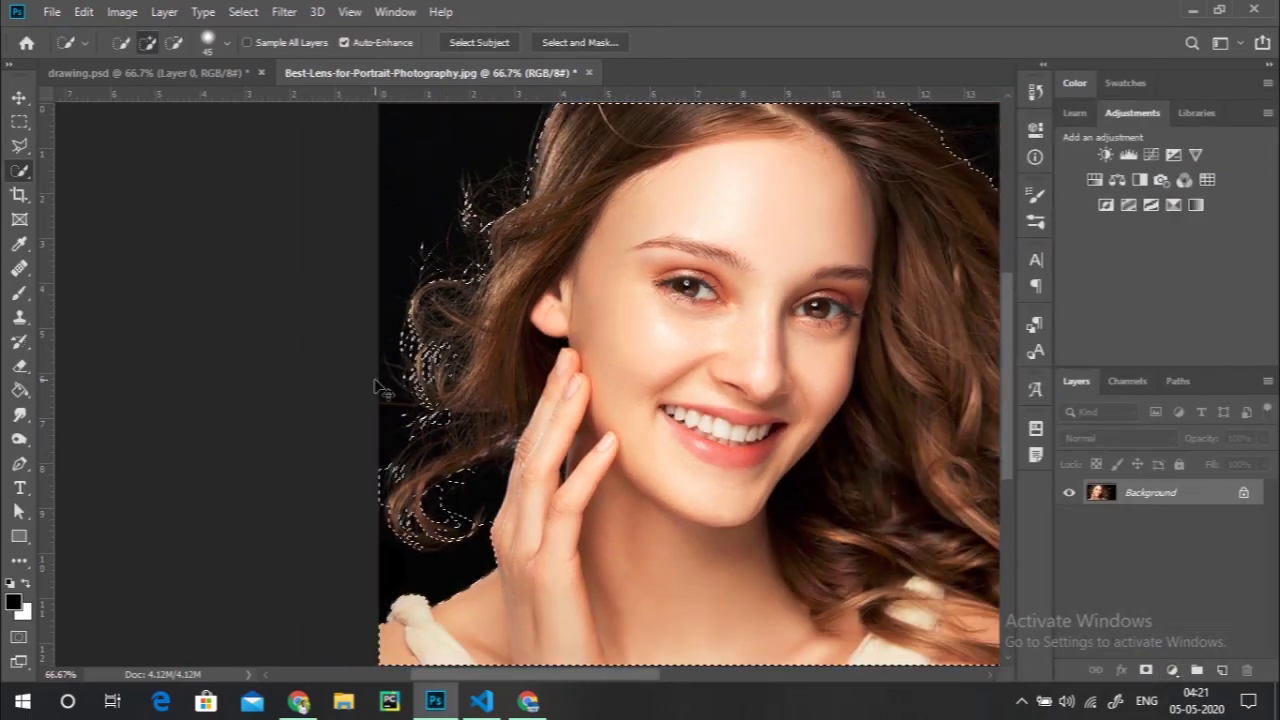
pyautogui.hotkey('ctrl', '-')
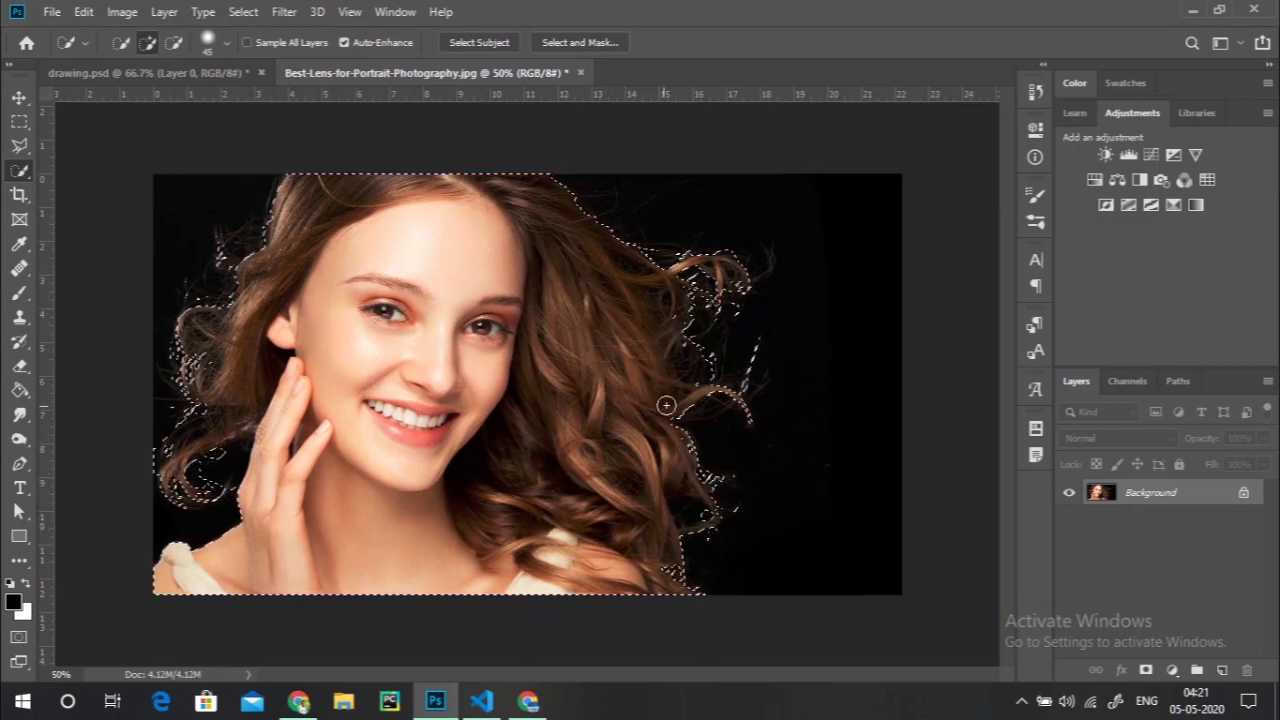
pyautogui.click(583, 42)
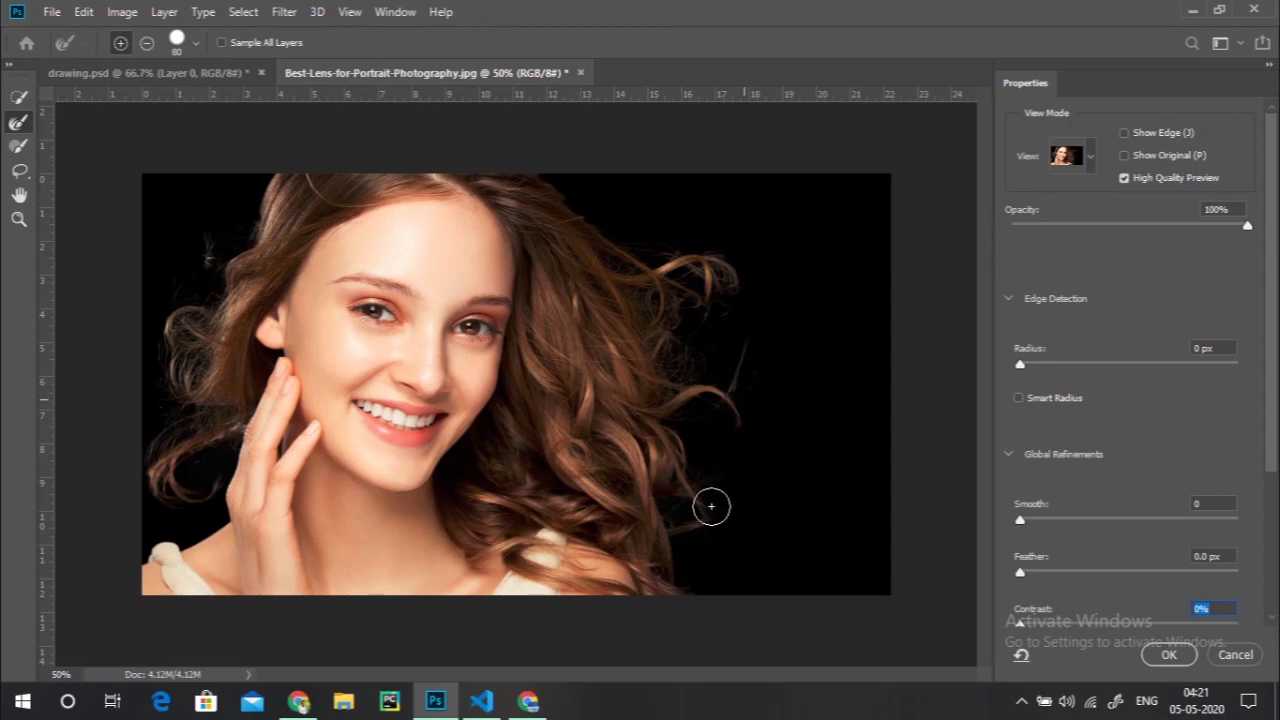
pyautogui.click(1168, 654)
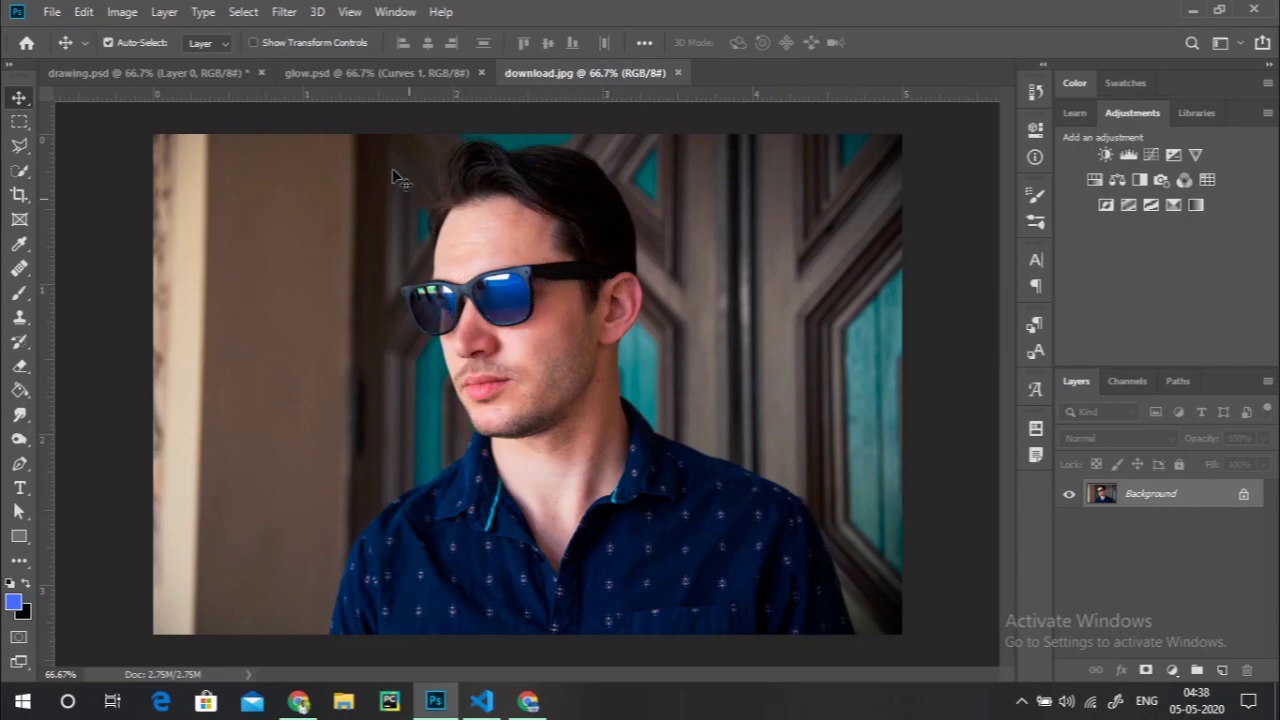
pyautogui.click(417, 73)
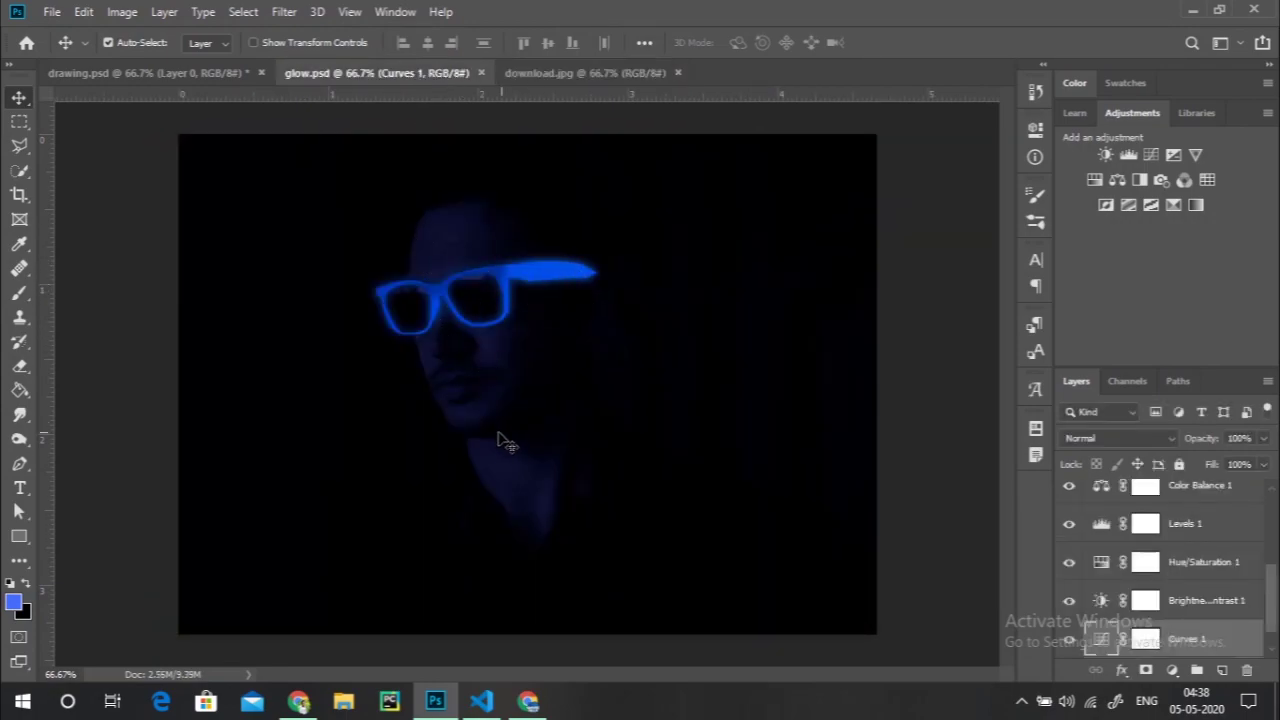
pyautogui.click(579, 74)
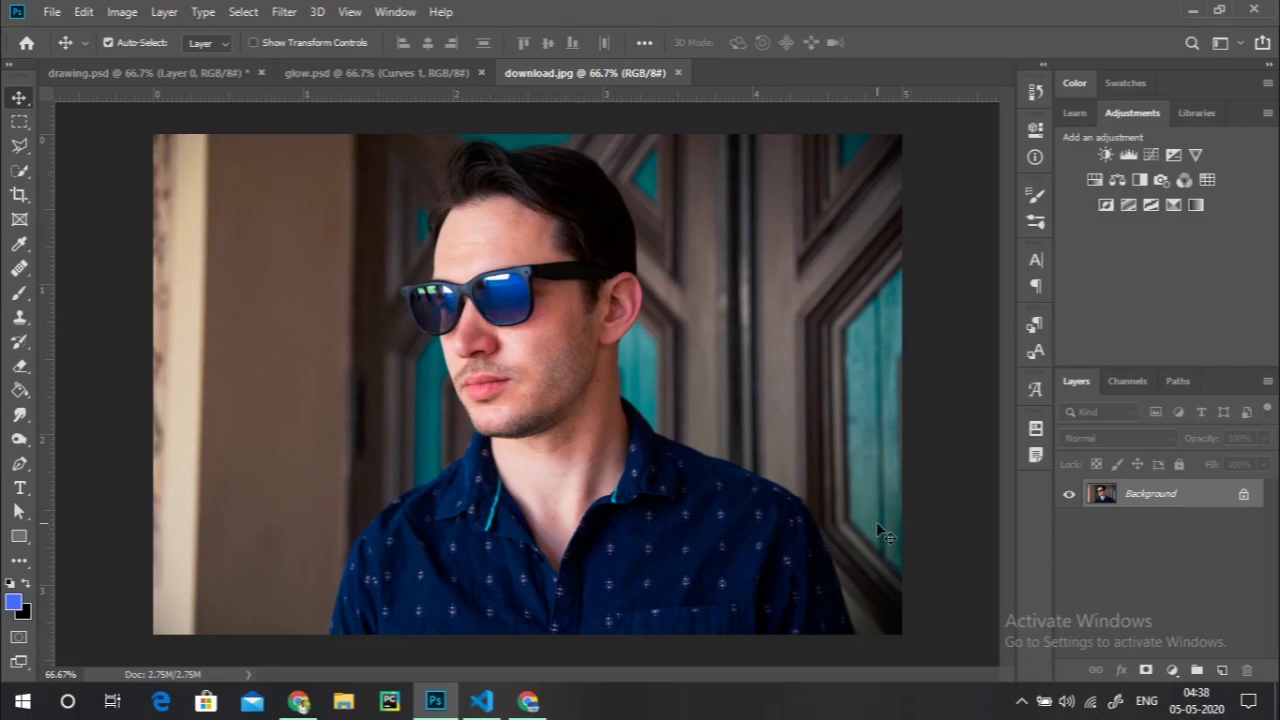
pyautogui.click(355, 72)
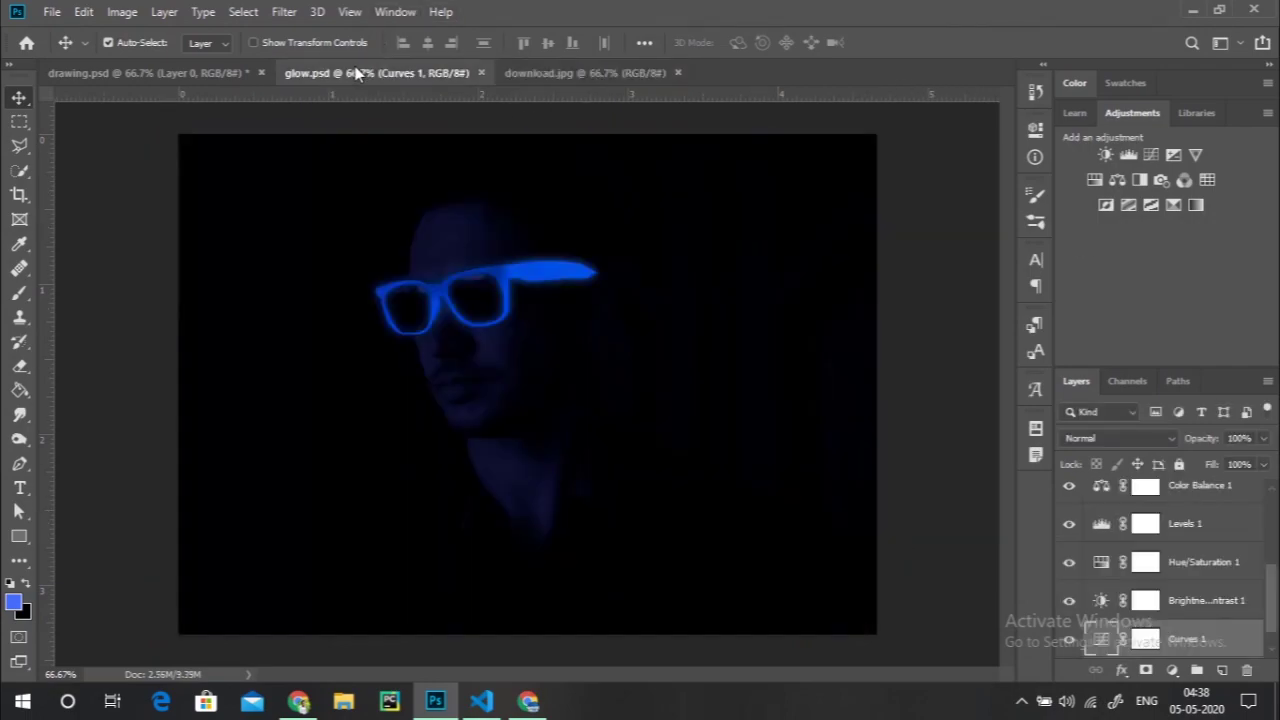
pyautogui.click(540, 73)
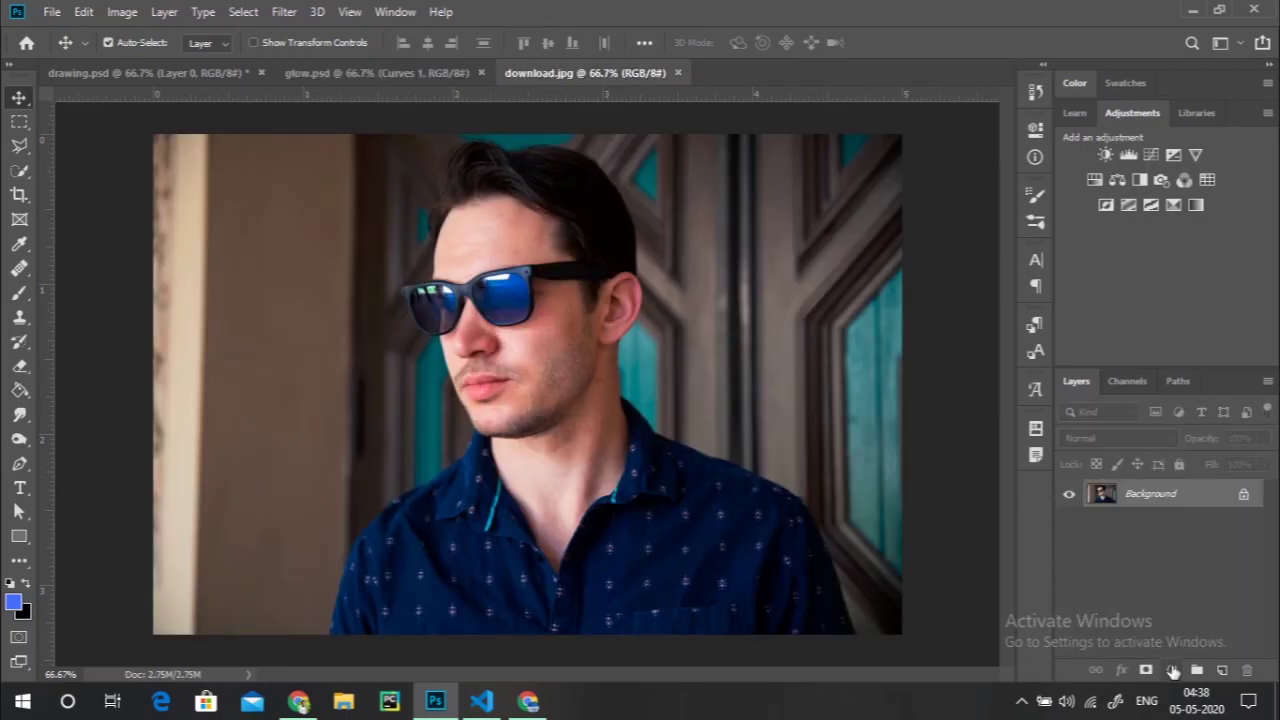
# - Add a Brightness/Contrast layer at Brightness -150 and Contrast 100, then compare with glow.psd
pyautogui.click(1173, 671)
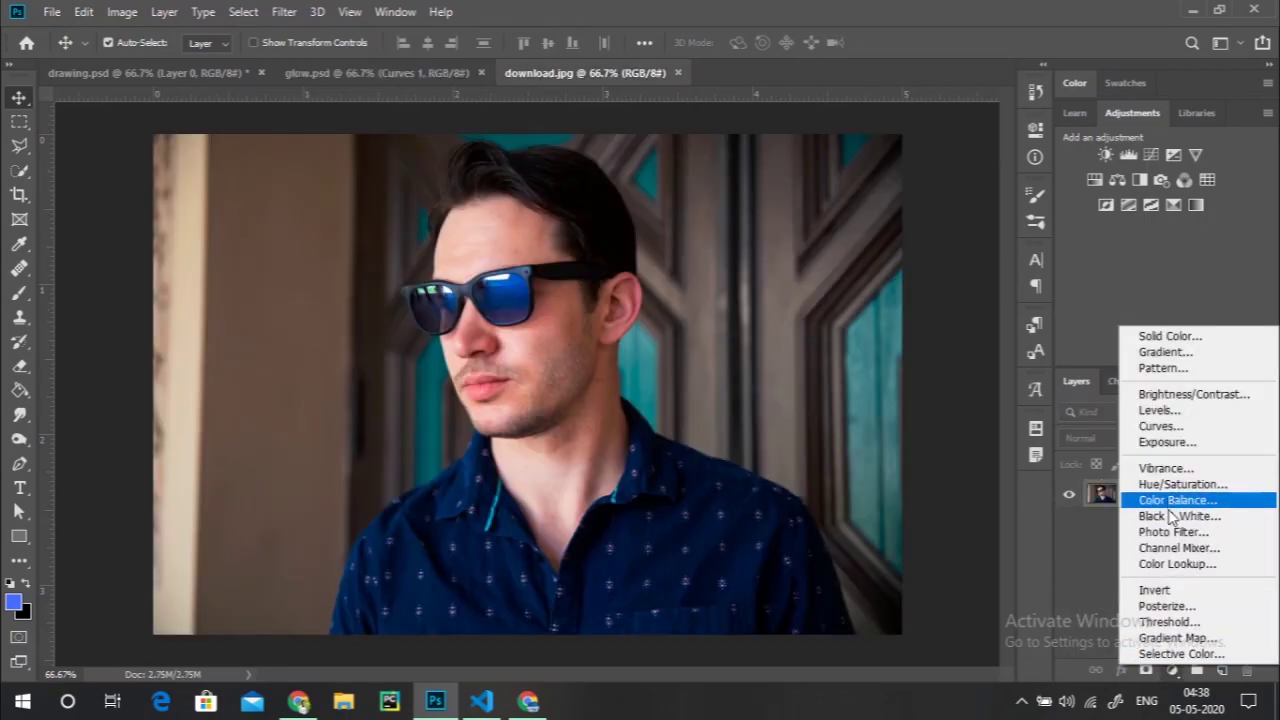
pyautogui.click(1174, 680)
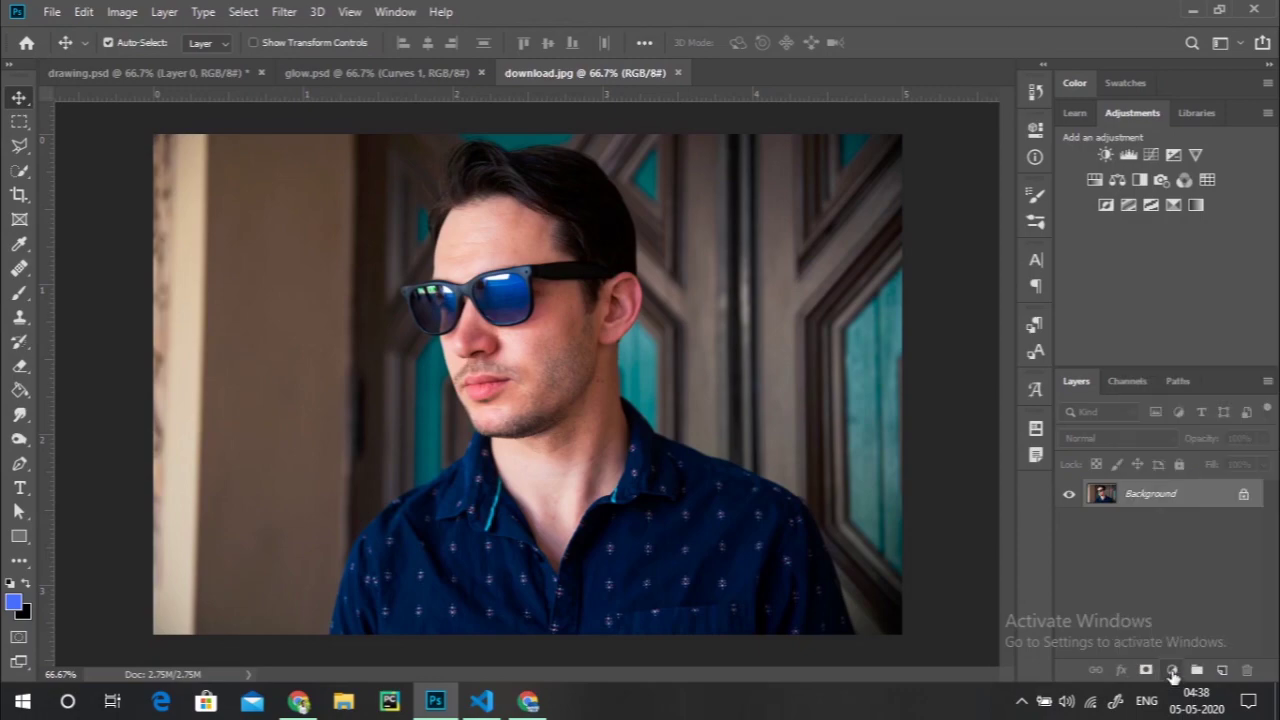
pyautogui.click(1173, 677)
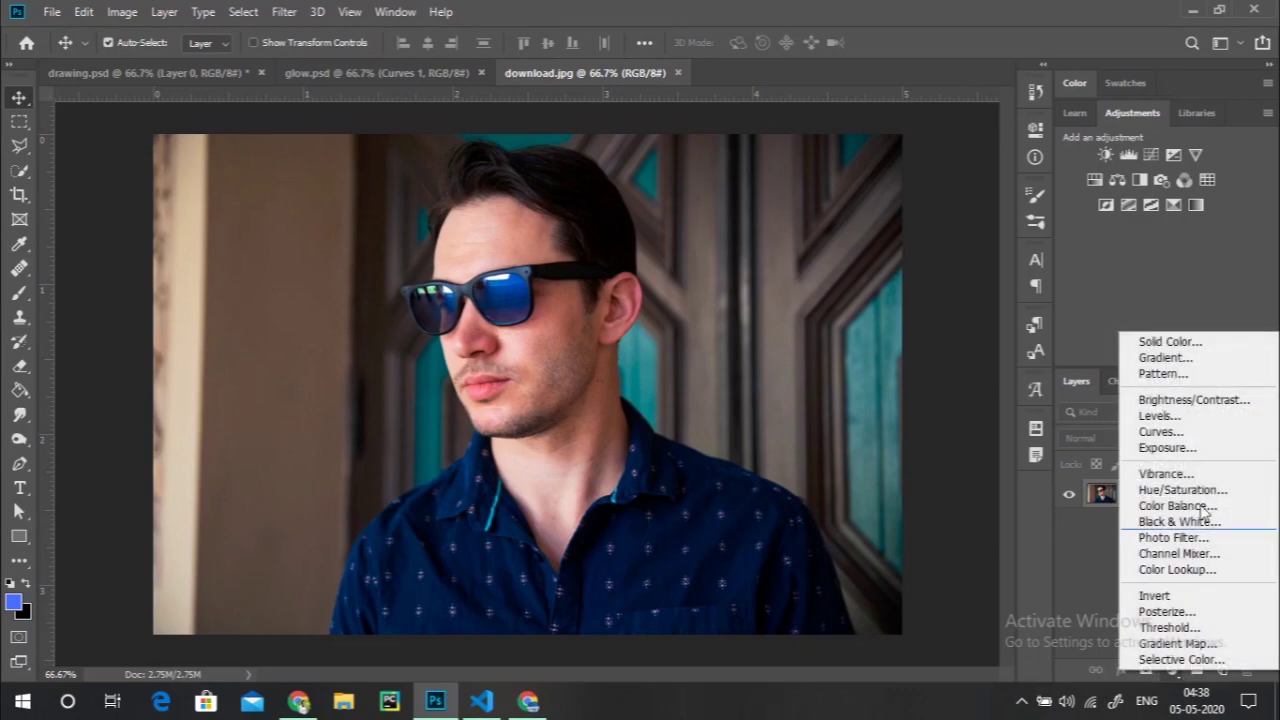
pyautogui.click(1187, 404)
pyautogui.moveTo(874, 238); pyautogui.dragTo(760, 238)
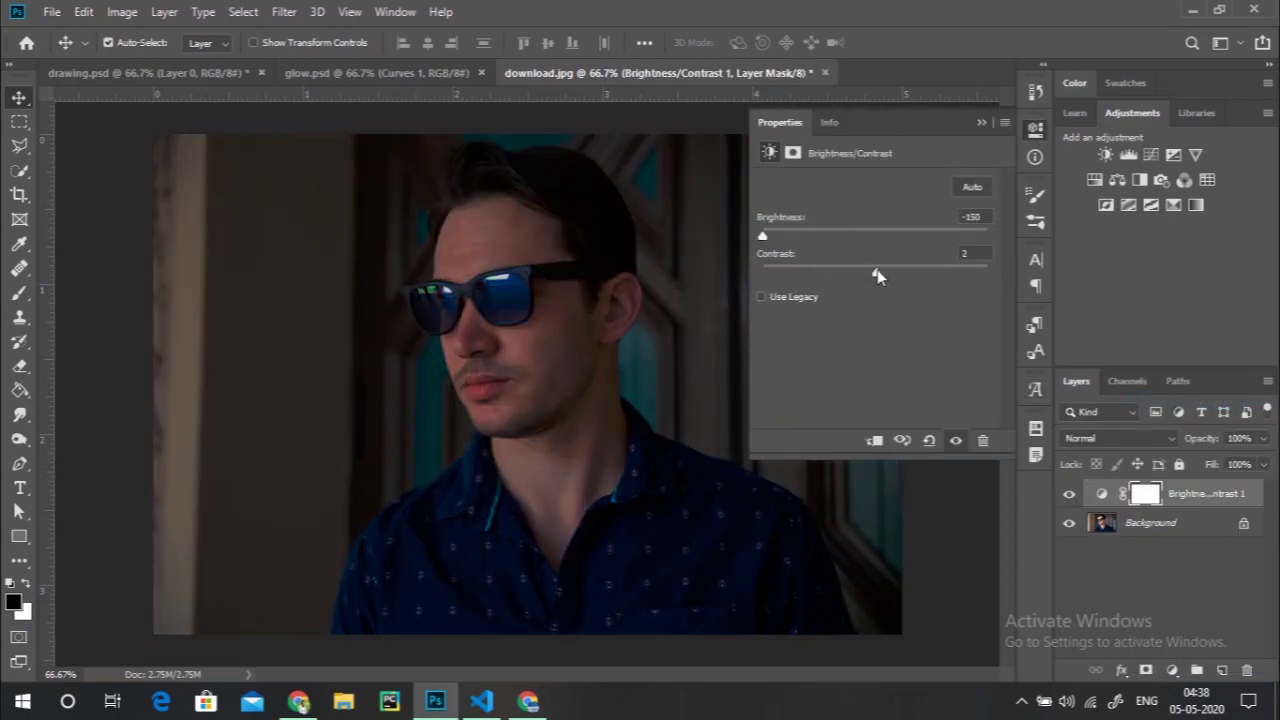
pyautogui.moveTo(877, 276); pyautogui.dragTo(973, 275)
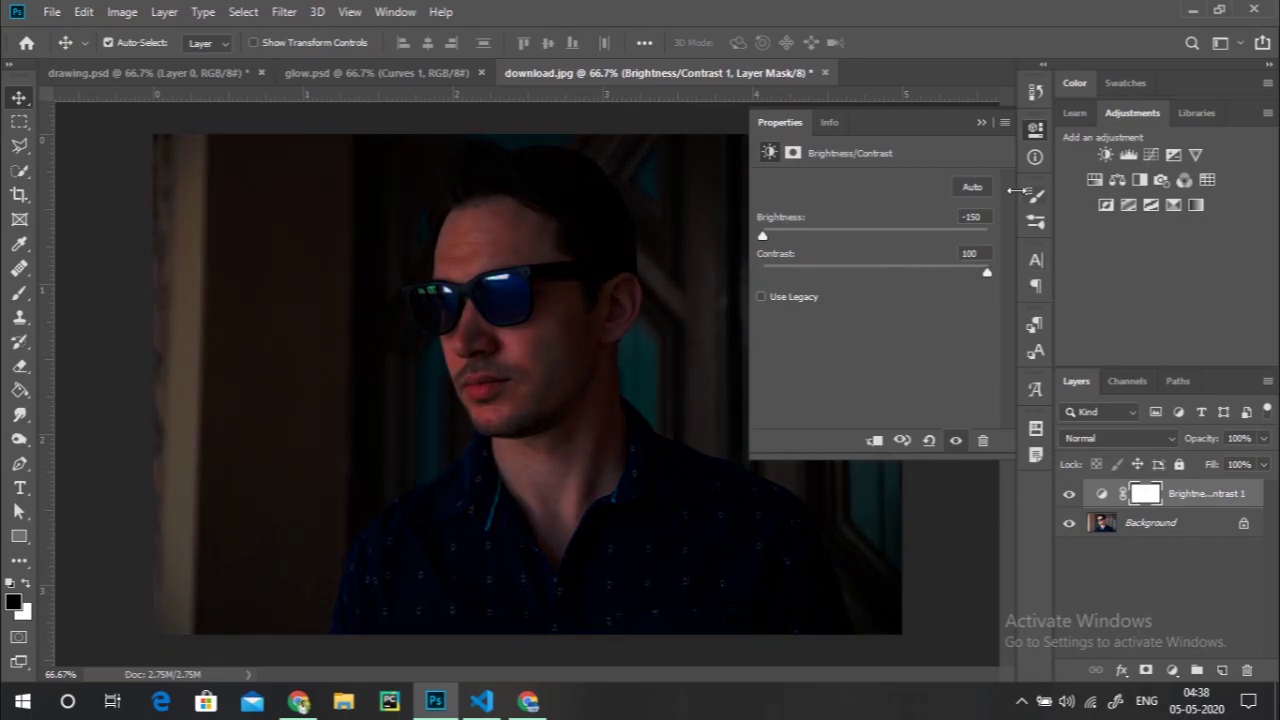
pyautogui.click(981, 123)
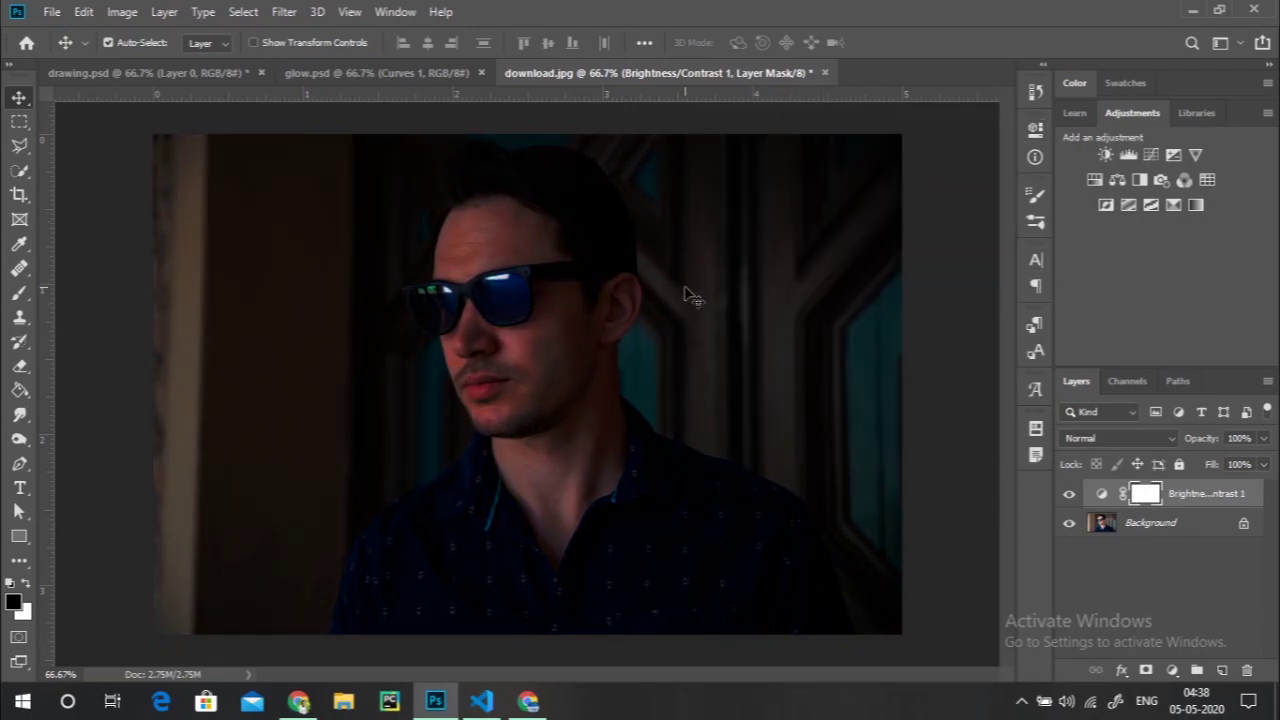
pyautogui.click(359, 77)
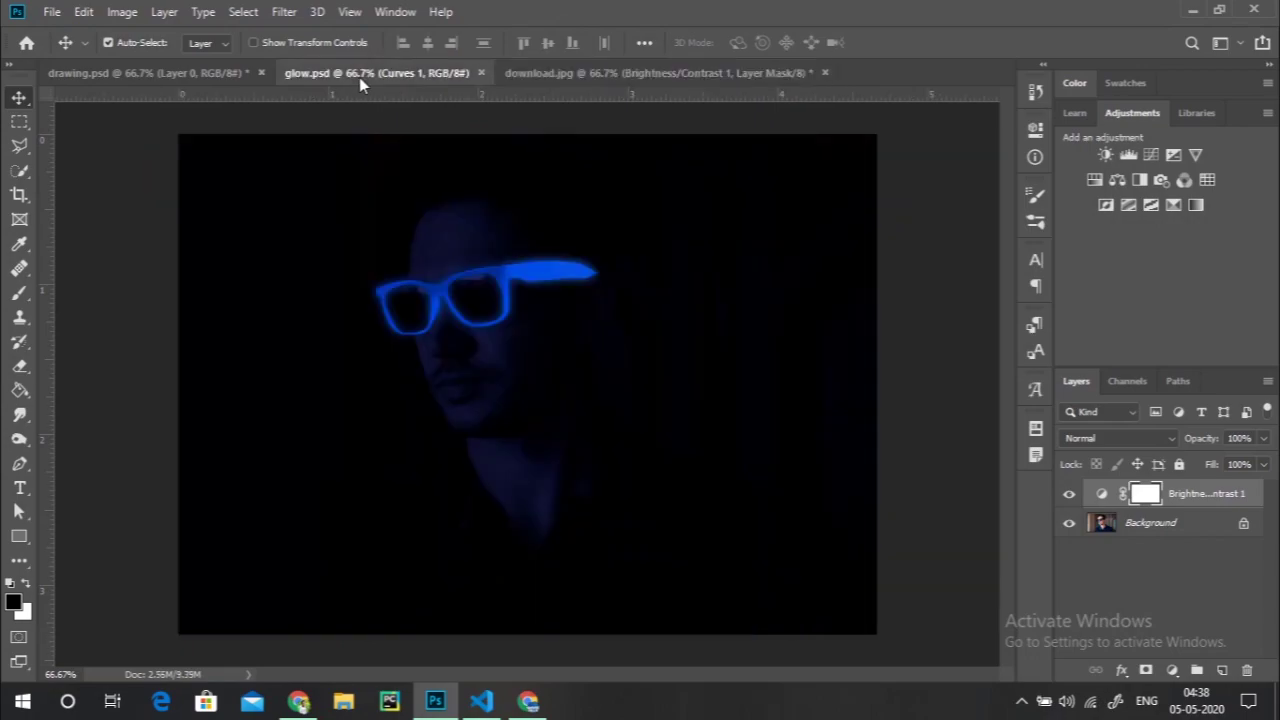
pyautogui.click(590, 78)
# - Add a Color Balance layer with midtones Cyan/Red -55 and Yellow/Blue +79
pyautogui.press('d')
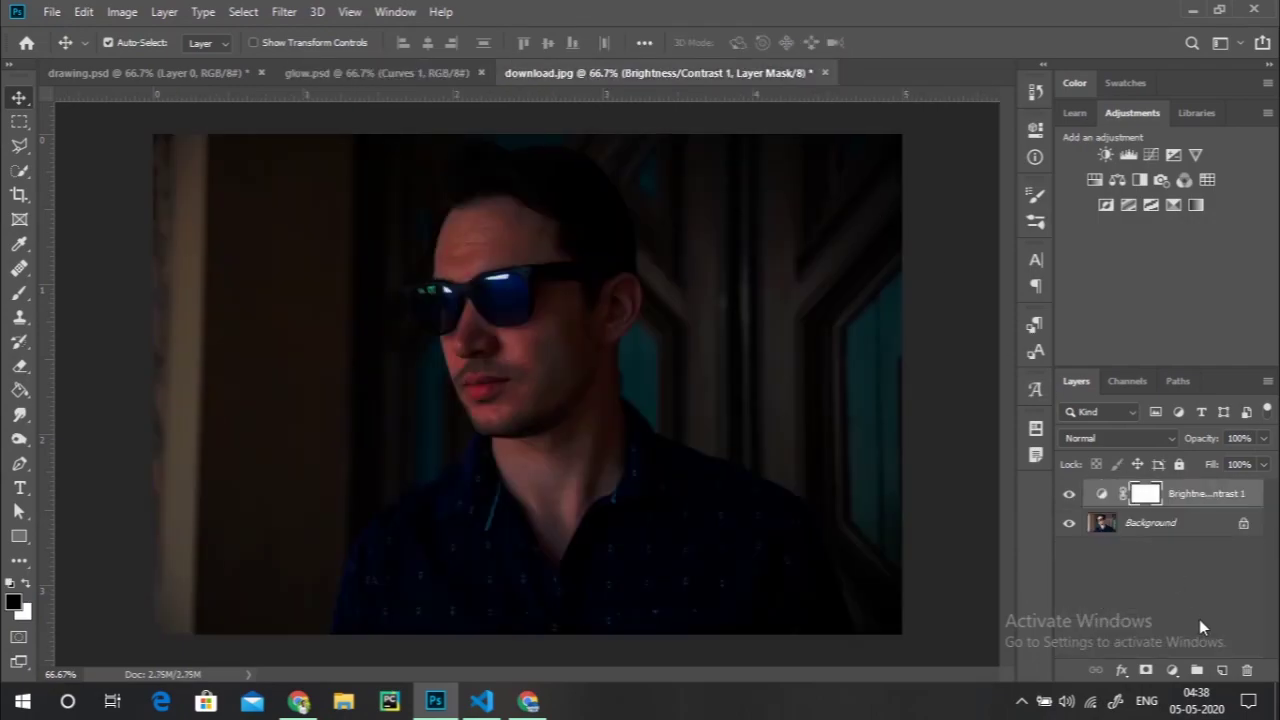
pyautogui.click(1173, 670)
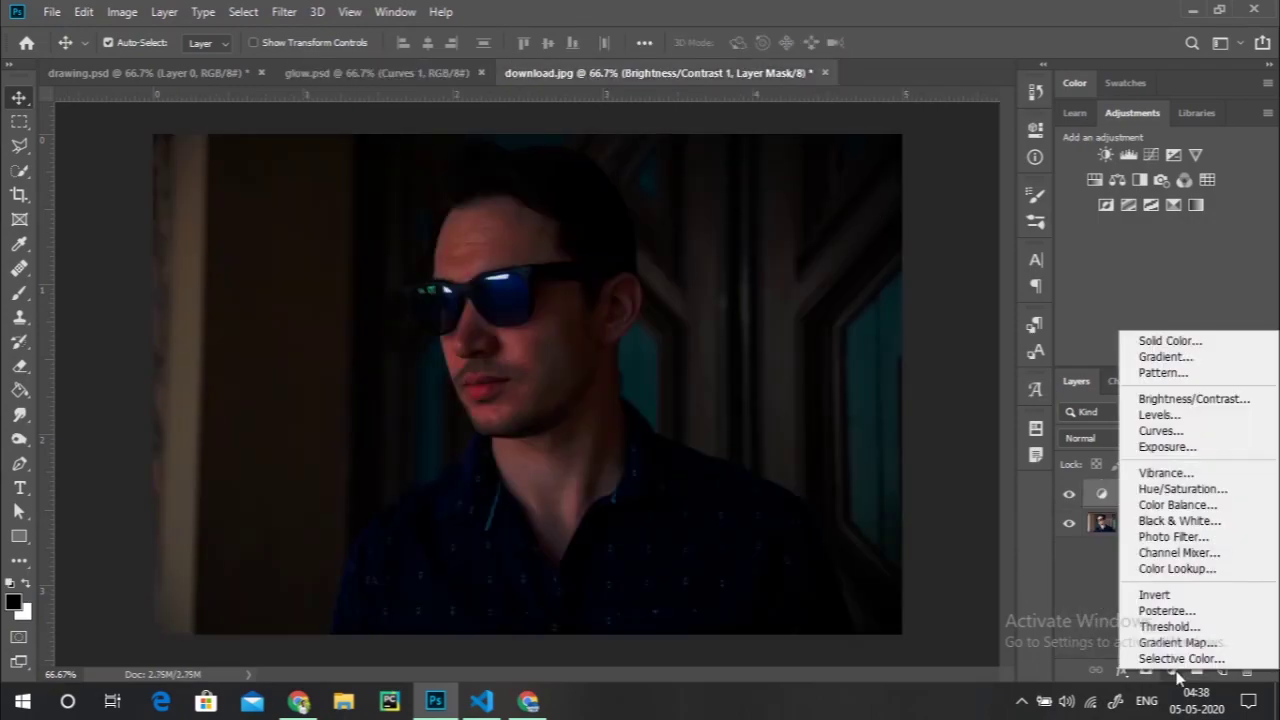
pyautogui.click(1175, 505)
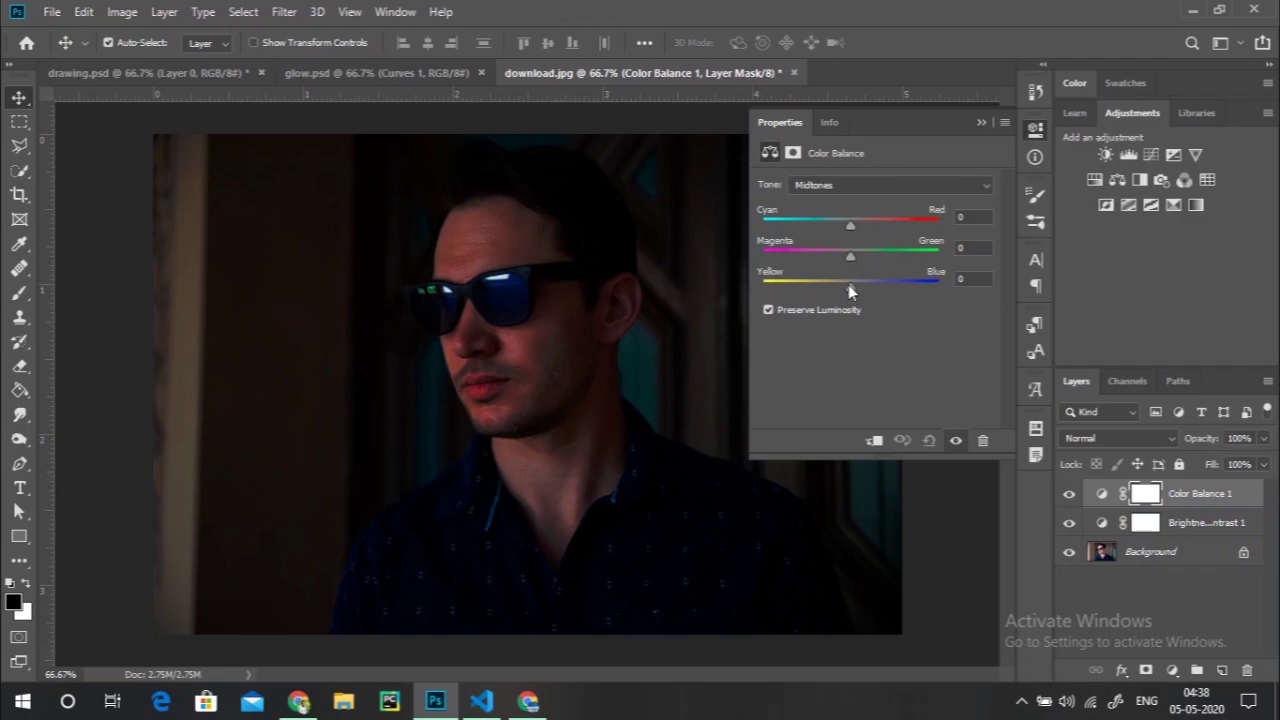
pyautogui.moveTo(849, 286); pyautogui.dragTo(919, 288)
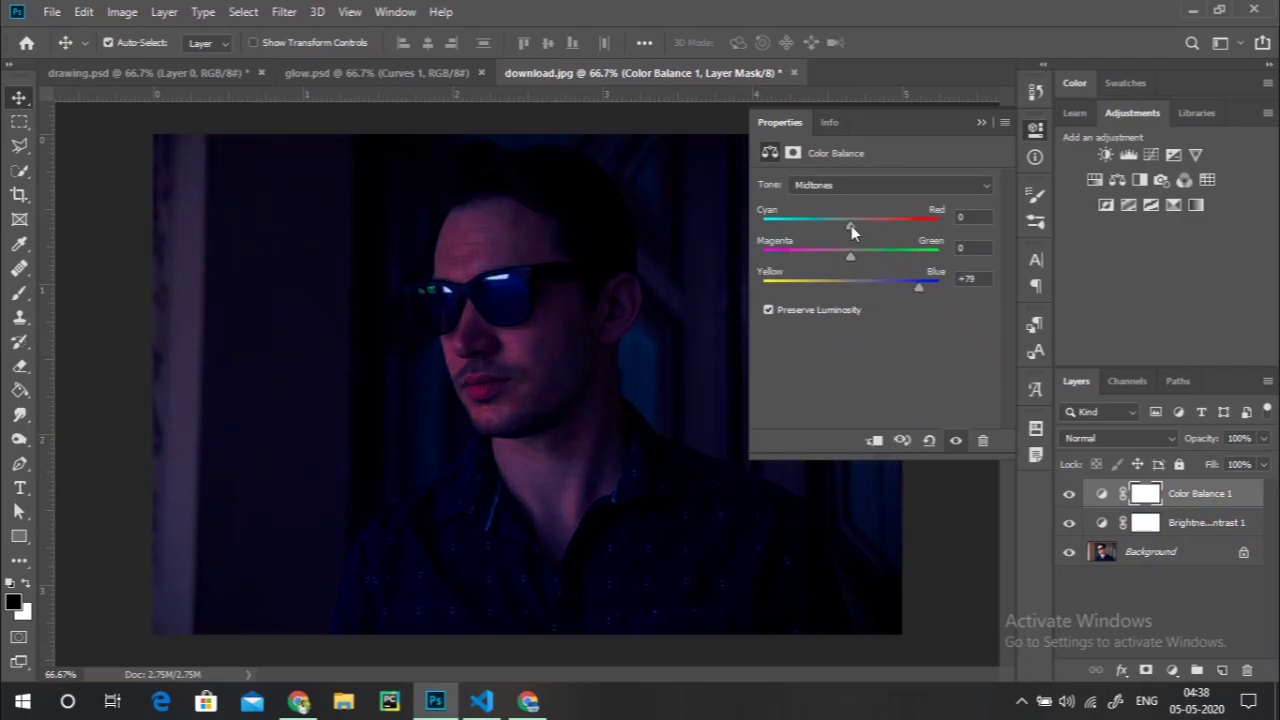
pyautogui.moveTo(851, 225); pyautogui.dragTo(799, 230)
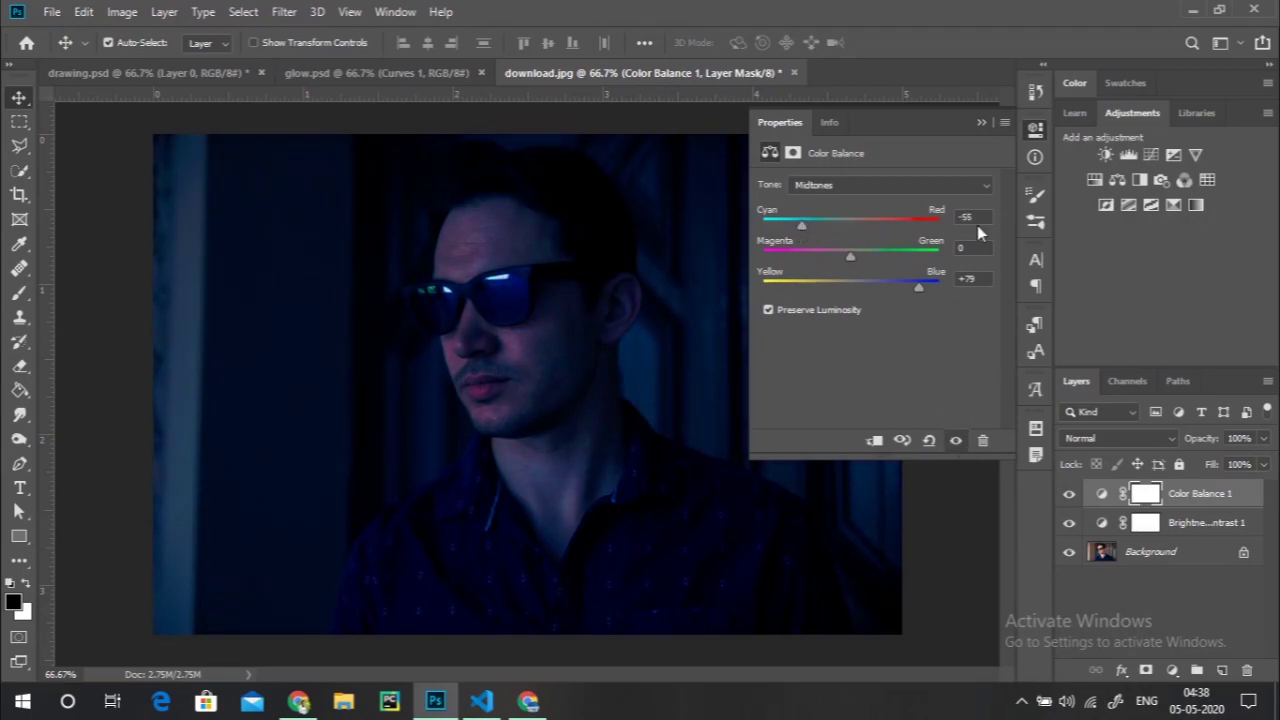
pyautogui.click(980, 125)
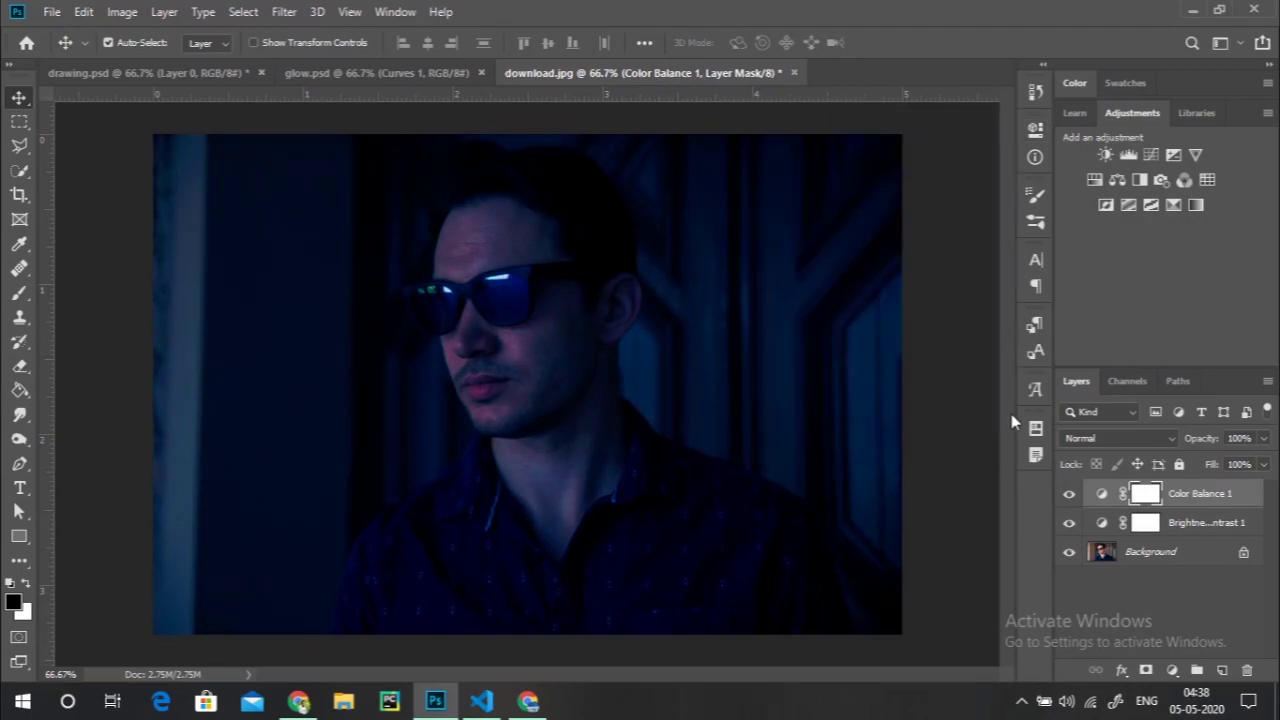
# - Add a Levels adjustment layer with the midtone value set to 0.80
pyautogui.click(1173, 669)
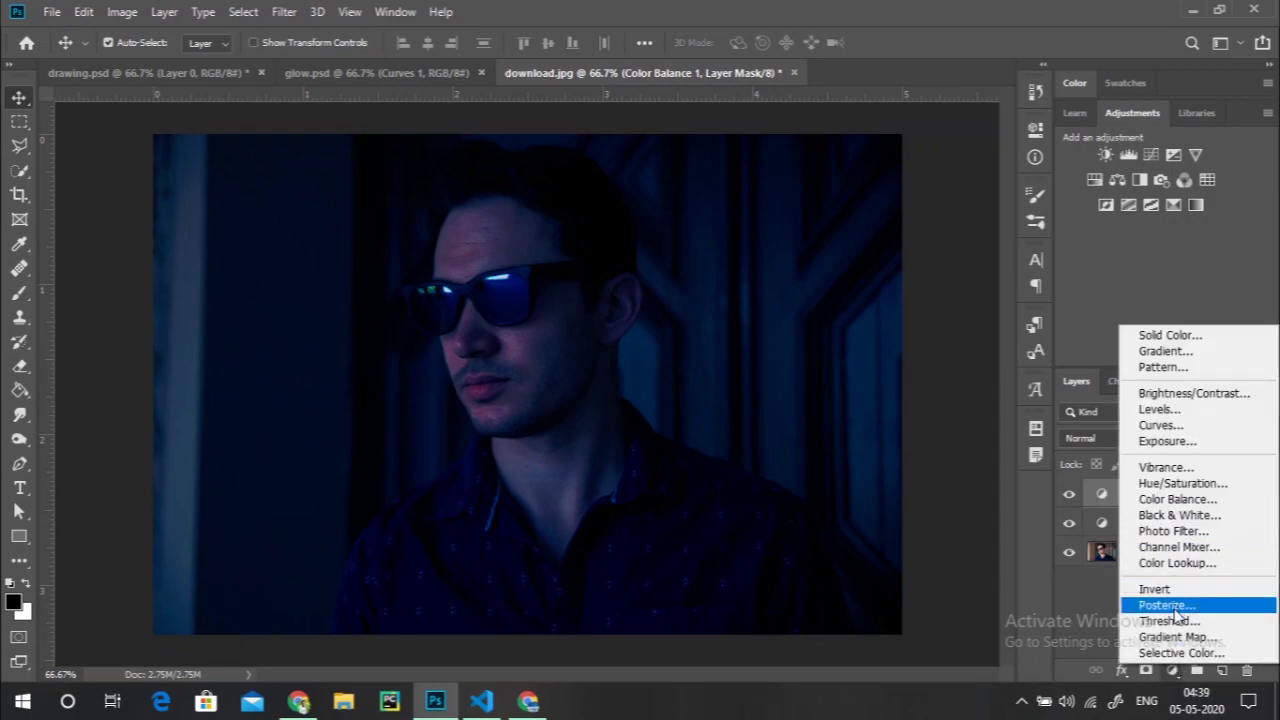
pyautogui.click(1155, 409)
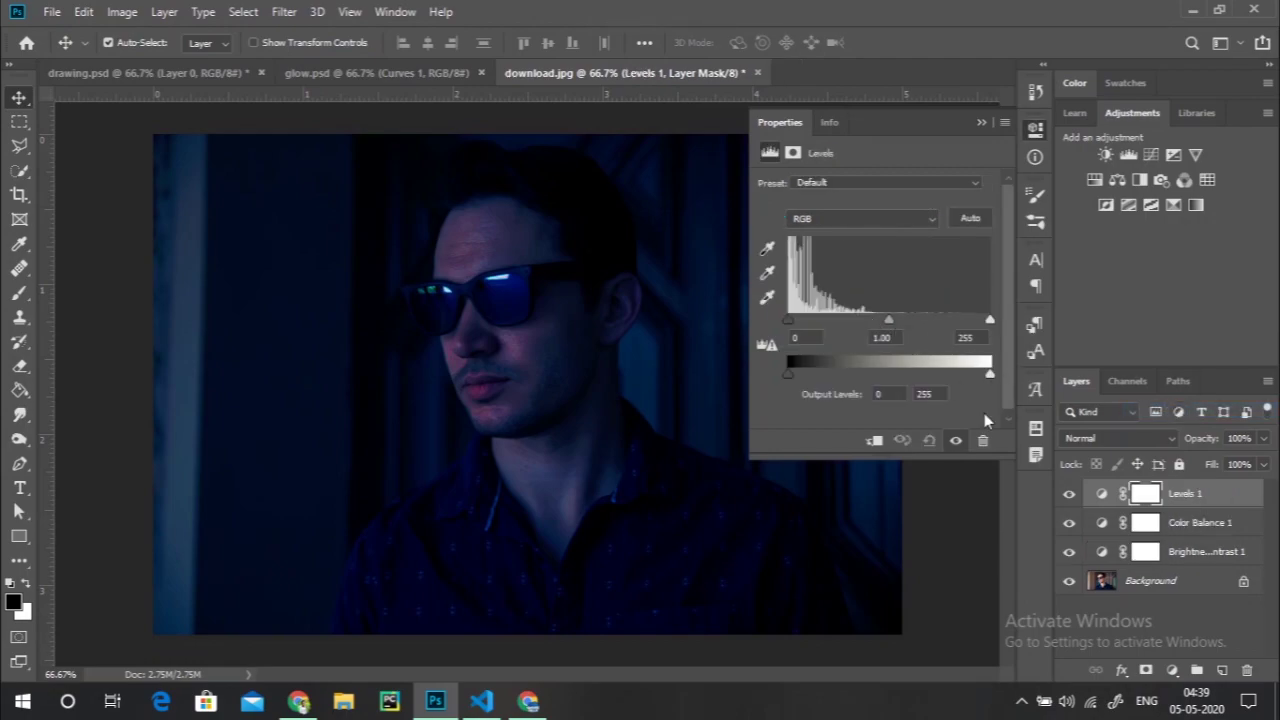
pyautogui.moveTo(890, 320)
pyautogui.mouseDown()
pyautogui.moveTo(912, 330)
pyautogui.moveTo(904, 323)
pyautogui.mouseUp()
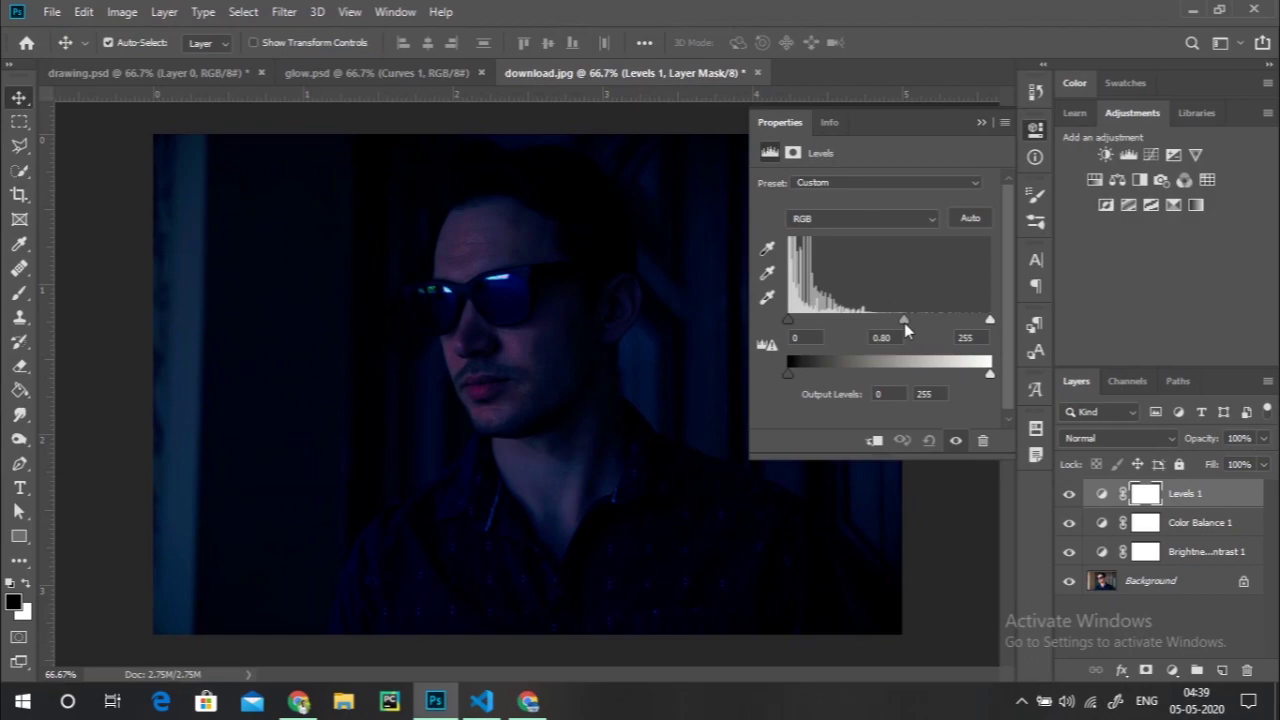
pyautogui.click(980, 124)
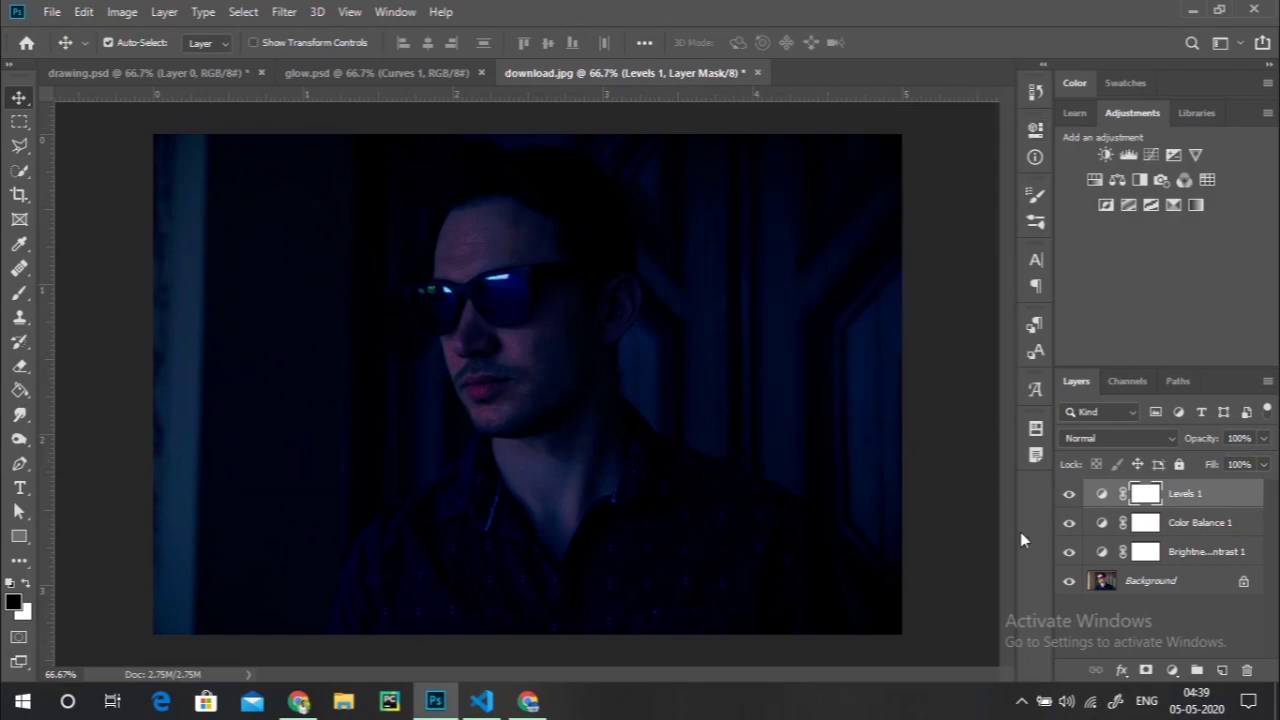
pyautogui.click(1172, 670)
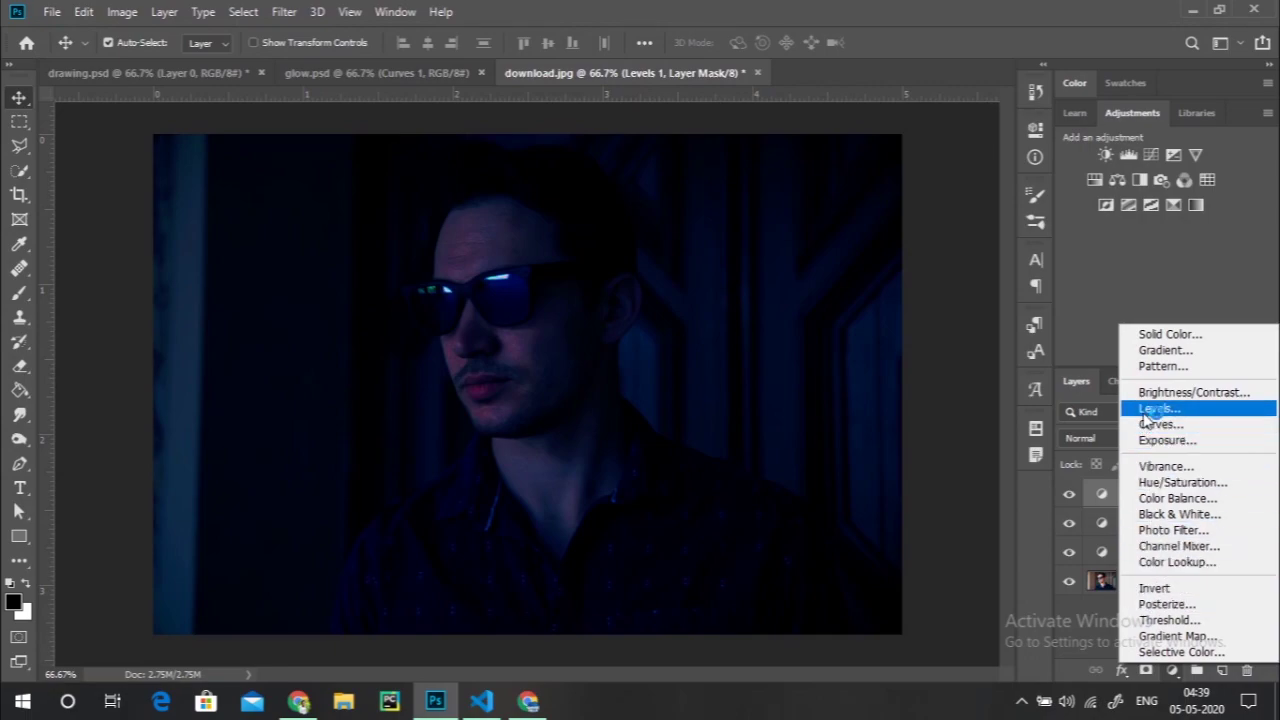
# - Add a Curves layer with the RGB curve bowed downward to darken the photo
pyautogui.click(1160, 424)
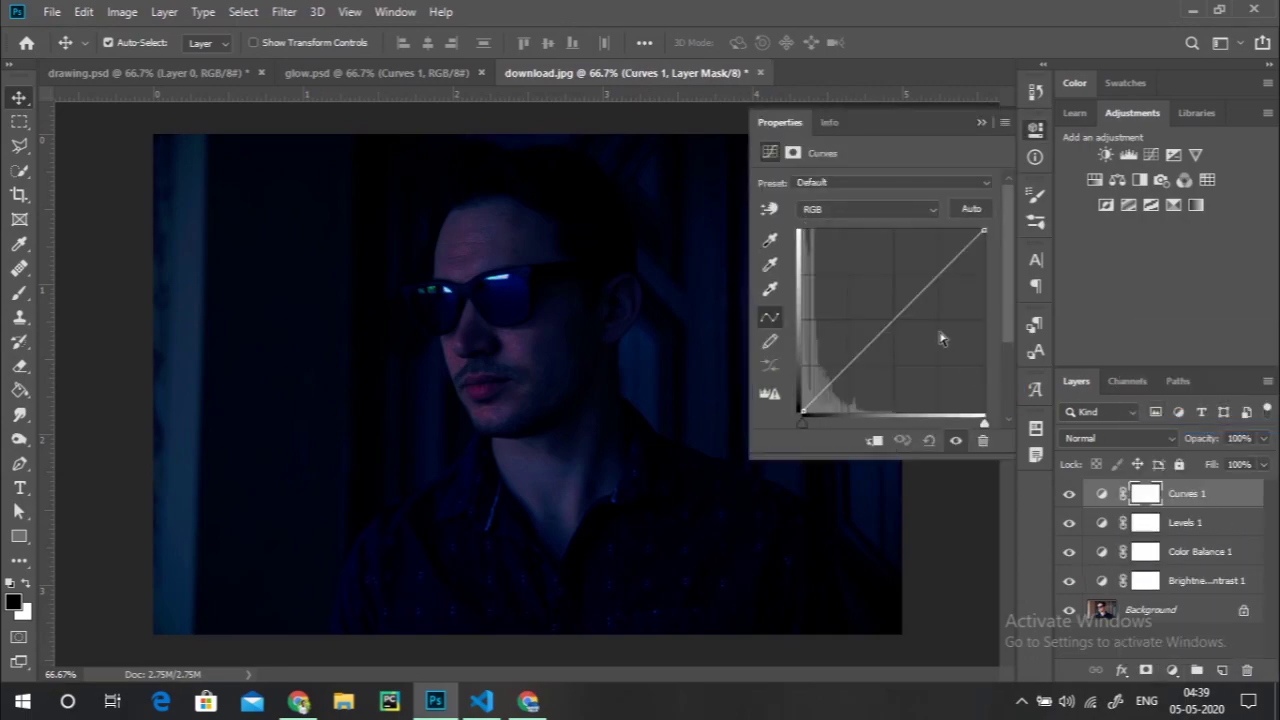
pyautogui.moveTo(928, 289)
pyautogui.mouseDown()
pyautogui.moveTo(950, 287)
pyautogui.moveTo(938, 285)
pyautogui.mouseUp()
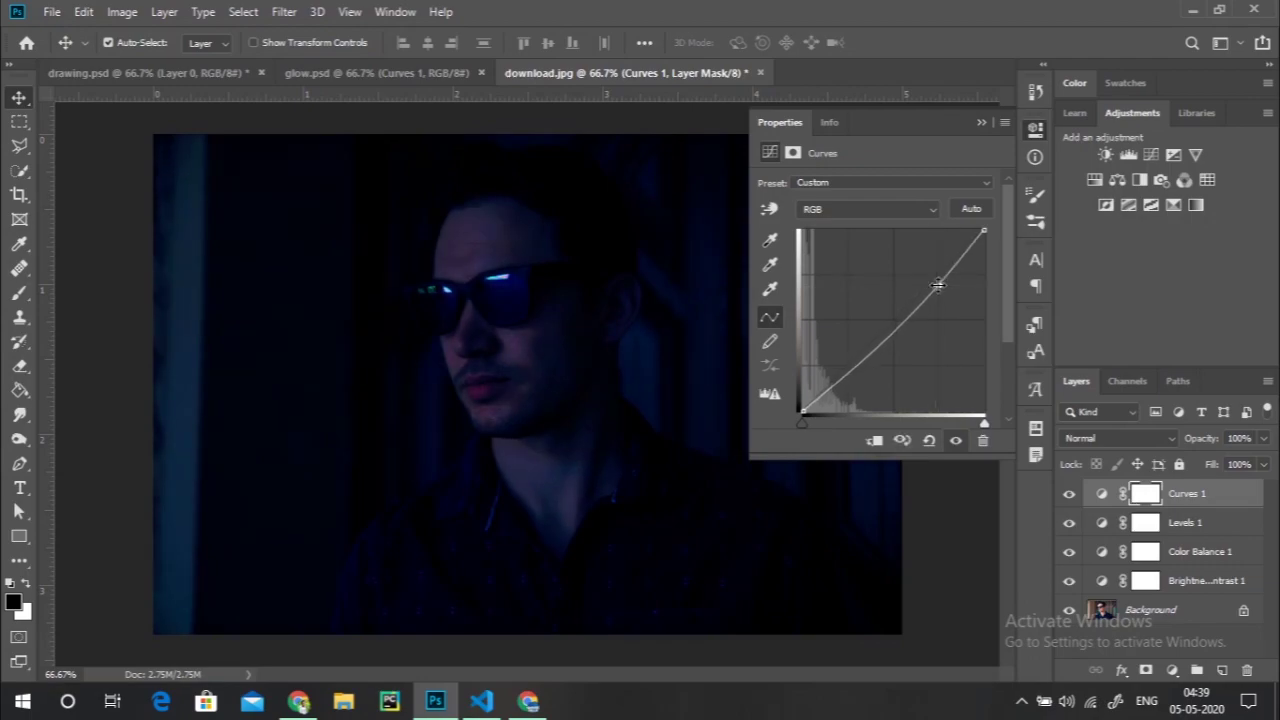
pyautogui.click(977, 120)
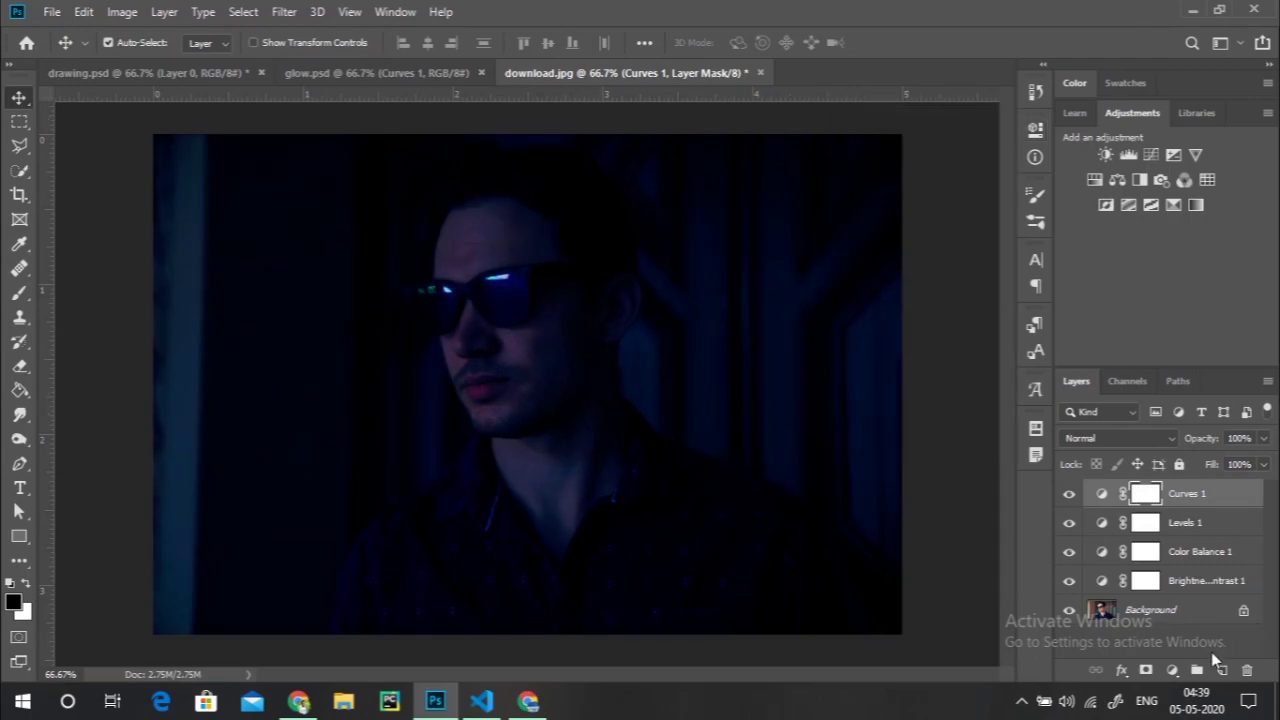
pyautogui.click(1172, 670)
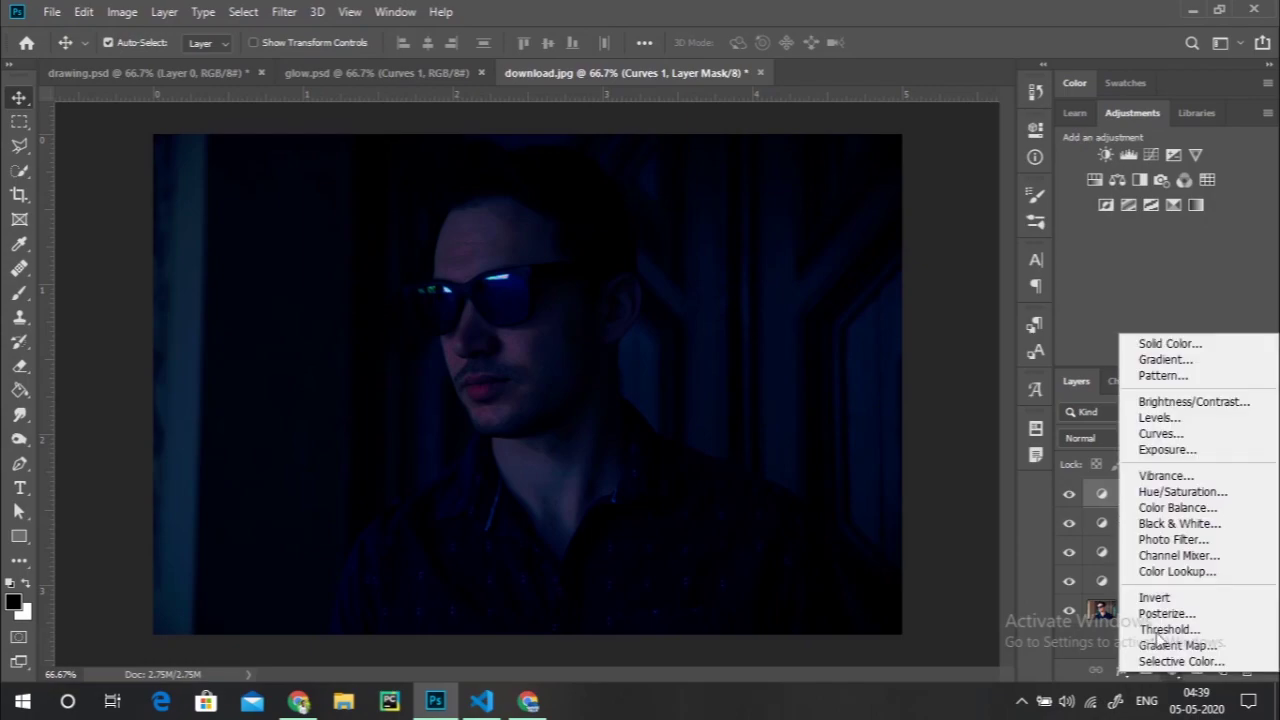
# - Add a colorized Hue/Saturation layer with Hue 235, Saturation 65 and Lightness -11
pyautogui.click(1172, 492)
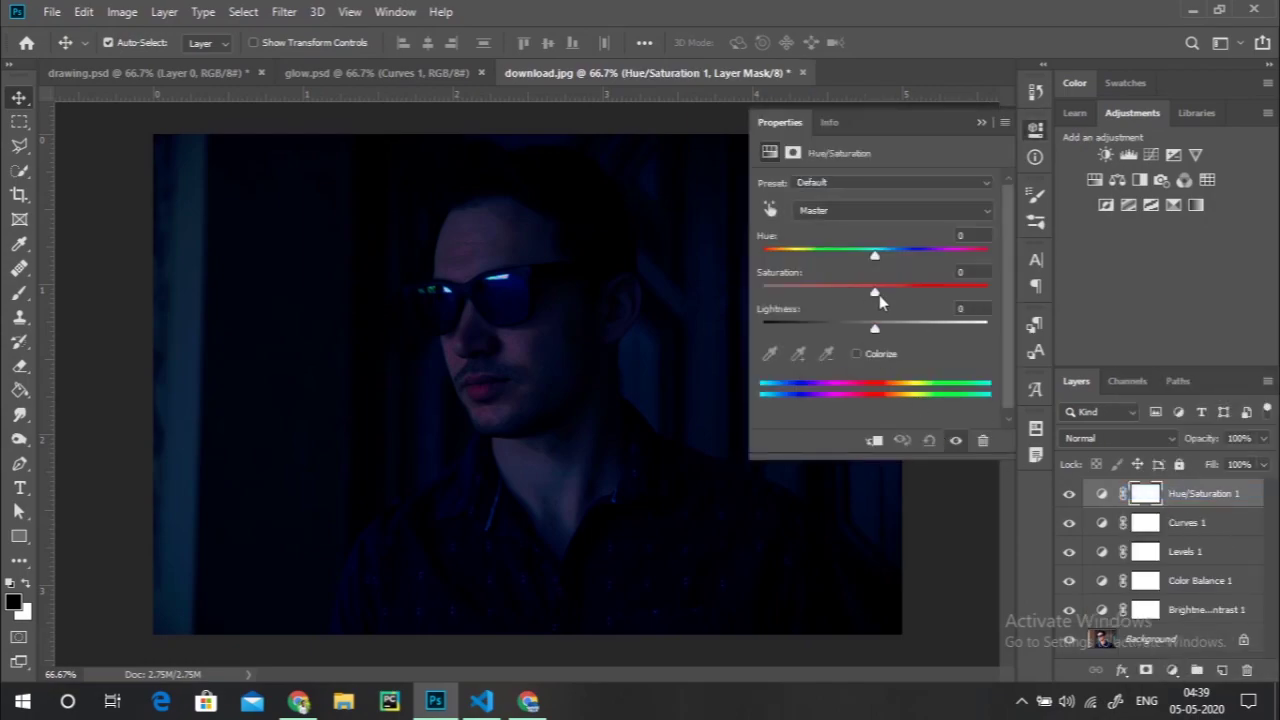
pyautogui.click(856, 354)
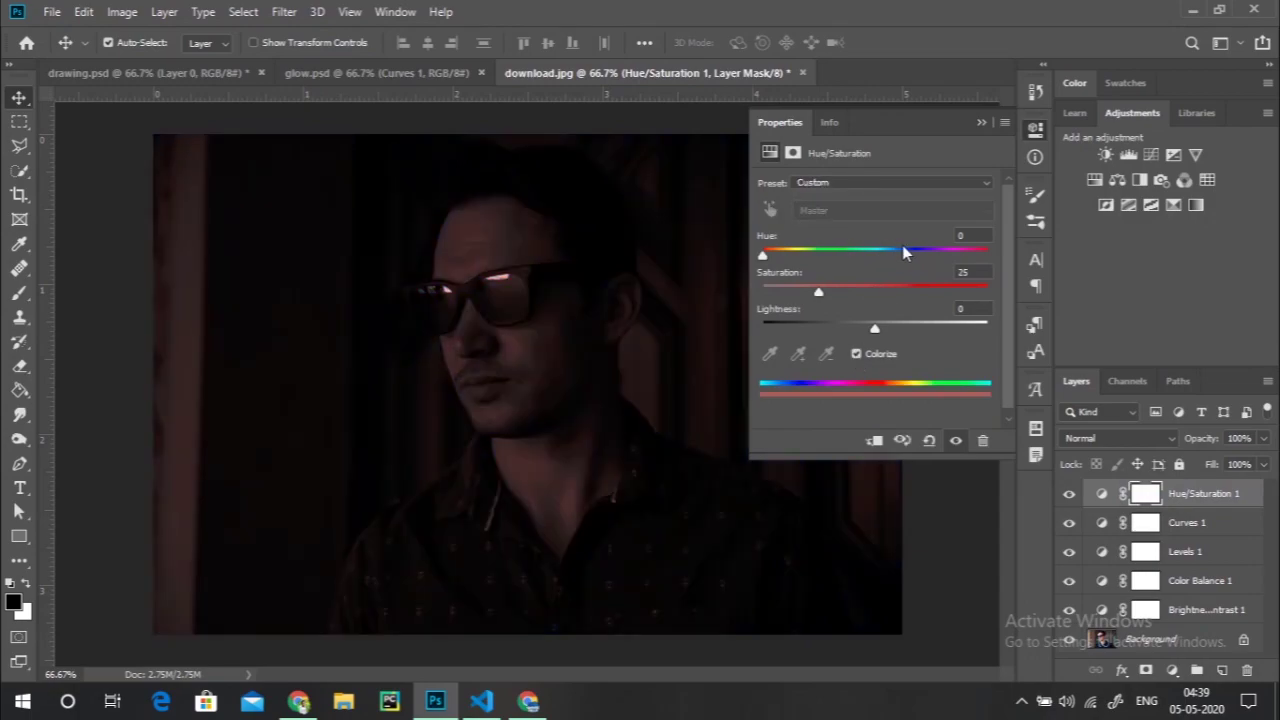
pyautogui.moveTo(916, 257); pyautogui.dragTo(921, 259)
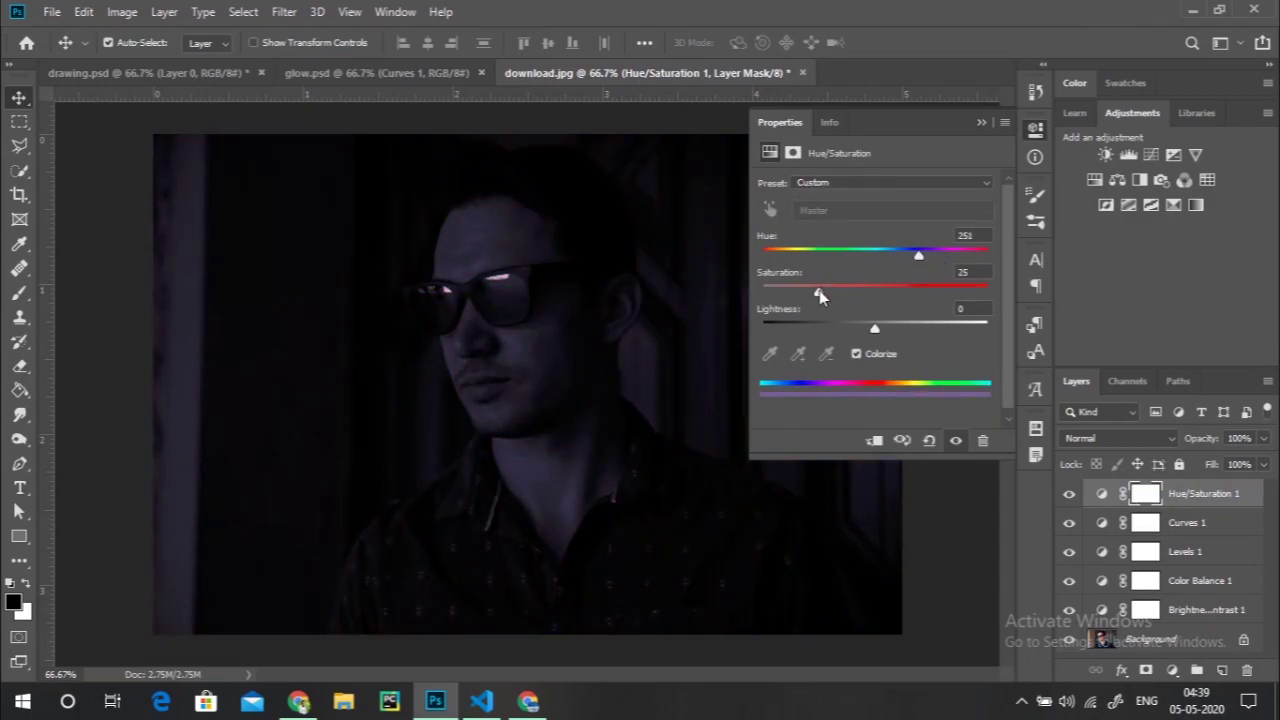
pyautogui.moveTo(818, 291)
pyautogui.mouseDown()
pyautogui.moveTo(810, 308)
pyautogui.moveTo(859, 318)
pyautogui.mouseUp()
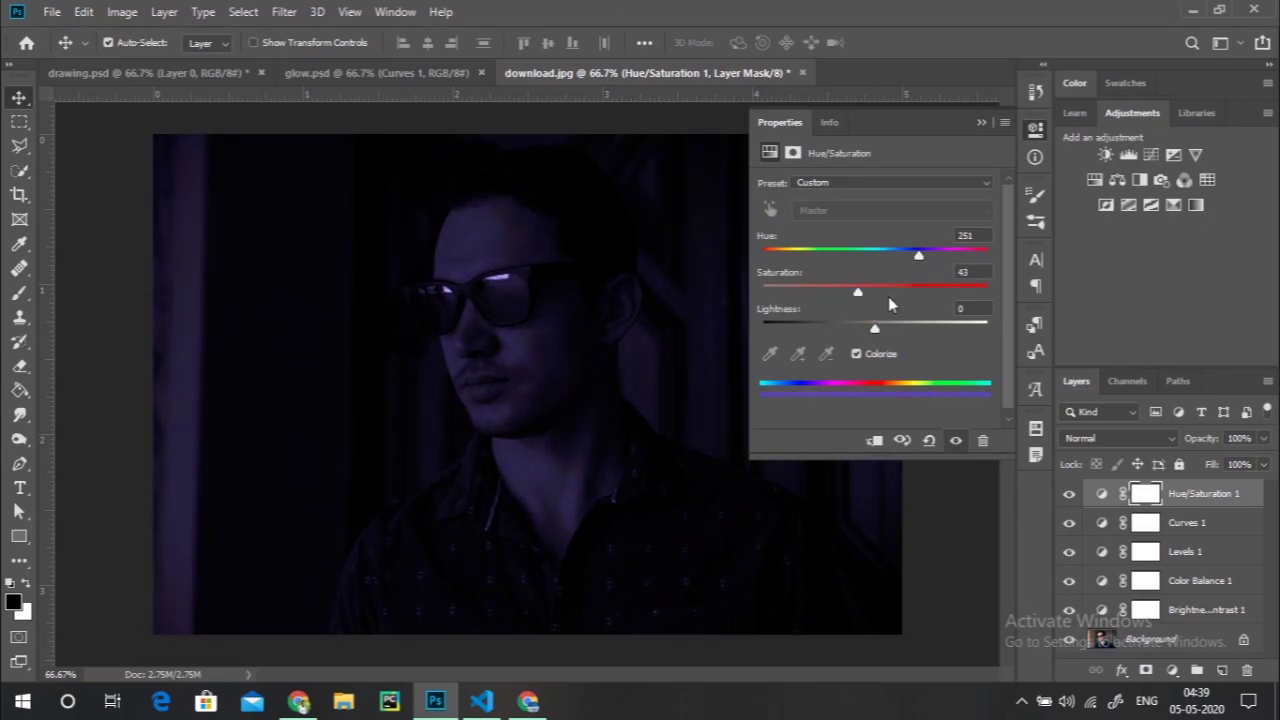
pyautogui.moveTo(917, 257)
pyautogui.mouseDown()
pyautogui.moveTo(899, 258)
pyautogui.moveTo(911, 258)
pyautogui.mouseUp()
pyautogui.moveTo(876, 330)
pyautogui.mouseDown()
pyautogui.moveTo(840, 330)
pyautogui.moveTo(863, 333)
pyautogui.moveTo(902, 303)
pyautogui.mouseUp()
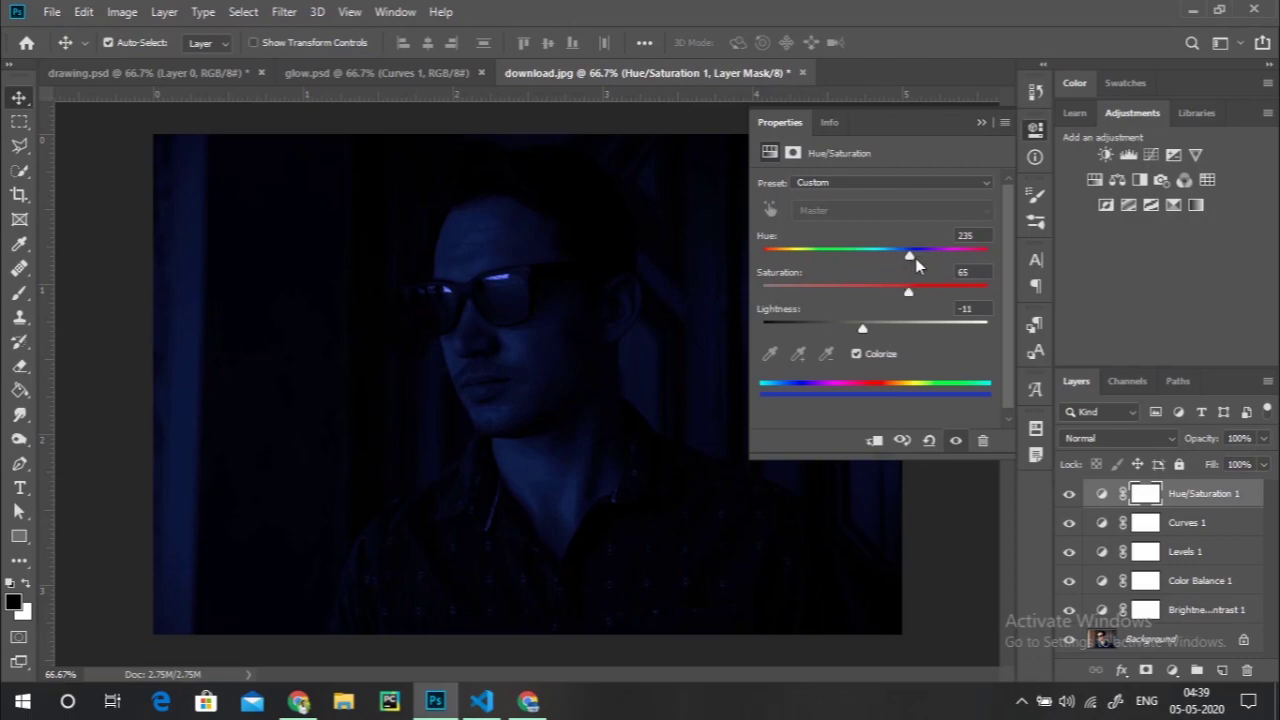
pyautogui.moveTo(913, 262); pyautogui.dragTo(911, 262)
pyautogui.click(981, 124)
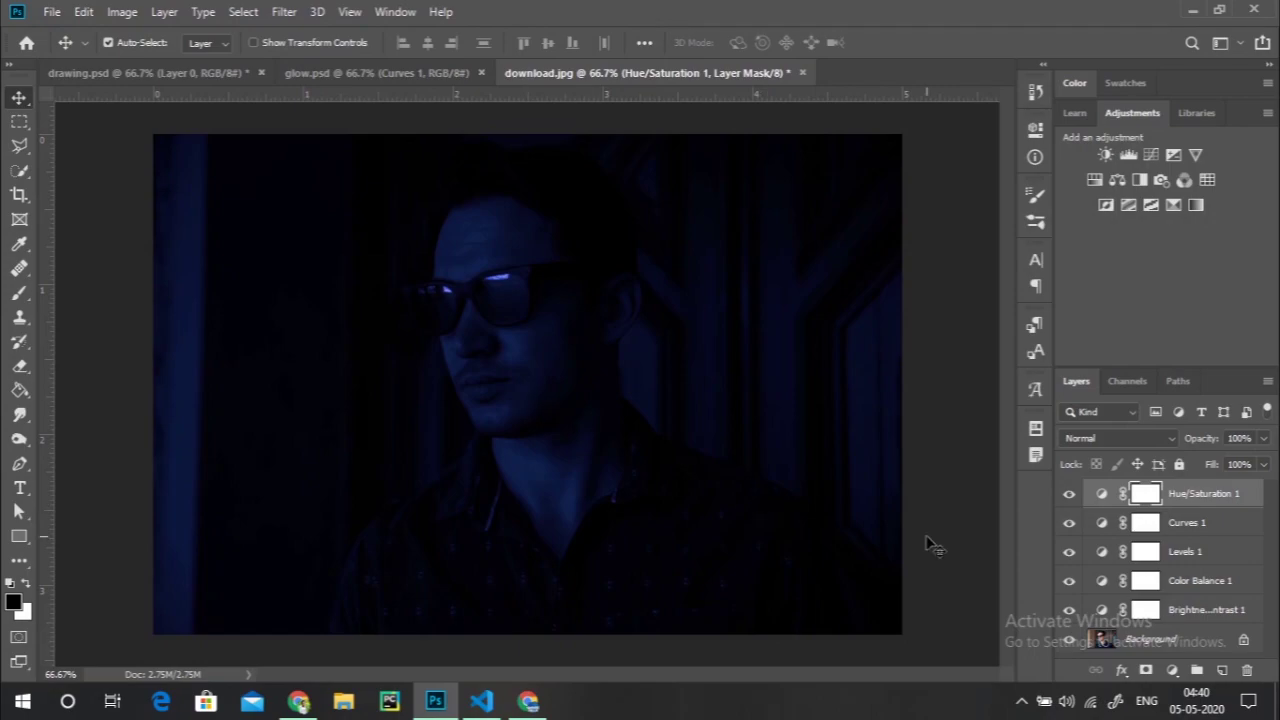
# - Hide the Brightness/Contrast, Color Balance, Levels, Curves and blue tint adjustment layers
pyautogui.click(1068, 610)
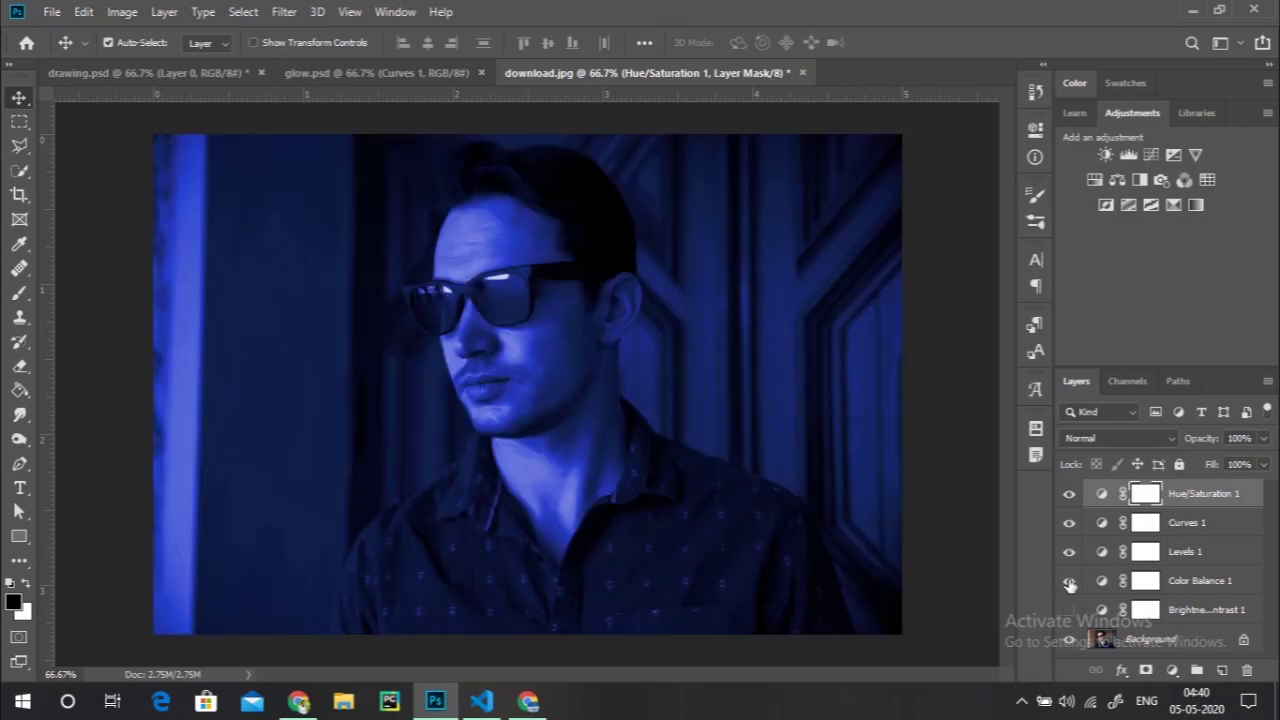
pyautogui.click(1069, 581)
pyautogui.click(1069, 552)
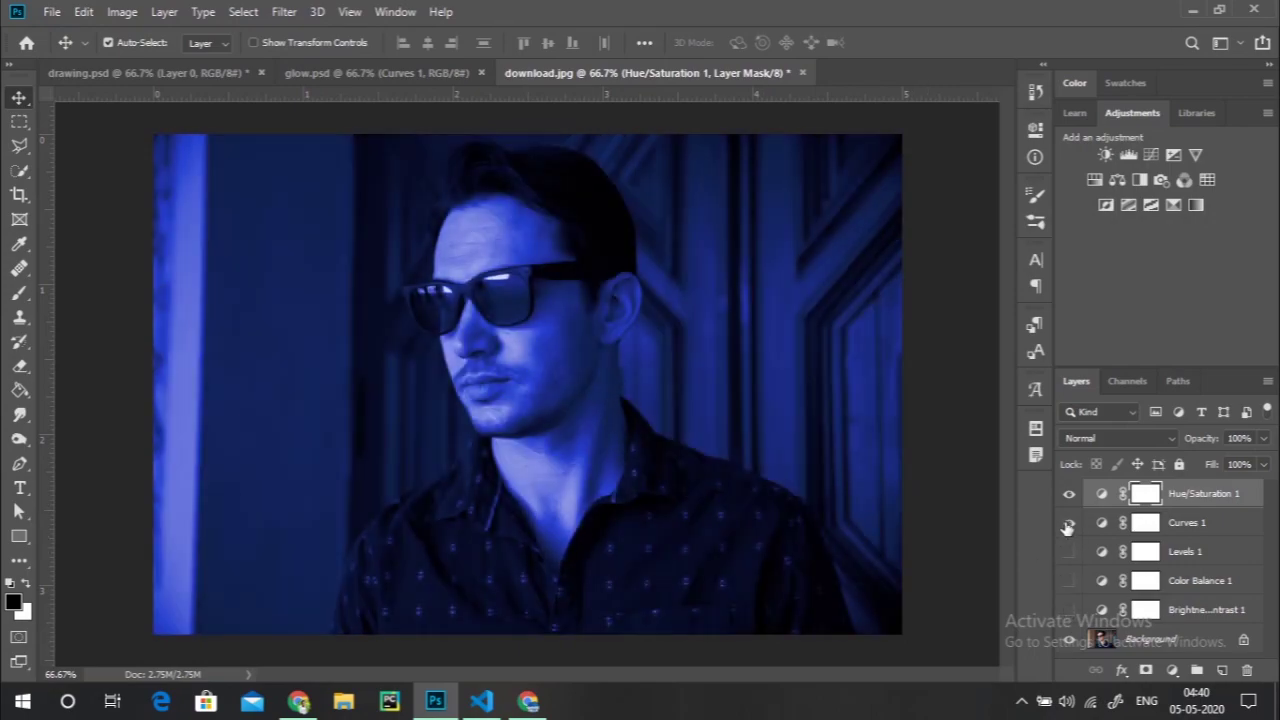
pyautogui.click(1069, 523)
pyautogui.click(1069, 494)
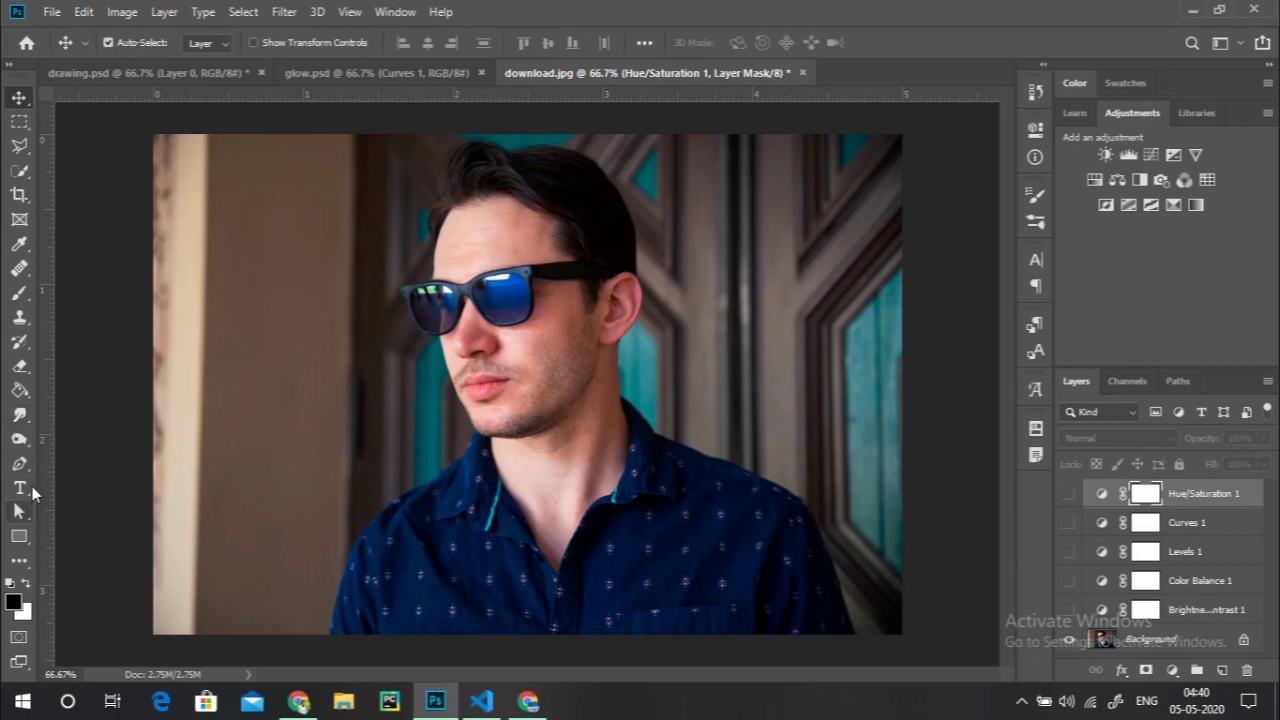
# - Select the Pen tool and zoom to 200% on the sunglasses
pyautogui.click(19, 463)
pyautogui.hotkey('ctrl', '+')
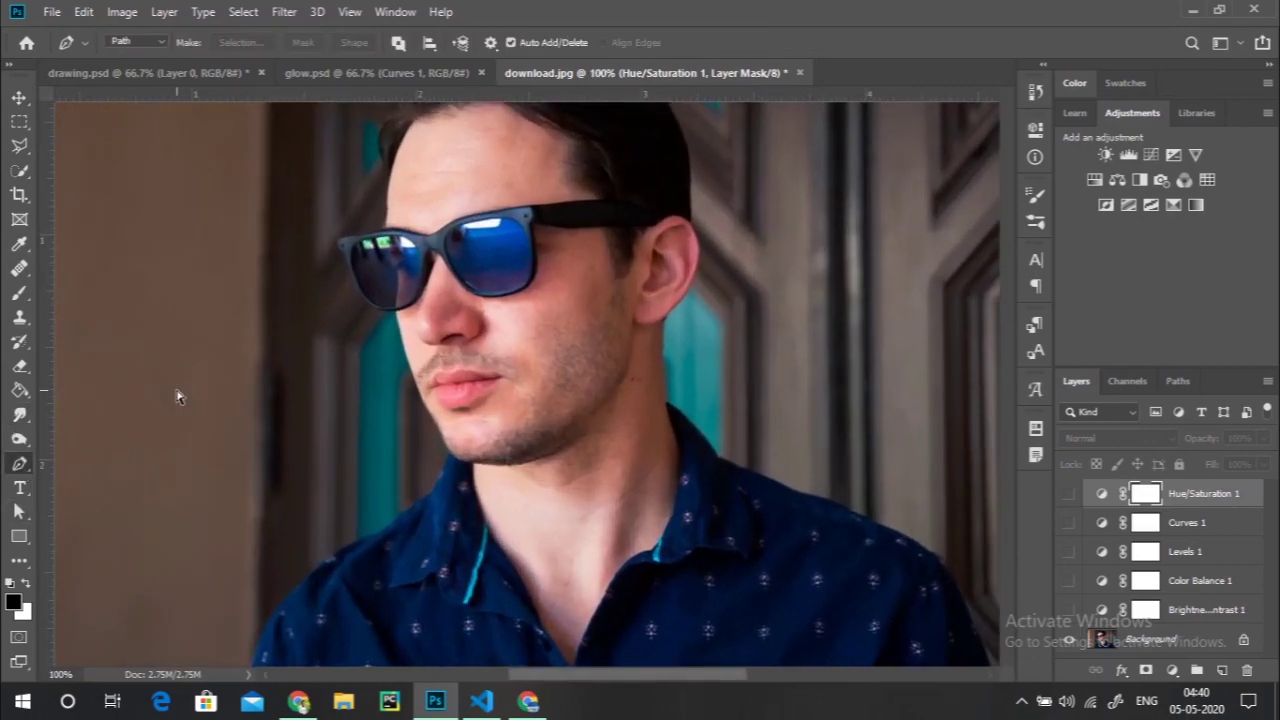
pyautogui.hotkey('ctrl', '+')
pyautogui.scroll(3, 180, 400)
pyautogui.scroll(2, 180, 400)
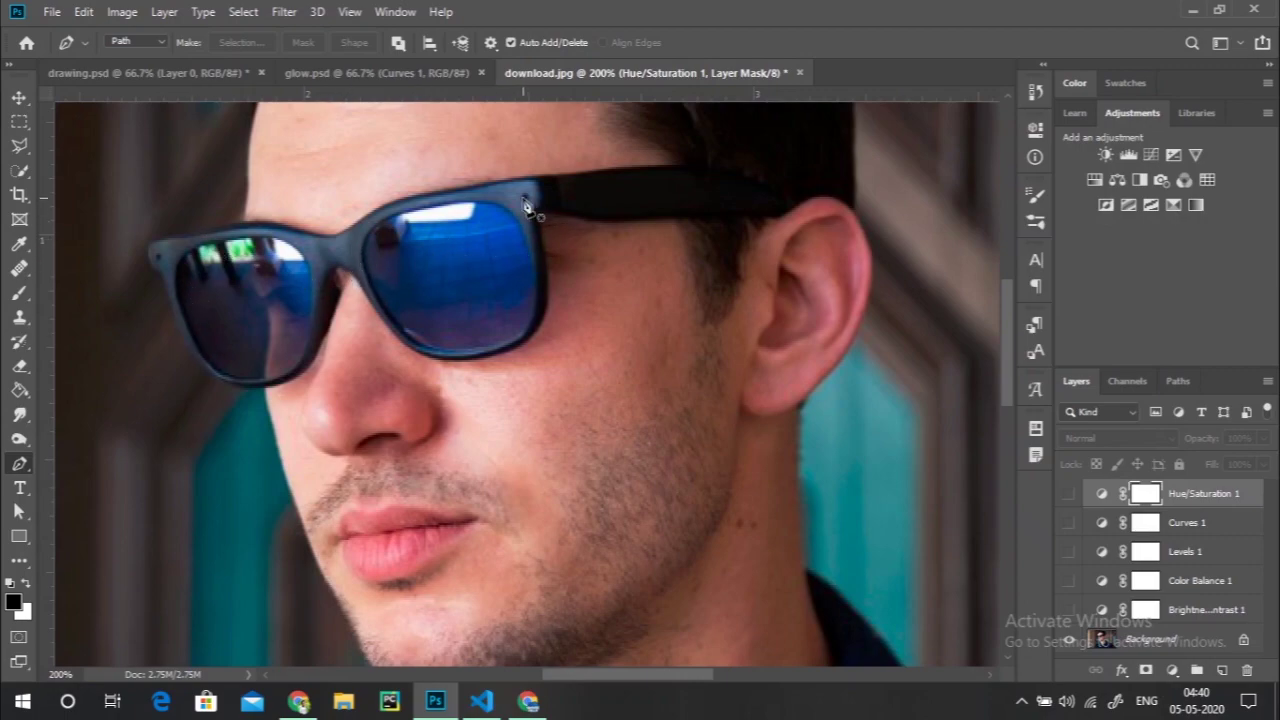
# - Trace the path from the left lens's outer corner down and along its bottom edge
pyautogui.click(151, 244)
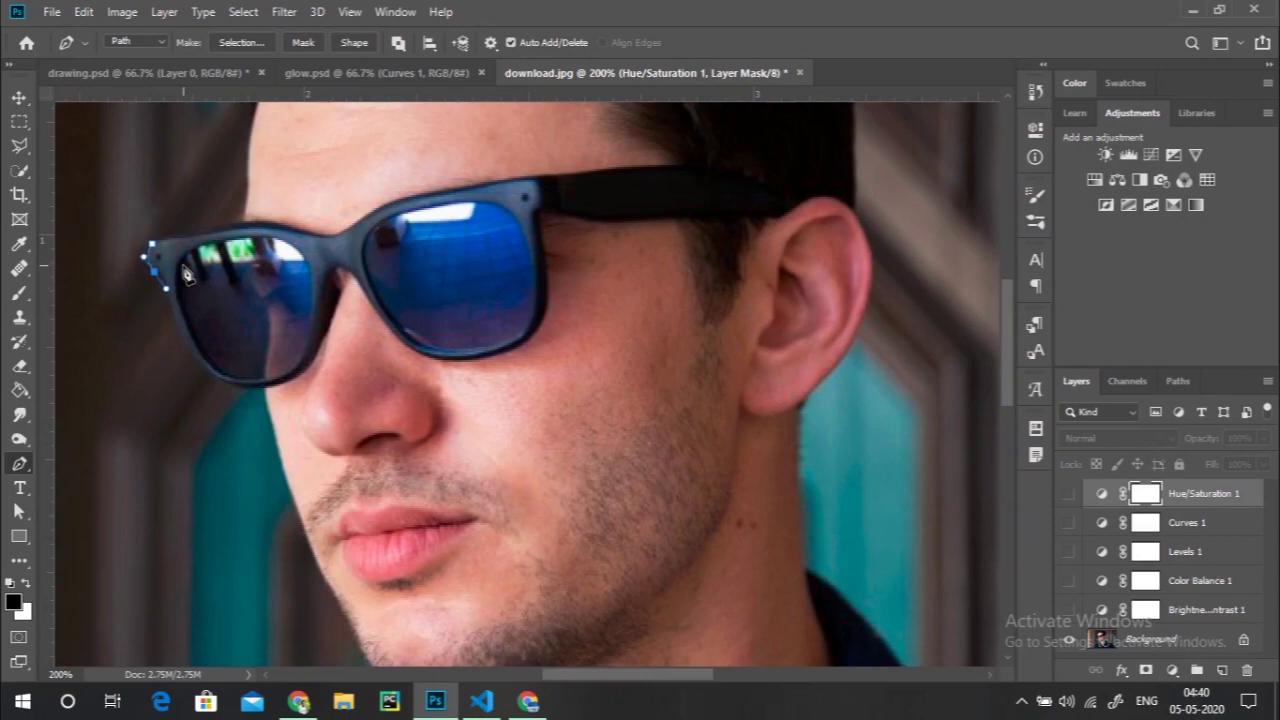
pyautogui.click(156, 282)
pyautogui.moveTo(170, 280); pyautogui.dragTo(178, 340)
pyautogui.keyDown('alt'); pyautogui.click(172, 305); pyautogui.keyUp('alt')
pyautogui.moveTo(226, 383); pyautogui.dragTo(258, 394)
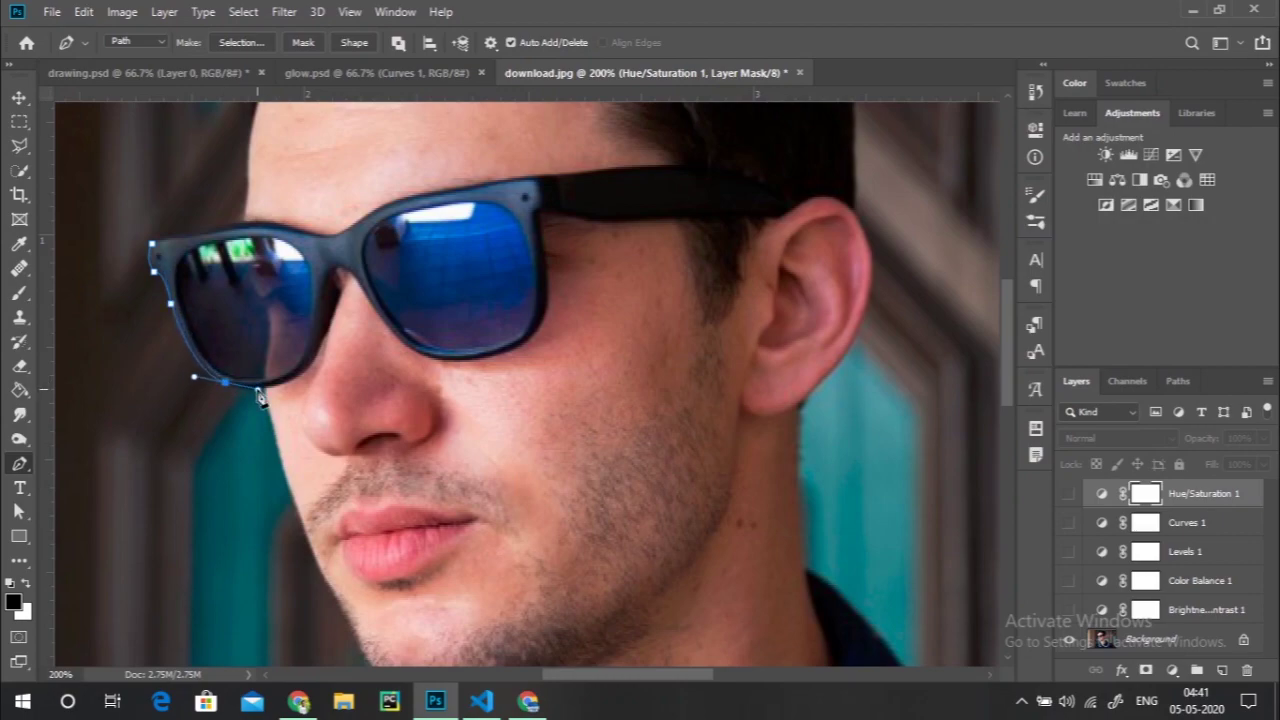
pyautogui.click(226, 384)
pyautogui.moveTo(316, 350); pyautogui.dragTo(338, 294)
pyautogui.keyDown('alt'); pyautogui.click(316, 350); pyautogui.keyUp('alt')
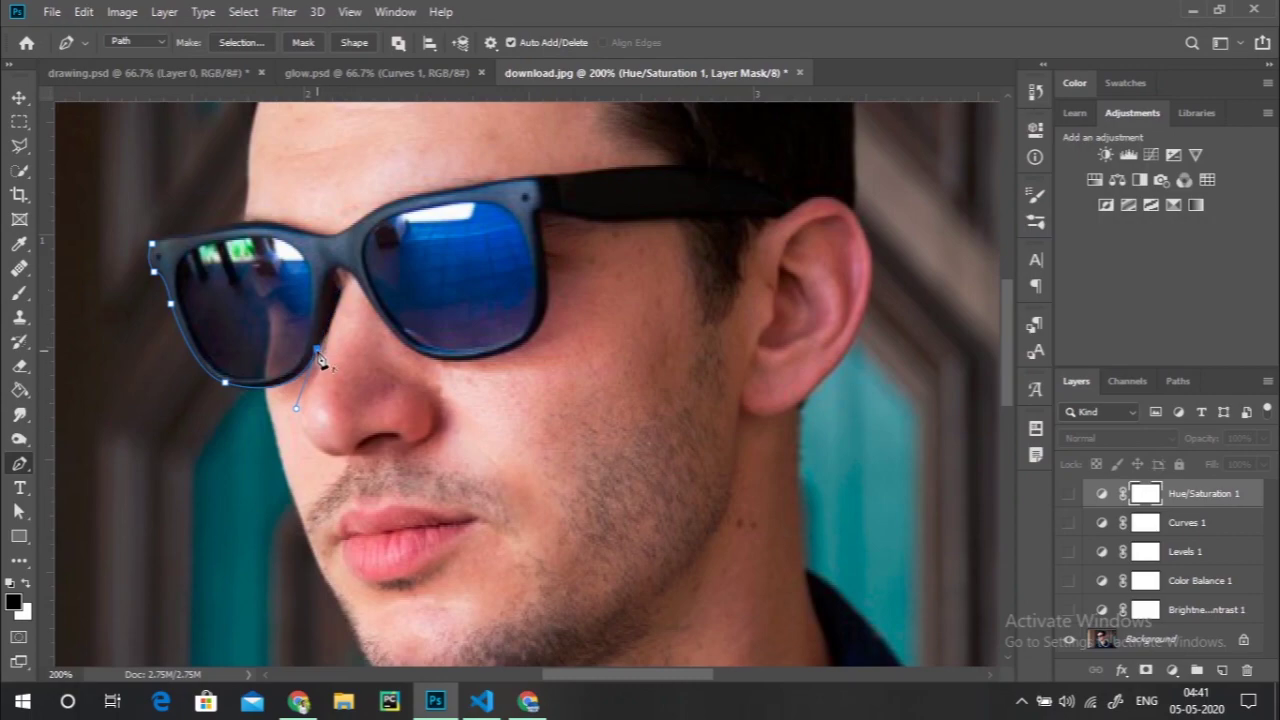
# - Continue the path over the bridge, along the right lens bottom, up to its top corner
pyautogui.click(341, 293)
pyautogui.moveTo(362, 287); pyautogui.dragTo(386, 325)
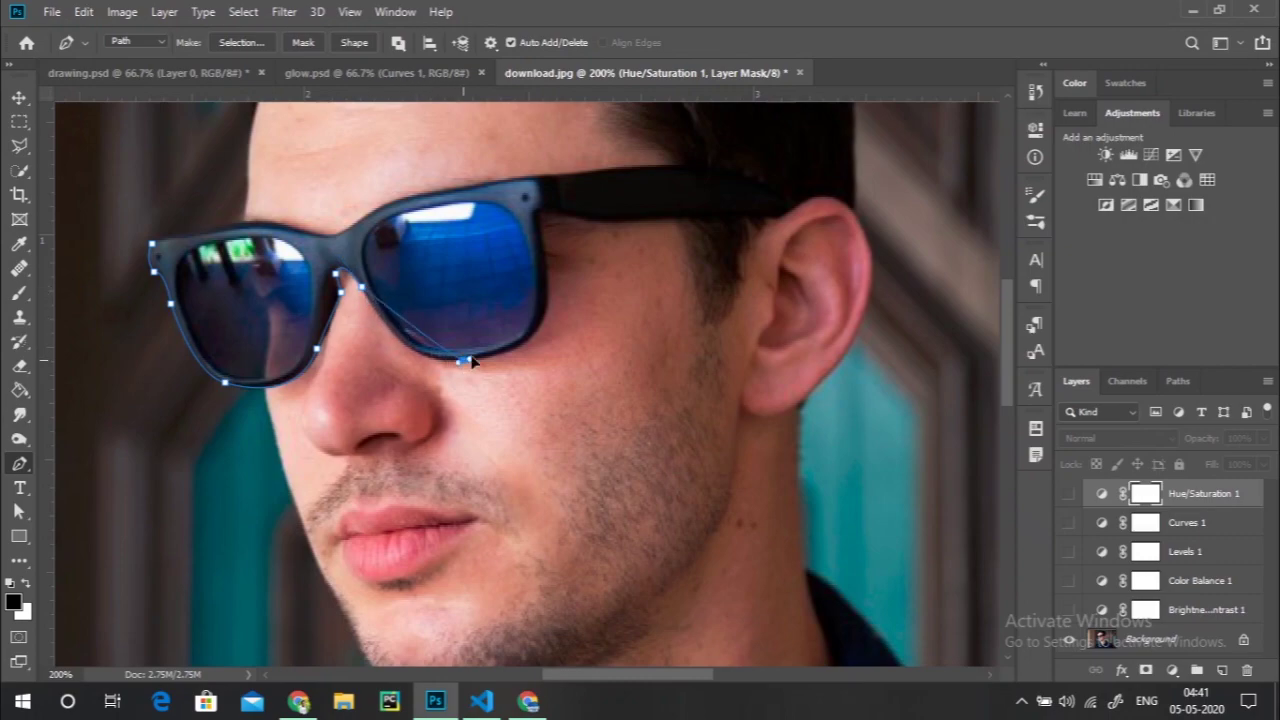
pyautogui.moveTo(463, 358); pyautogui.dragTo(537, 355)
pyautogui.moveTo(549, 308); pyautogui.dragTo(565, 253)
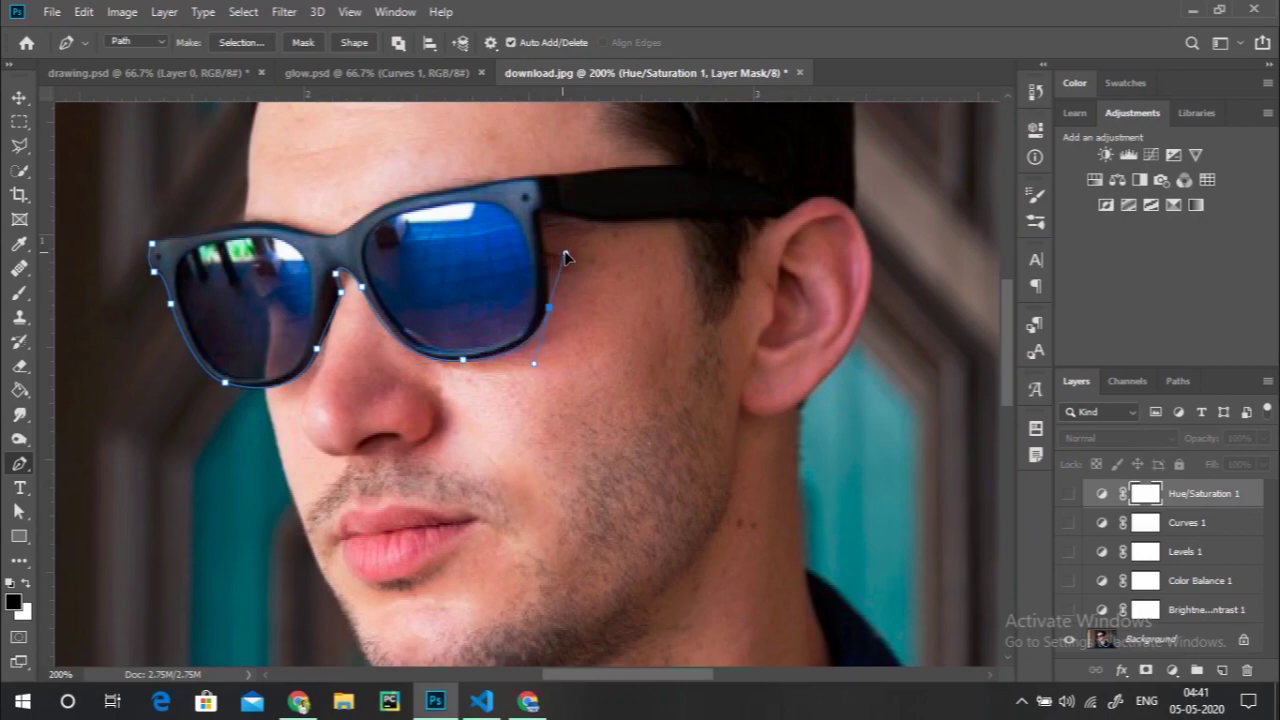
pyautogui.click(549, 309)
pyautogui.moveTo(540, 216); pyautogui.dragTo(533, 187)
# - Extend the path along the temple arm to the ear and back along its top
pyautogui.hotkey('ctrl', 'z')
pyautogui.click(605, 224)
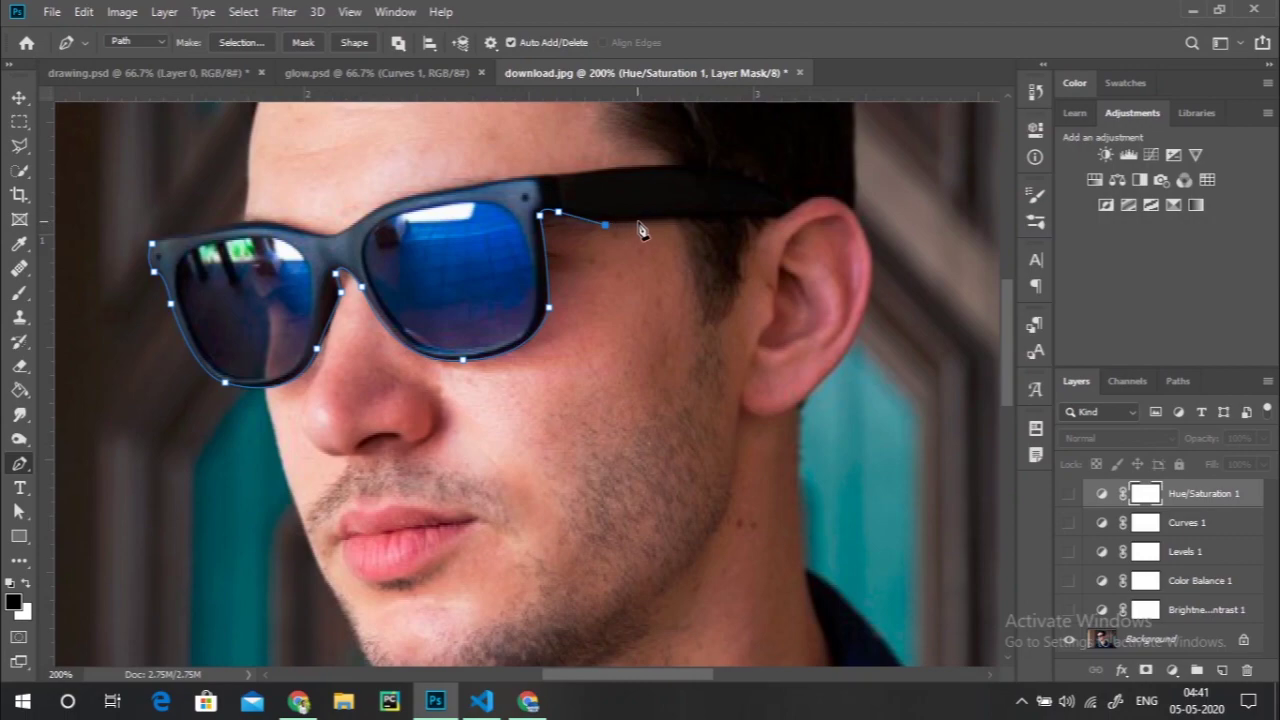
pyautogui.click(778, 215)
pyautogui.hotkey('ctrl', 'z')
pyautogui.moveTo(782, 215); pyautogui.dragTo(829, 229)
pyautogui.moveTo(640, 166); pyautogui.dragTo(548, 190)
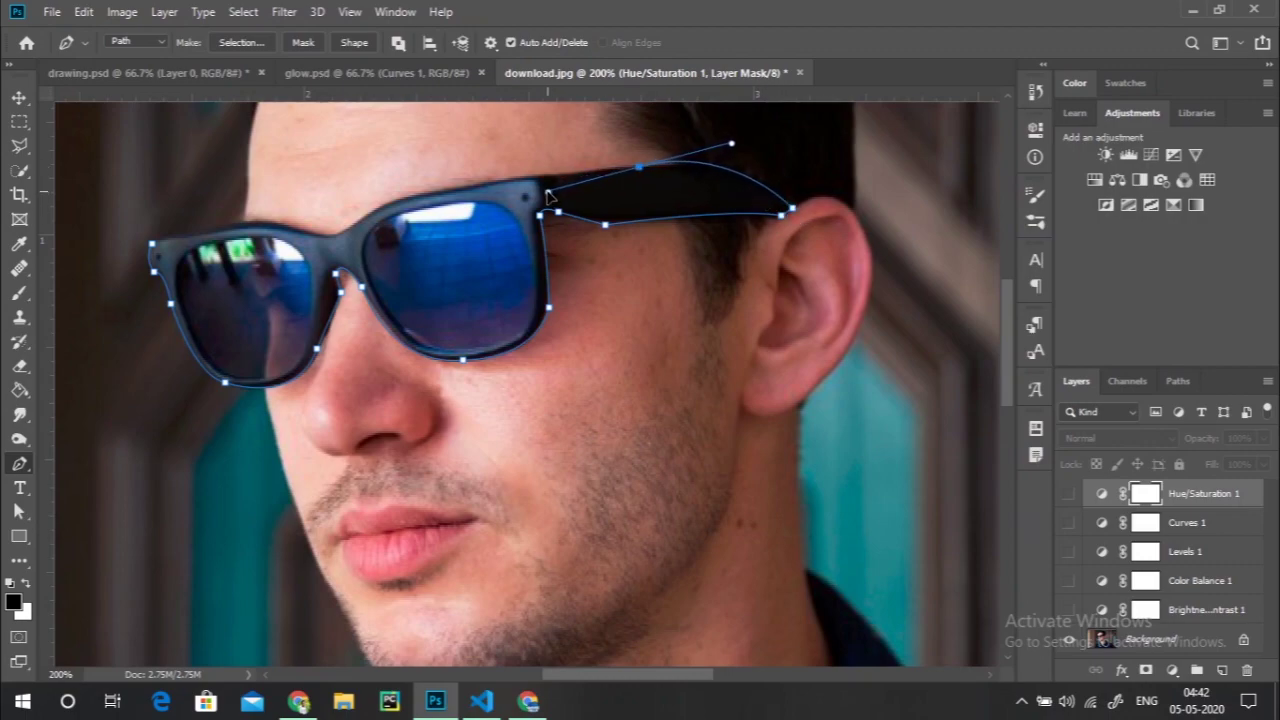
pyautogui.click(548, 185)
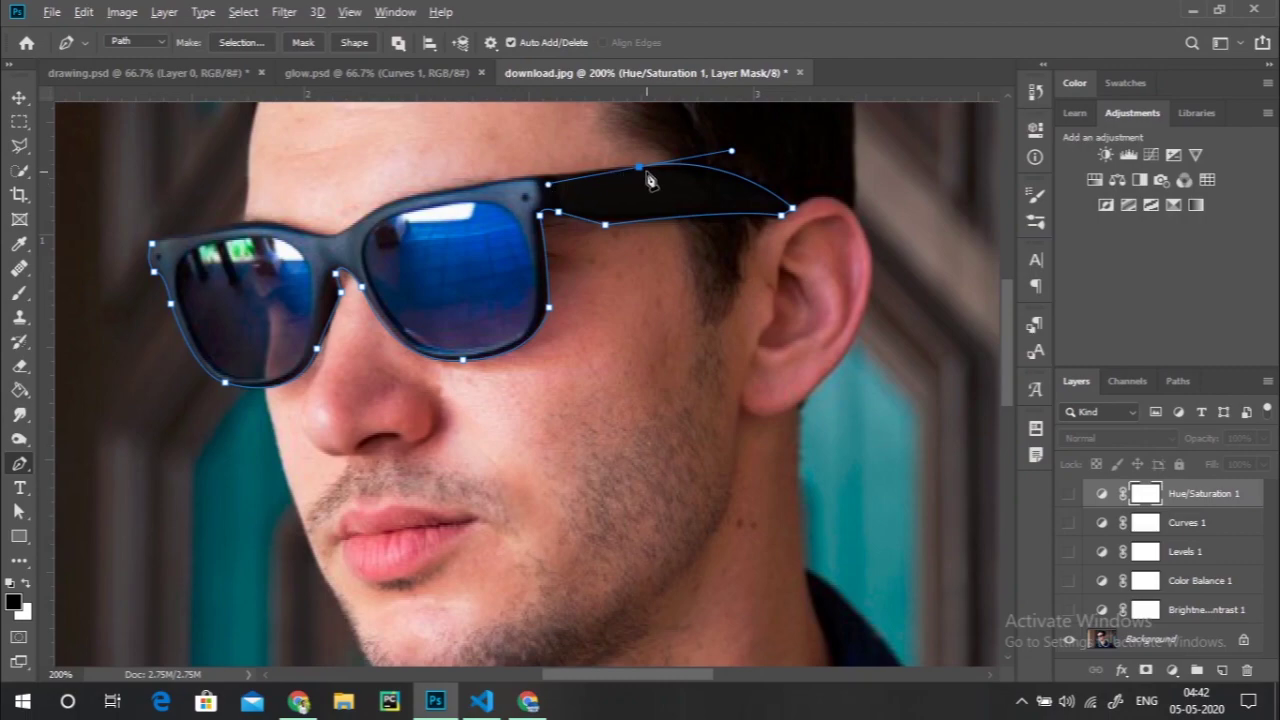
pyautogui.click(545, 185)
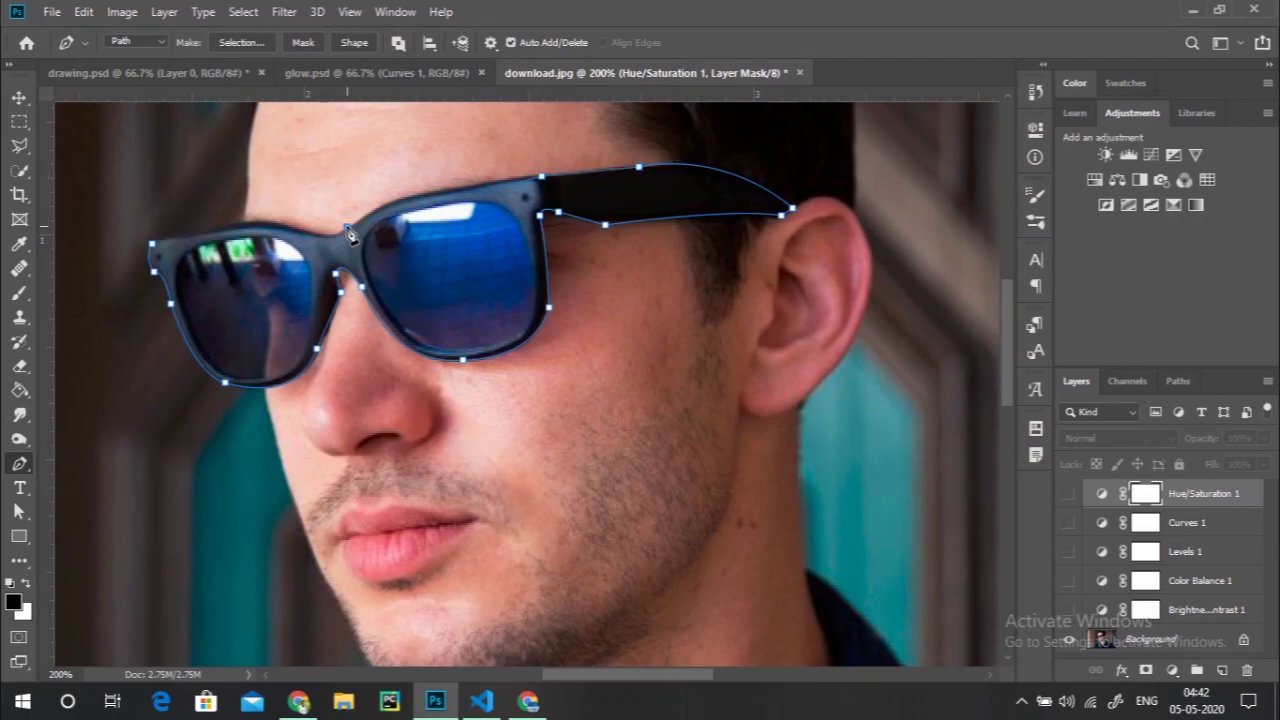
# - Trace the frame top over the bridge and left lens, closing at the start anchor
pyautogui.moveTo(346, 228); pyautogui.dragTo(281, 280)
pyautogui.moveTo(282, 227); pyautogui.dragTo(212, 213)
pyautogui.moveTo(151, 243); pyautogui.dragTo(58, 284)
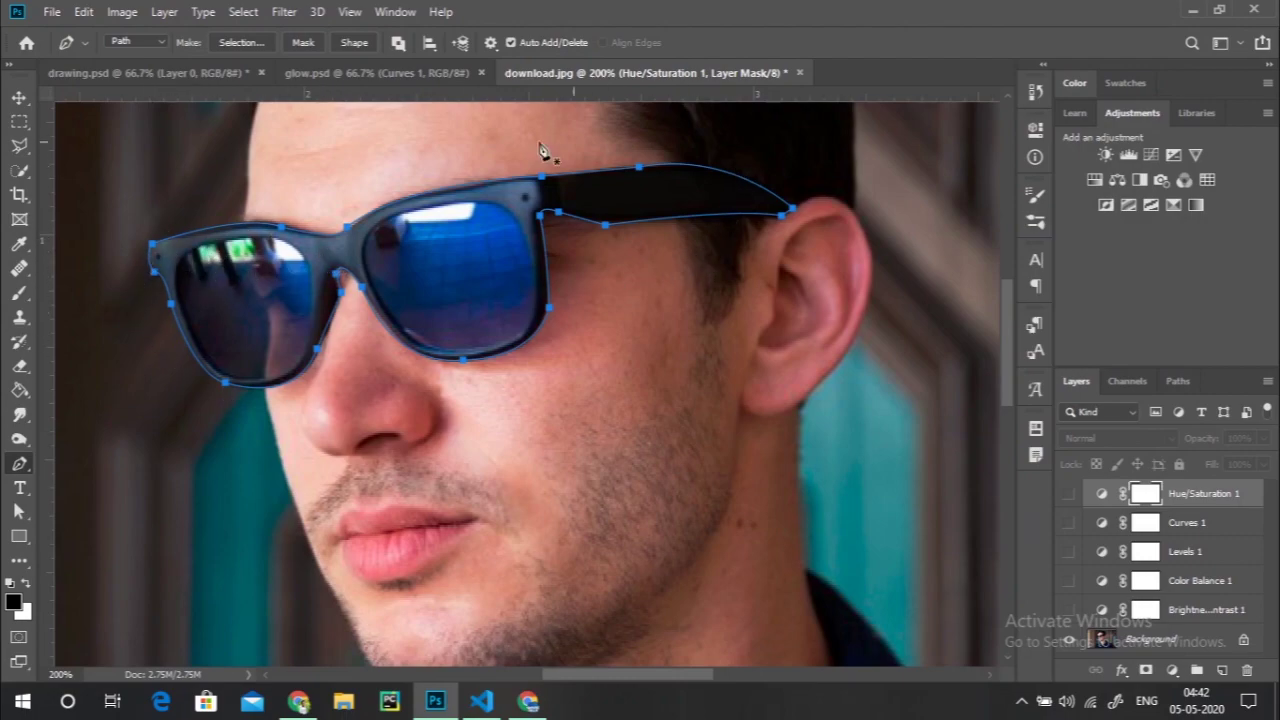
# - Set Path Operations to Exclude Overlapping Shapes and deselect the finished outline
pyautogui.click(403, 51)
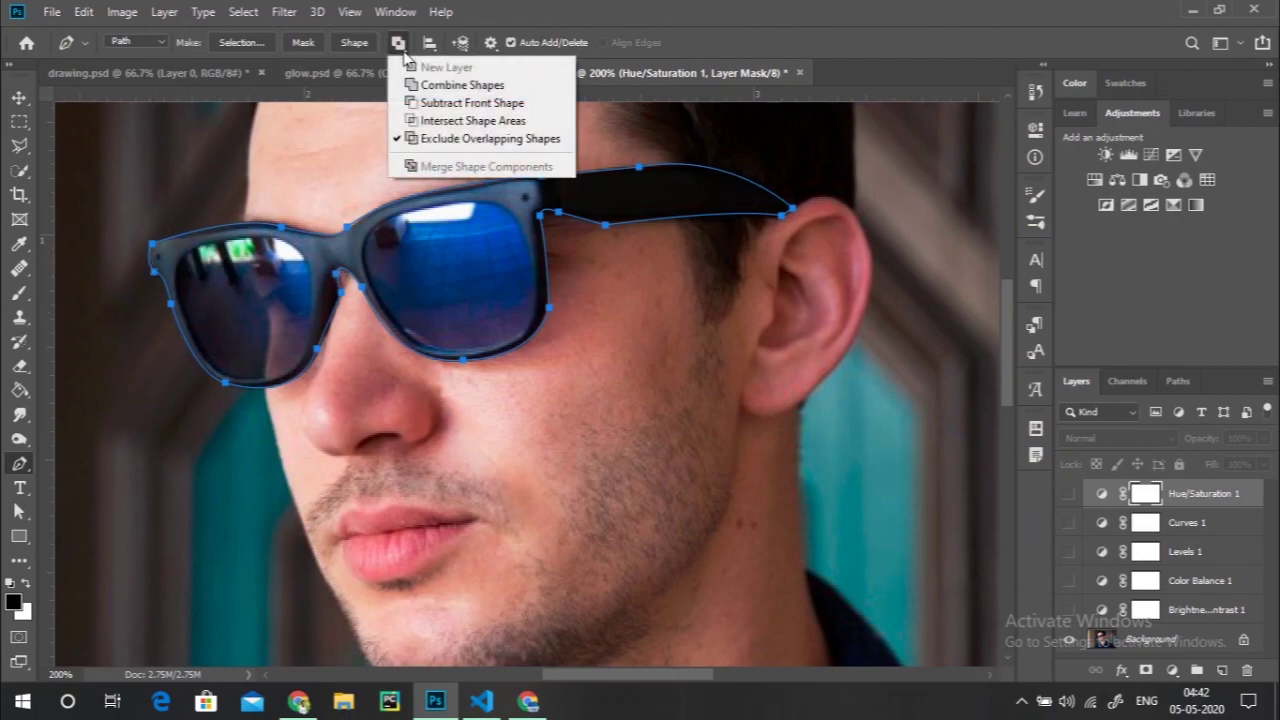
pyautogui.click(403, 51)
pyautogui.click(403, 51)
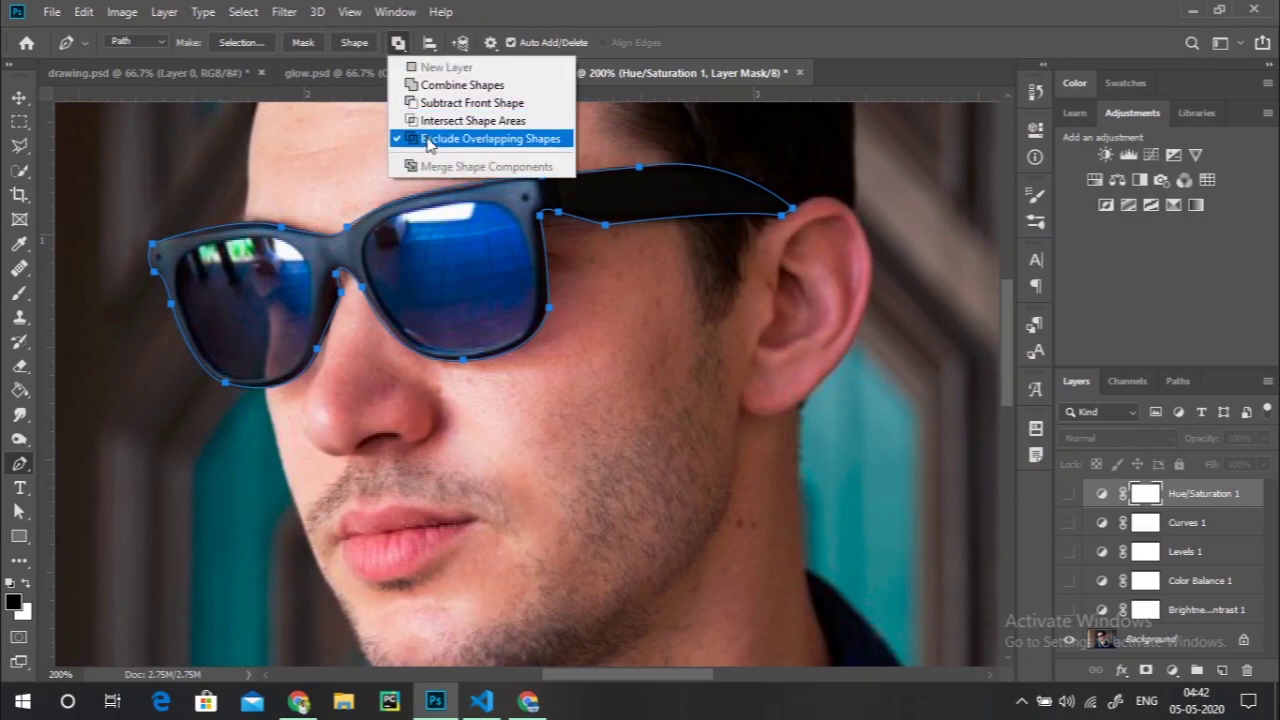
pyautogui.click(402, 57)
pyautogui.click(401, 51)
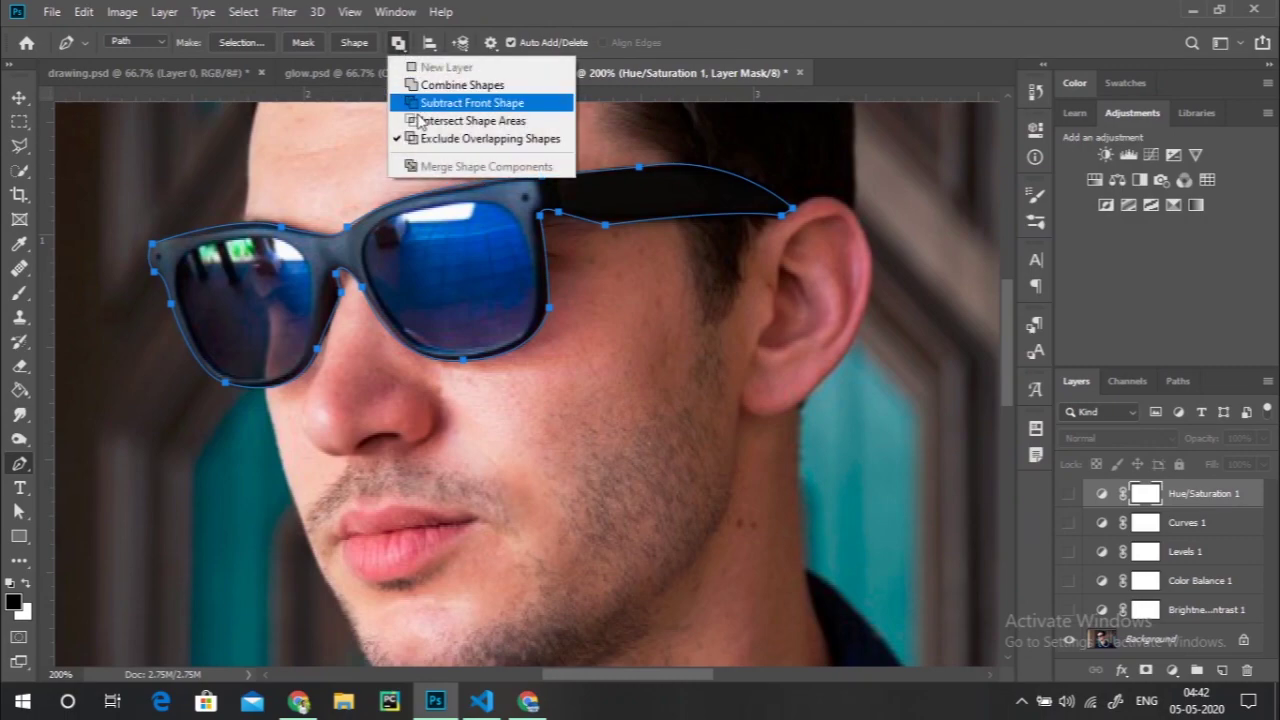
pyautogui.click(510, 140)
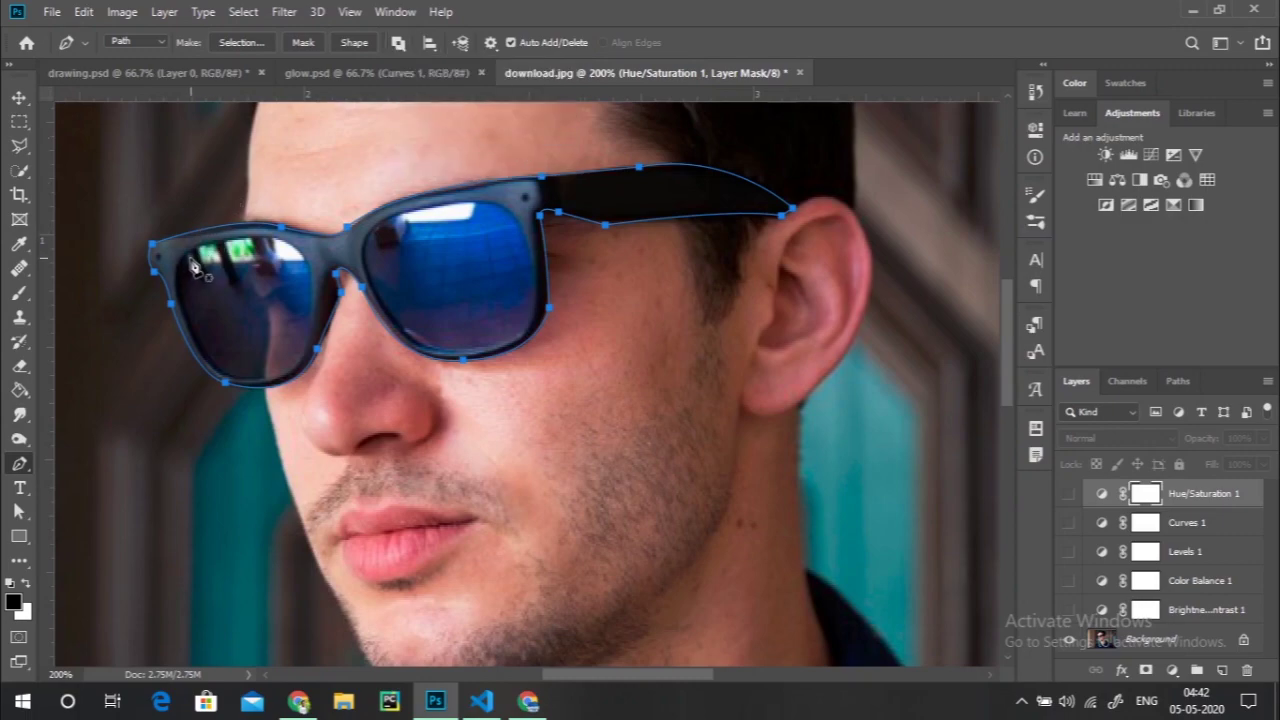
pyautogui.press('Return')
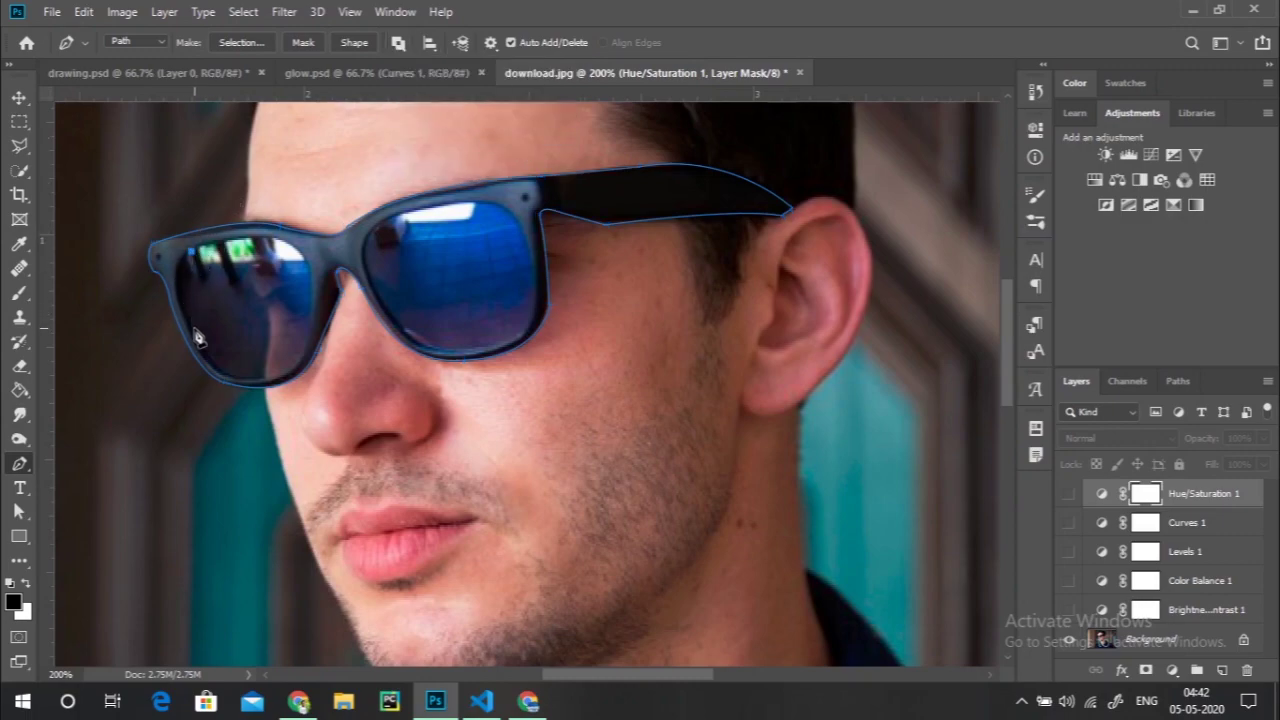
# - Start a new path down the left lens's inner edge toward its bottom
pyautogui.click(190, 251)
pyautogui.click(160, 280)
pyautogui.click(195, 327)
pyautogui.press('Delete')
pyautogui.press('Delete')
pyautogui.click(191, 251)
pyautogui.click(159, 278)
pyautogui.click(193, 334)
pyautogui.click(229, 391)
pyautogui.hotkey('ctrl', 'z')
# - Finish the left lens's inner path up to its top, keeping the pen in Path mode
pyautogui.moveTo(278, 378); pyautogui.dragTo(346, 365)
pyautogui.moveTo(316, 311)
pyautogui.mouseDown()
pyautogui.moveTo(302, 270)
pyautogui.moveTo(310, 193)
pyautogui.moveTo(305, 209)
pyautogui.mouseUp()
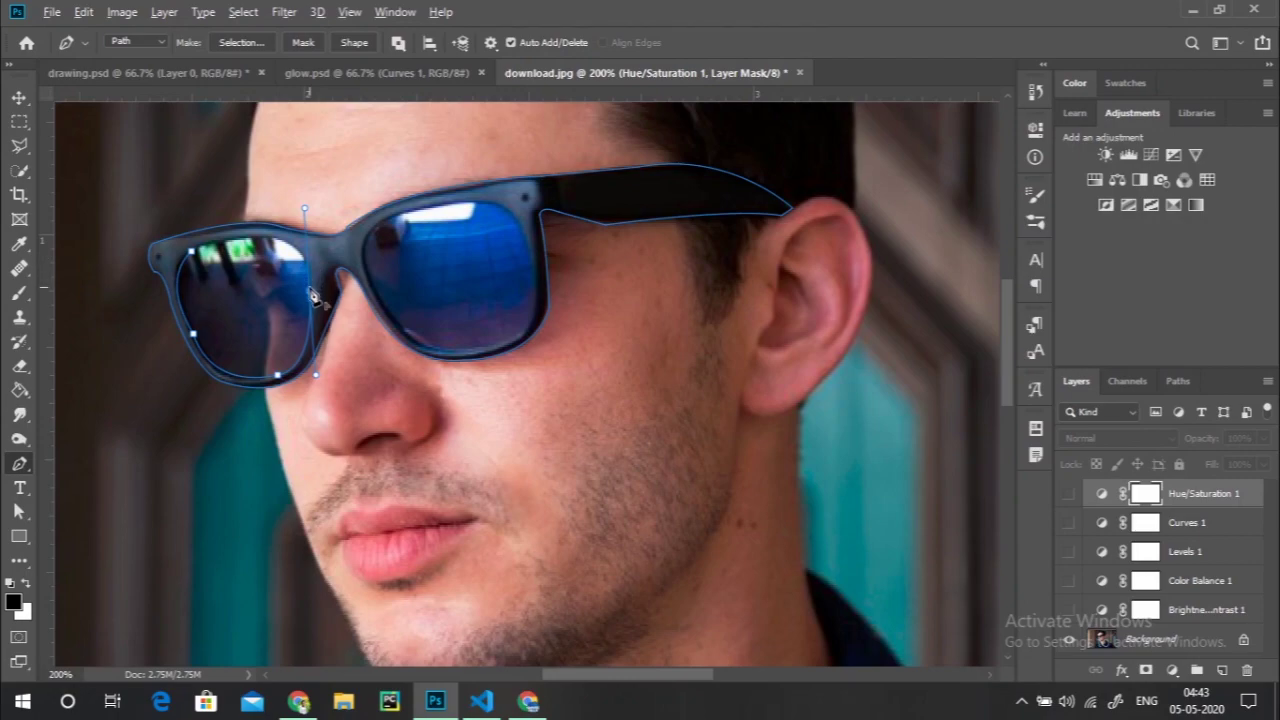
pyautogui.click(159, 43)
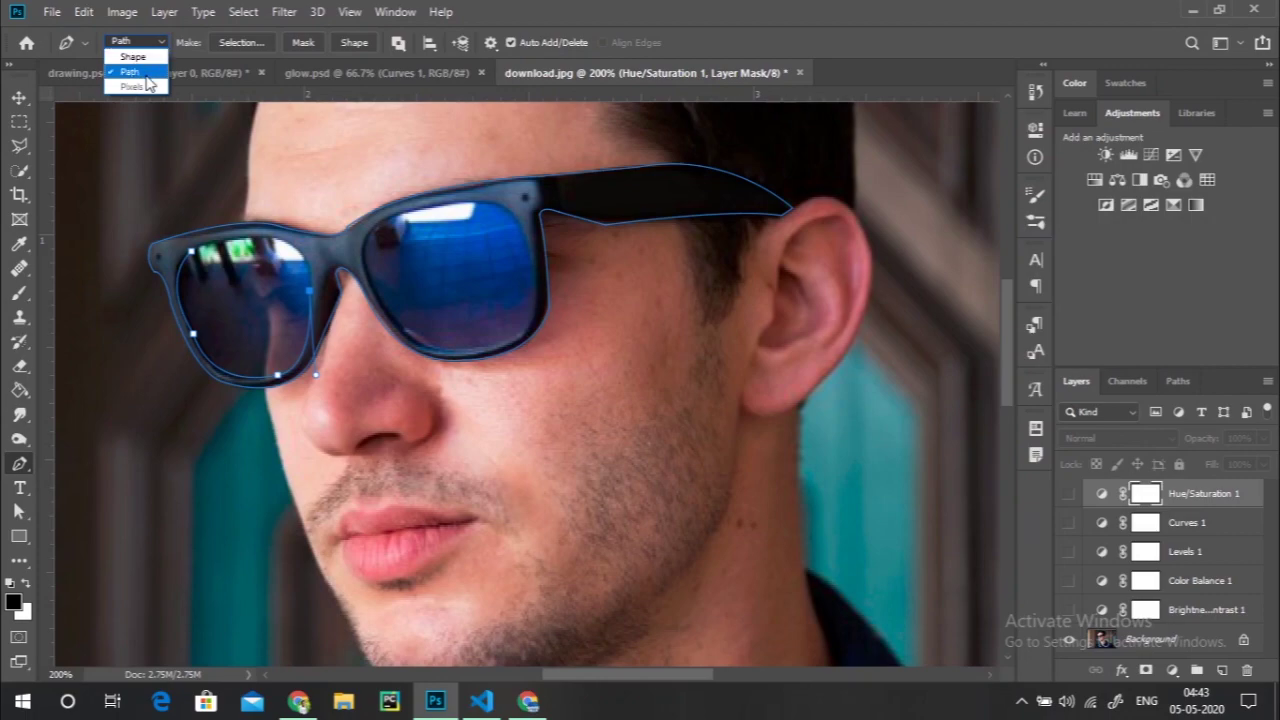
pyautogui.click(146, 75)
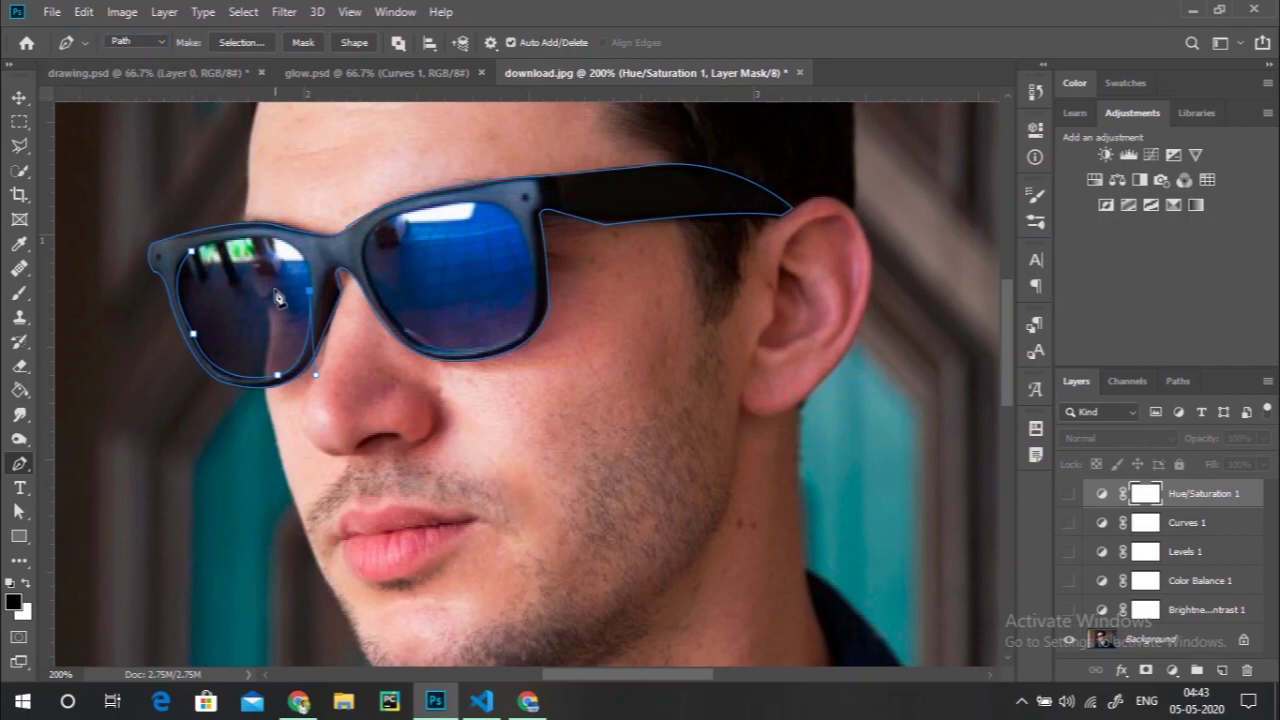
pyautogui.click(161, 45)
# - Trace the right lens's inner edge and load all paths as a selection
pyautogui.click(240, 246)
pyautogui.click(386, 308)
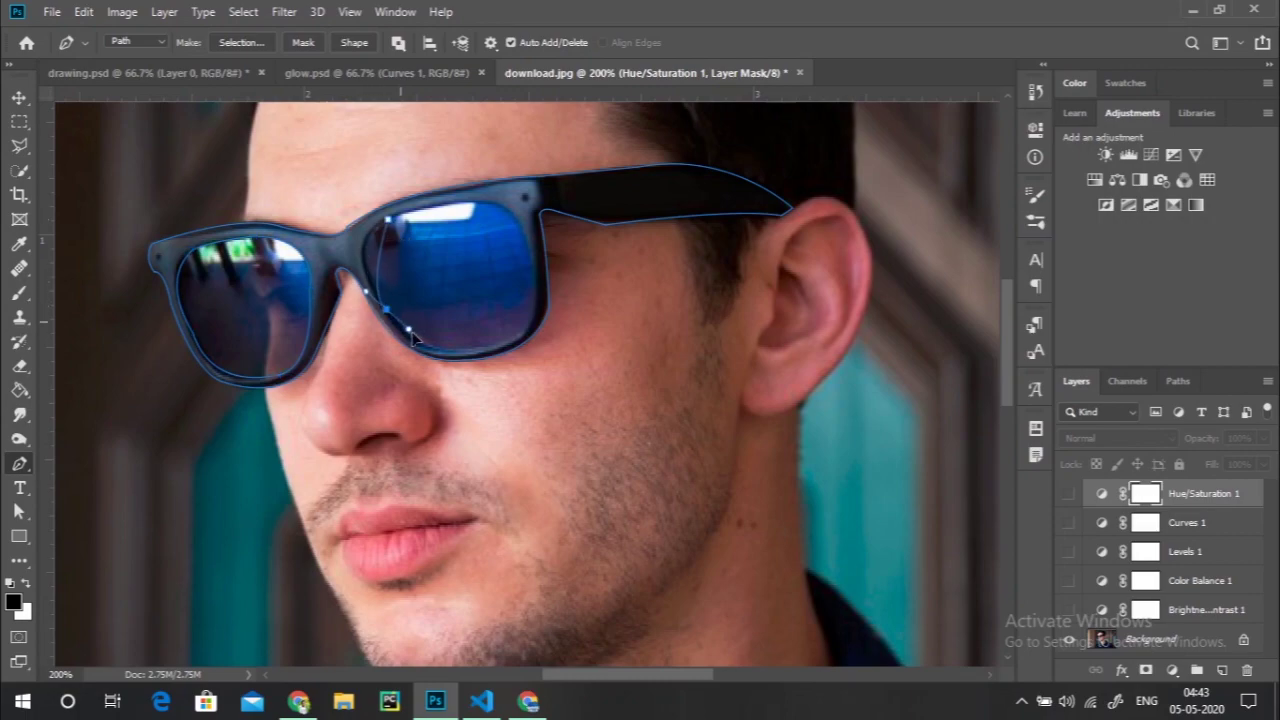
pyautogui.moveTo(431, 375); pyautogui.dragTo(435, 378)
pyautogui.click(516, 336)
pyautogui.moveTo(535, 300); pyautogui.dragTo(540, 255)
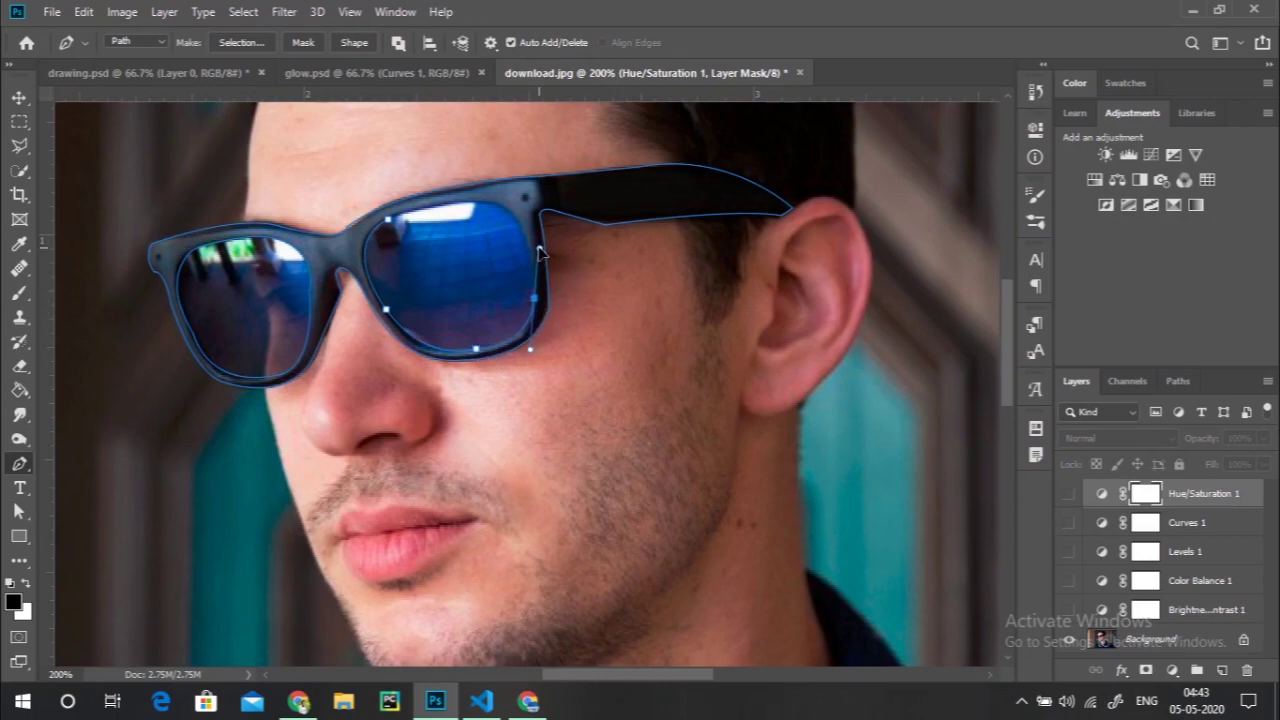
pyautogui.keyDown('alt'); pyautogui.click(535, 299); pyautogui.keyUp('alt')
pyautogui.click(540, 230)
pyautogui.click(484, 208)
pyautogui.moveTo(460, 208); pyautogui.dragTo(418, 222)
pyautogui.click(461, 209)
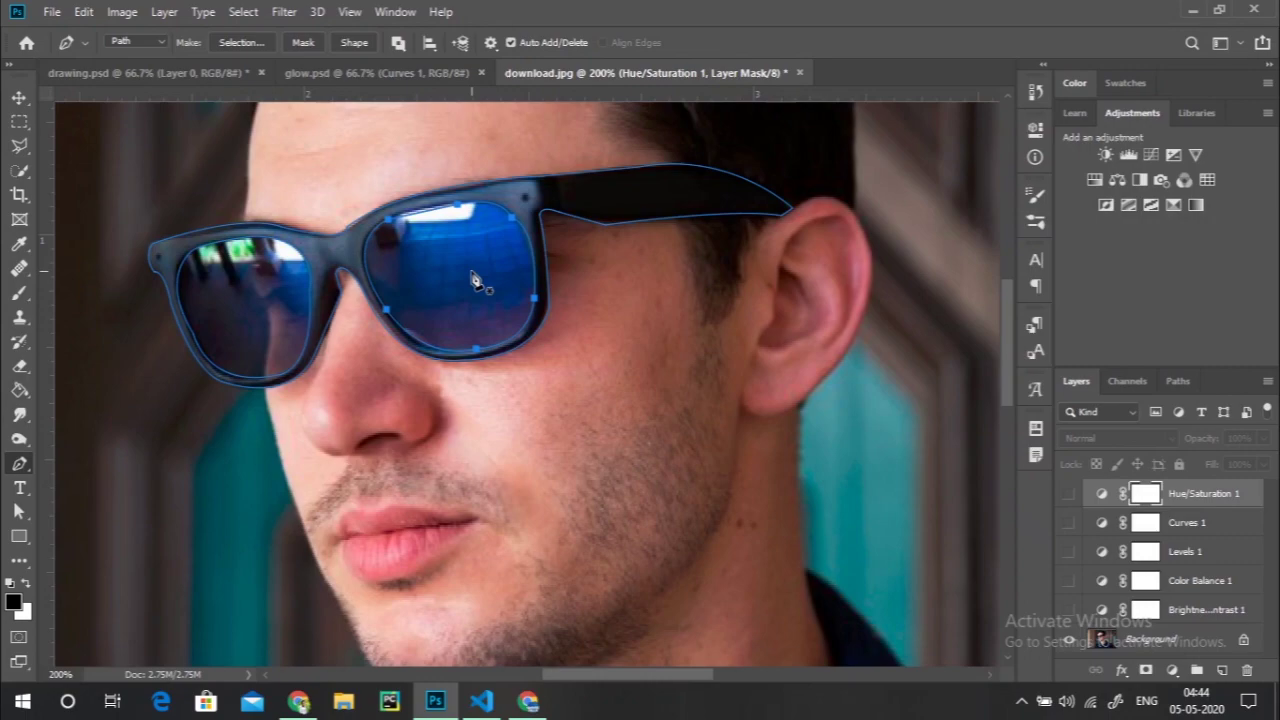
pyautogui.hotkey('ctrl', 'Return')
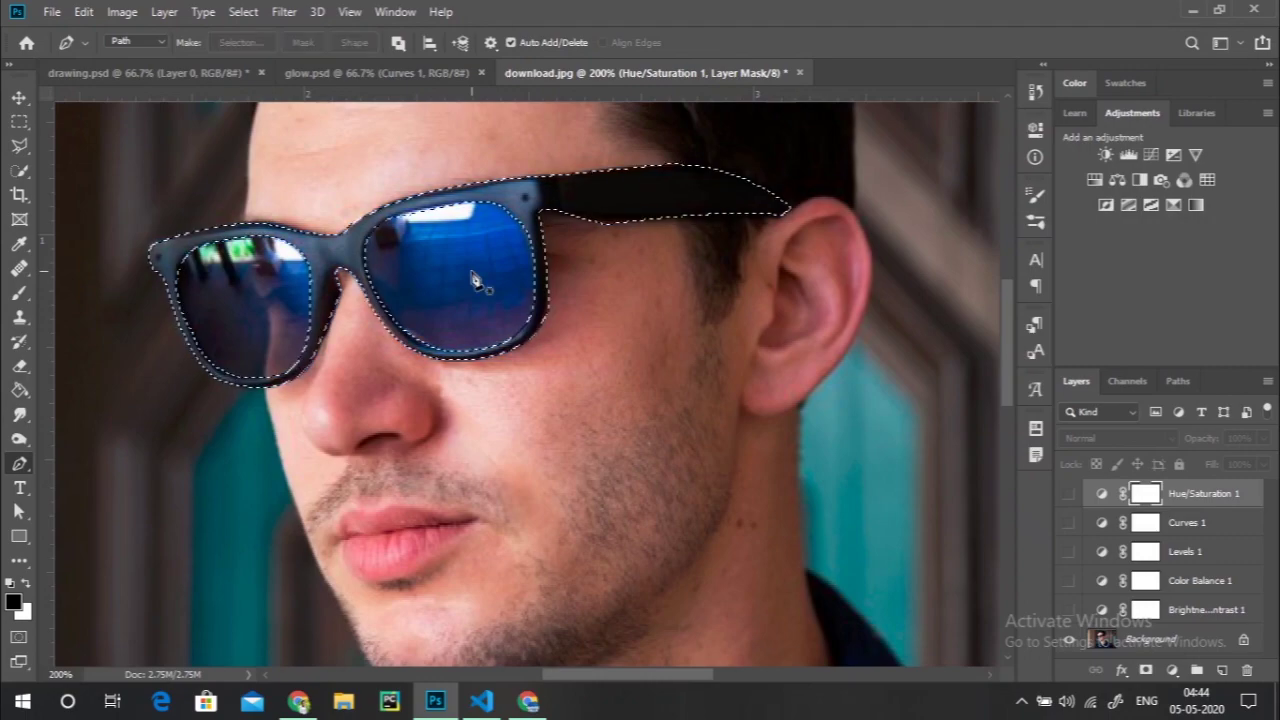
# - With the Move tool, copy the selected sunglasses from Background to a new Layer 1
pyautogui.click(20, 98)
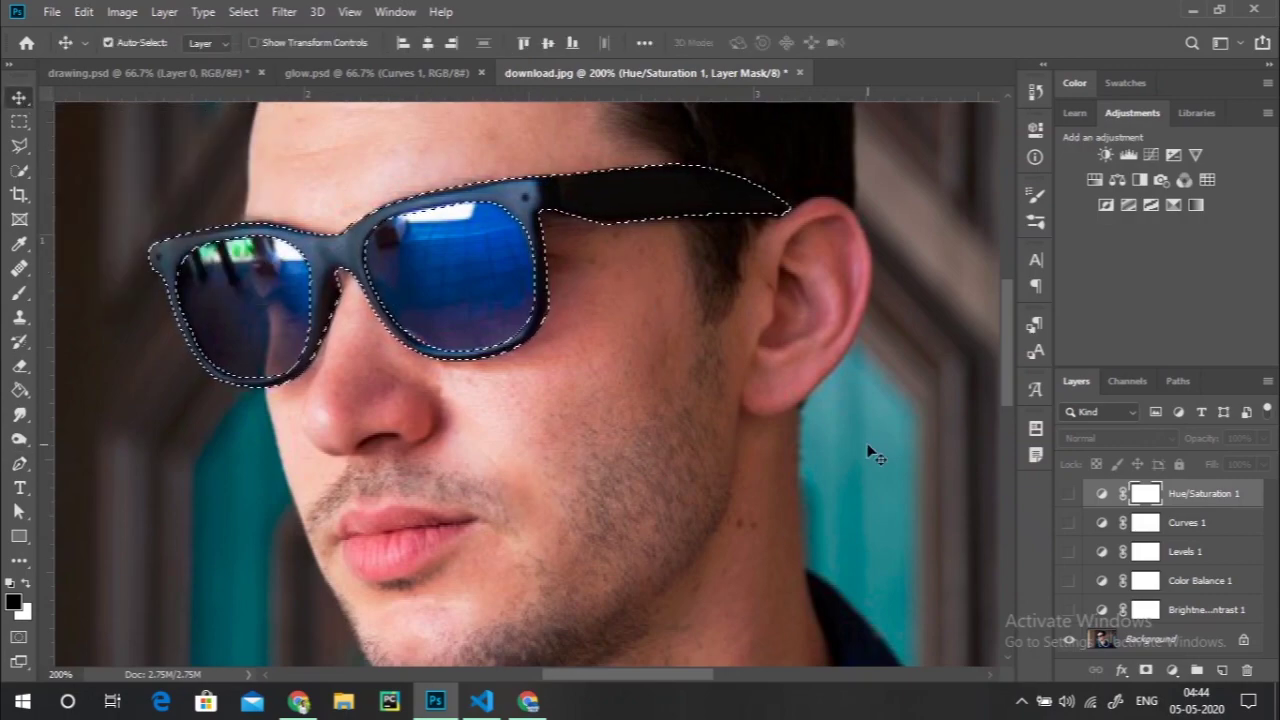
pyautogui.click(1128, 641)
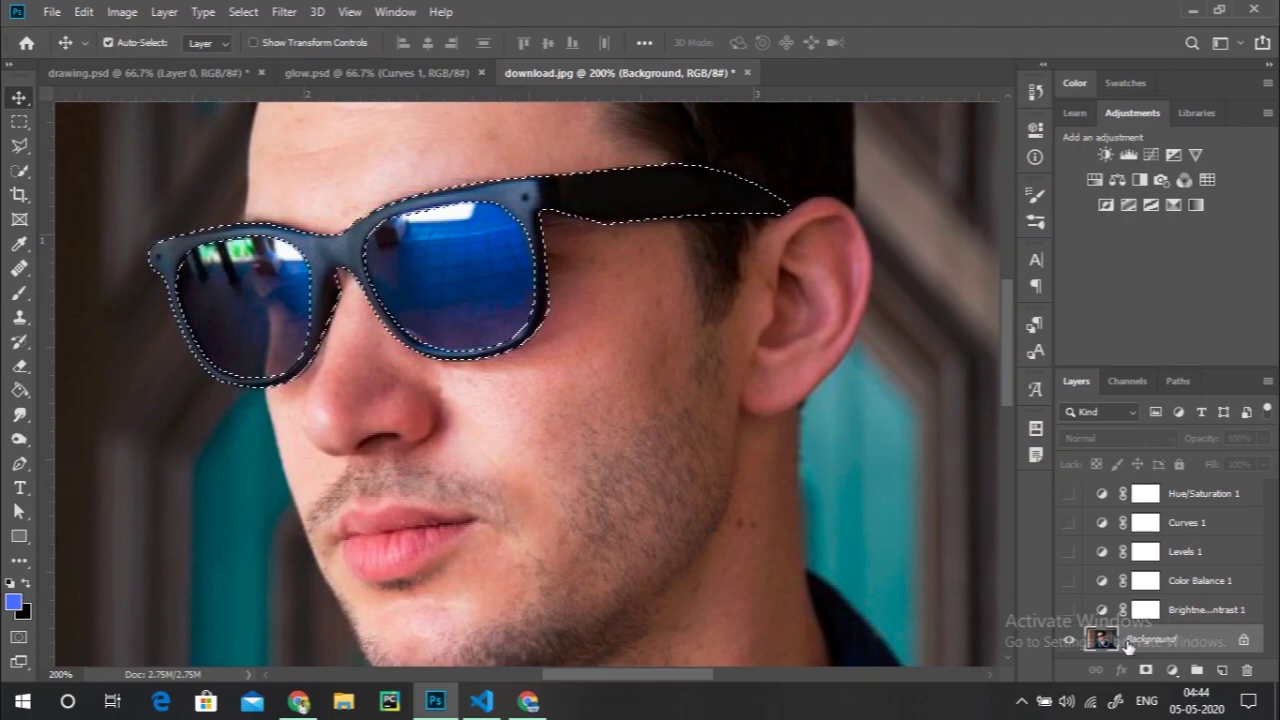
pyautogui.hotkey('ctrl', 'j')
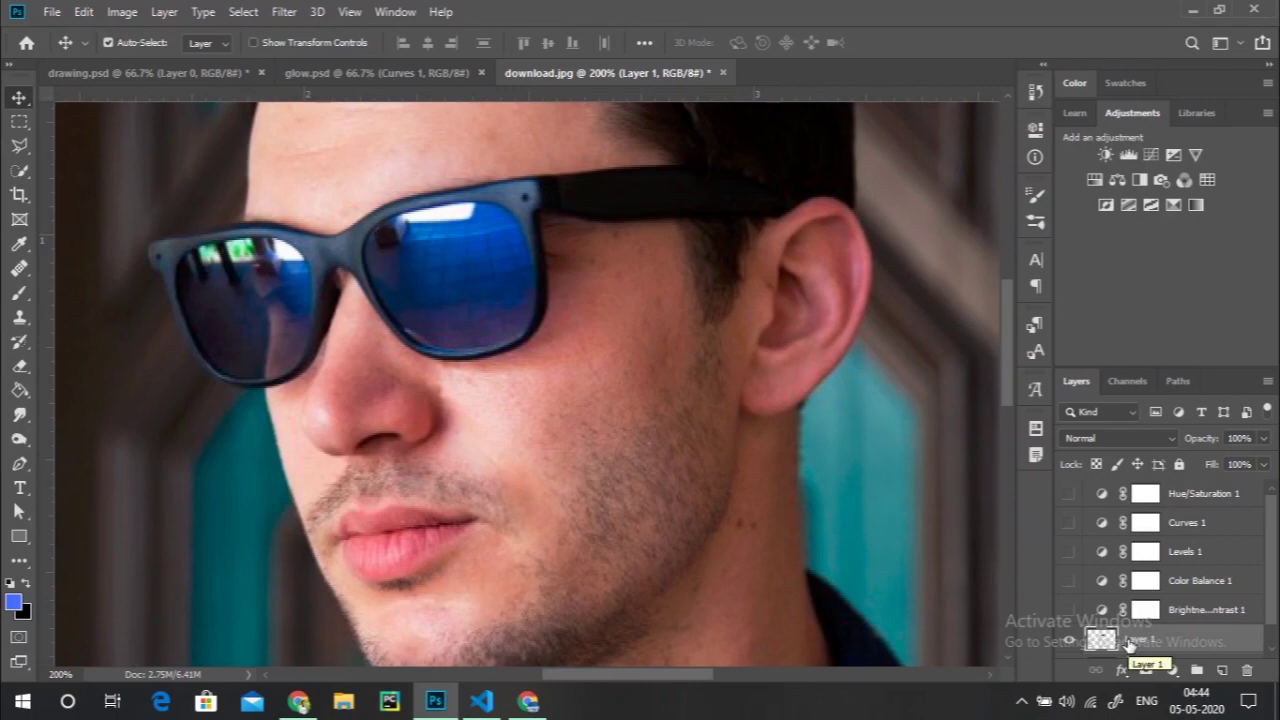
# - Move Layer 1 to the top and show the Hue/Saturation, Curves, Color Balance and Brightness/Contrast adjustments
pyautogui.moveTo(1128, 641); pyautogui.dragTo(1118, 495)
pyautogui.click(1069, 523)
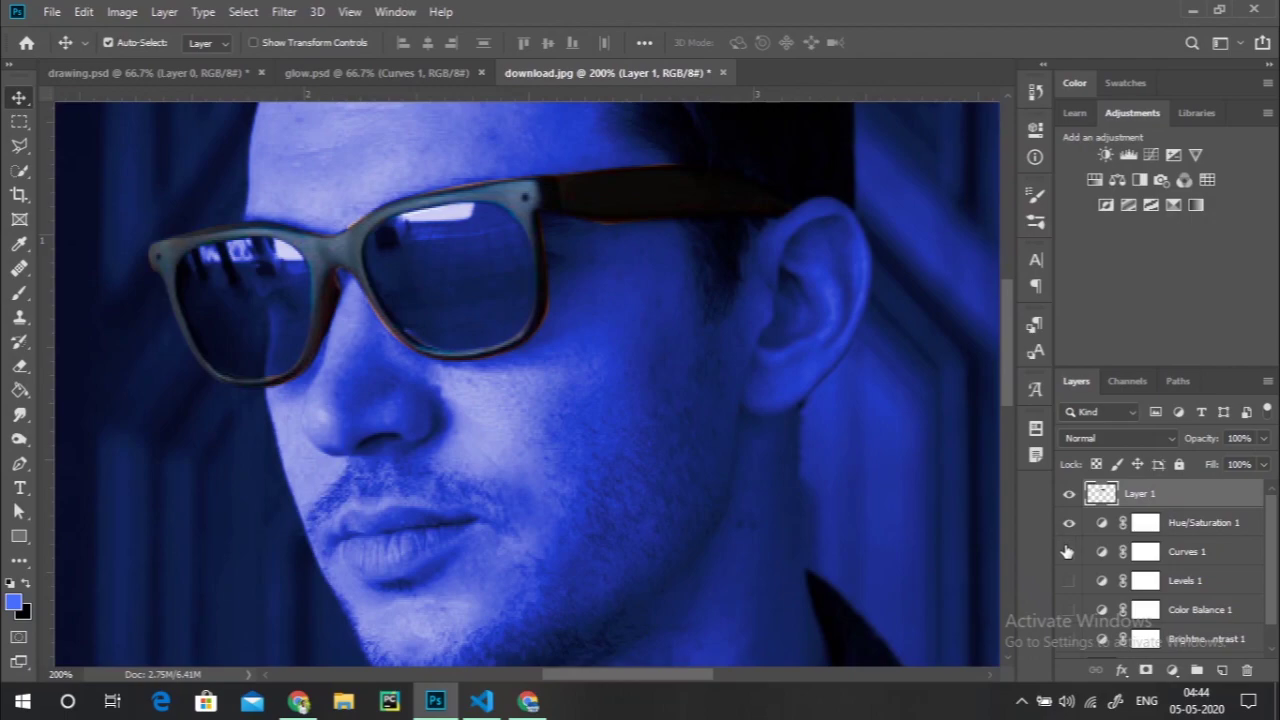
pyautogui.click(1068, 552)
pyautogui.click(1069, 609)
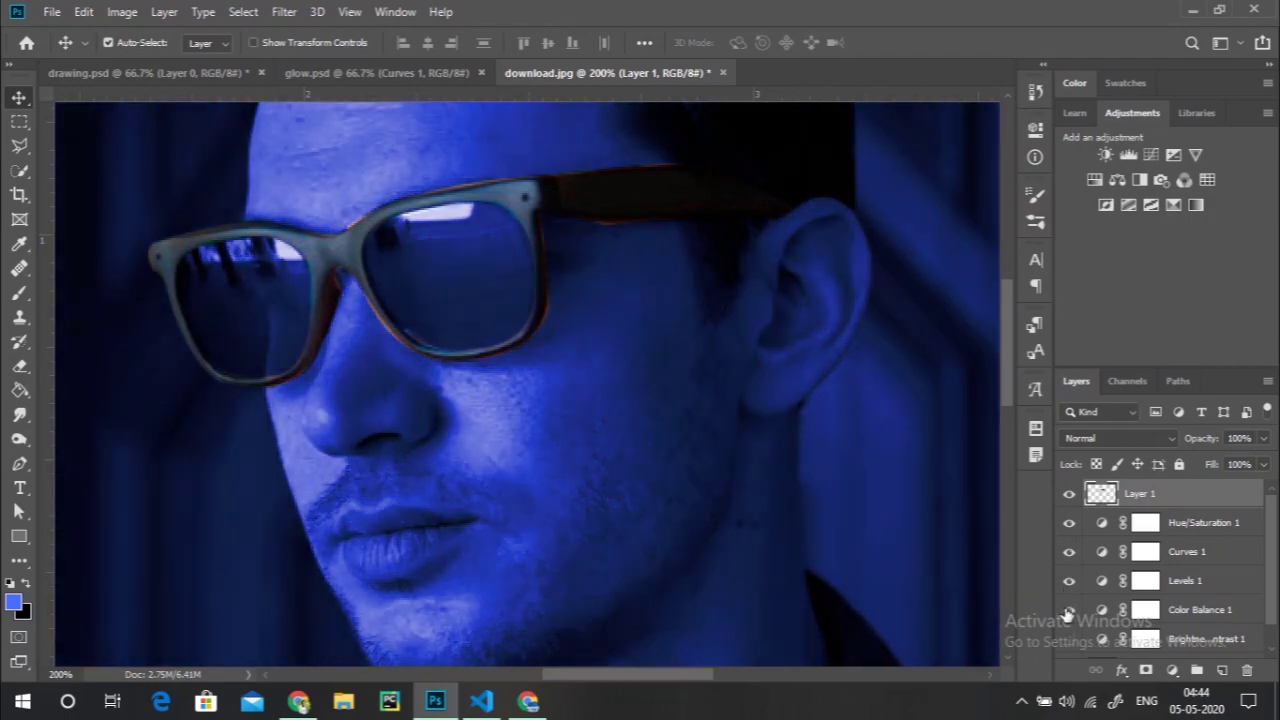
pyautogui.scroll(-1, 1069, 615)
pyautogui.click(1069, 615)
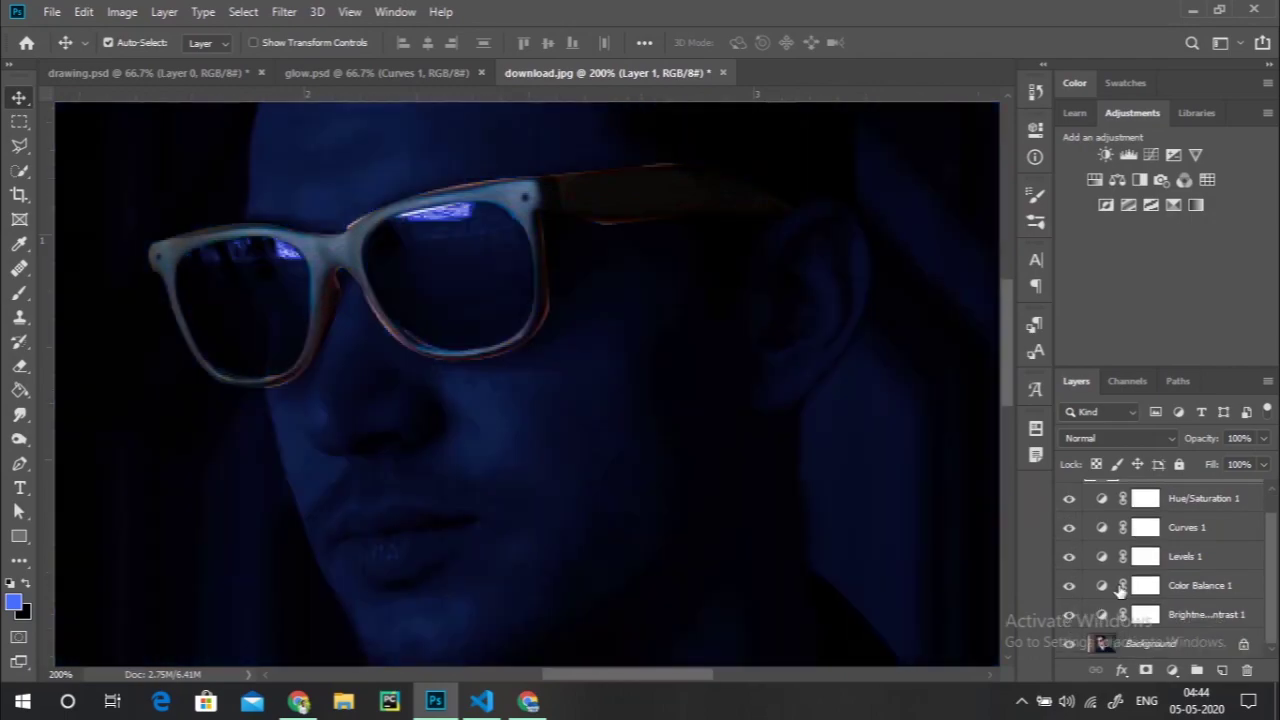
pyautogui.scroll(1, 1120, 592)
pyautogui.click(1070, 640)
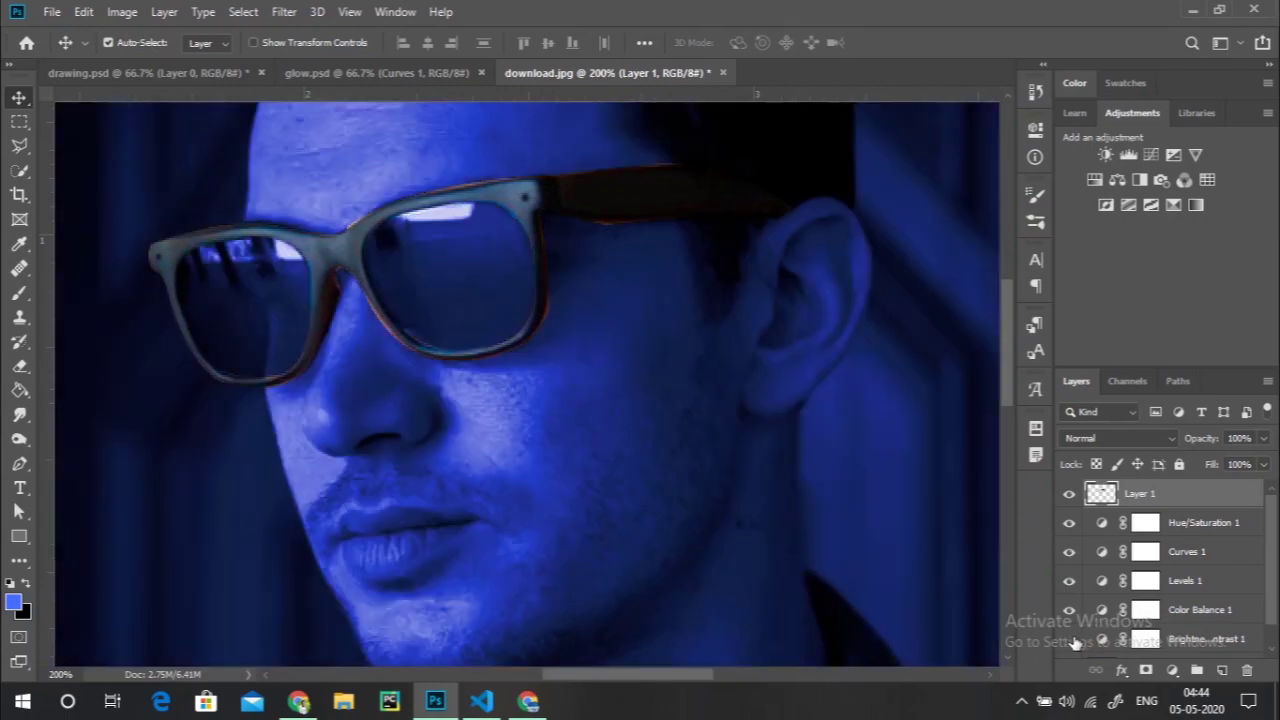
pyautogui.click(1070, 640)
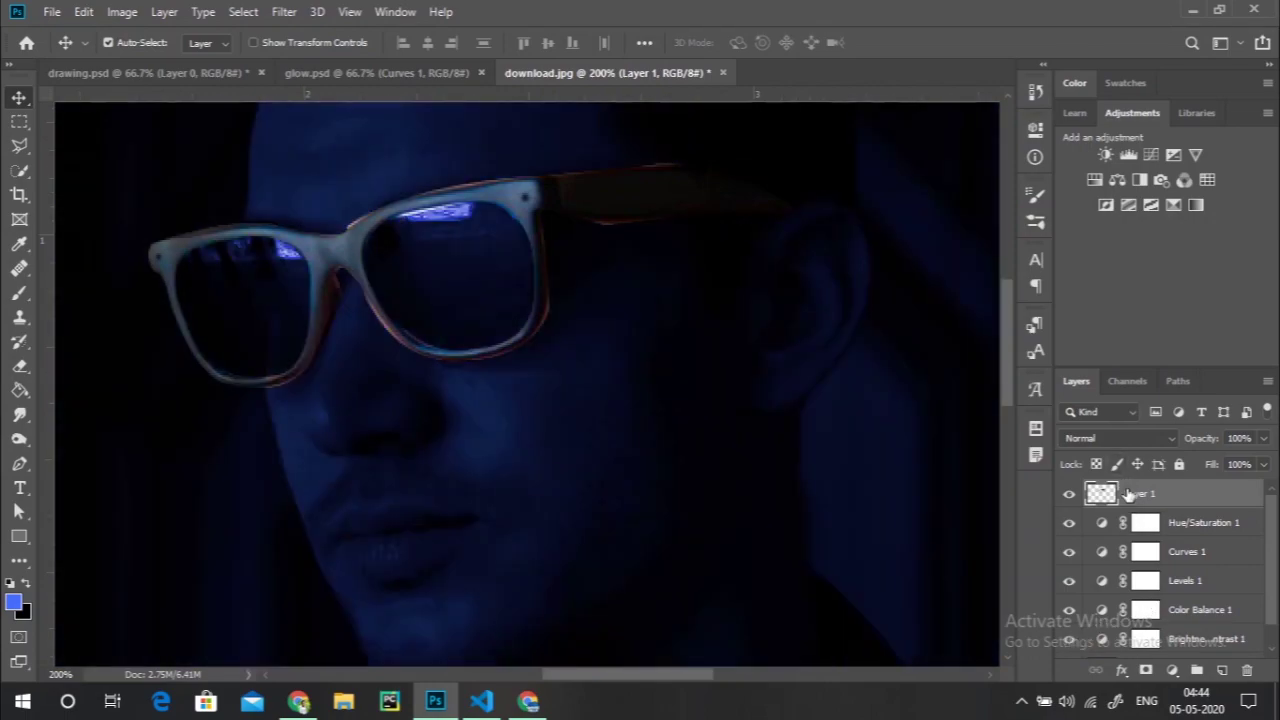
# - View the image at 100% and invert Layer 1 so the glasses turn bright cream
pyautogui.hotkey('ctrl', '-')
pyautogui.hotkey('ctrl', '-')
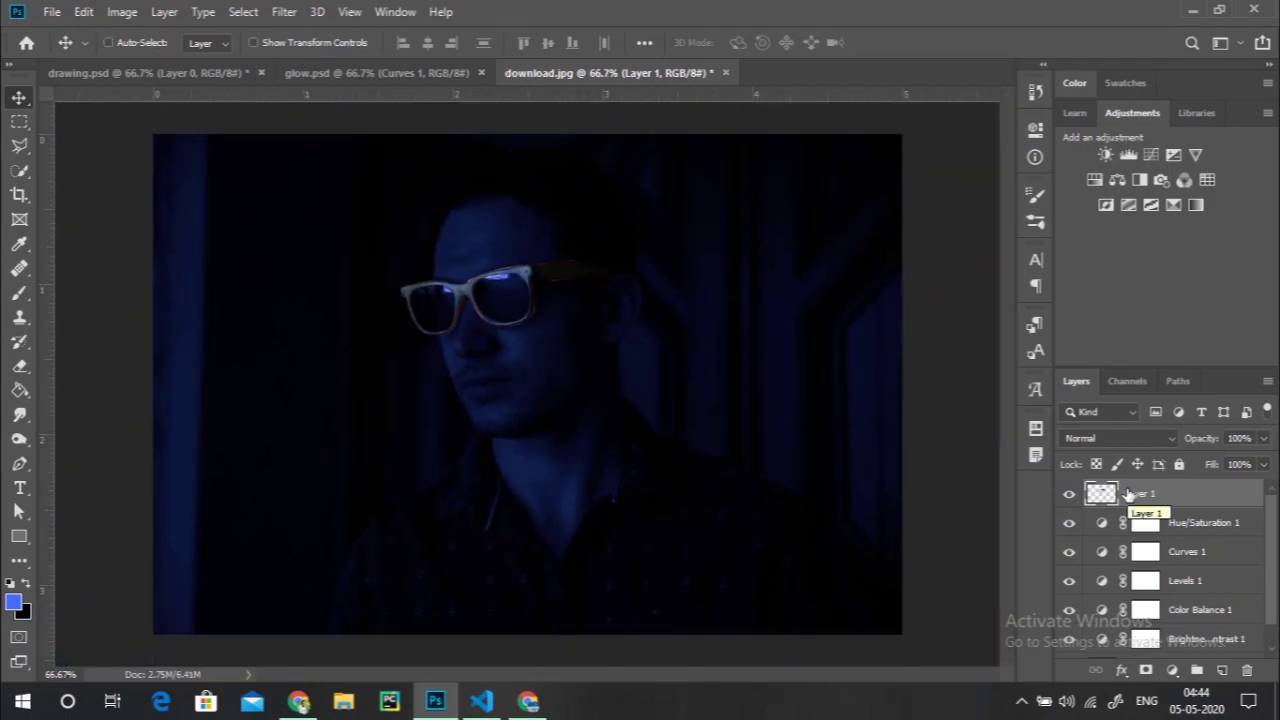
pyautogui.hotkey('ctrl', '+')
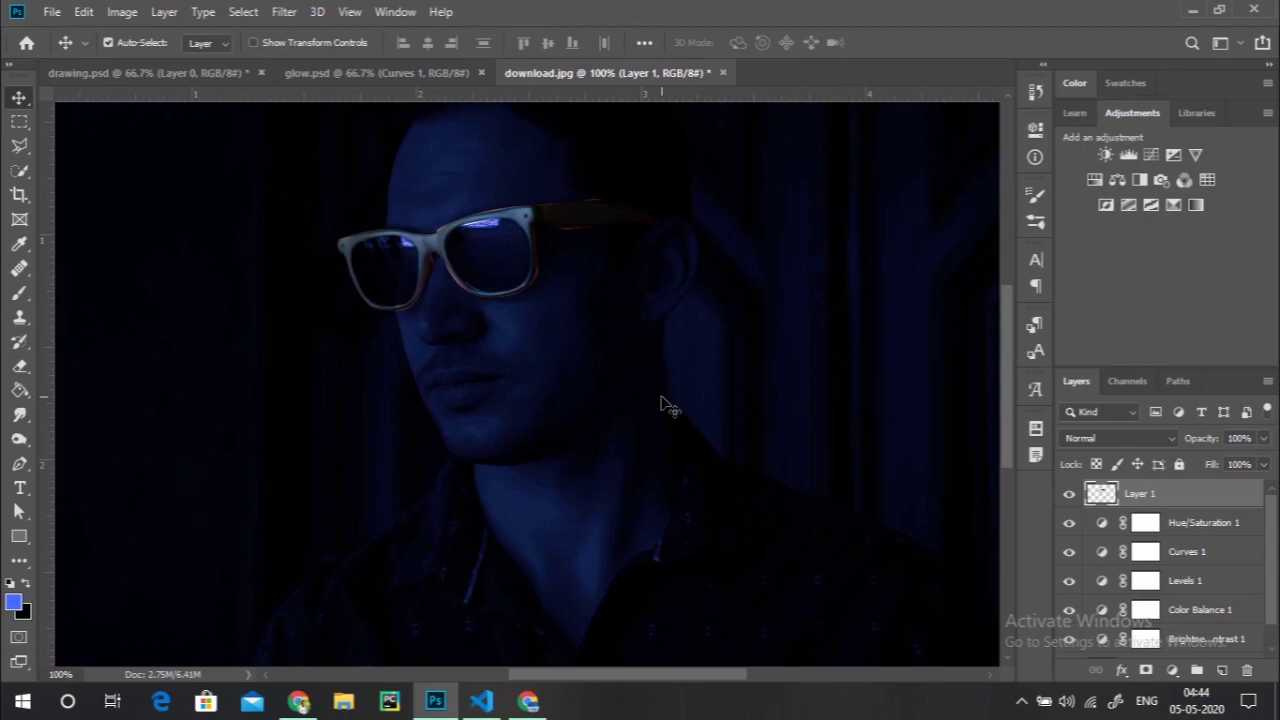
pyautogui.hotkey('ctrl', 'v')
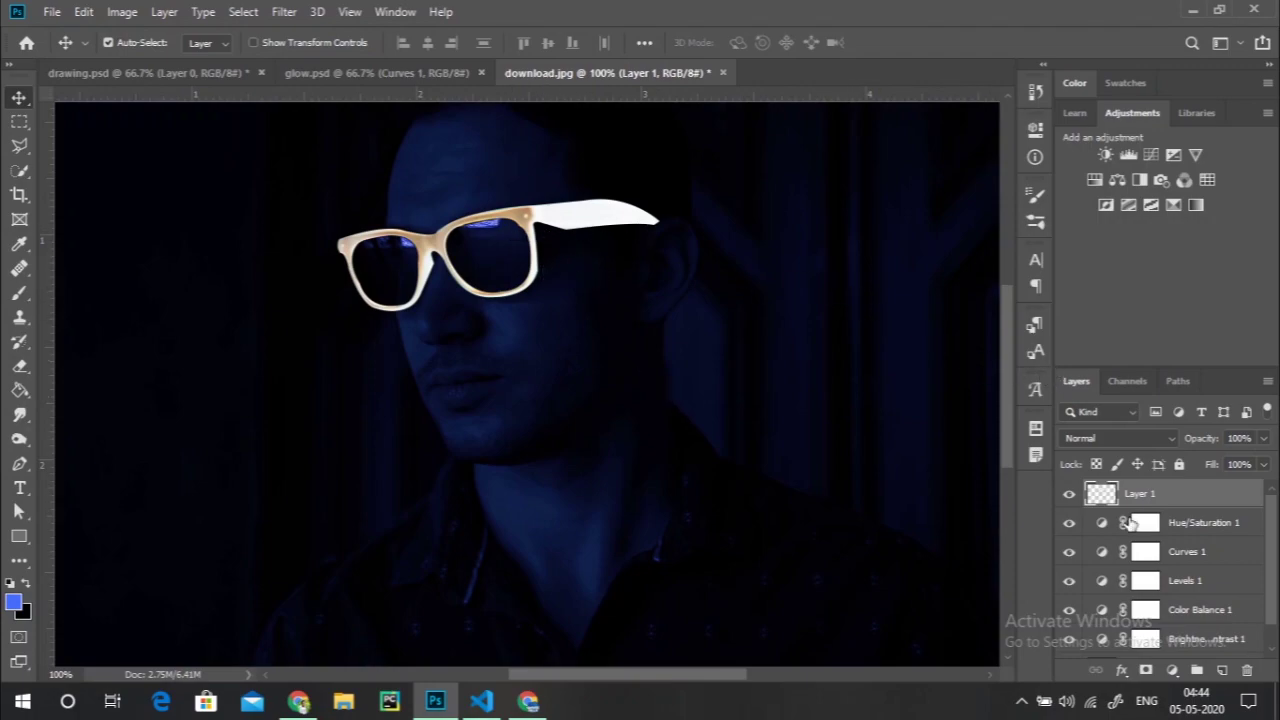
# - Convert the glasses Layer 1 into a Smart Object from its layer context menu
pyautogui.rightClick(1104, 497)
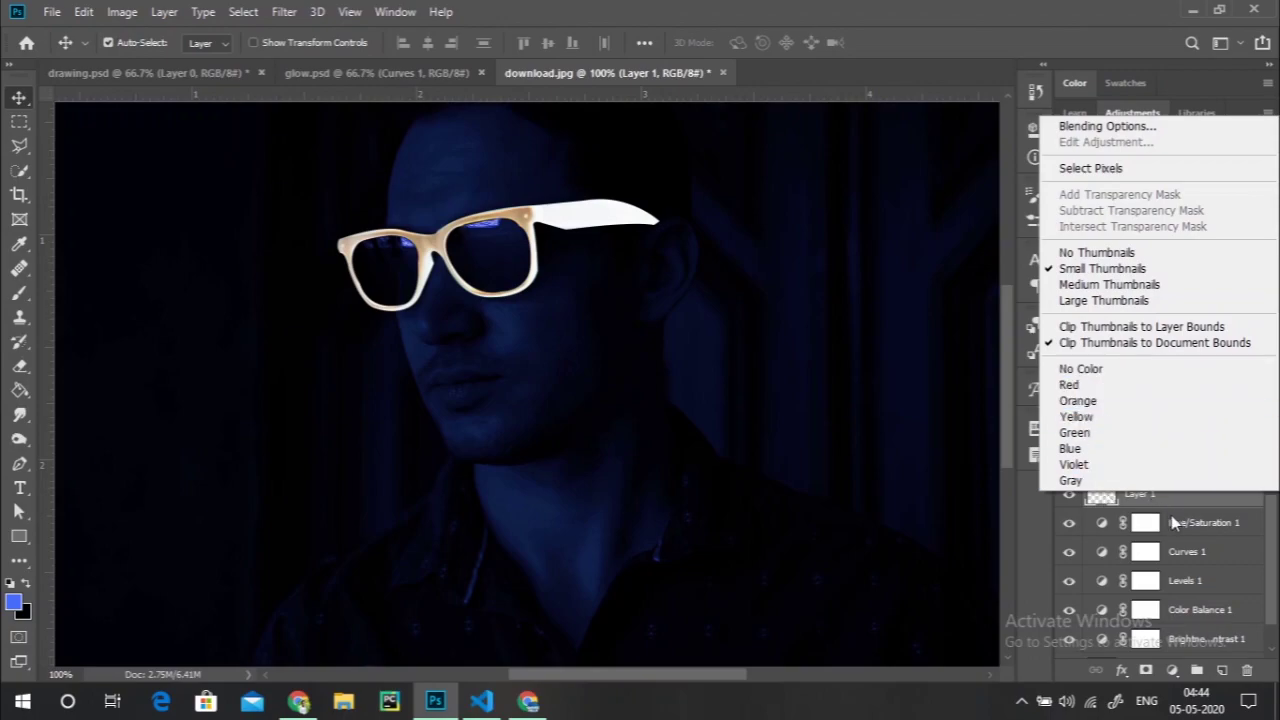
pyautogui.click(1173, 501)
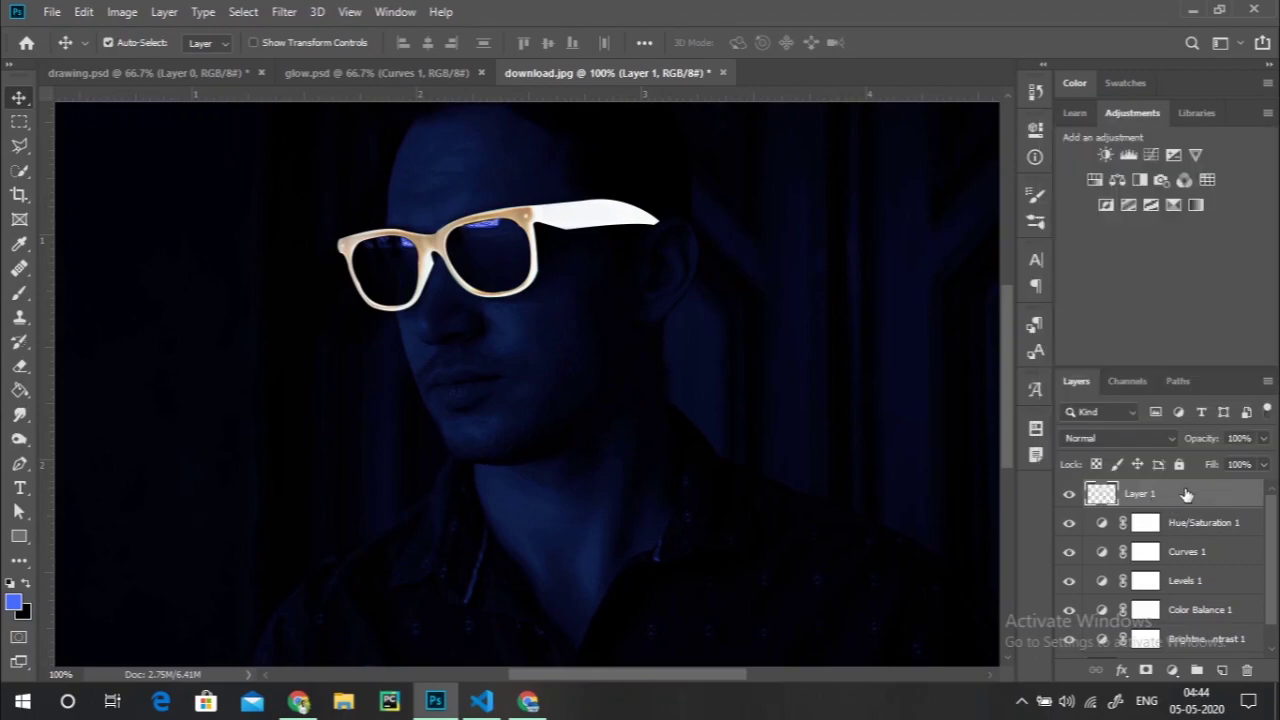
pyautogui.rightClick(1207, 497)
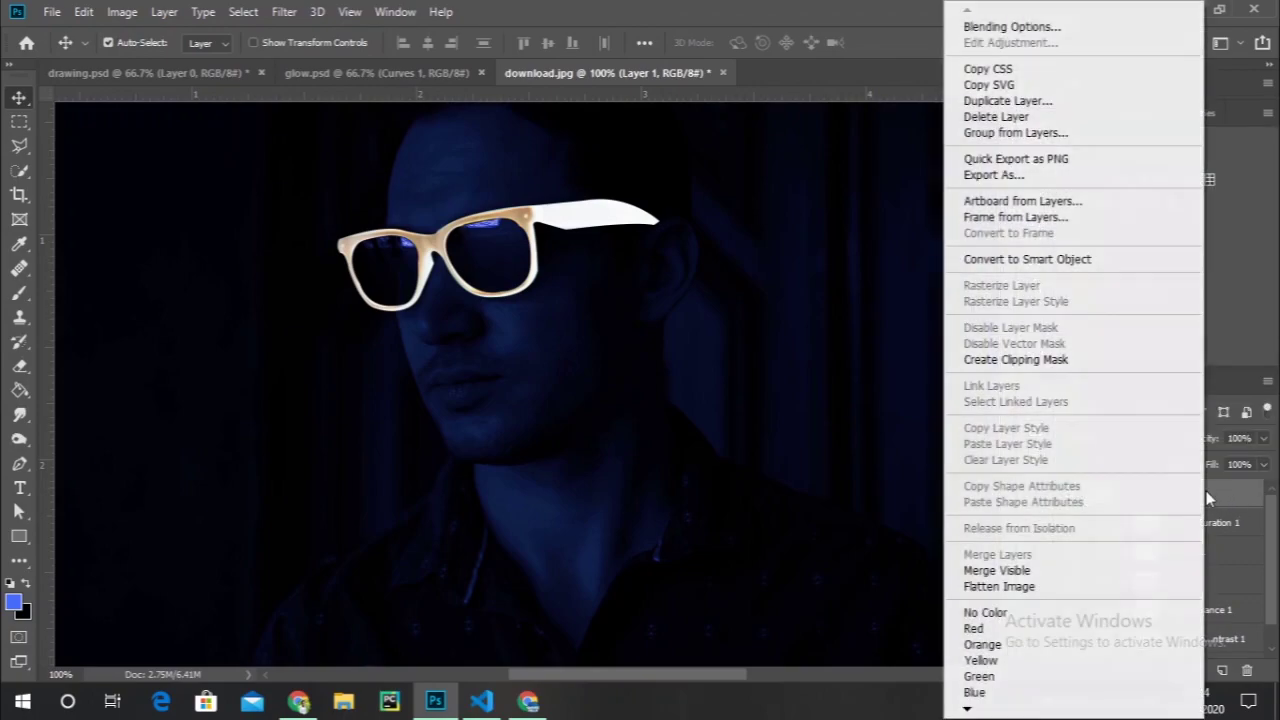
pyautogui.click(1052, 264)
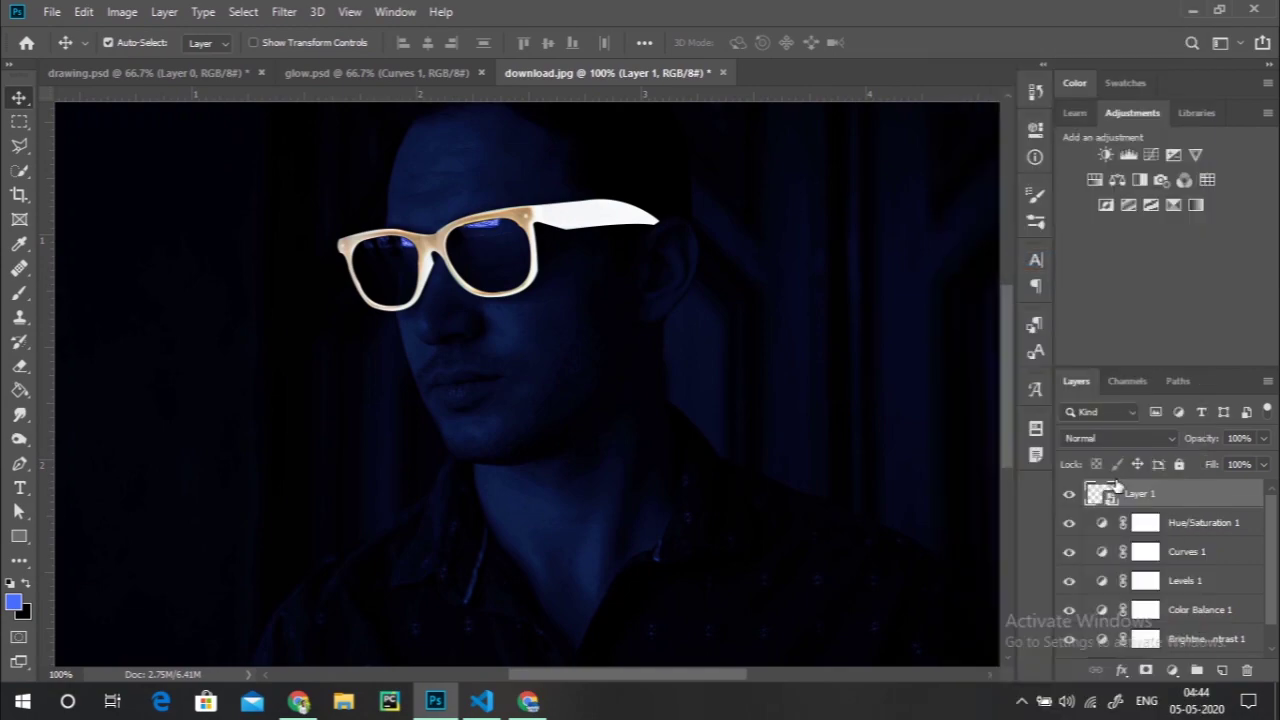
pyautogui.click(121, 12)
pyautogui.moveTo(150, 61)
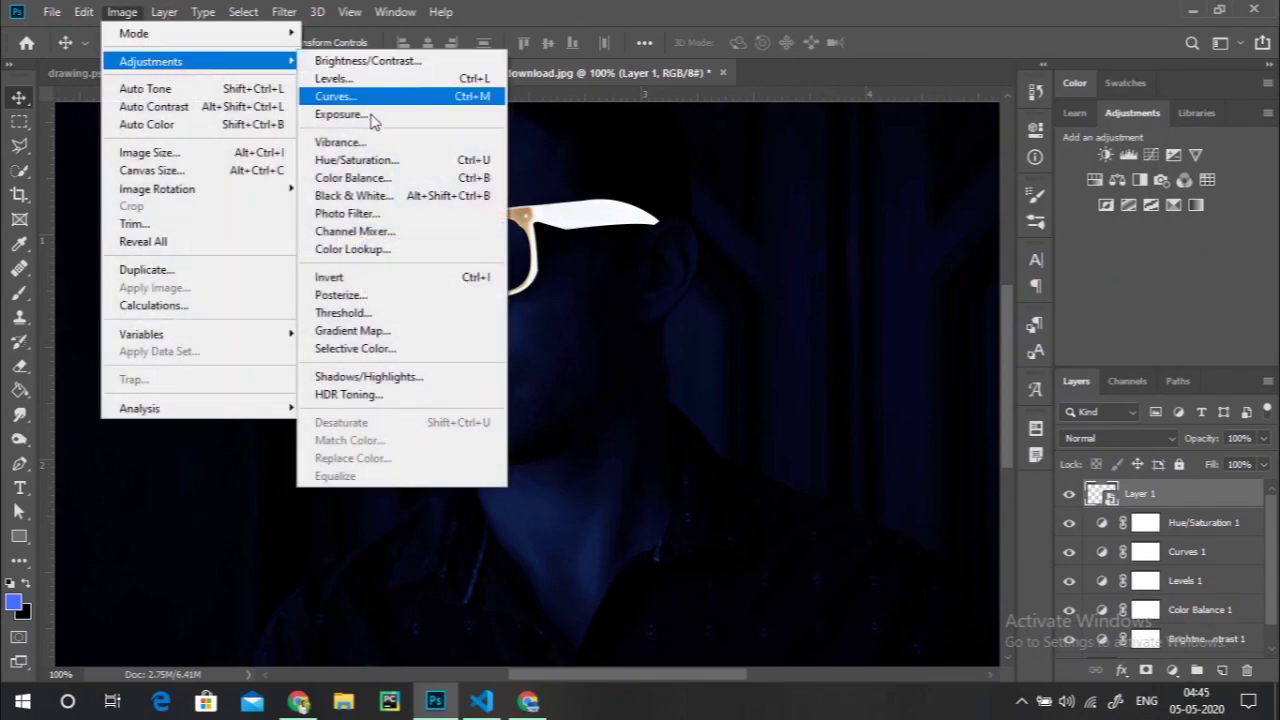
# - Open Hue/Saturation and try different hue, saturation and lightness values on the glasses
pyautogui.click(395, 163)
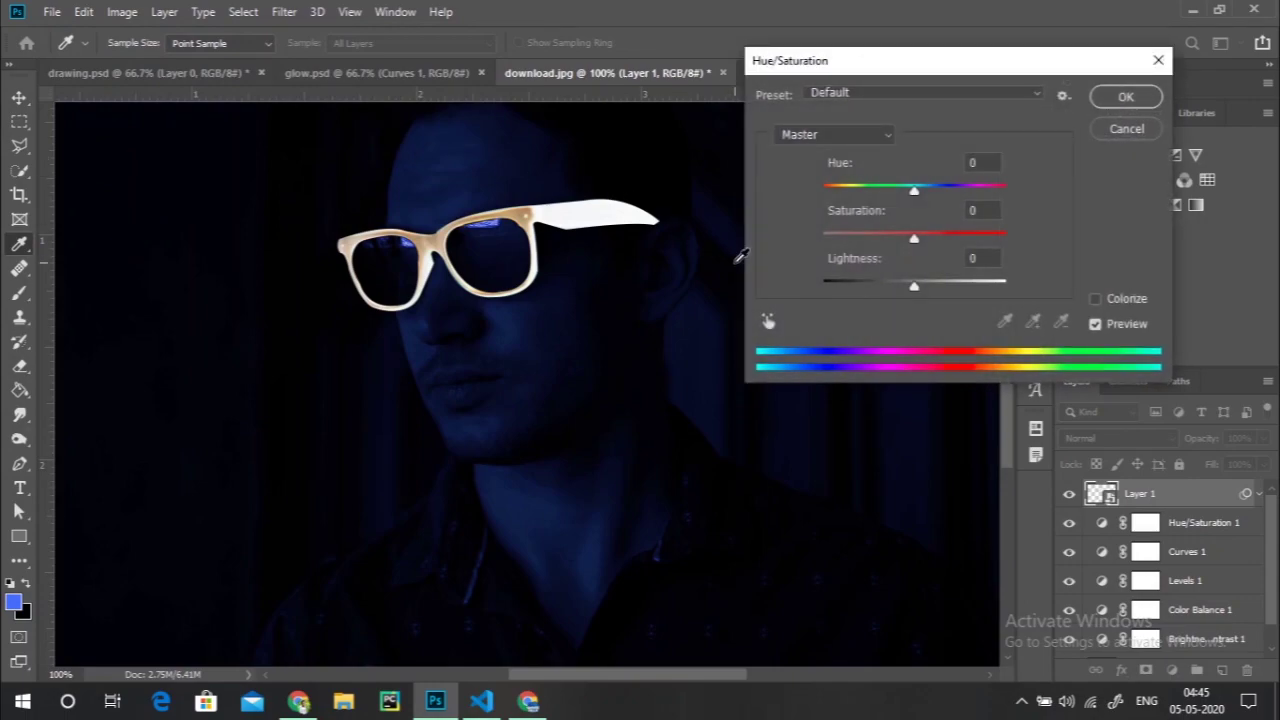
pyautogui.moveTo(916, 192); pyautogui.dragTo(947, 194)
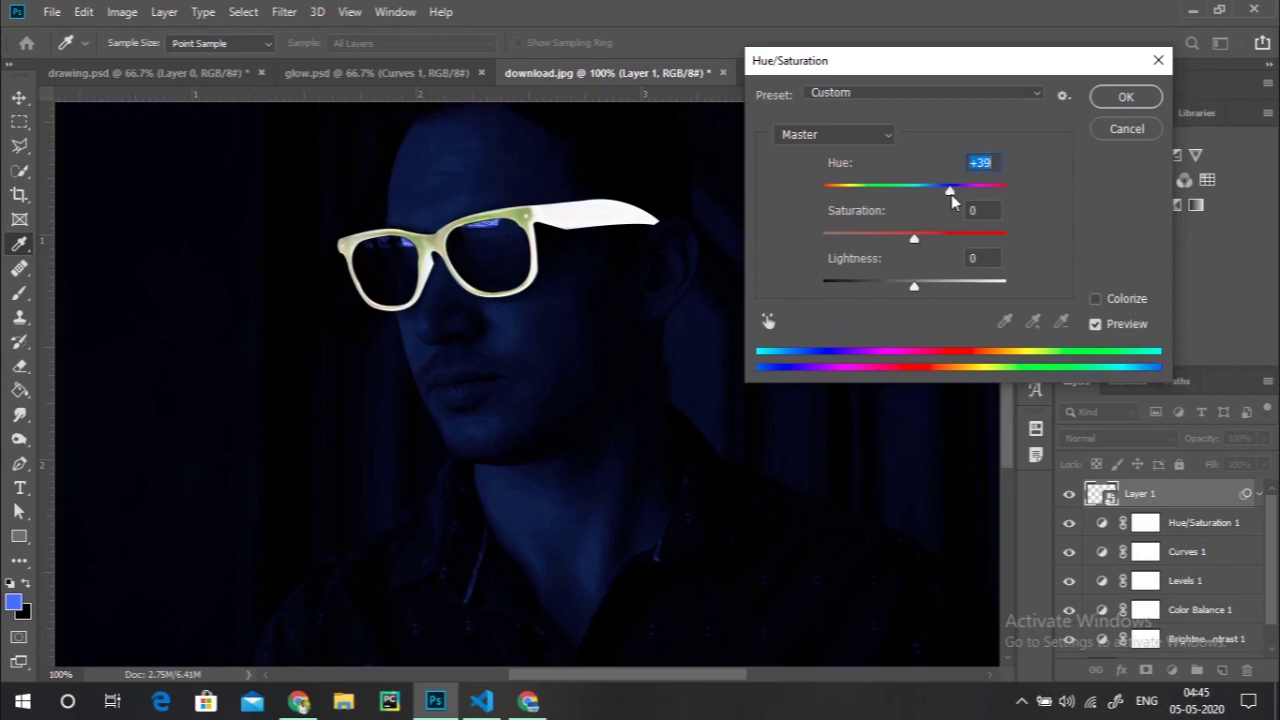
pyautogui.moveTo(915, 239); pyautogui.dragTo(976, 240)
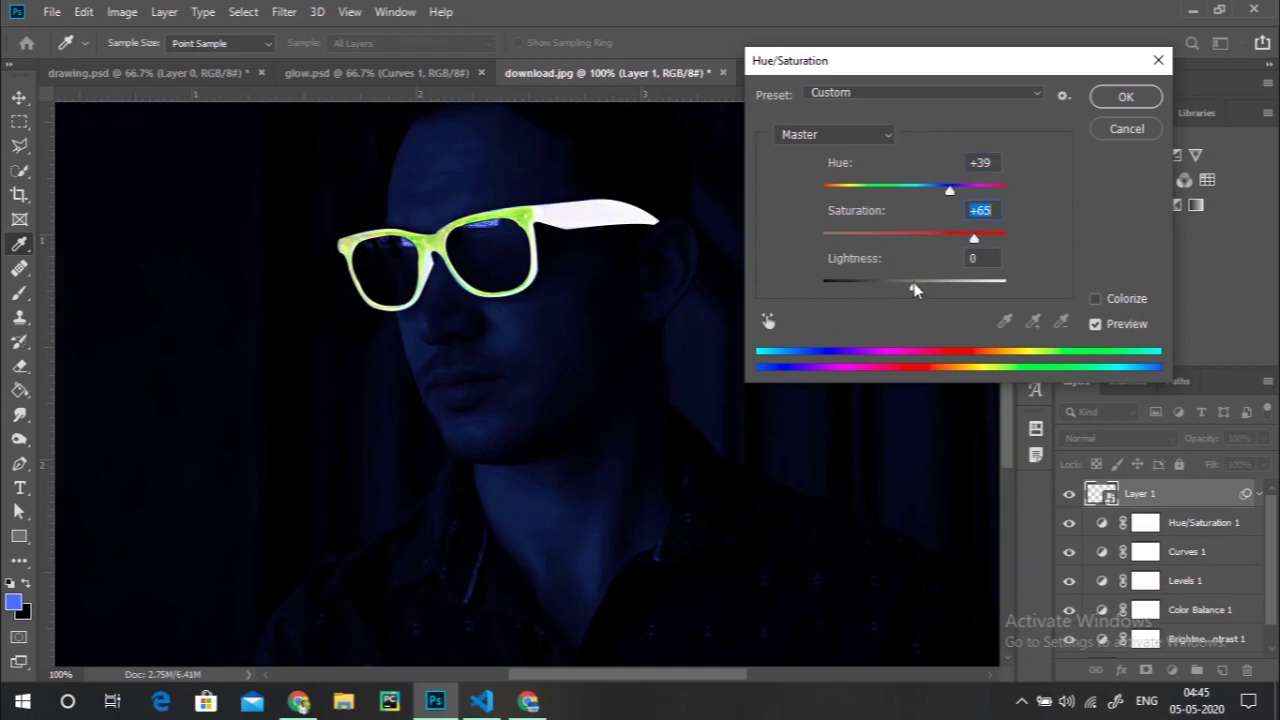
pyautogui.moveTo(913, 289)
pyautogui.mouseDown()
pyautogui.moveTo(924, 289)
pyautogui.moveTo(883, 289)
pyautogui.mouseUp()
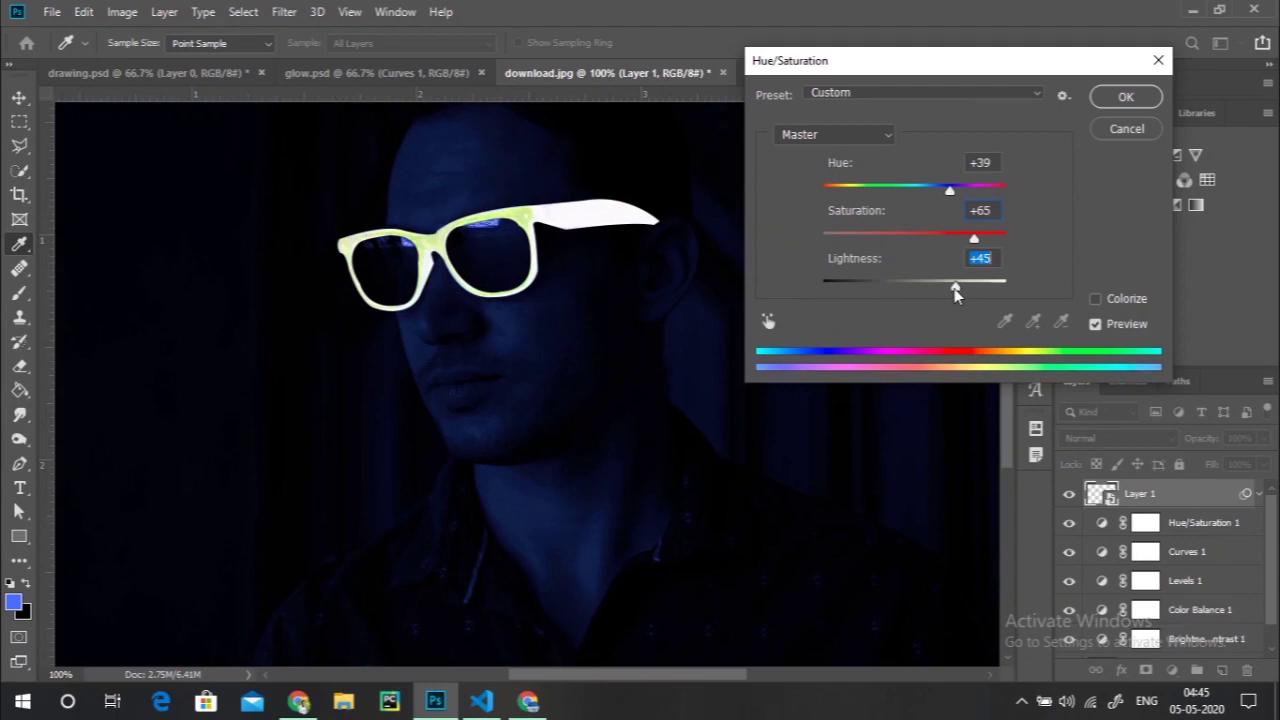
pyautogui.moveTo(950, 189)
pyautogui.mouseDown()
pyautogui.moveTo(905, 189)
pyautogui.moveTo(977, 194)
pyautogui.moveTo(955, 201)
pyautogui.mouseUp()
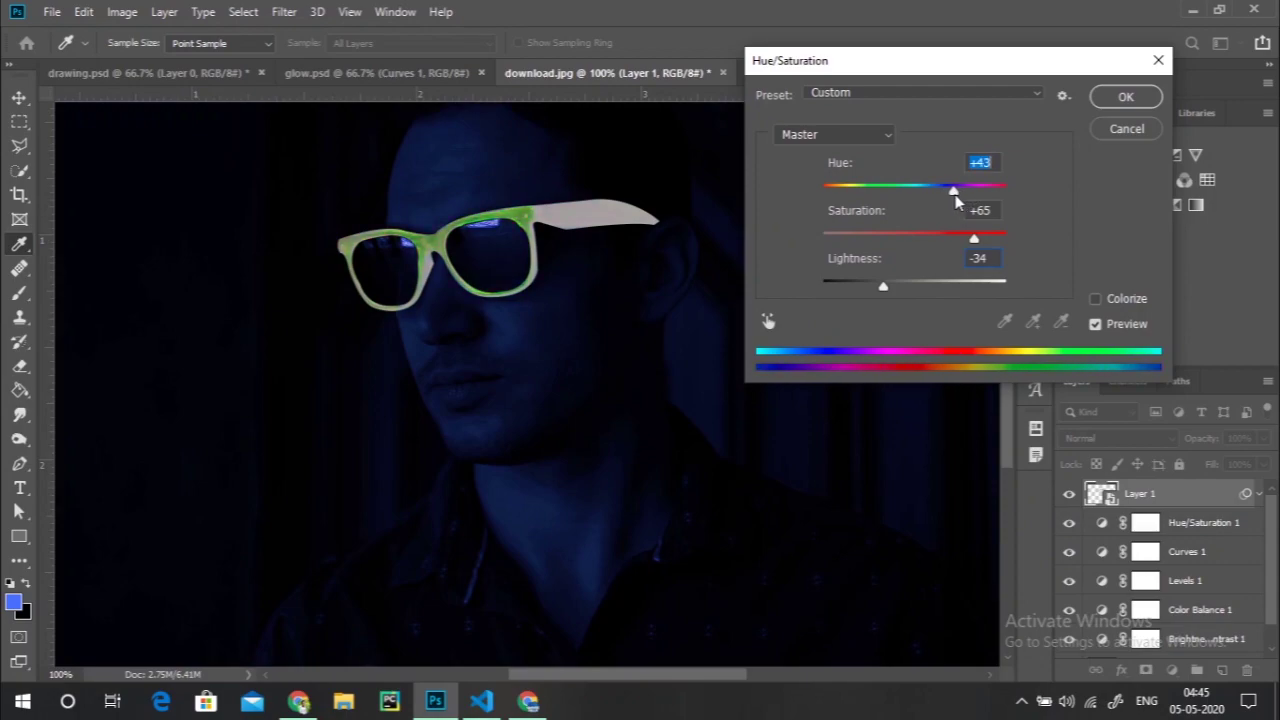
pyautogui.click(946, 237)
pyautogui.moveTo(886, 291)
pyautogui.mouseDown()
pyautogui.moveTo(969, 290)
pyautogui.moveTo(900, 289)
pyautogui.mouseUp()
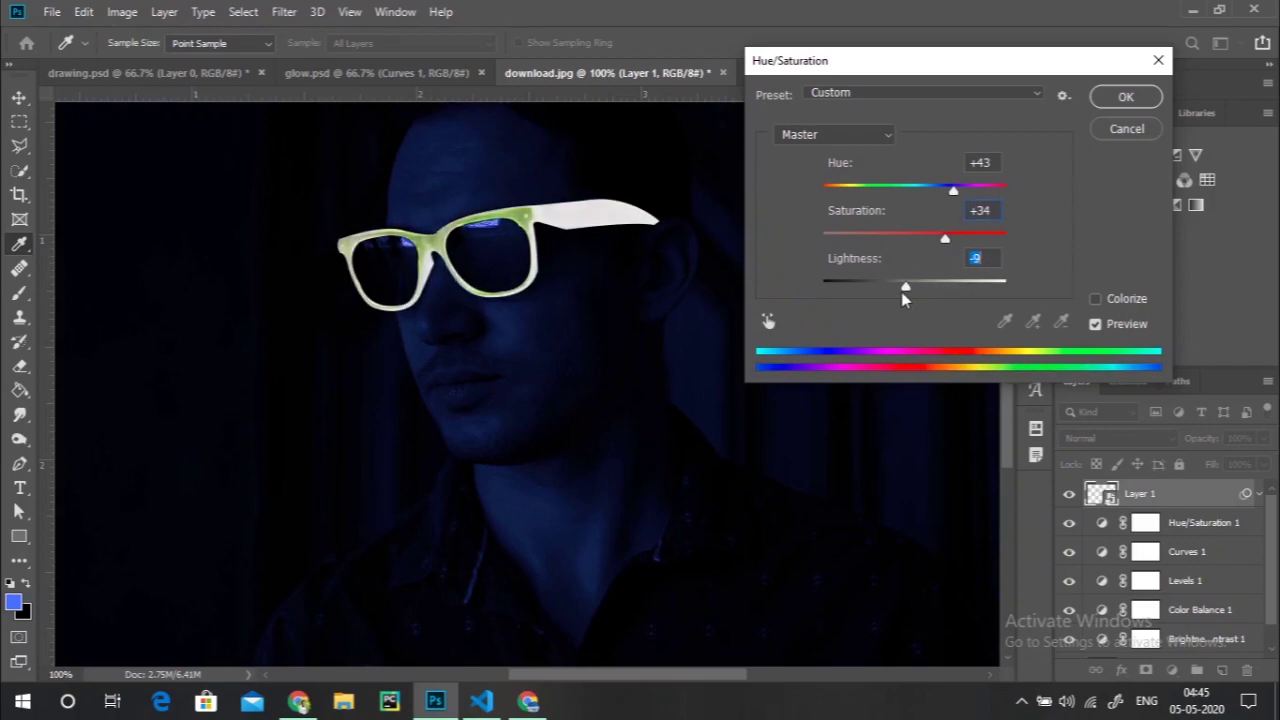
pyautogui.moveTo(946, 241); pyautogui.dragTo(919, 243)
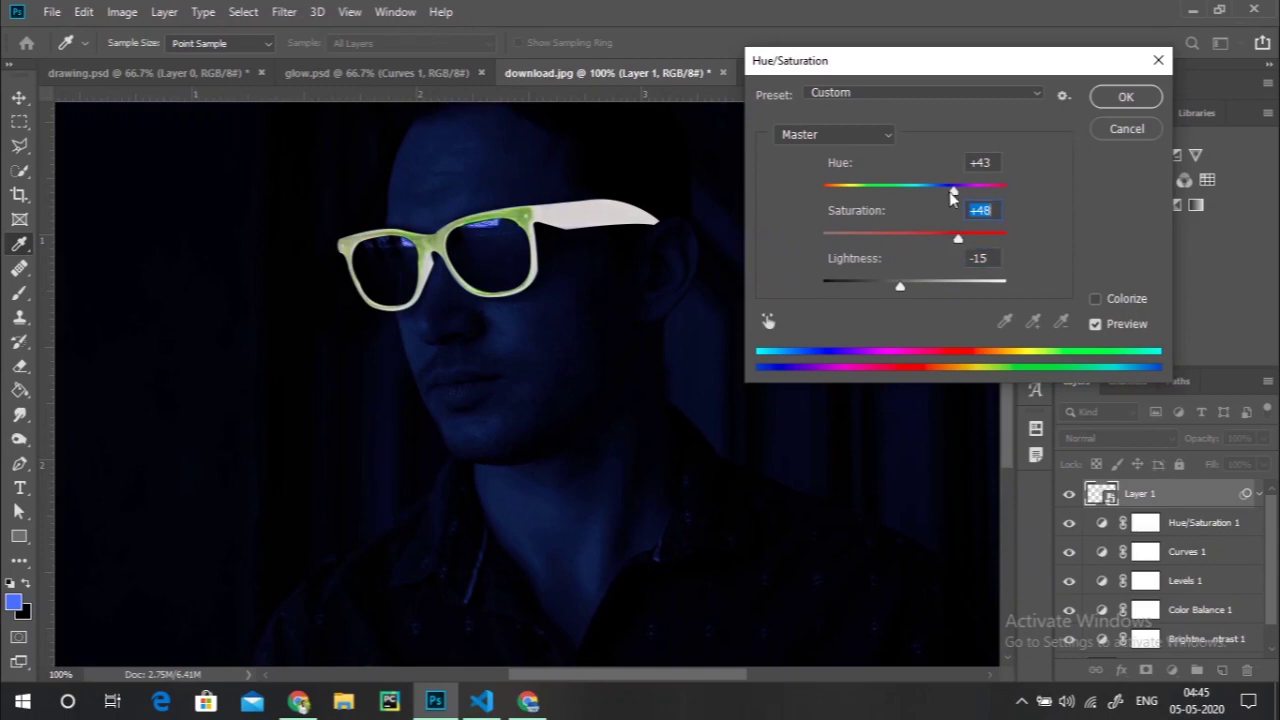
pyautogui.moveTo(955, 197)
pyautogui.mouseDown()
pyautogui.moveTo(929, 200)
pyautogui.moveTo(1021, 193)
pyautogui.mouseUp()
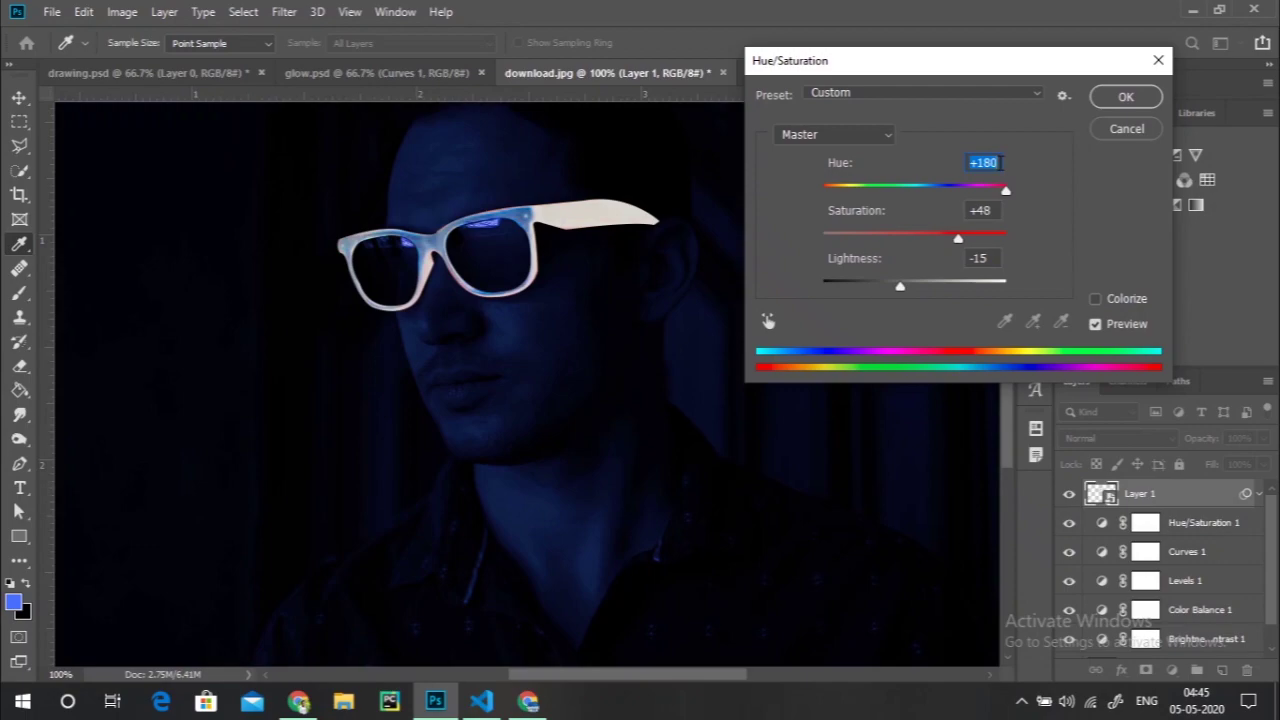
# - Enable Colorize with Hue 220, Saturation 68, Lightness -45 and apply it
pyautogui.click(1094, 299)
pyautogui.moveTo(940, 195)
pyautogui.mouseDown()
pyautogui.moveTo(967, 197)
pyautogui.moveTo(953, 199)
pyautogui.mouseUp()
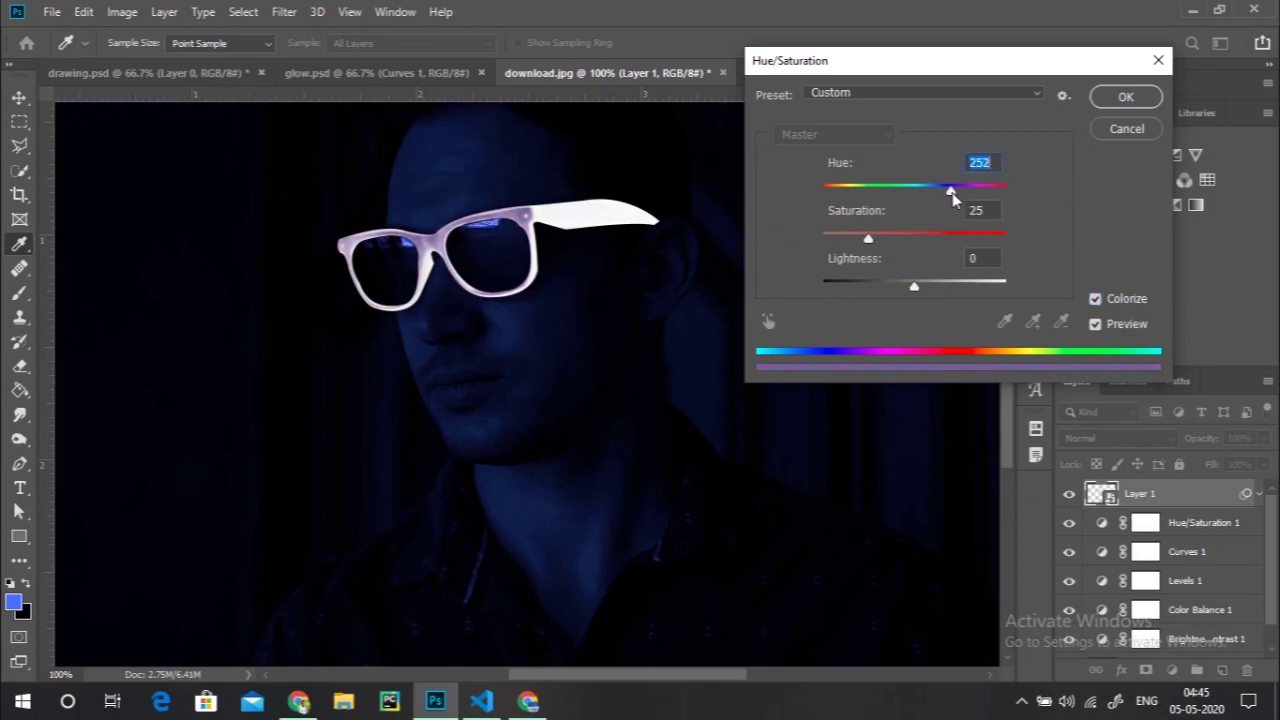
pyautogui.moveTo(867, 241); pyautogui.dragTo(1012, 245)
pyautogui.moveTo(914, 287)
pyautogui.mouseDown()
pyautogui.moveTo(855, 290)
pyautogui.moveTo(874, 290)
pyautogui.mouseUp()
pyautogui.moveTo(988, 234)
pyautogui.mouseDown()
pyautogui.moveTo(924, 238)
pyautogui.moveTo(964, 238)
pyautogui.moveTo(971, 199)
pyautogui.moveTo(929, 191)
pyautogui.moveTo(951, 193)
pyautogui.moveTo(934, 191)
pyautogui.moveTo(948, 238)
pyautogui.mouseUp()
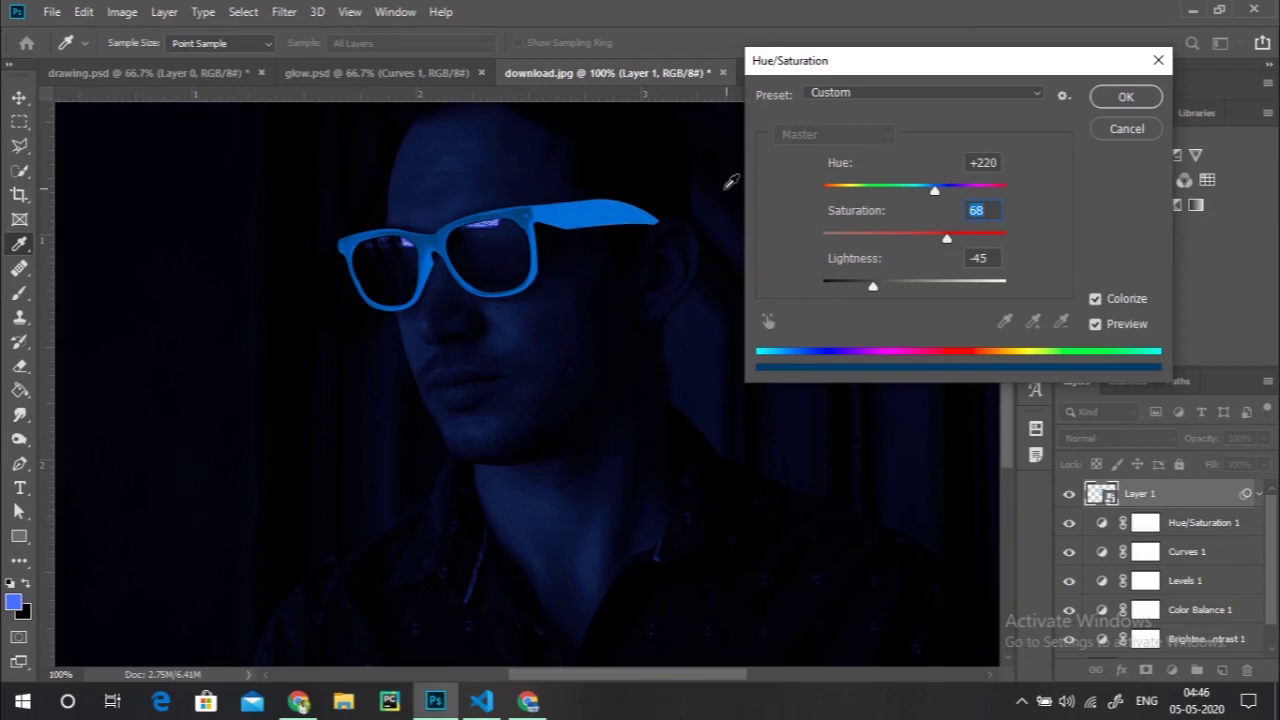
pyautogui.click(1122, 97)
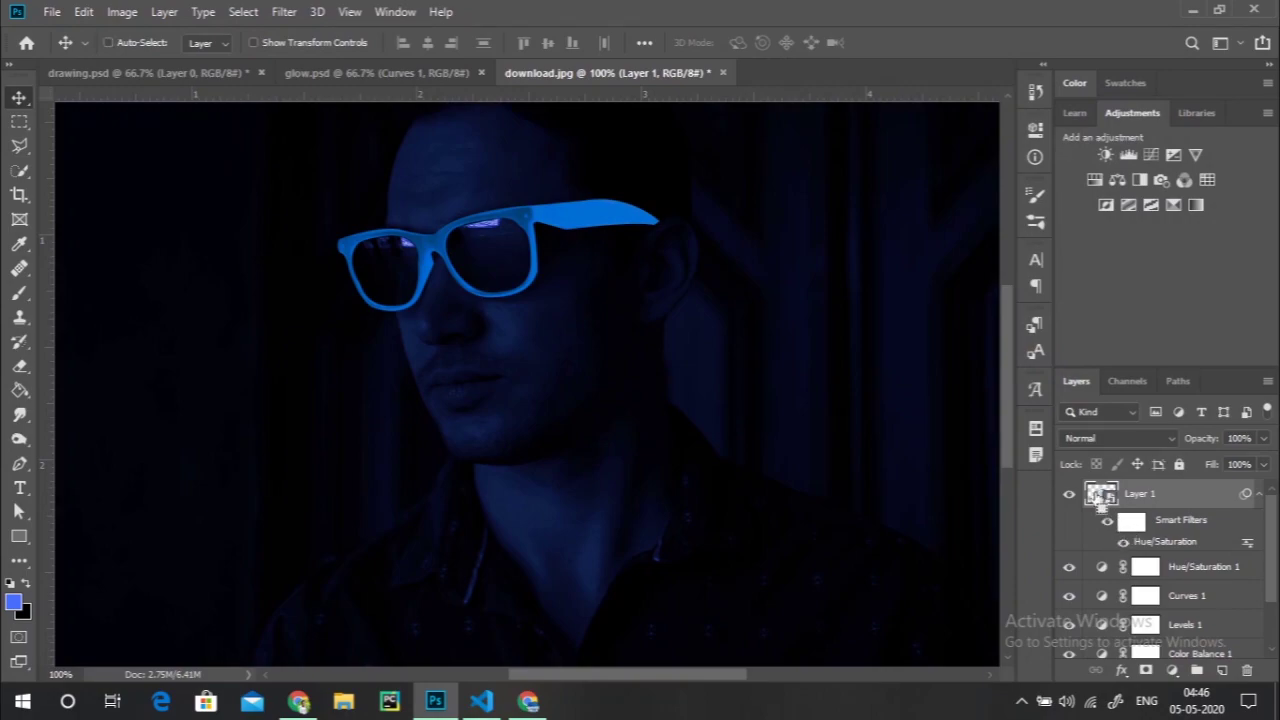
# - Duplicate Layer 1 and give the copy a 4.9 px Gaussian Blur
pyautogui.hotkey('ctrl', 'j')
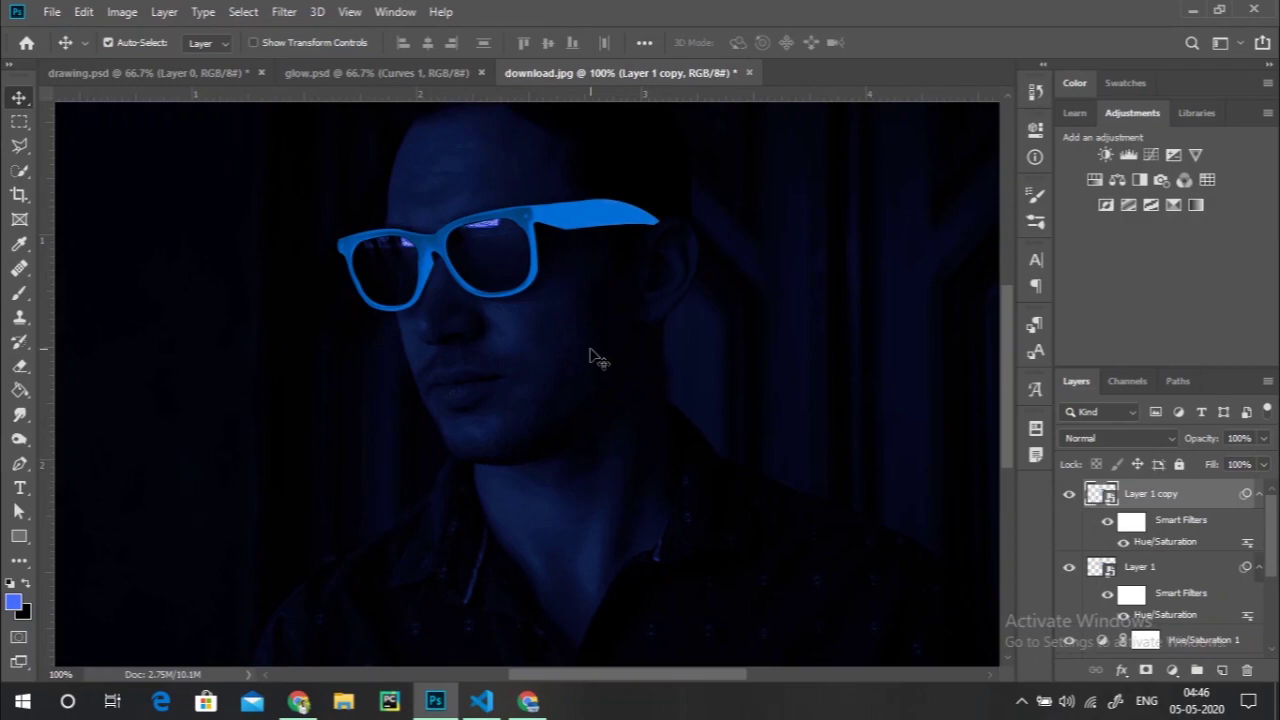
pyautogui.click(281, 13)
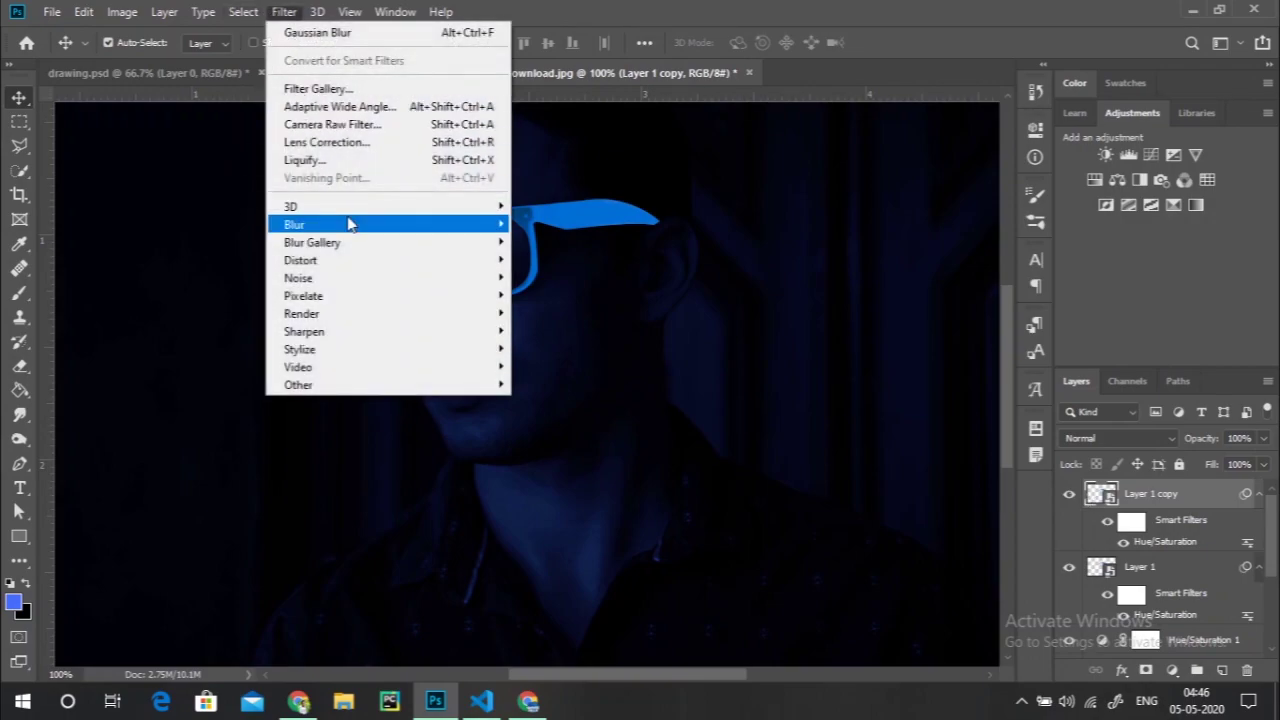
pyautogui.moveTo(330, 224)
pyautogui.click(566, 296)
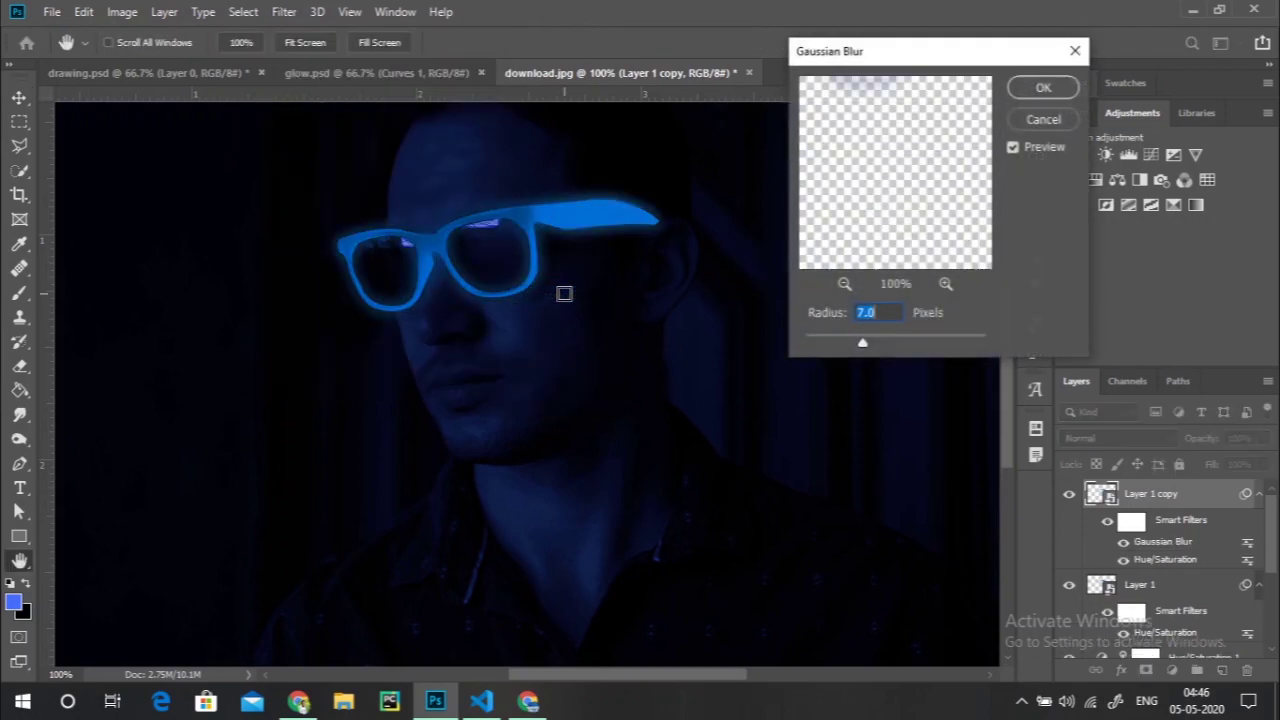
pyautogui.moveTo(863, 341); pyautogui.dragTo(878, 343)
pyautogui.click(854, 346)
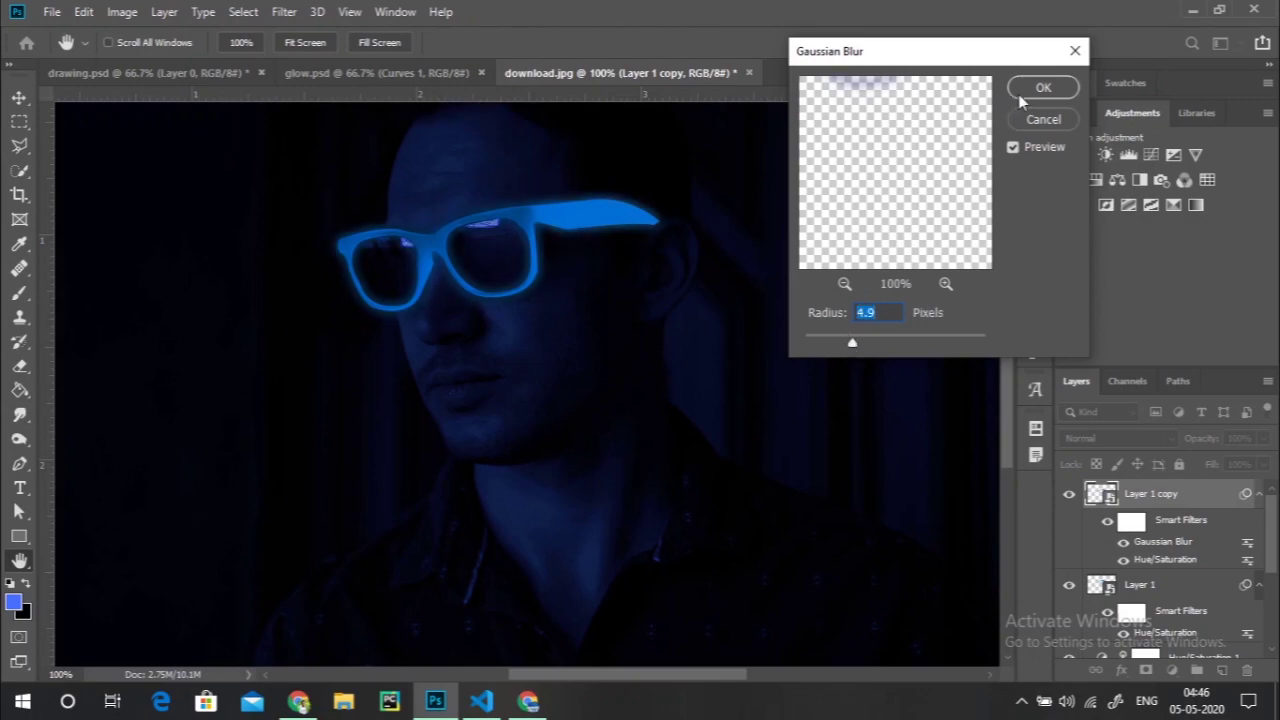
pyautogui.click(1020, 97)
# - Set the blurred copy's blend mode to Screen and check the glow
pyautogui.click(1155, 442)
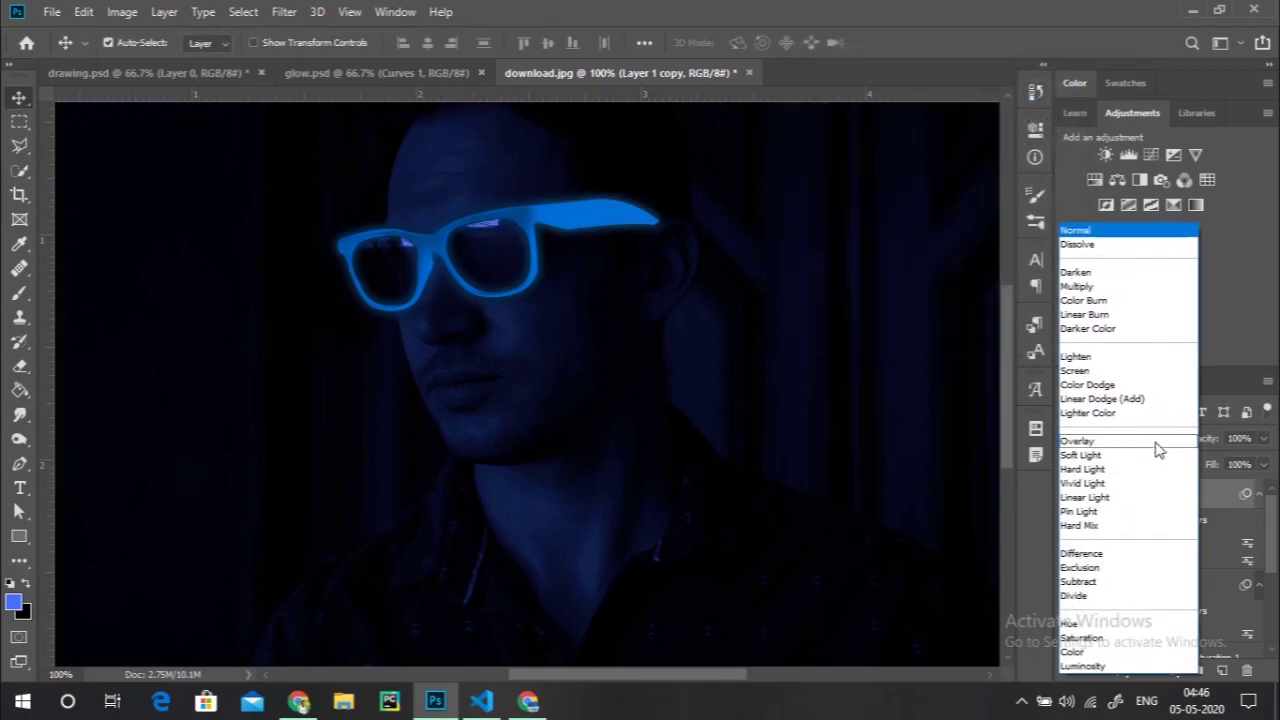
pyautogui.click(1085, 375)
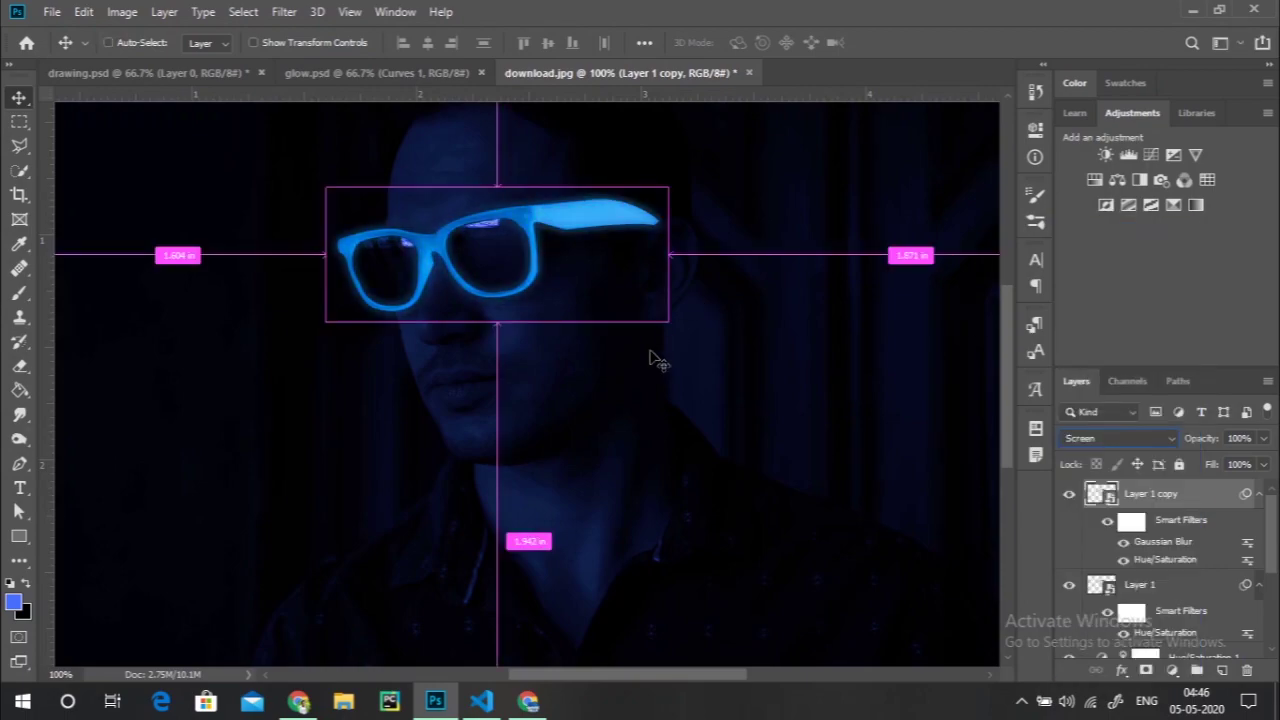
pyautogui.hotkey('ctrl', '-')
pyautogui.hotkey('ctrl', '-')
pyautogui.hotkey('ctrl', '+')
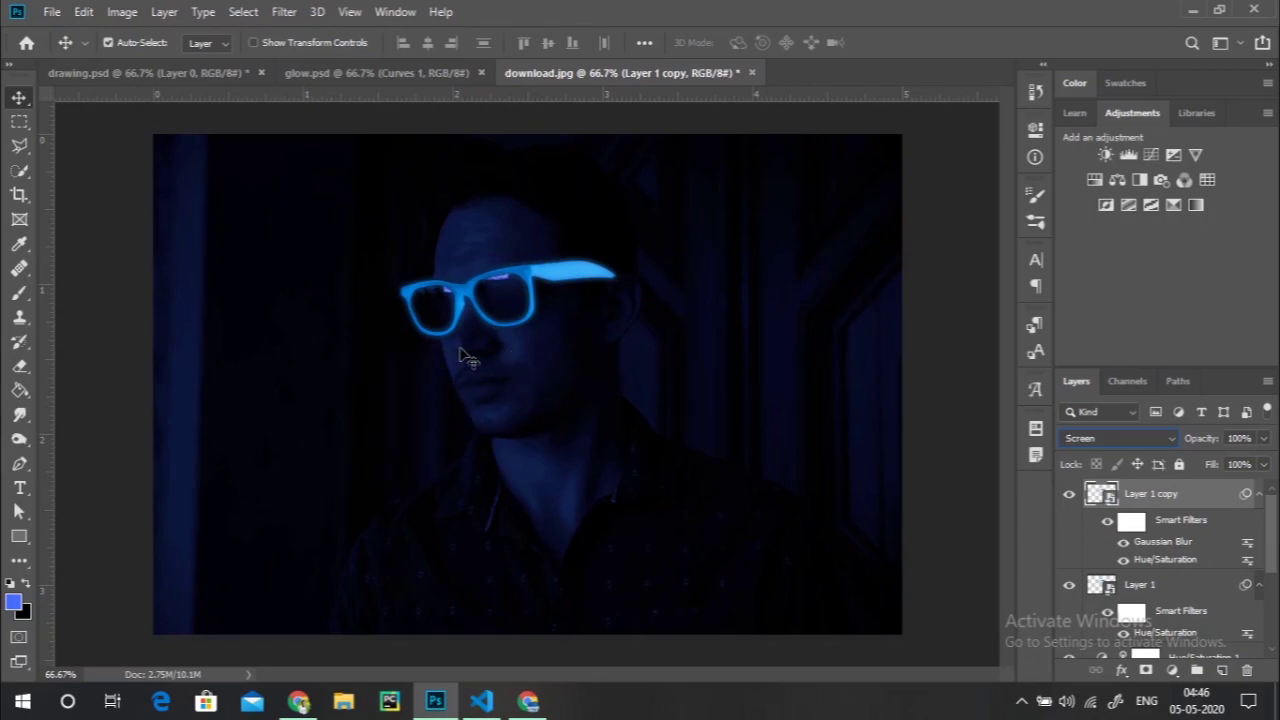
# - Add a Curves 2 layer above Background, bending the curve down with shadows lifted slightly
pyautogui.scroll(-5, 1195, 586)
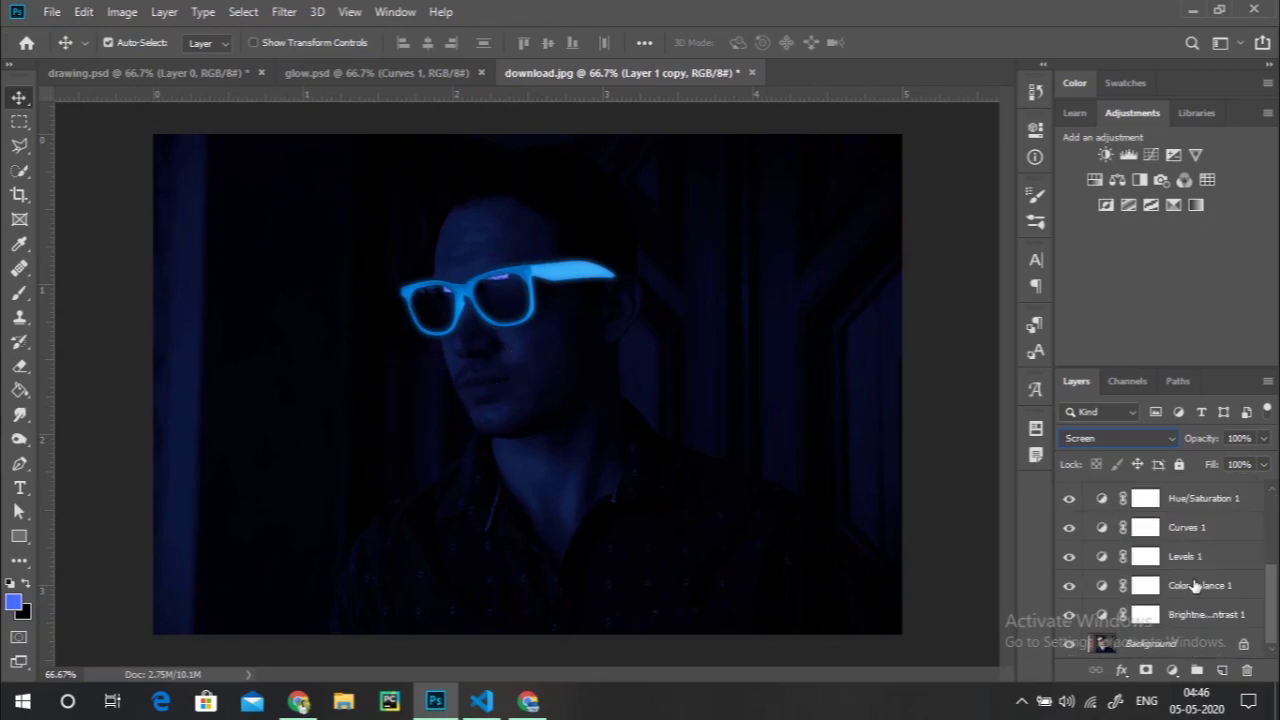
pyautogui.click(1134, 648)
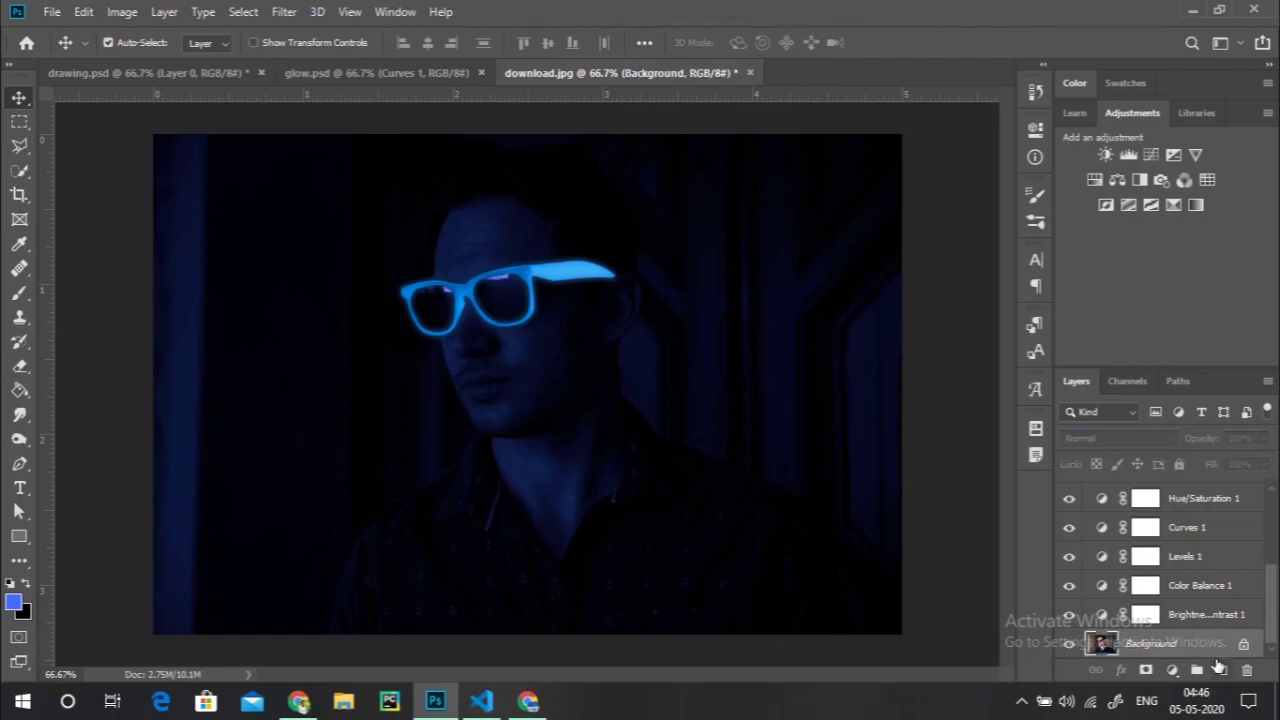
pyautogui.click(1172, 669)
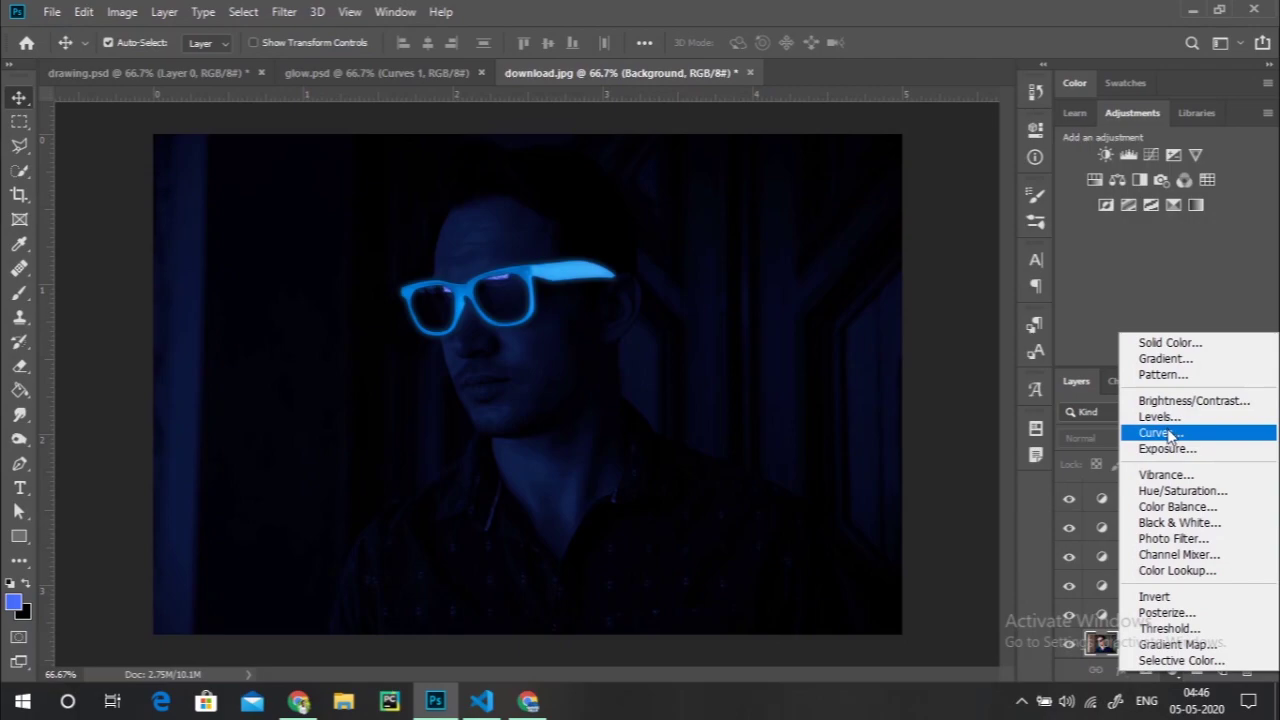
pyautogui.click(1162, 432)
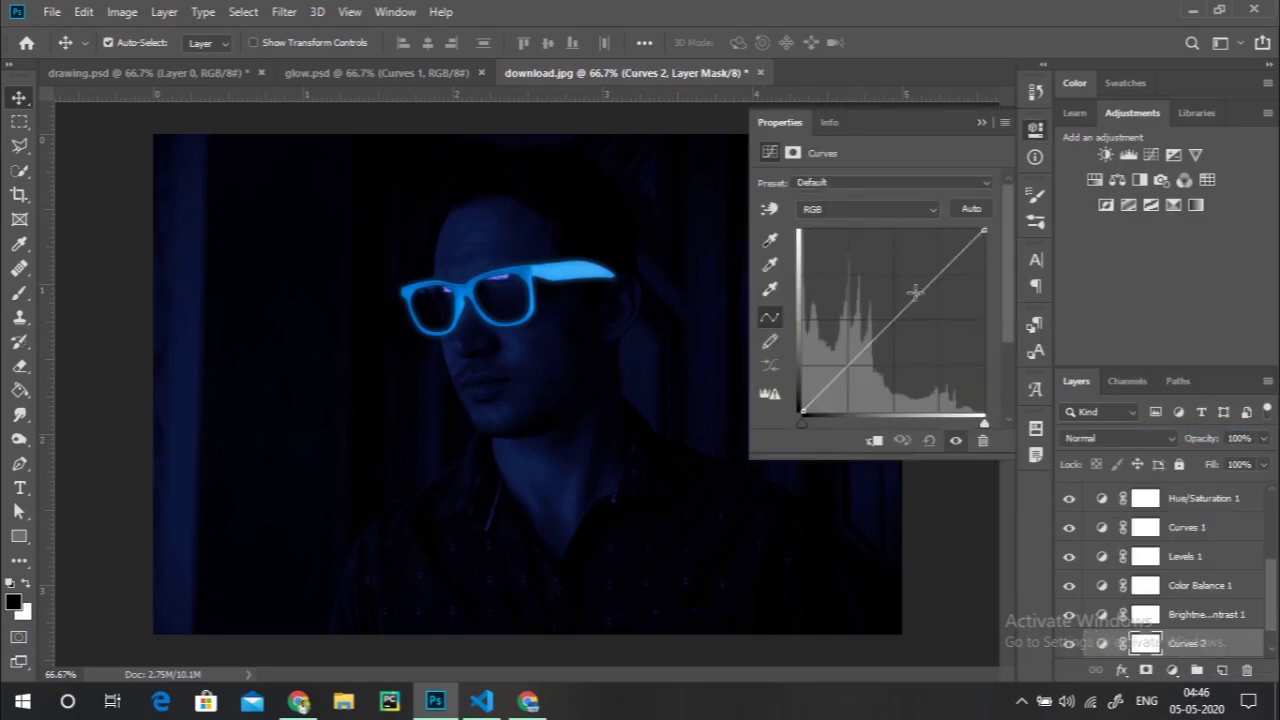
pyautogui.moveTo(915, 291); pyautogui.dragTo(956, 286)
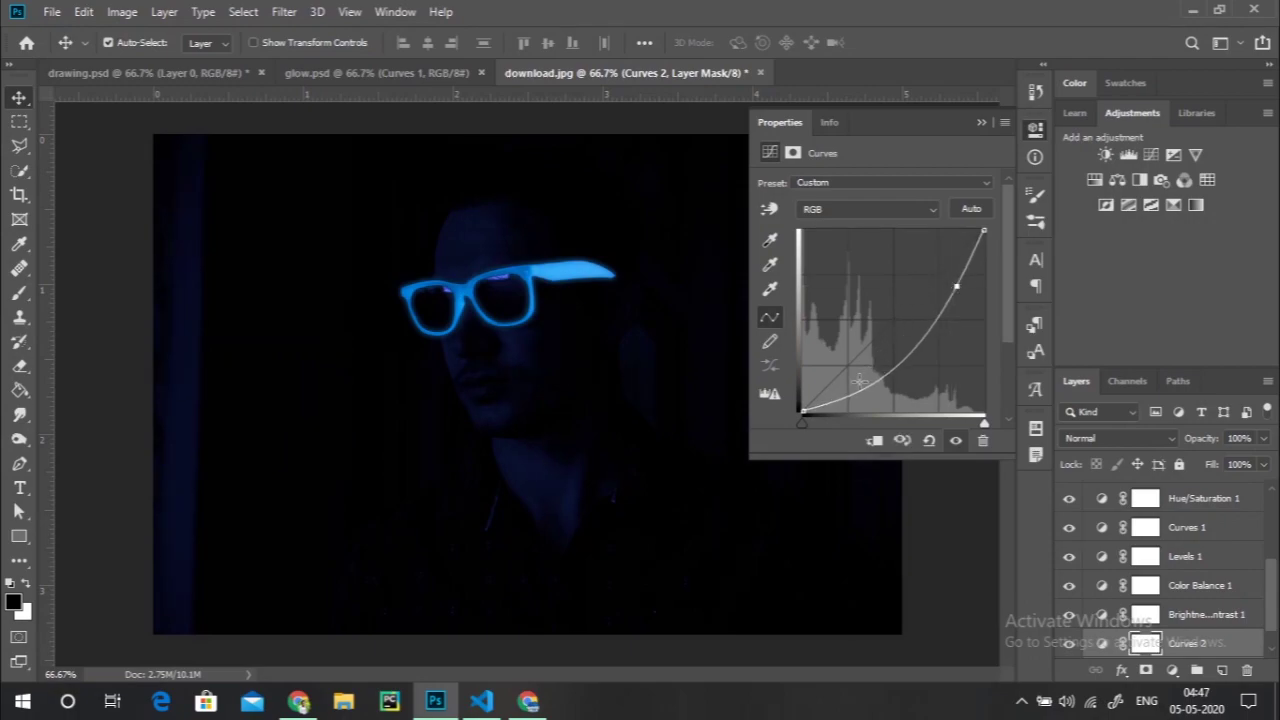
pyautogui.moveTo(861, 386); pyautogui.dragTo(866, 367)
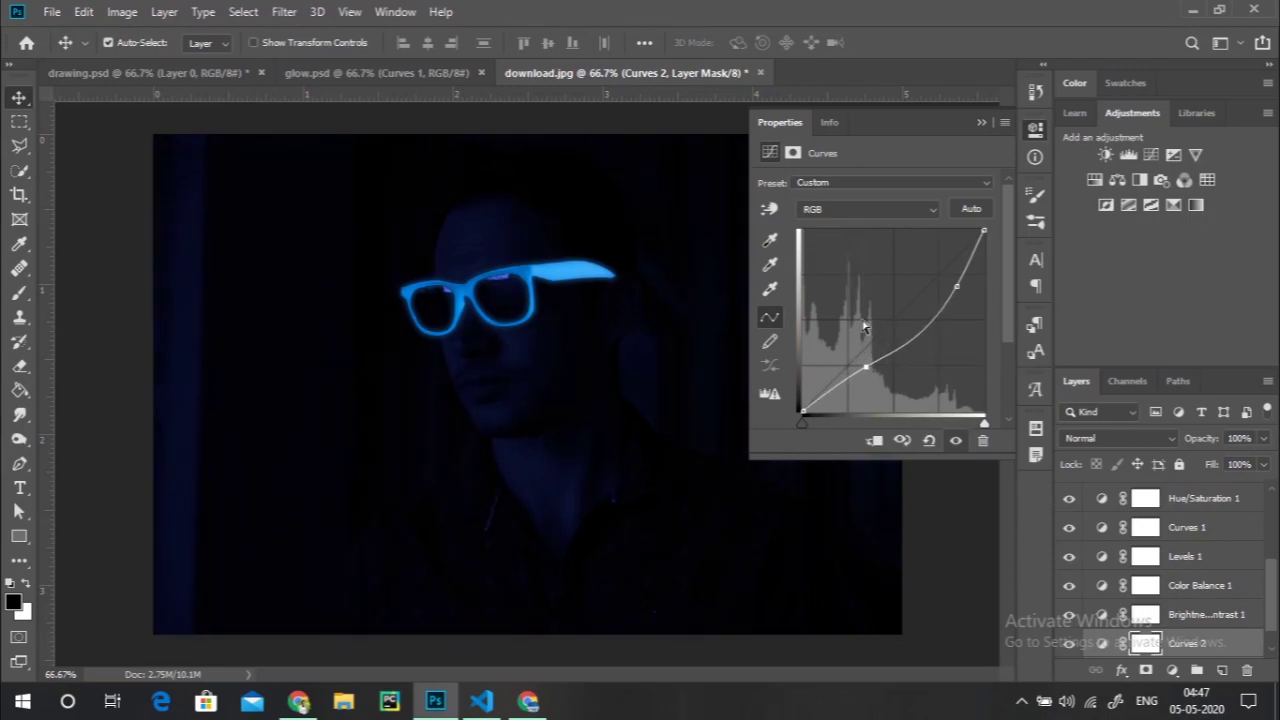
pyautogui.click(986, 121)
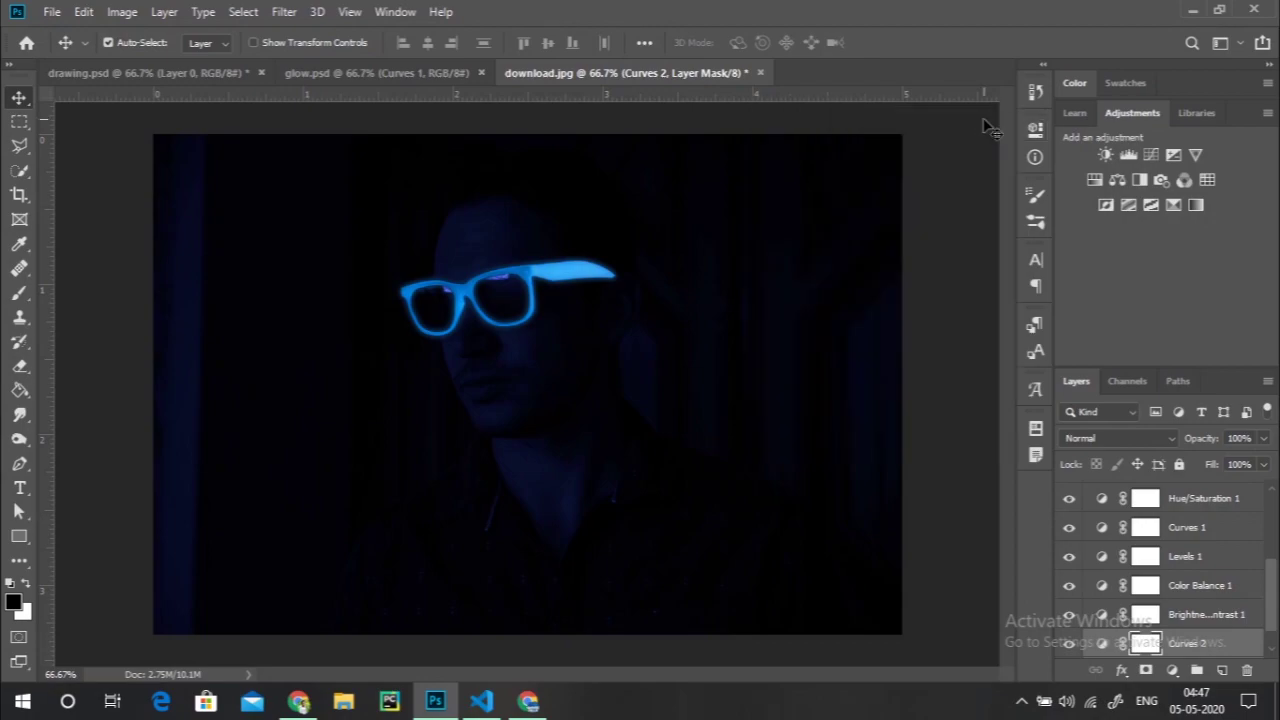
# - Crop in from the top-left corner to about 4.488 × 3.271 in and commit
pyautogui.click(19, 194)
pyautogui.moveTo(147, 134); pyautogui.dragTo(185, 140)
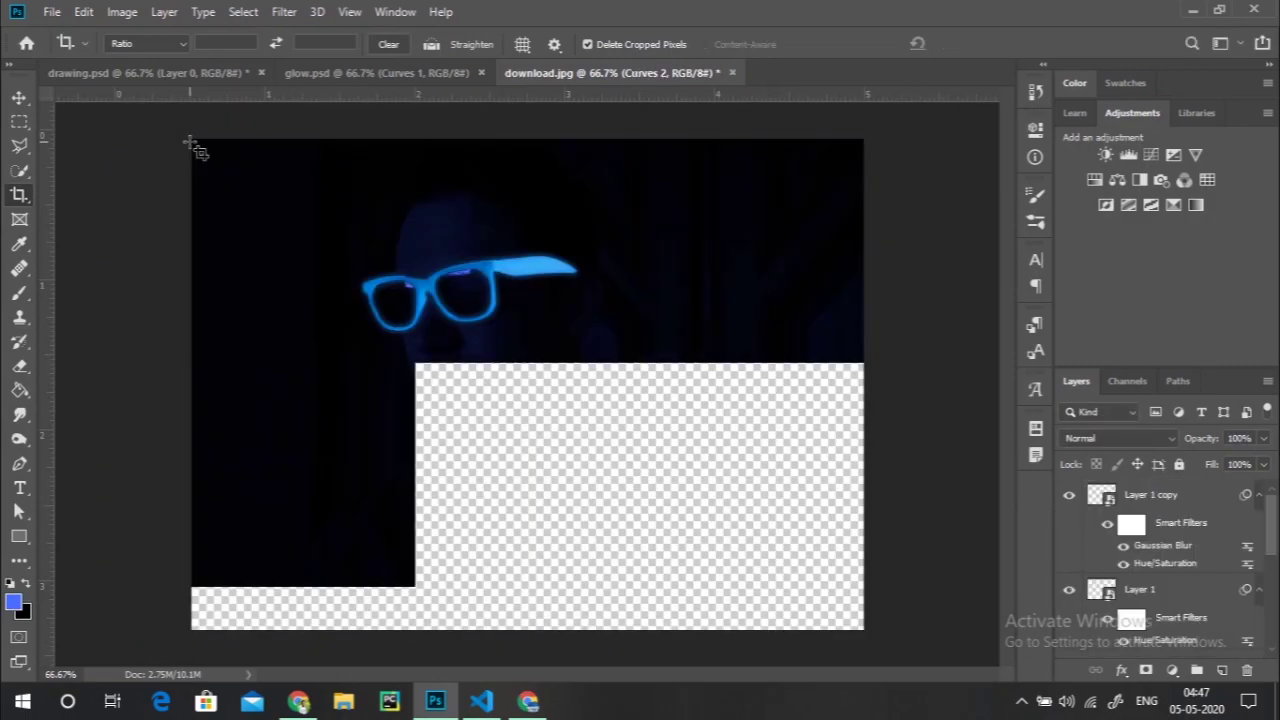
pyautogui.hotkey('ctrl', '1')
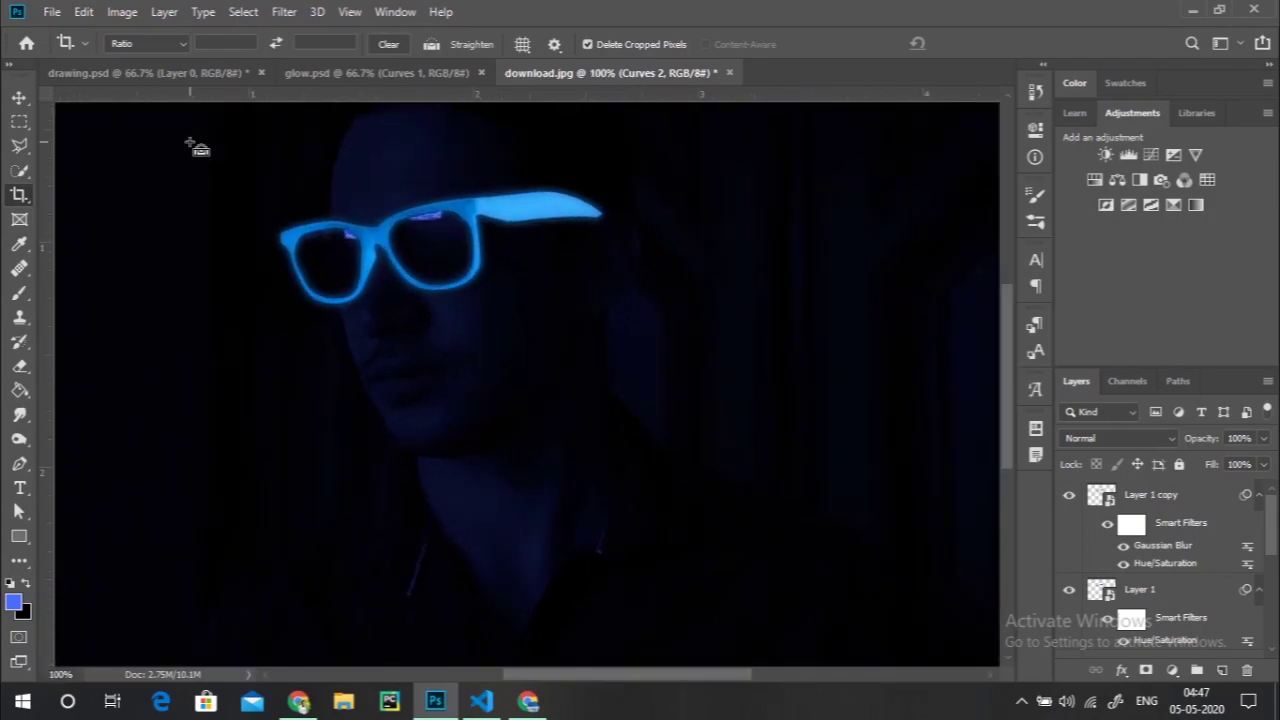
pyautogui.hotkey('ctrl', '-')
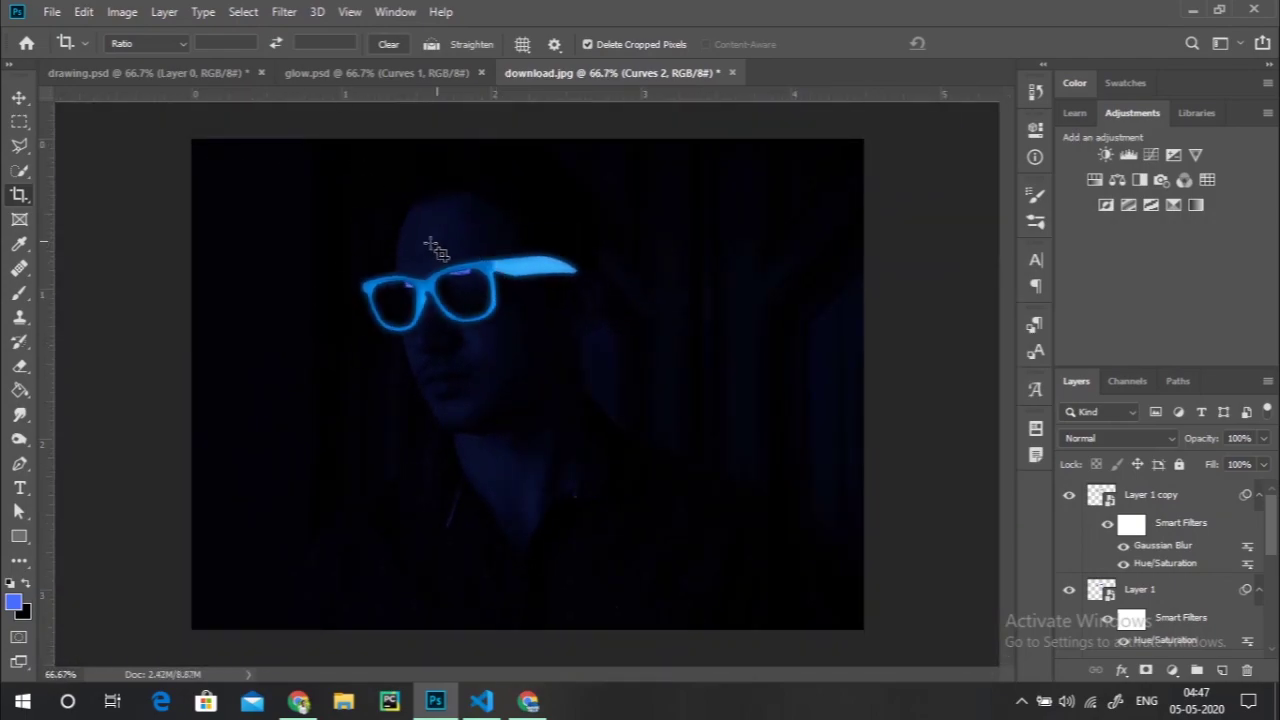
pyautogui.click(18, 97)
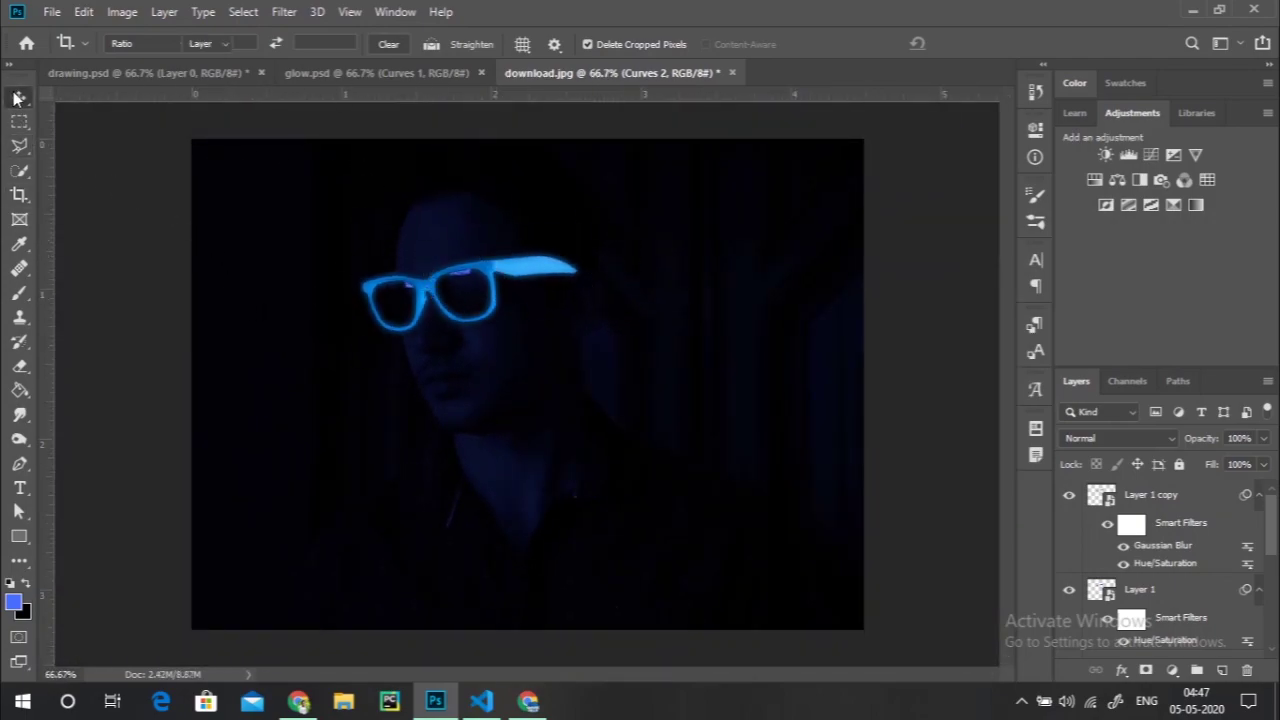